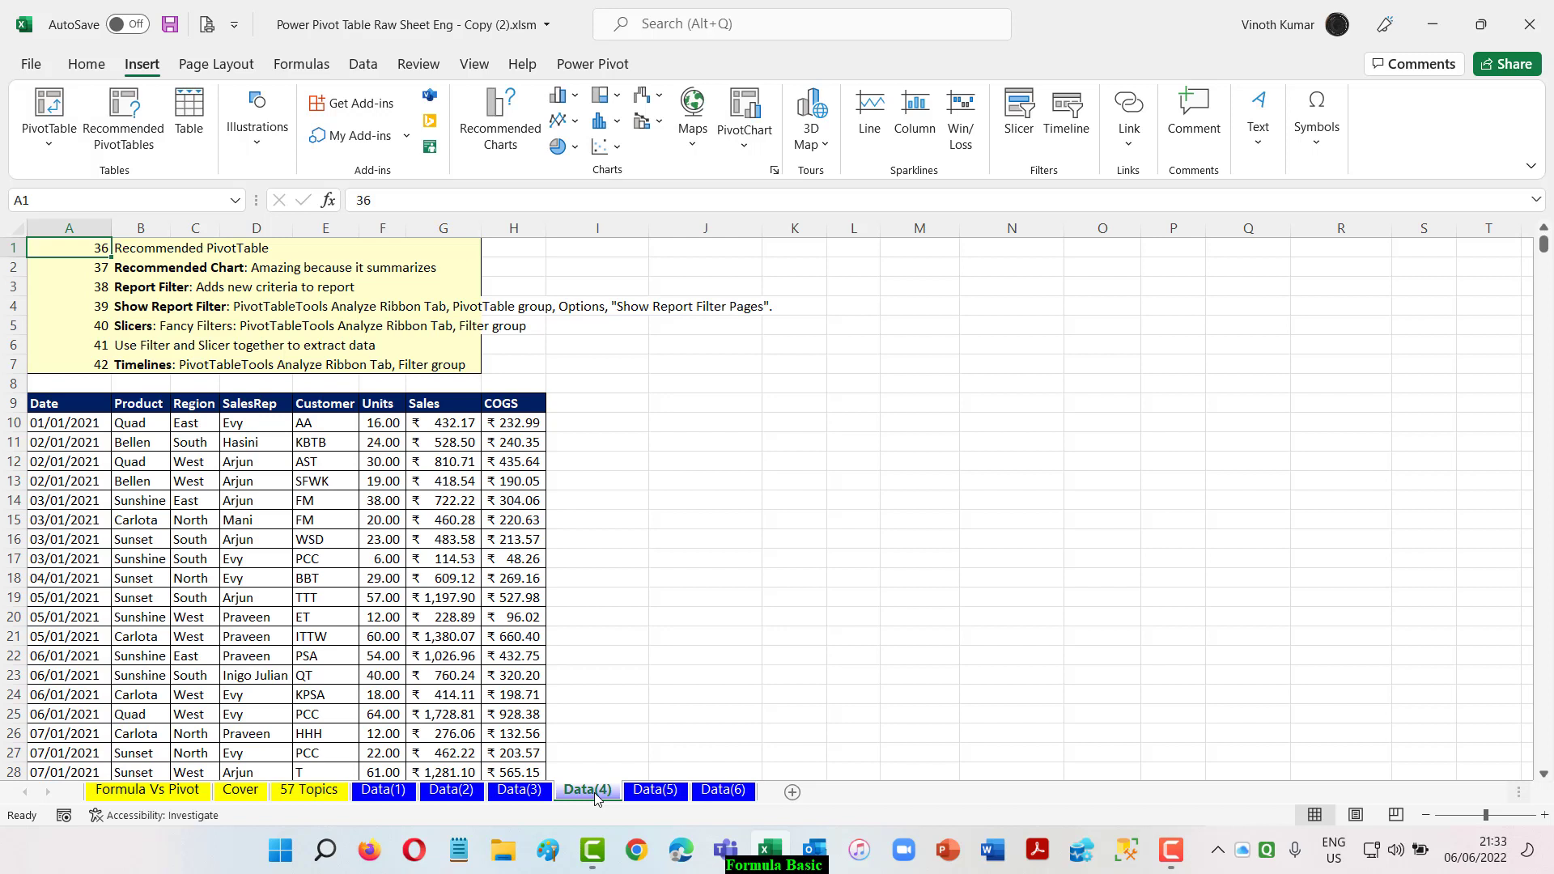
- Open the recommended charts for the Data(4) sales table and compare the clustered column, scatter, histogram, bubble and stacked column previews
left_click(80, 404)
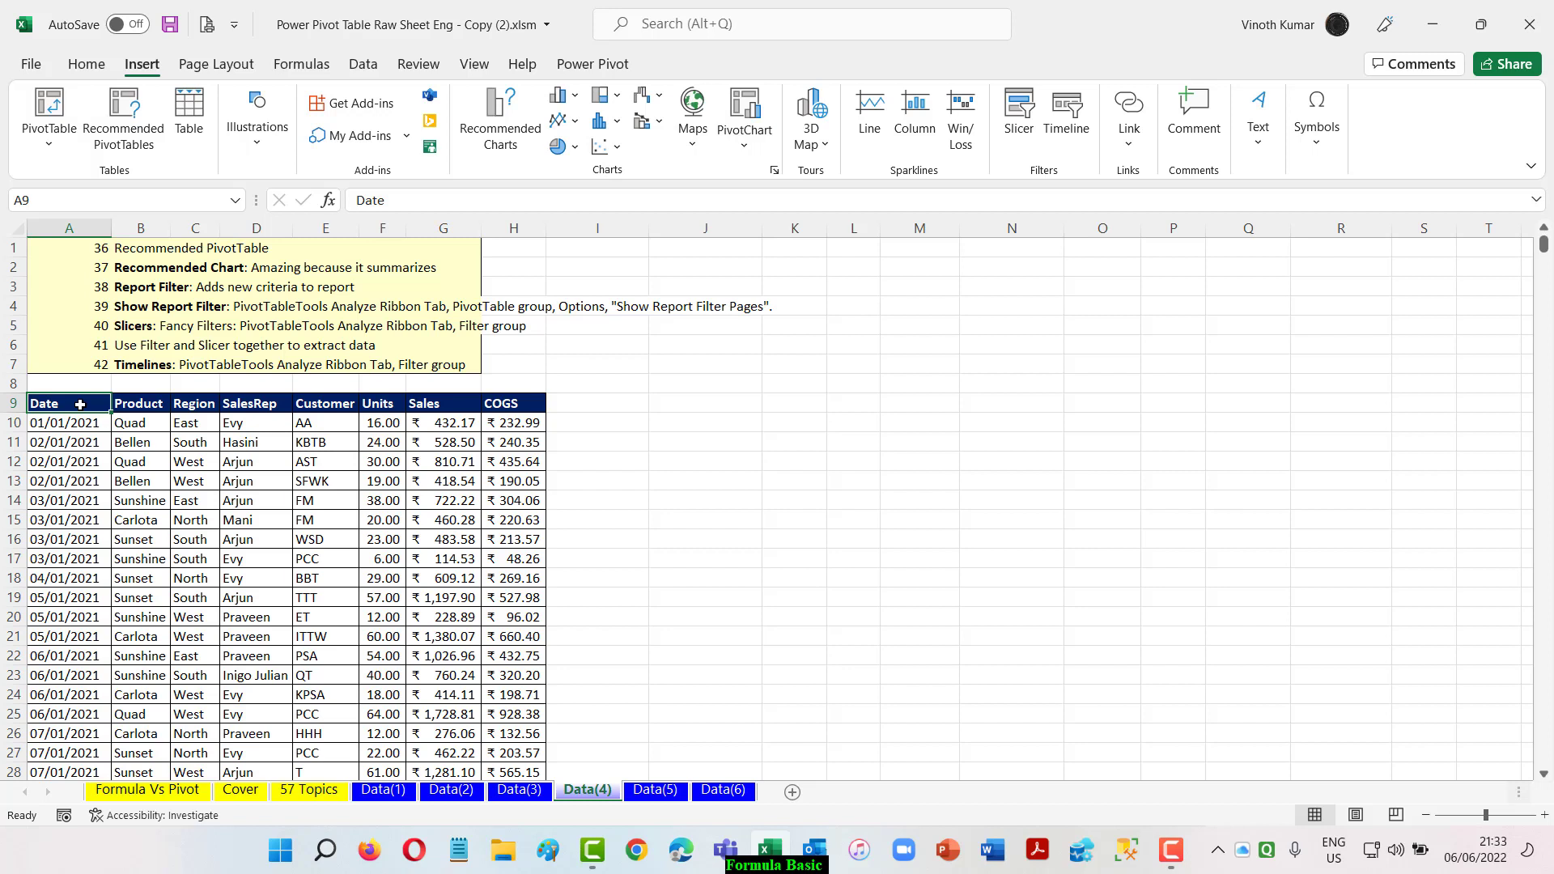
left_click(247, 463)
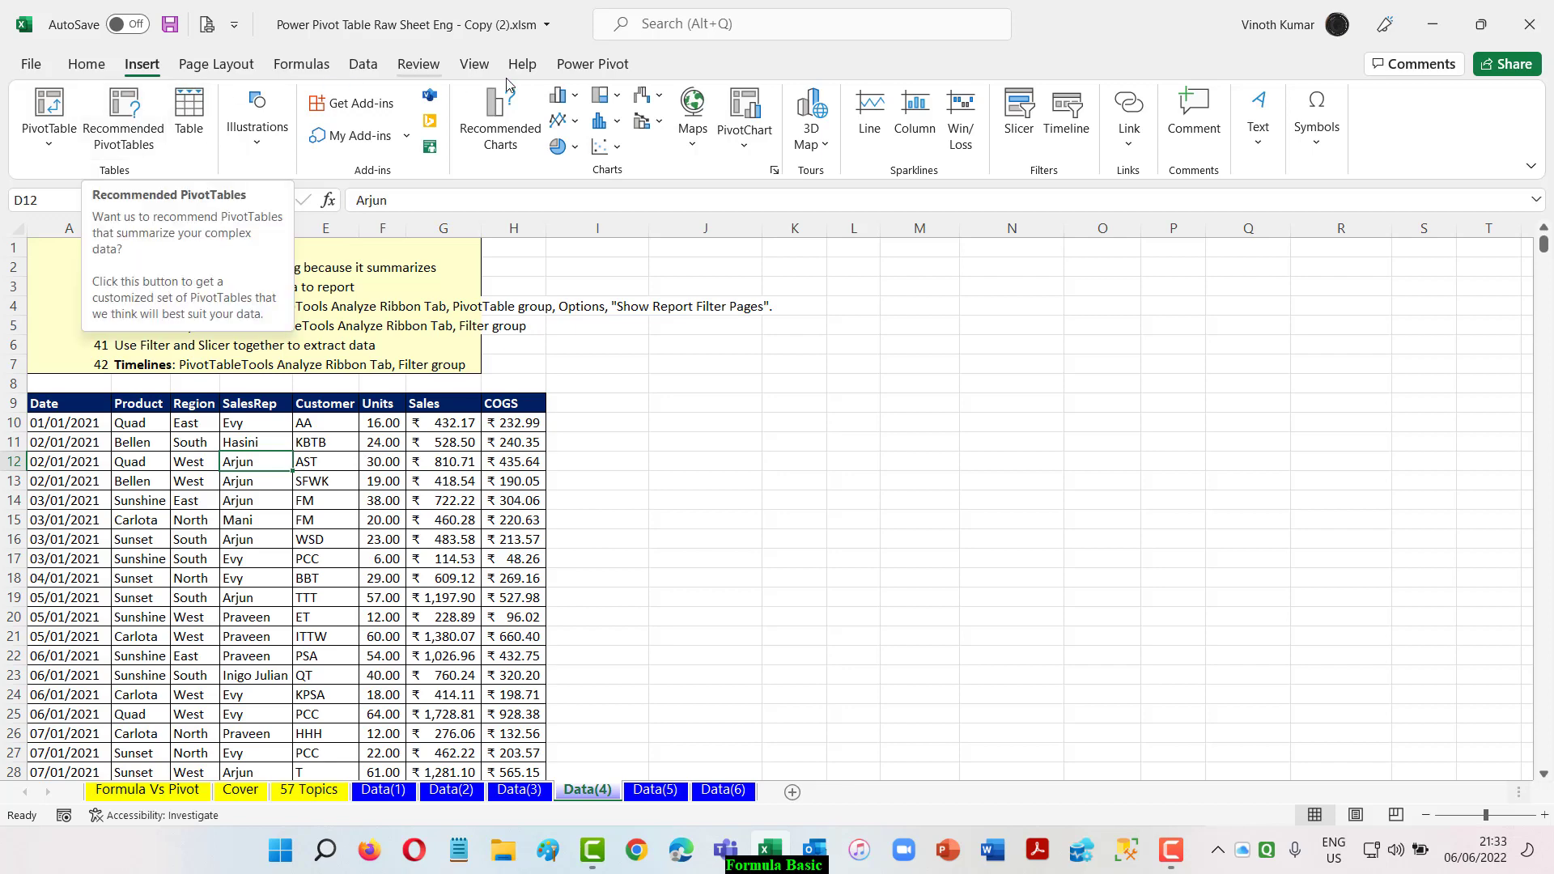
left_click(518, 107)
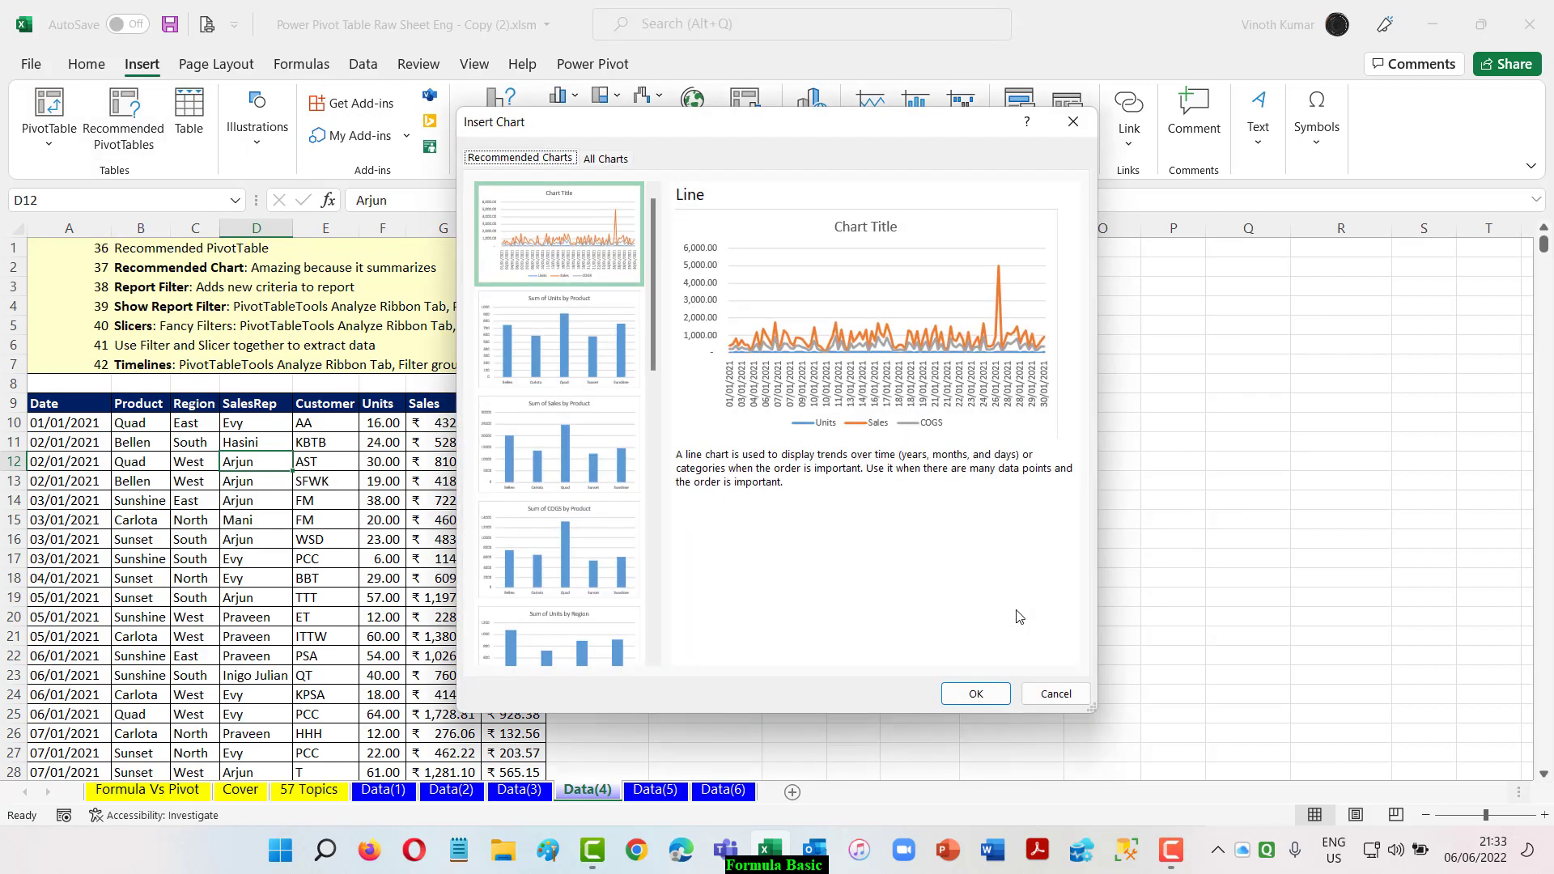
left_click(600, 353)
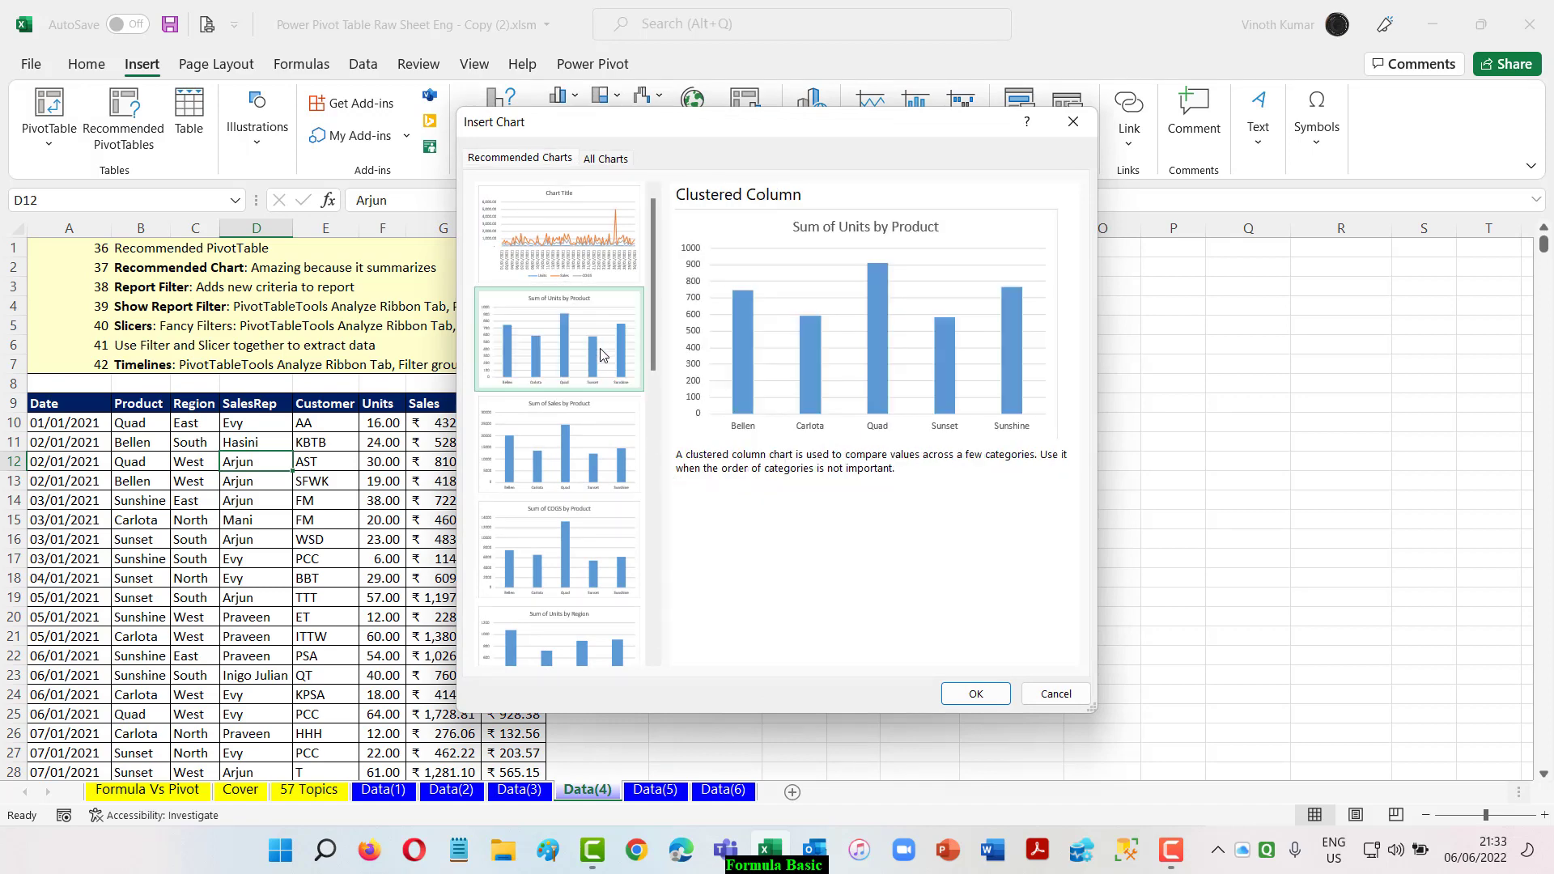
left_click(607, 454)
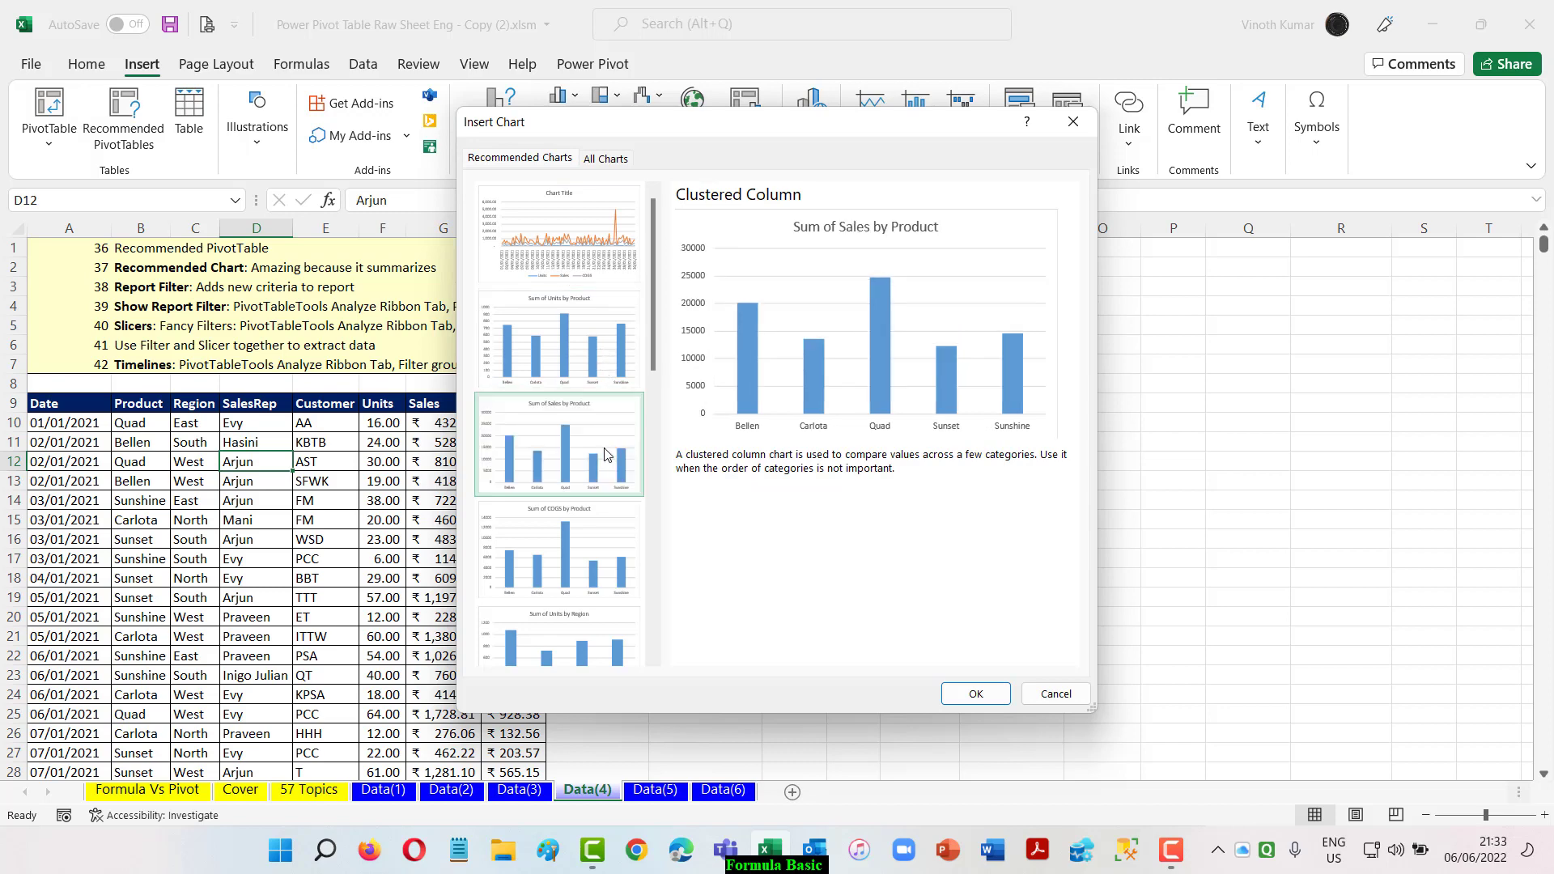
left_click(586, 546)
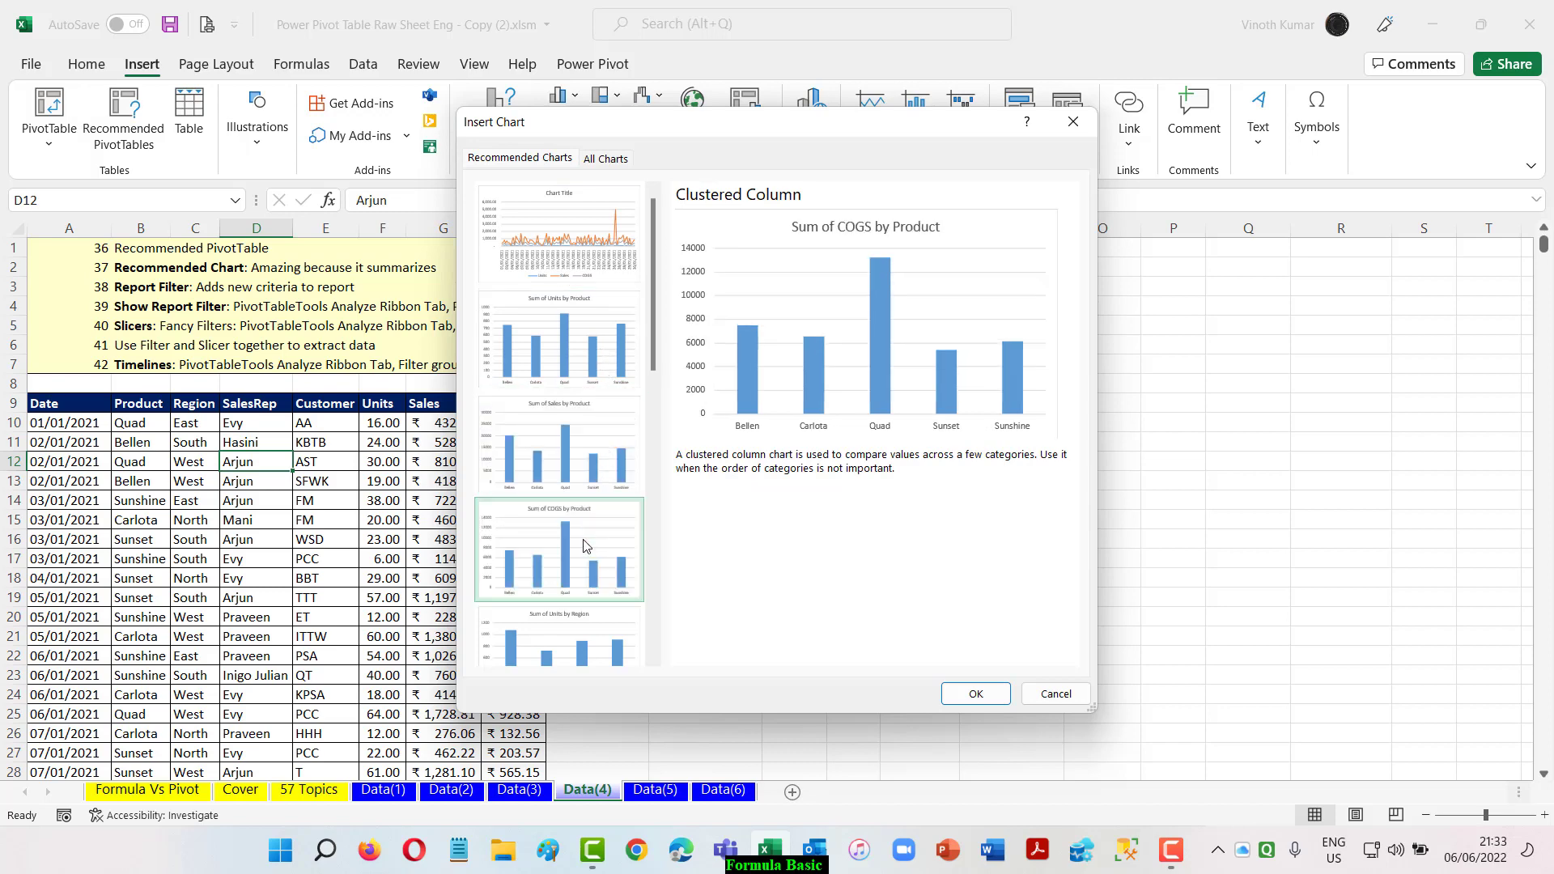
scroll(586, 547, "down", 10)
left_click(583, 516)
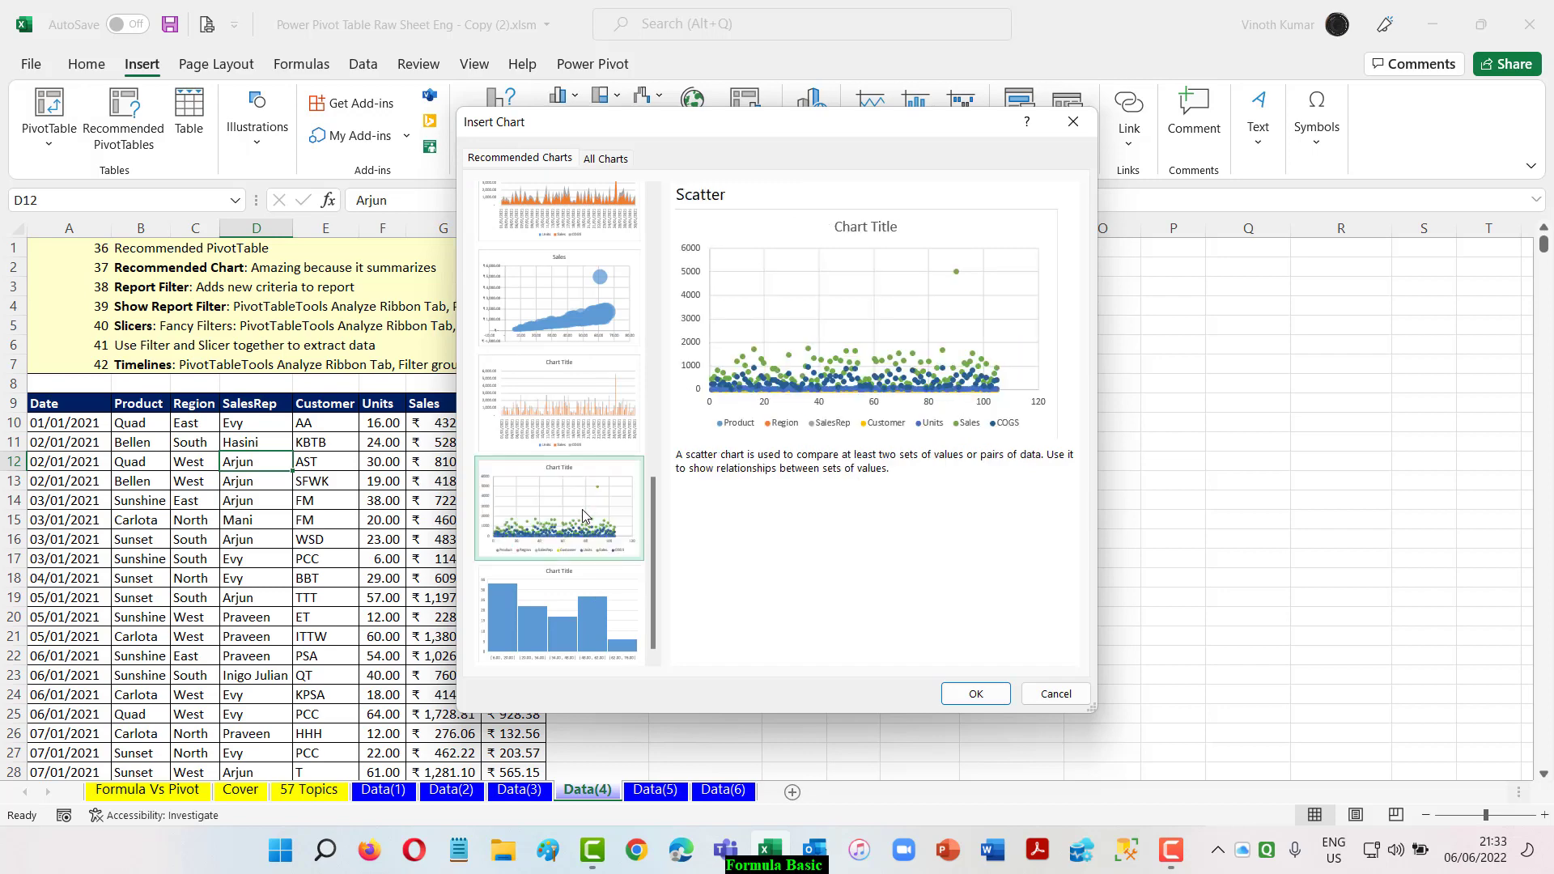
left_click(581, 584)
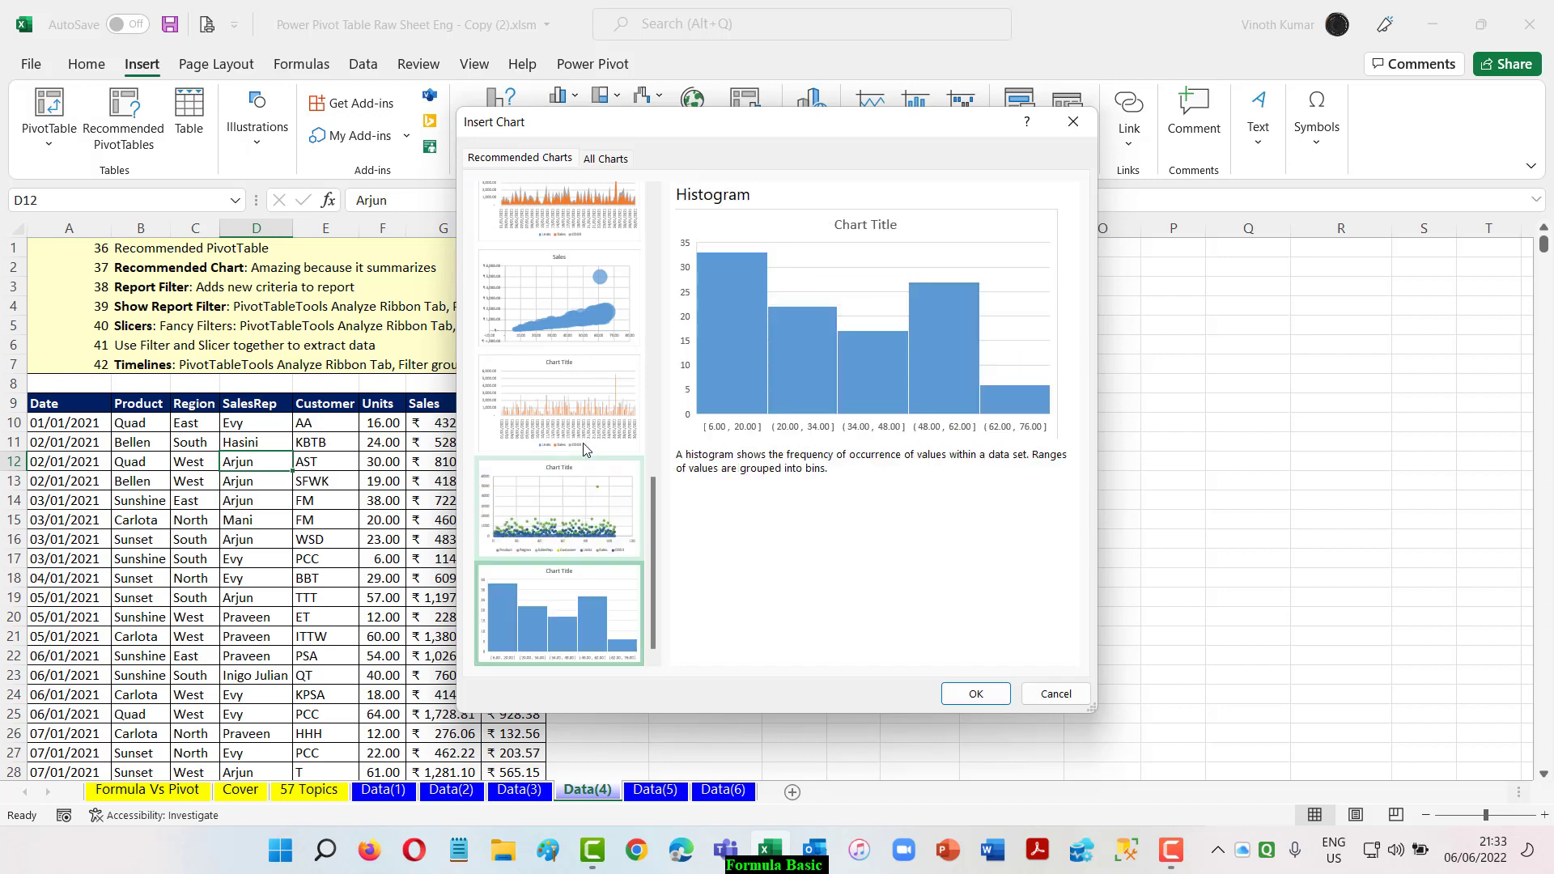
left_click(576, 273)
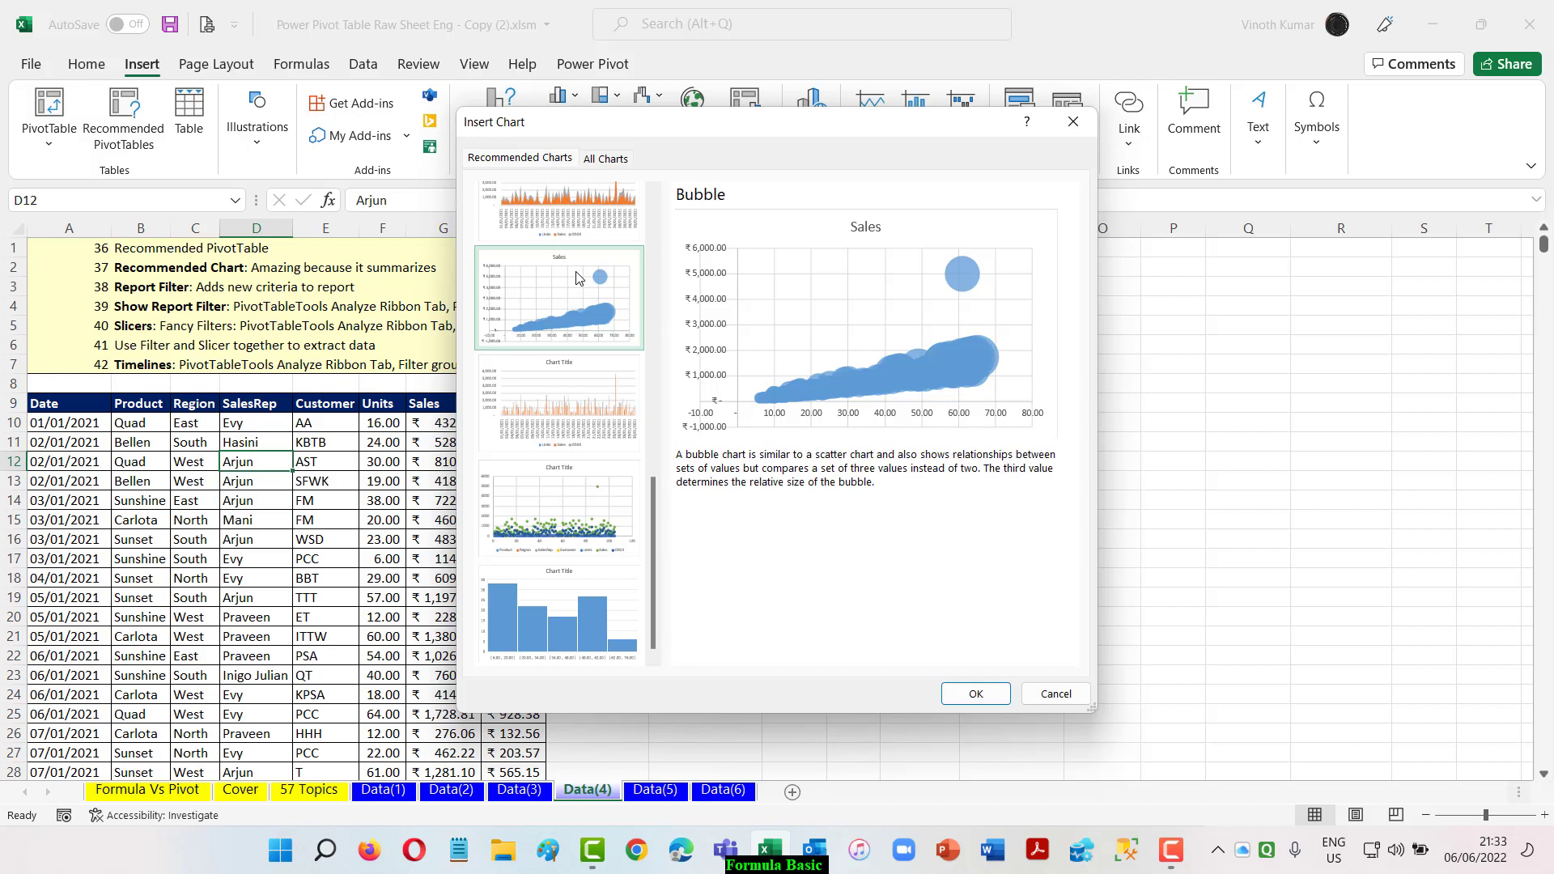
left_click(583, 508)
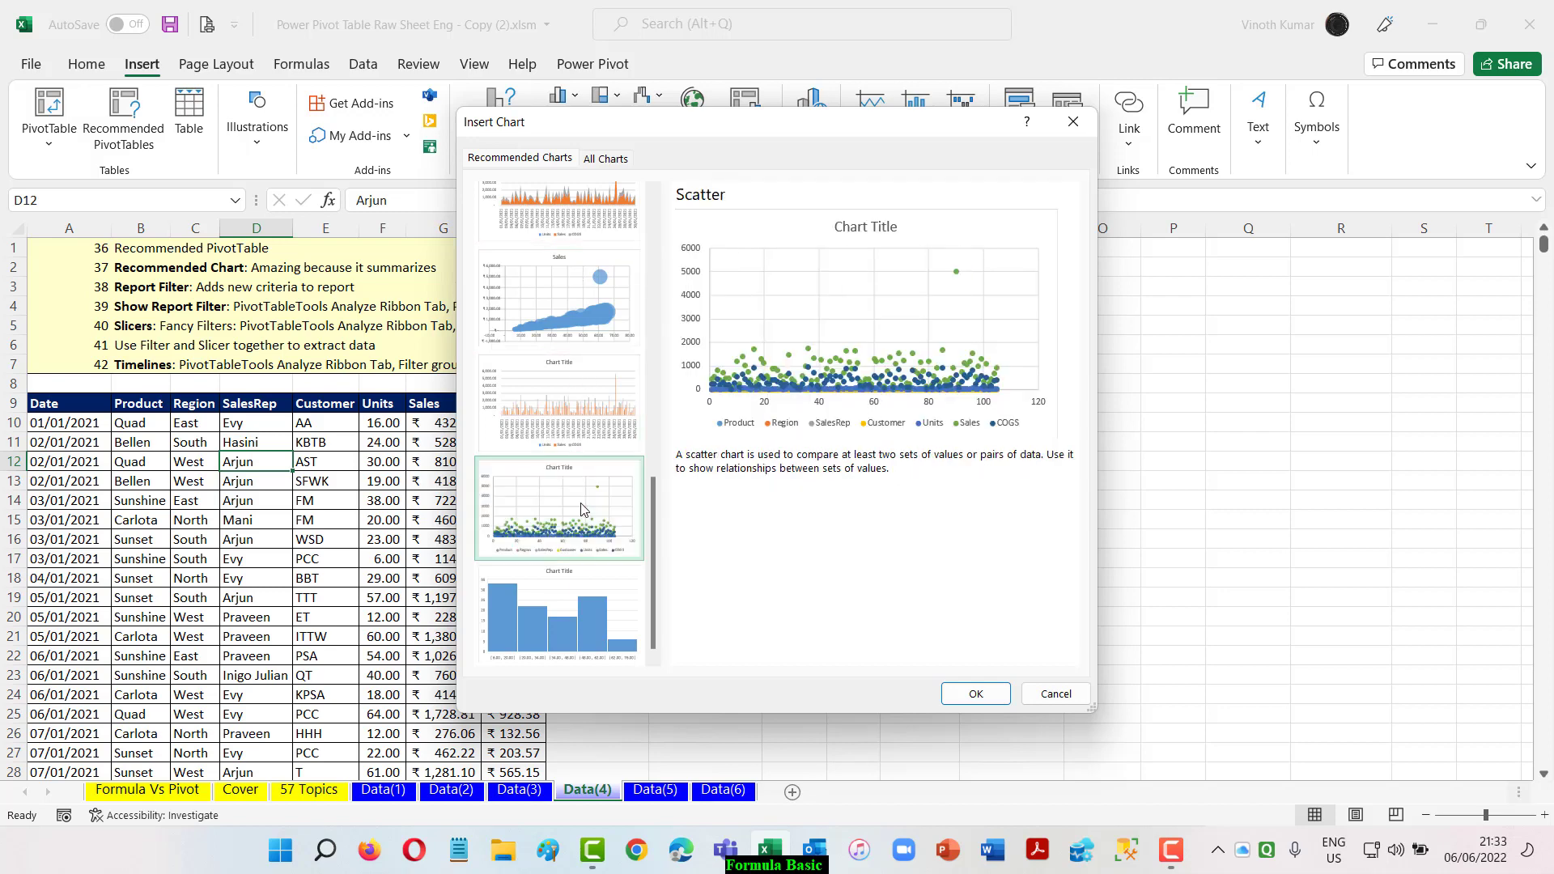
left_click(586, 403)
scroll(586, 403, "up", 5)
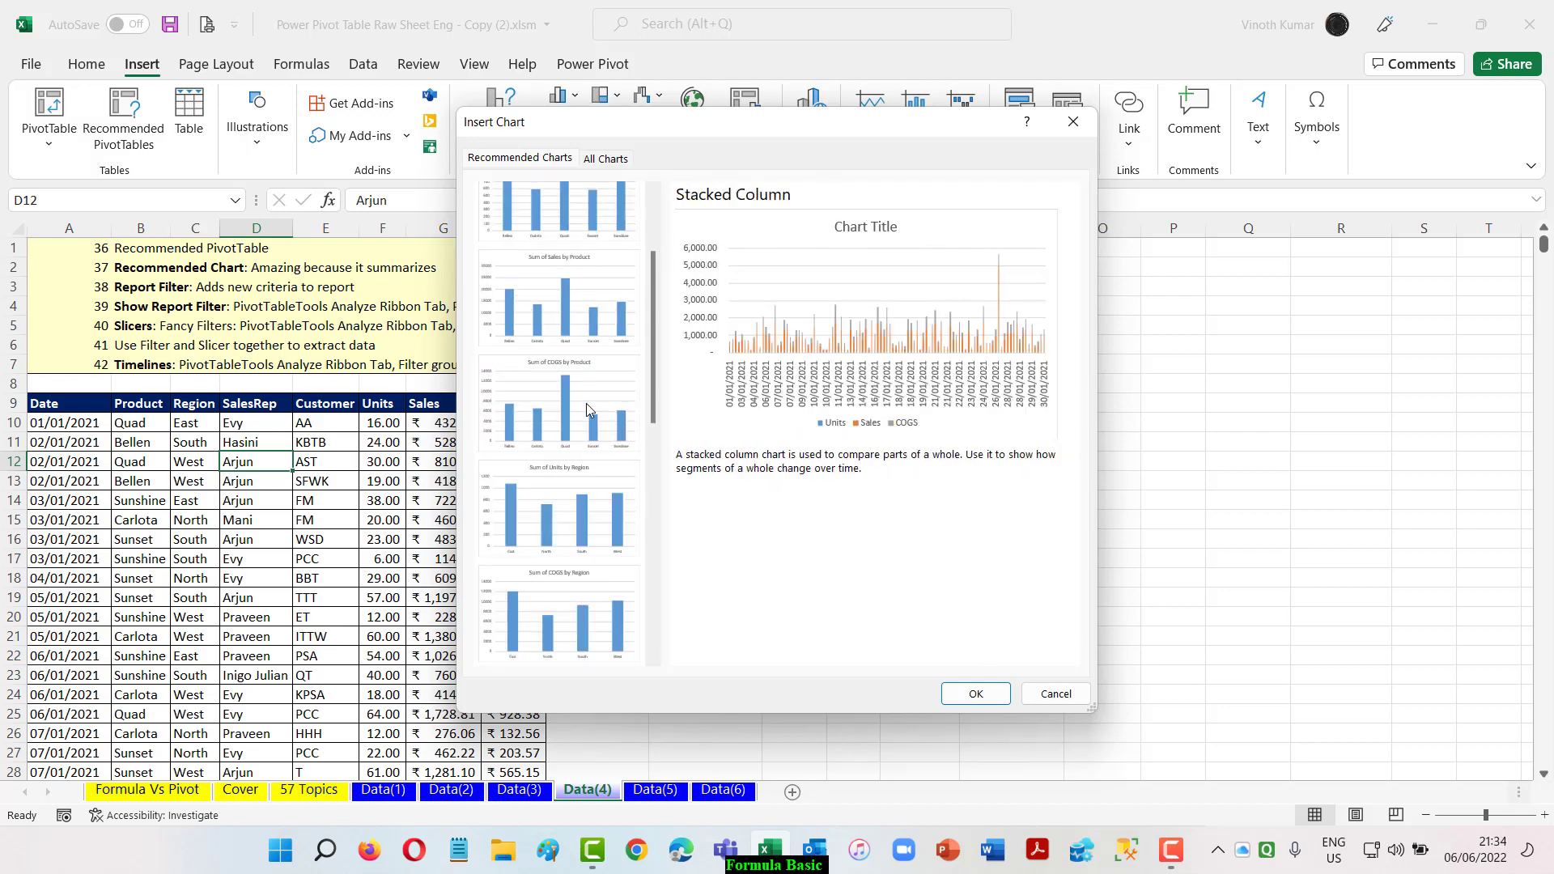
scroll(586, 404, "down", 5)
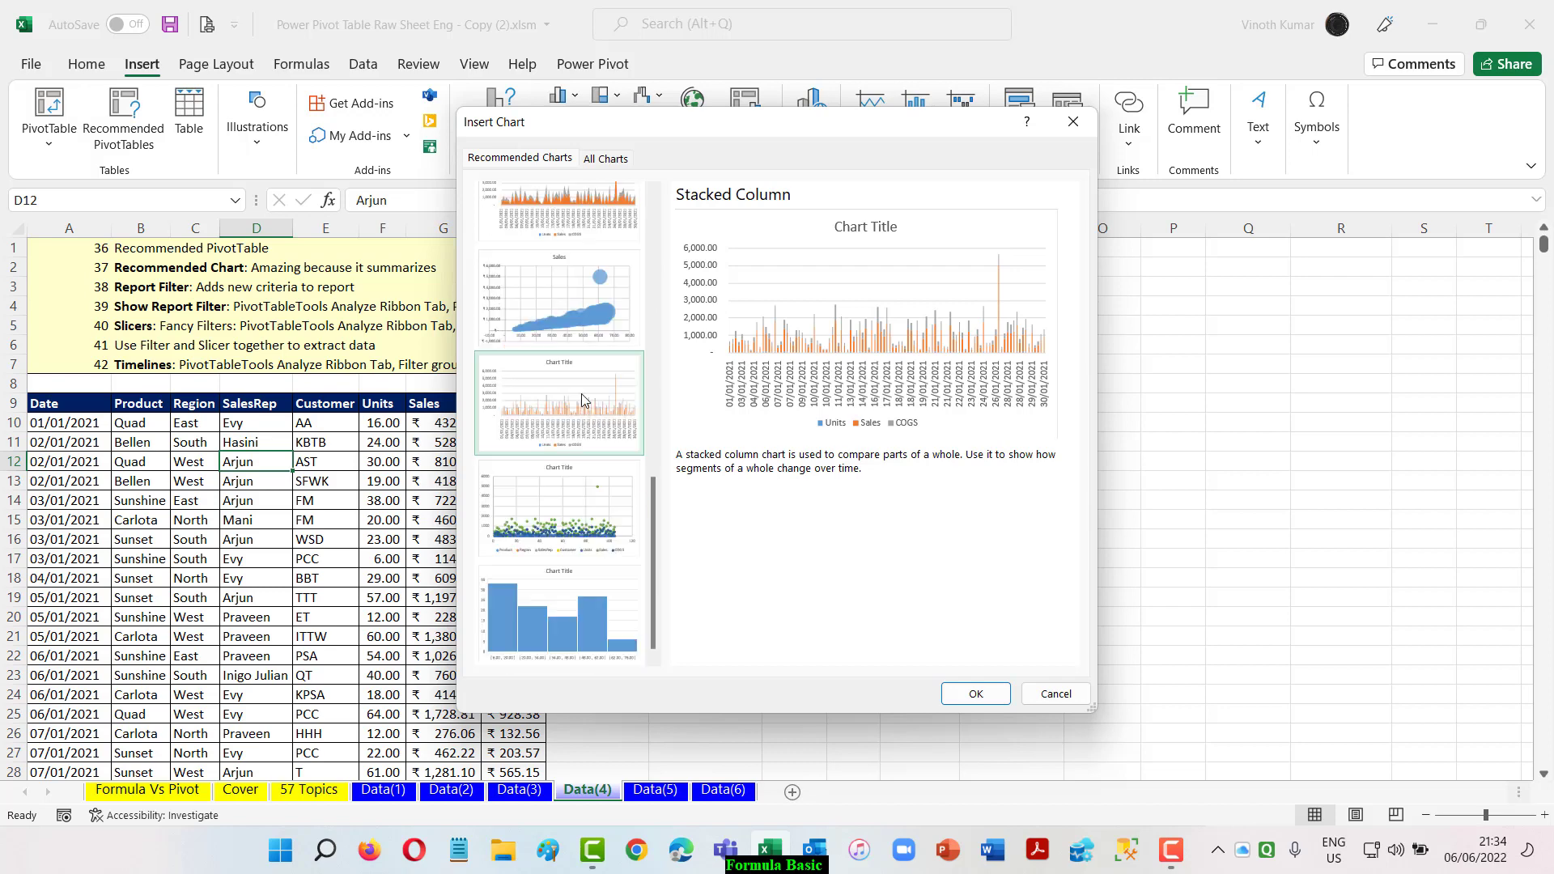
scroll(584, 381, "up", 5)
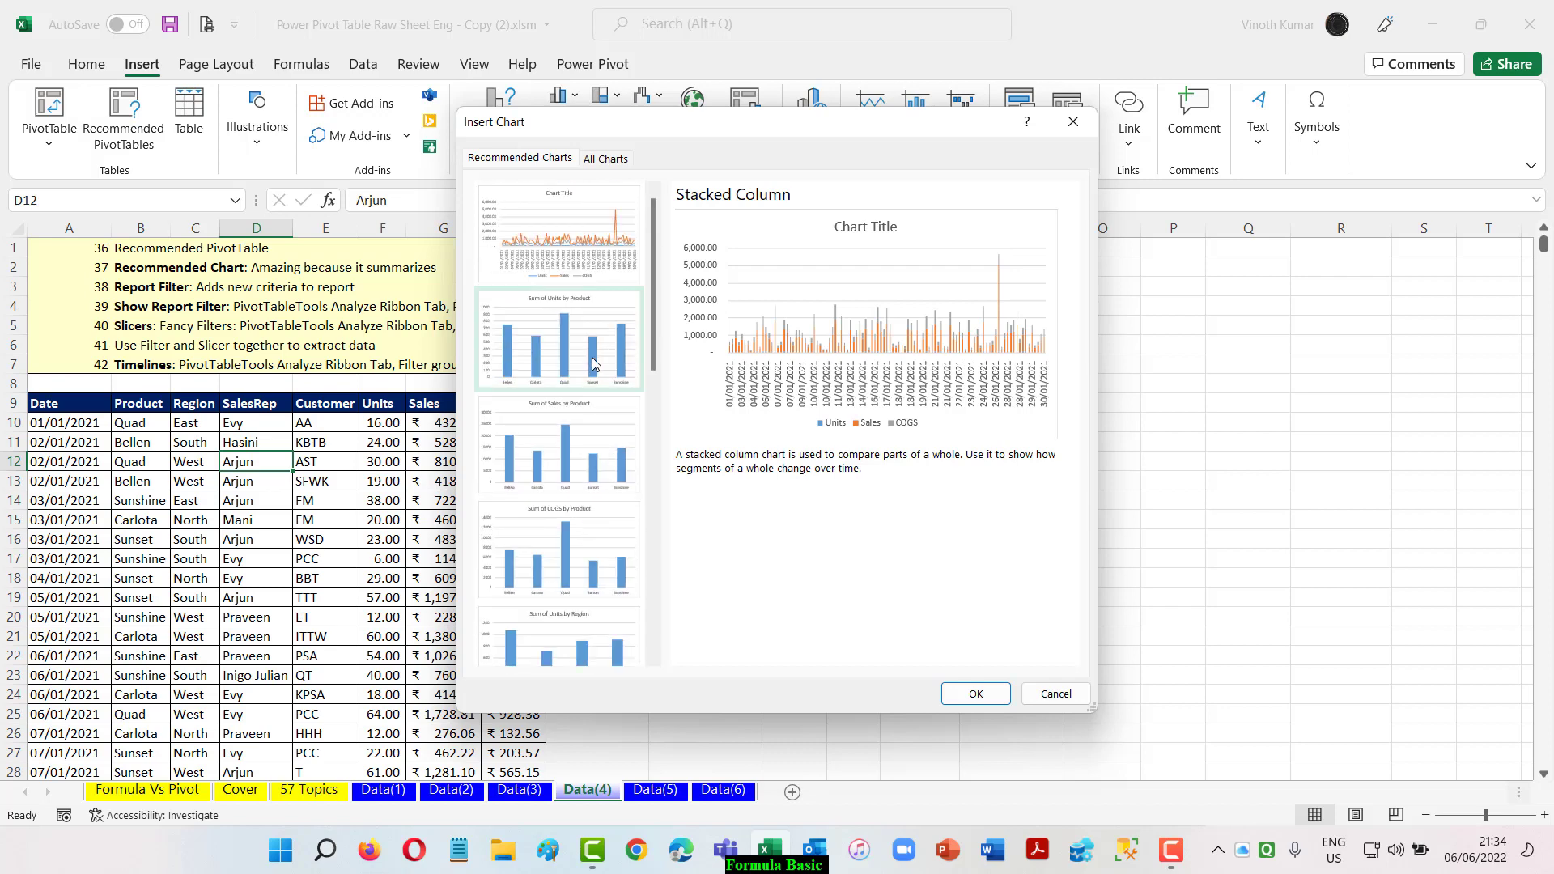
- Insert the recommended "Sum of Sales by Product" clustered column chart and move it closer to its PivotTable
left_click(591, 357)
left_click(570, 443)
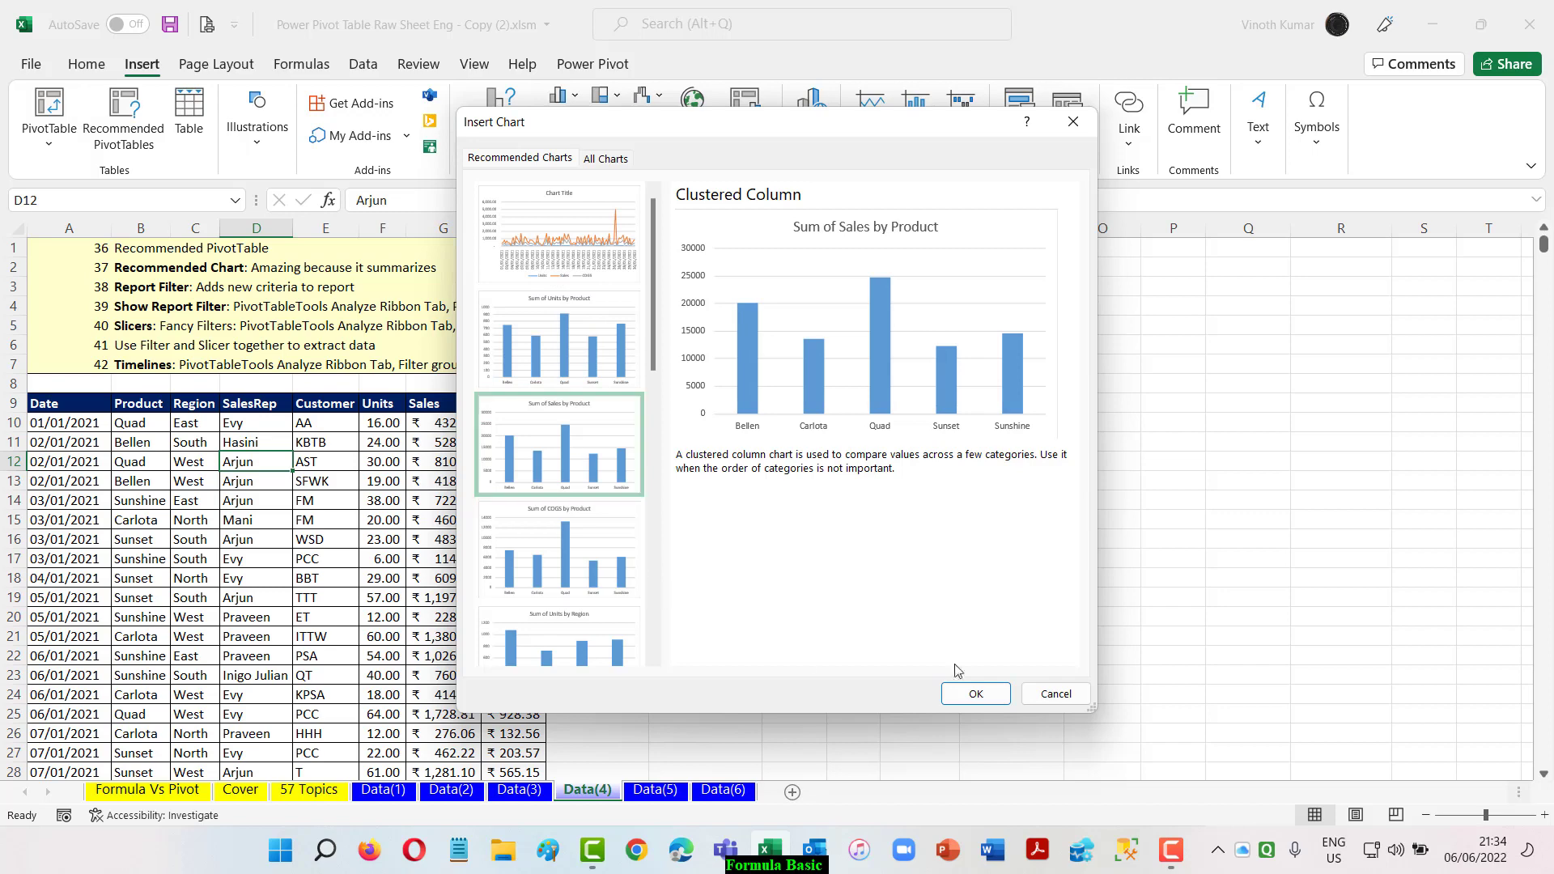
left_click(976, 694)
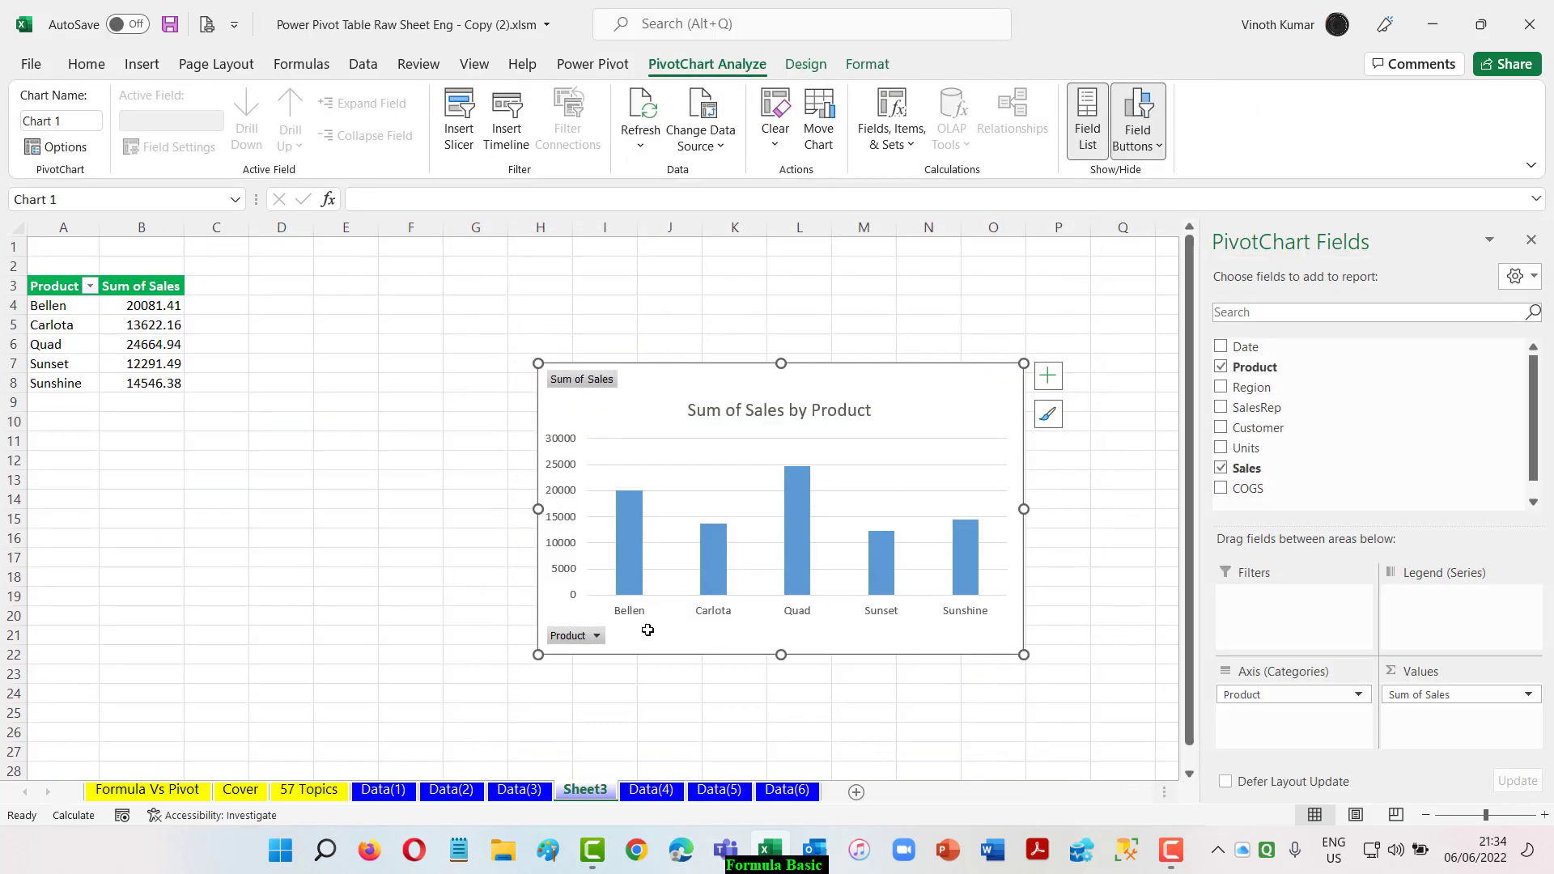
left_click_drag(828, 374, 648, 327)
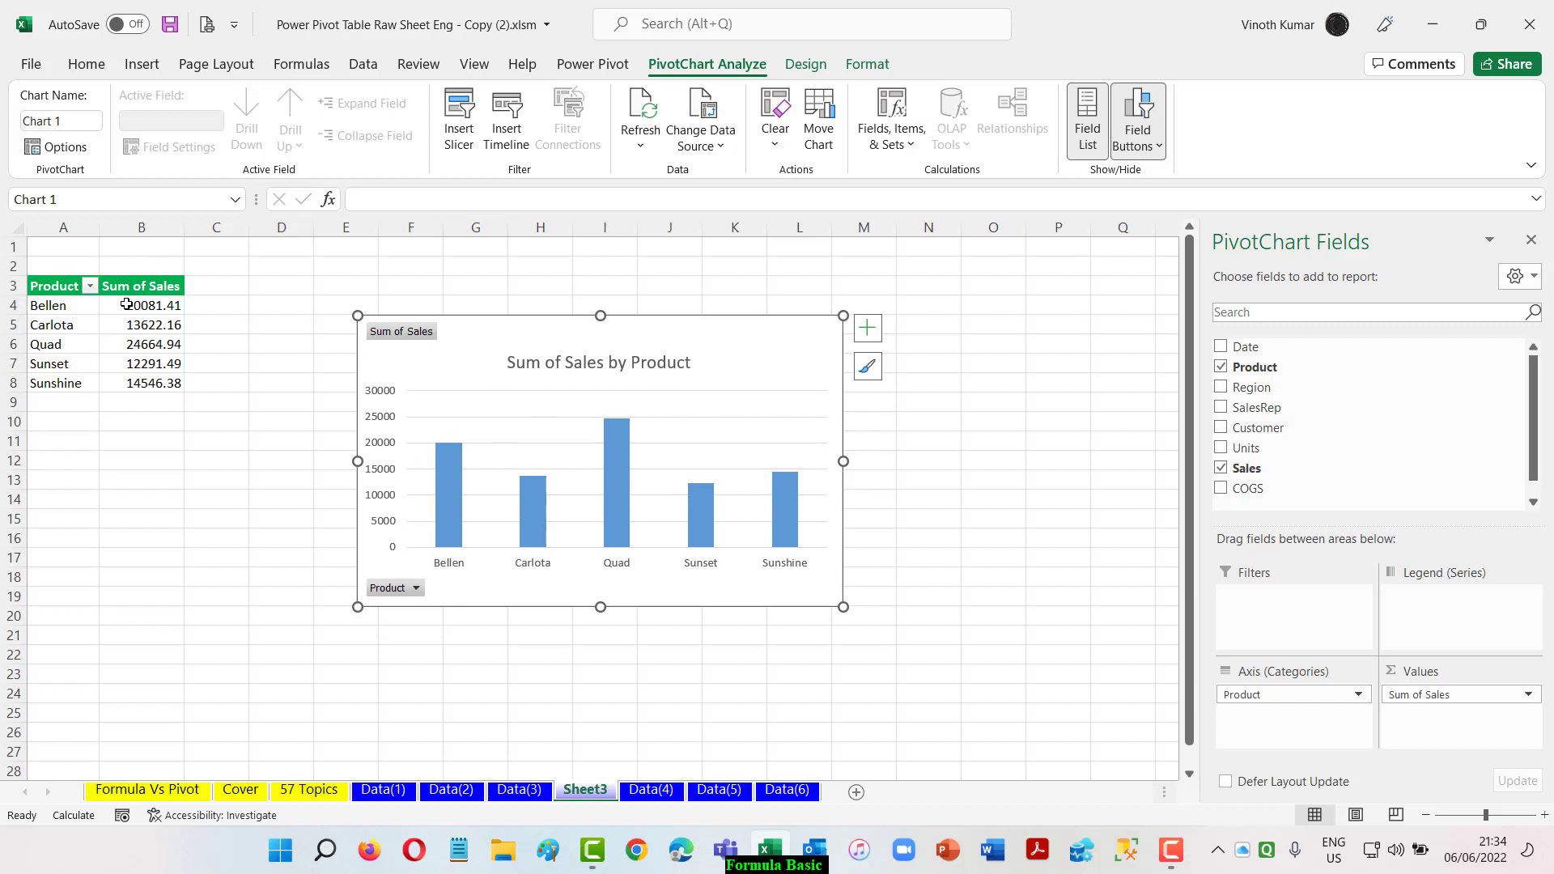
- Rename the new sheet holding the product sales chart as "Rec PC"
double_click(578, 798)
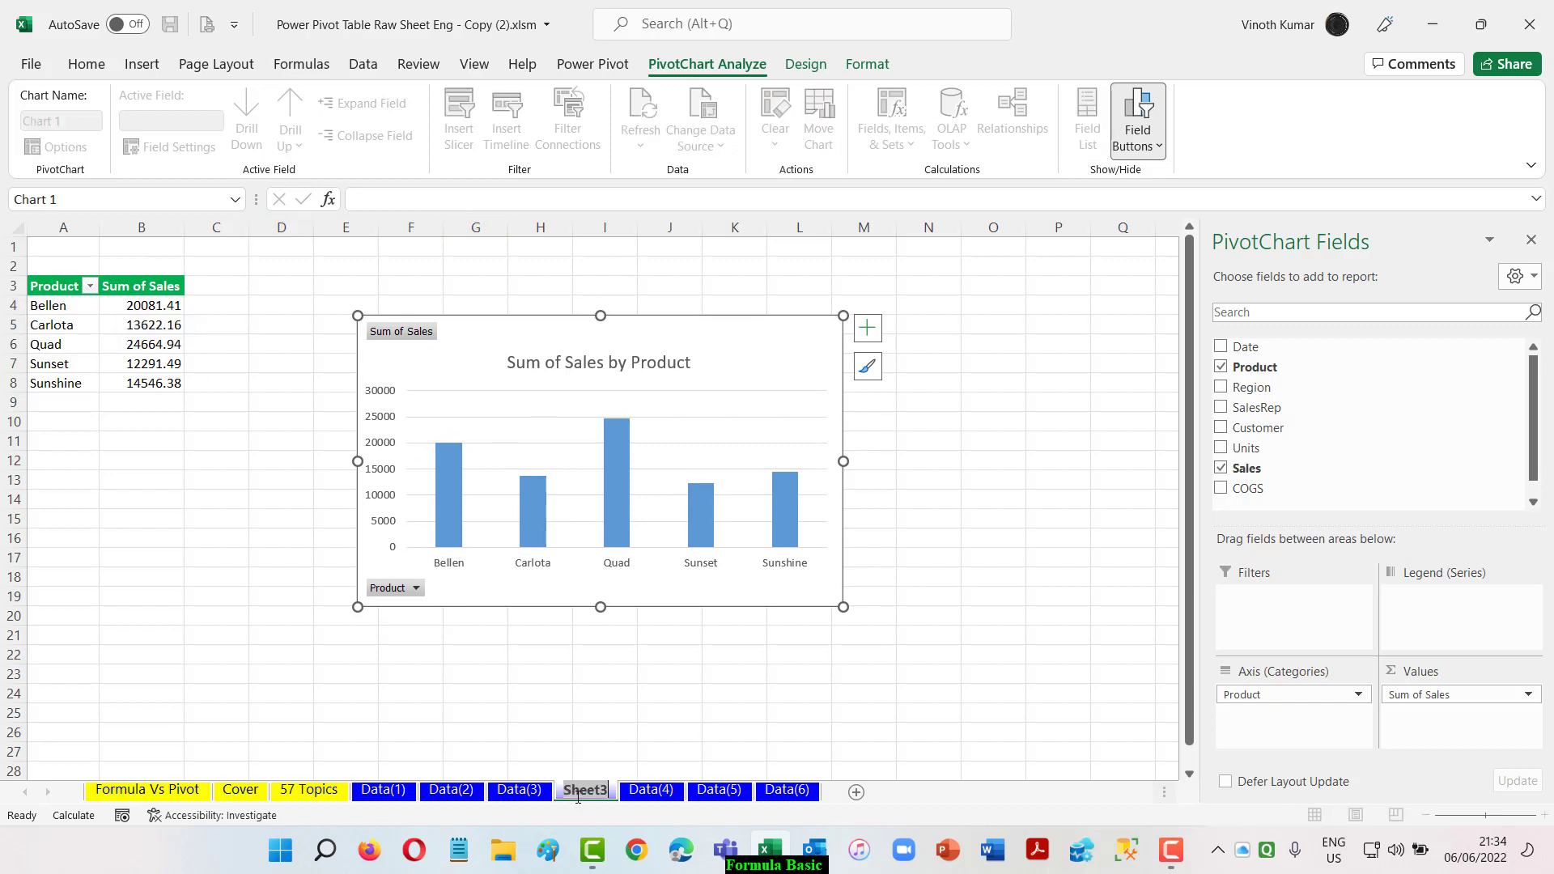
type("Re")
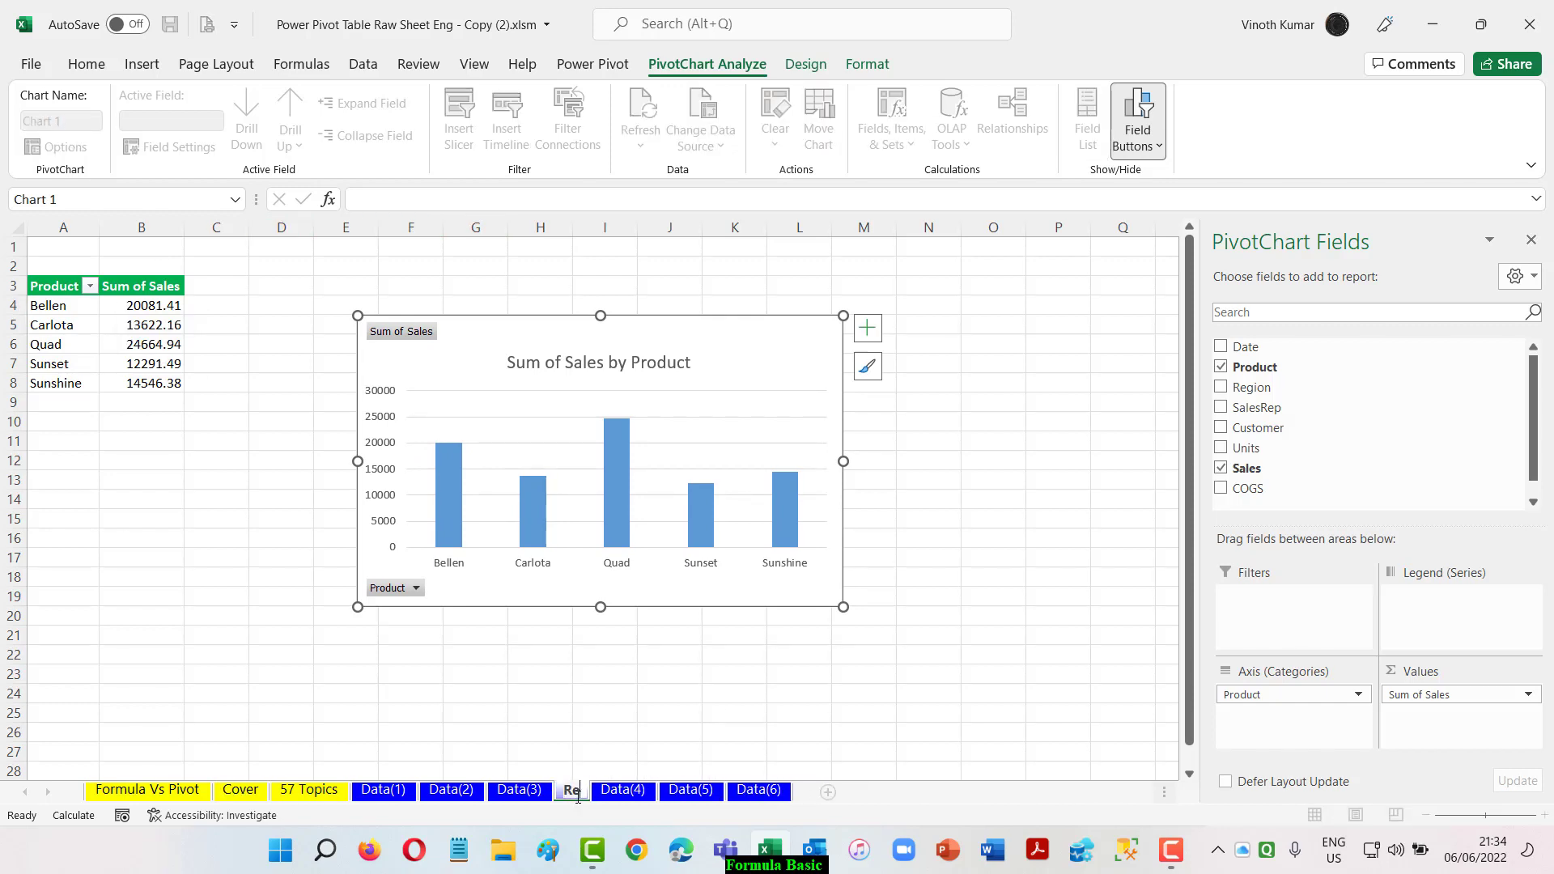
type("c P")
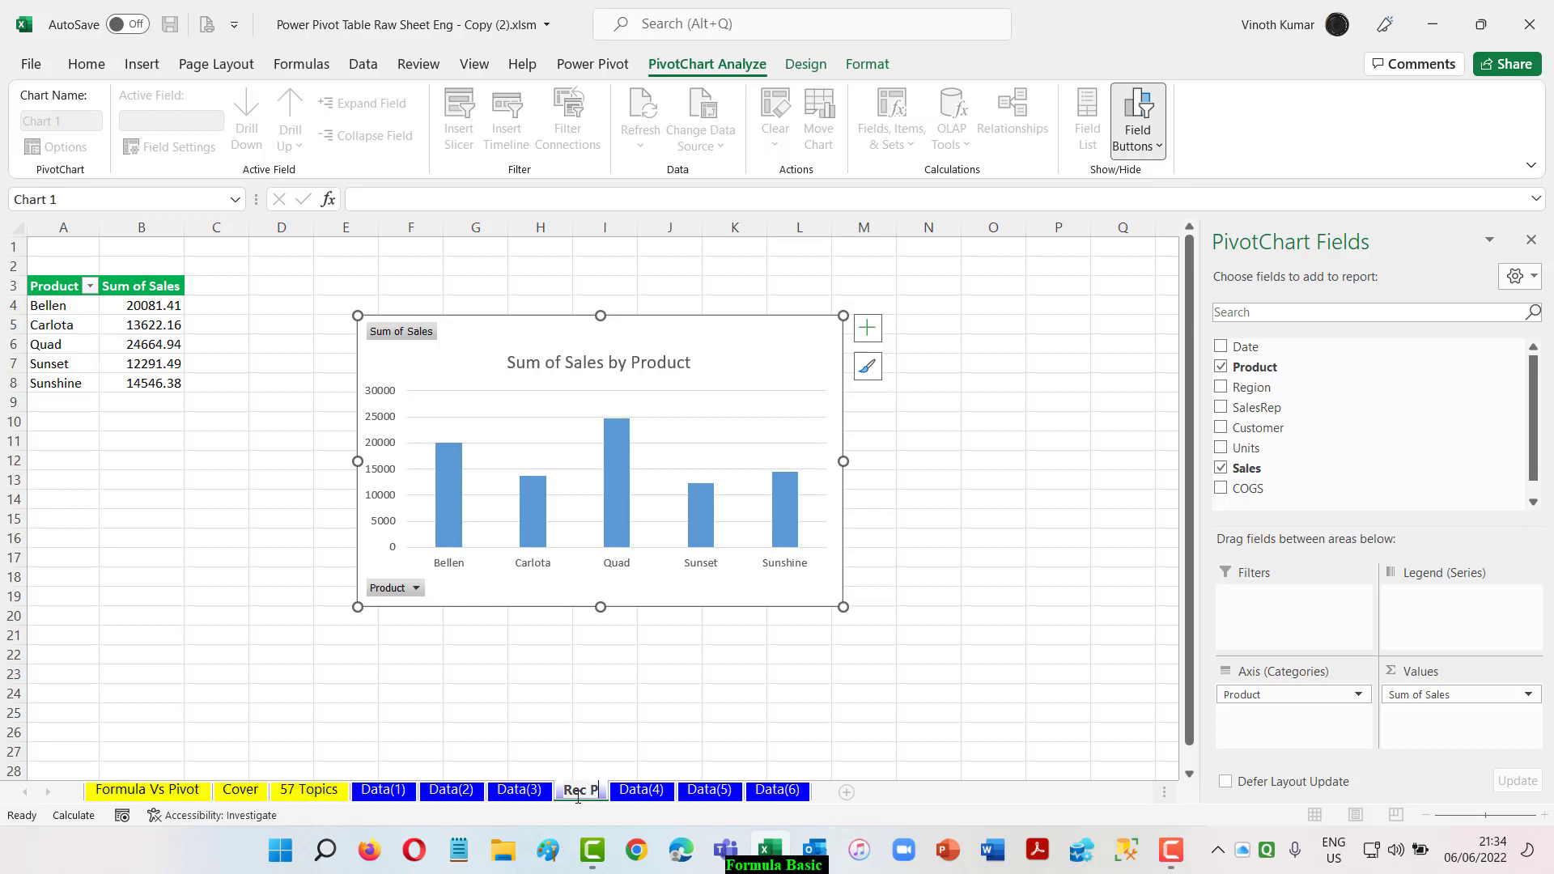
type("C")
key("Return")
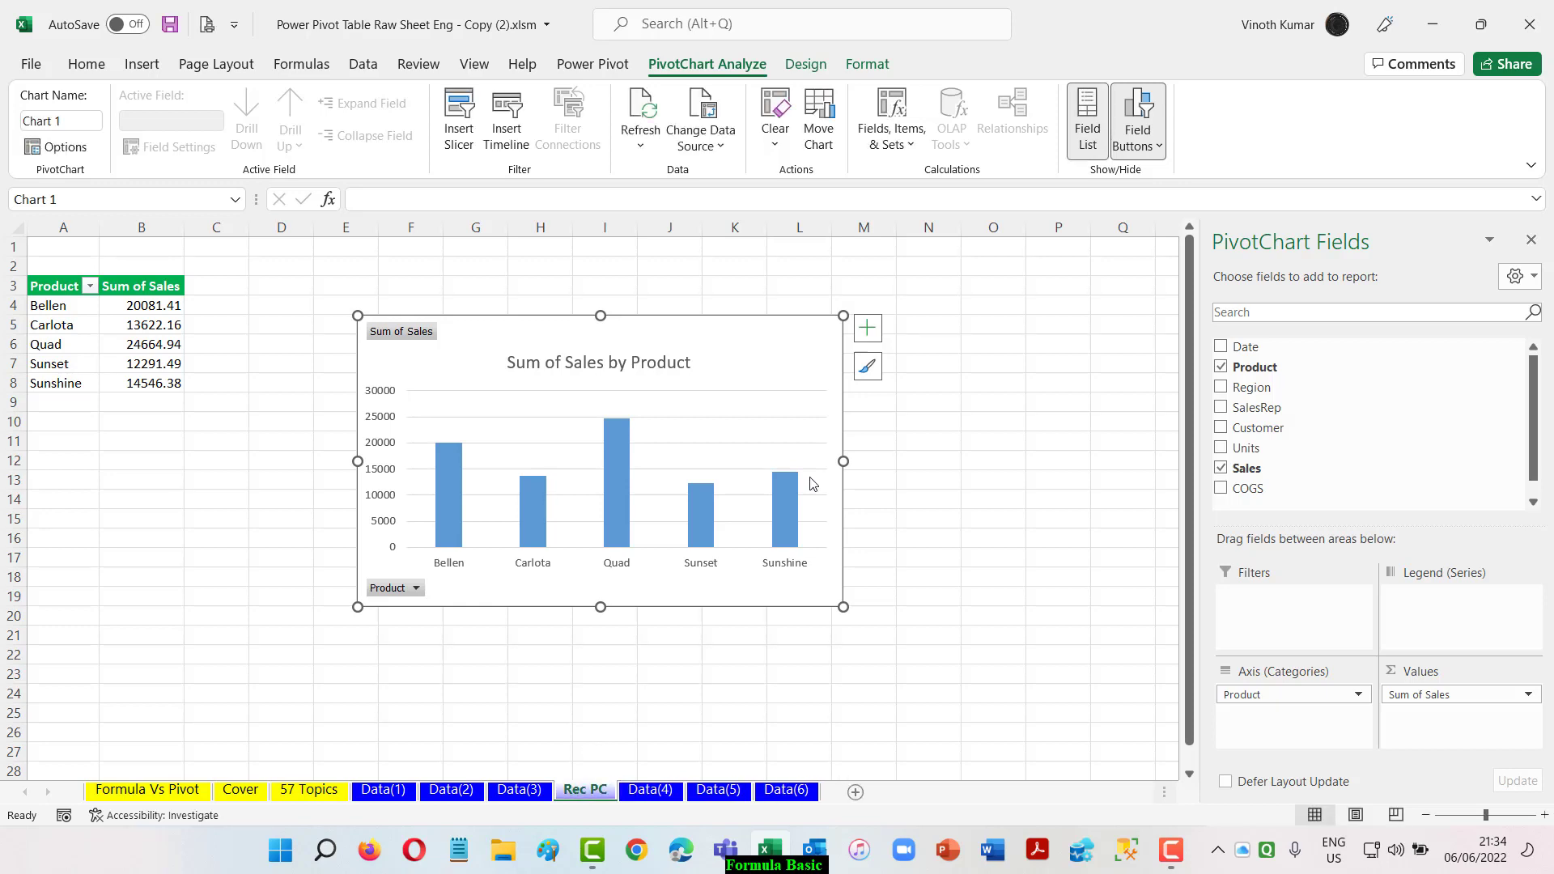
- Open the recommended PivotTables for the Data(4) table and compare the suggested units, sales, COGS and customer count summaries
left_click(649, 789)
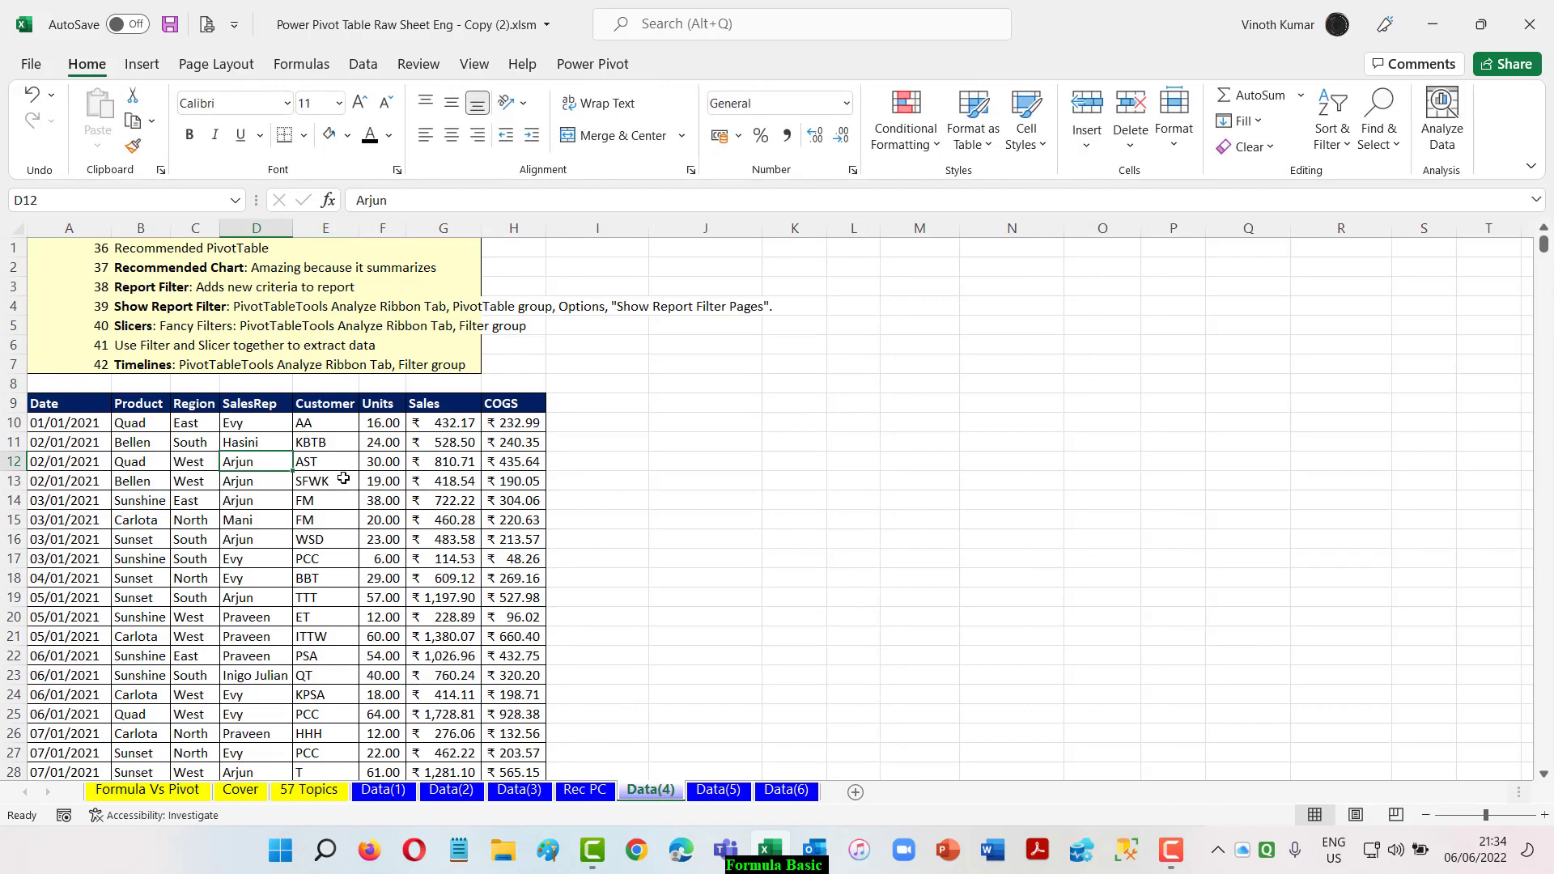
left_click(96, 425)
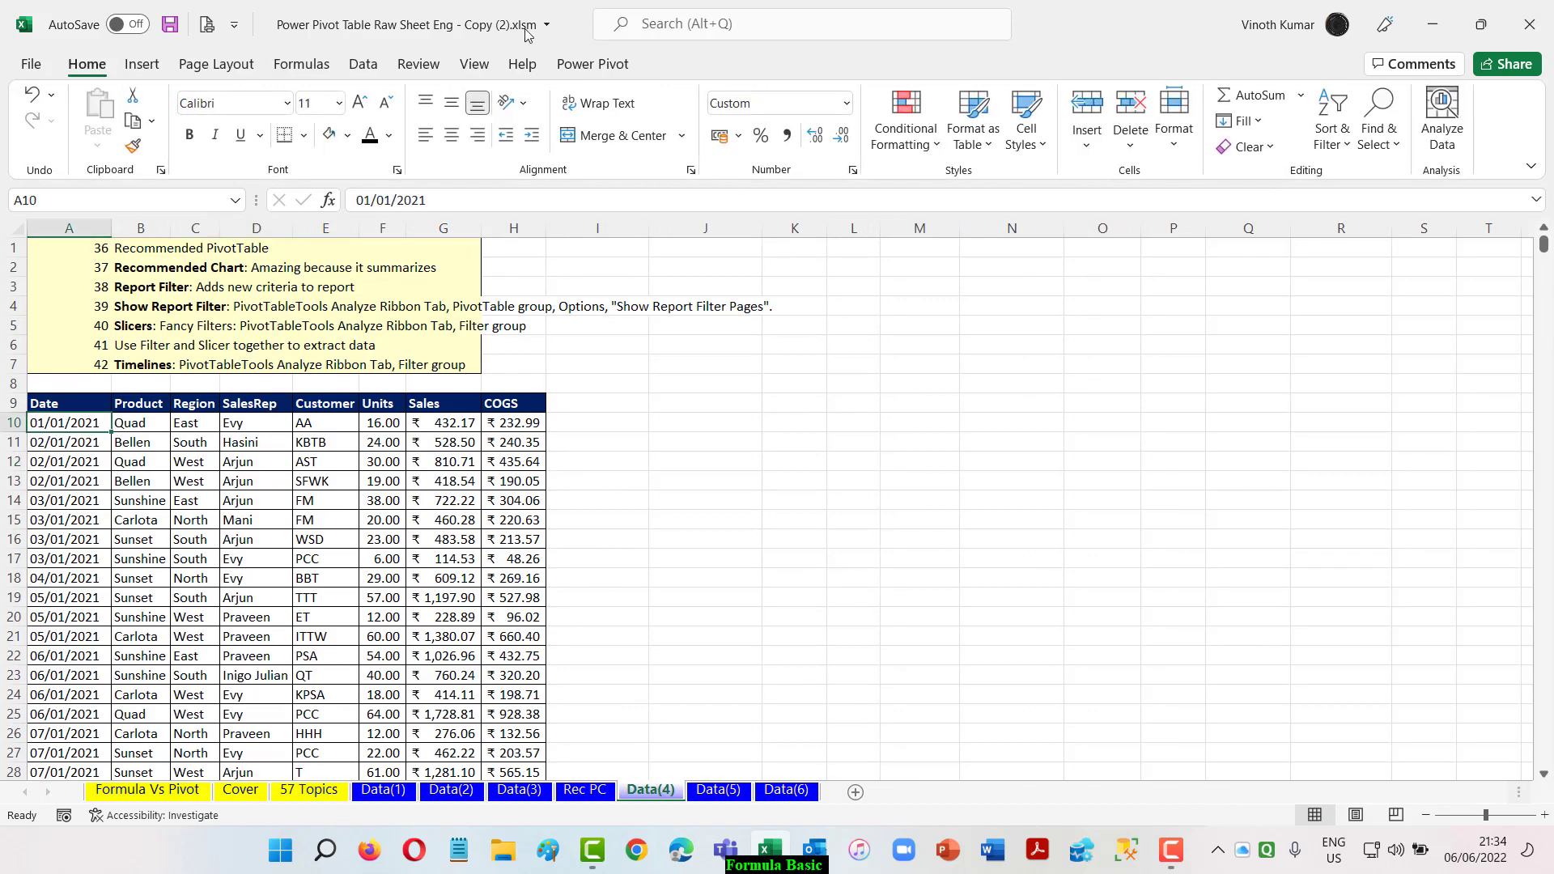
left_click(143, 64)
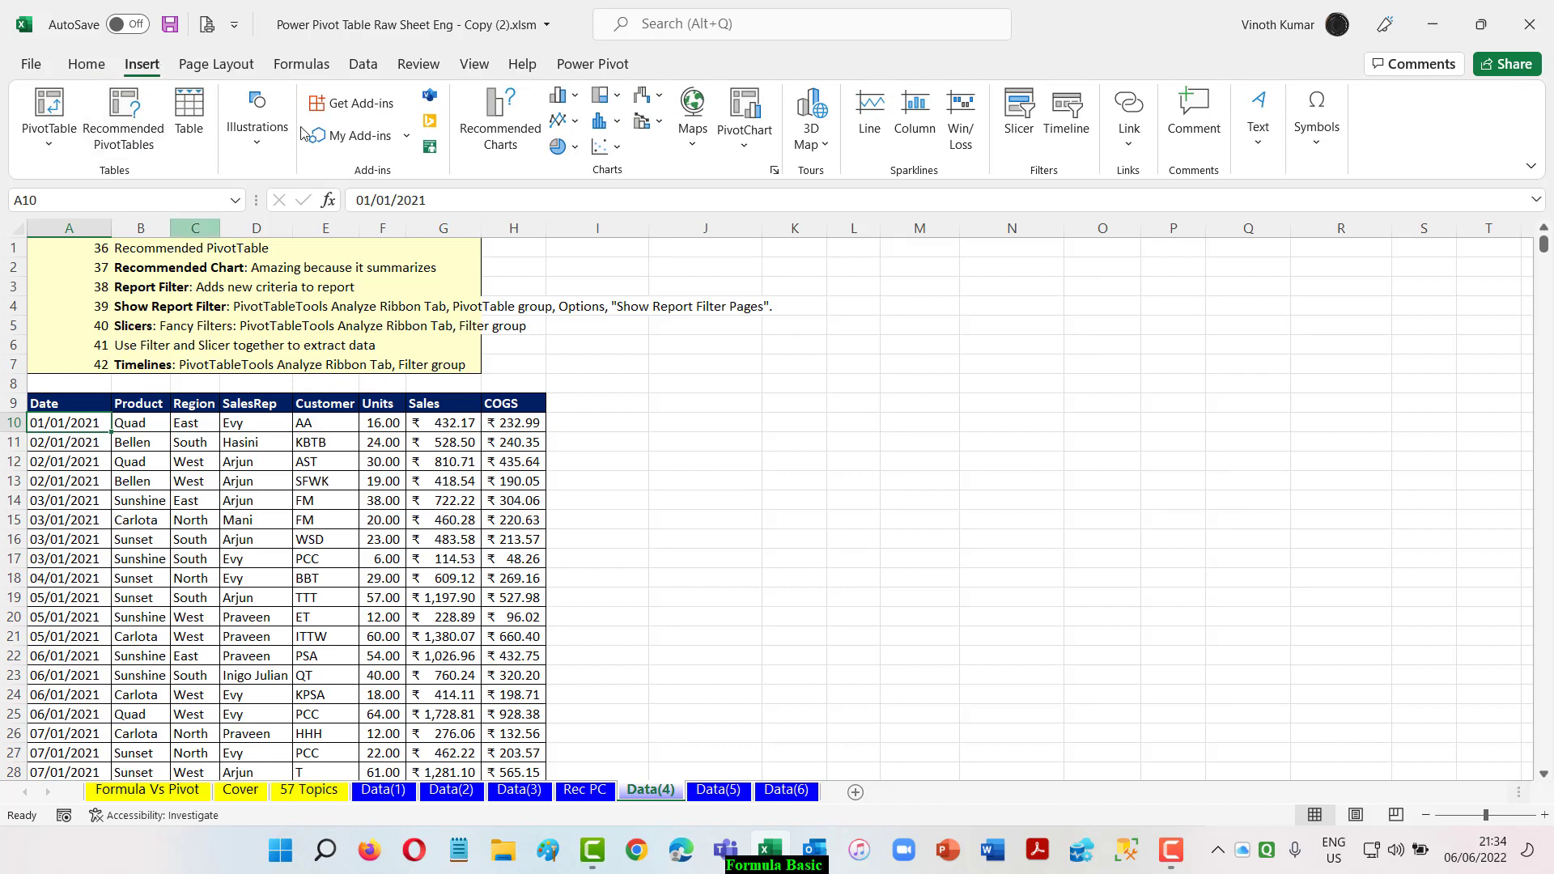
left_click(137, 135)
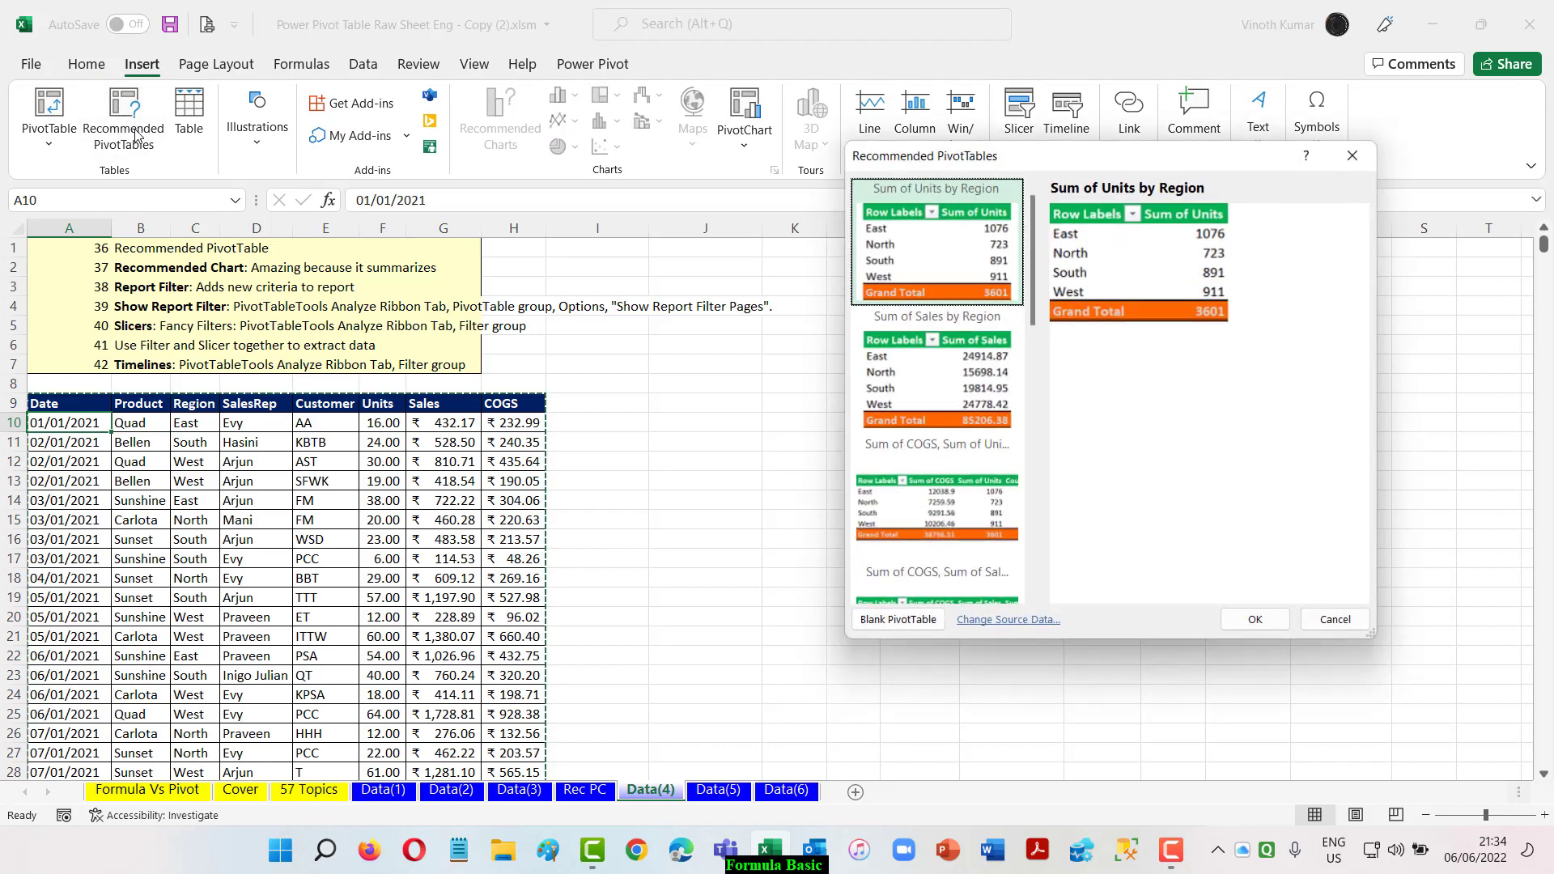
left_click(984, 381)
left_click(952, 502)
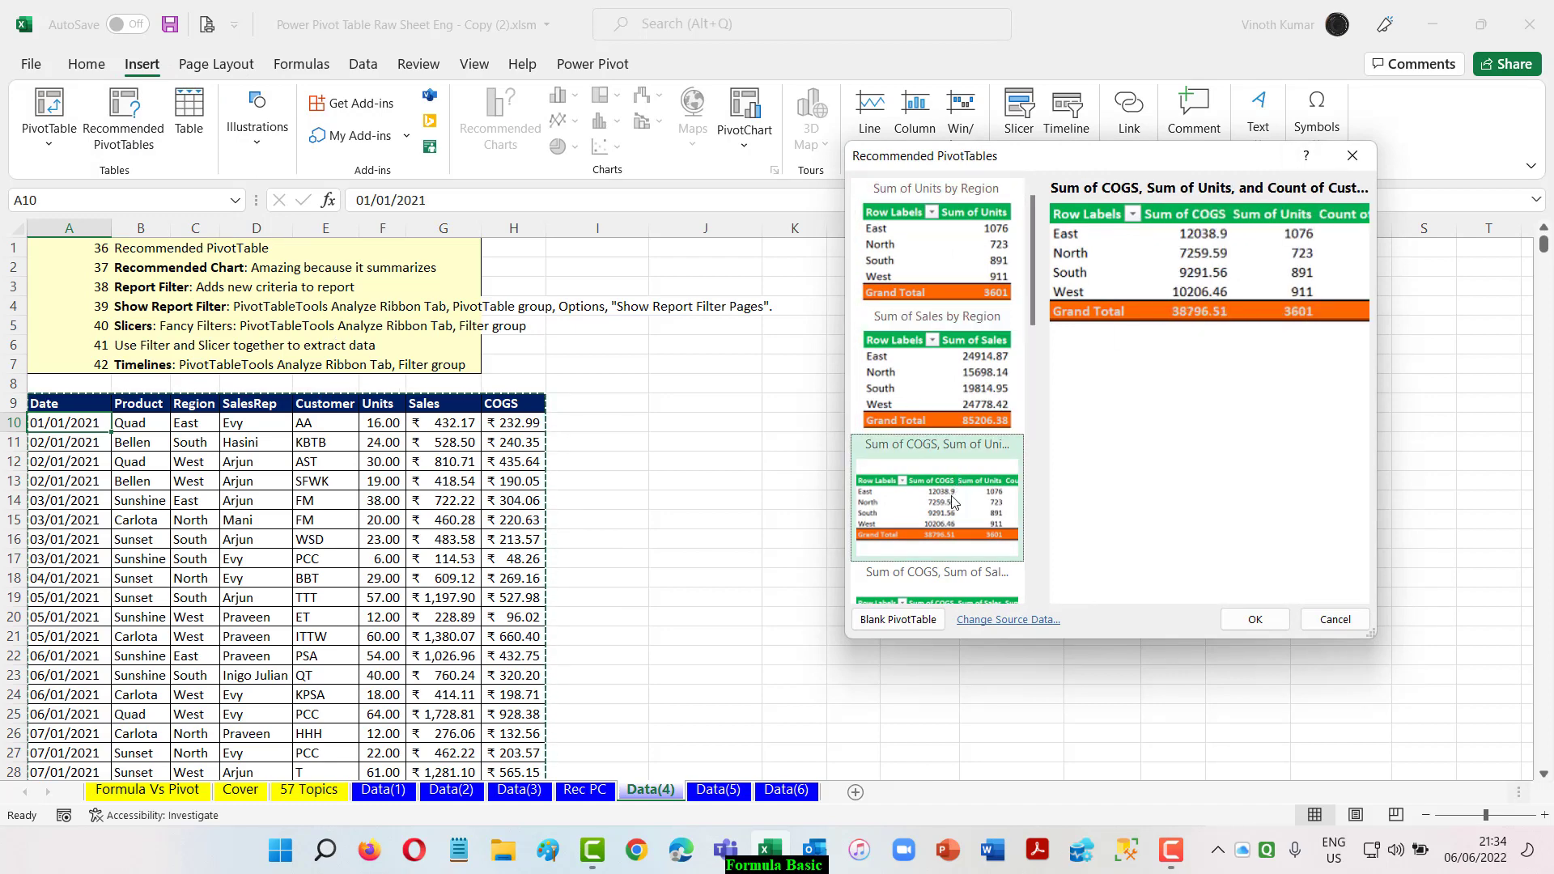
scroll(970, 522, "down", 5)
left_click(951, 451)
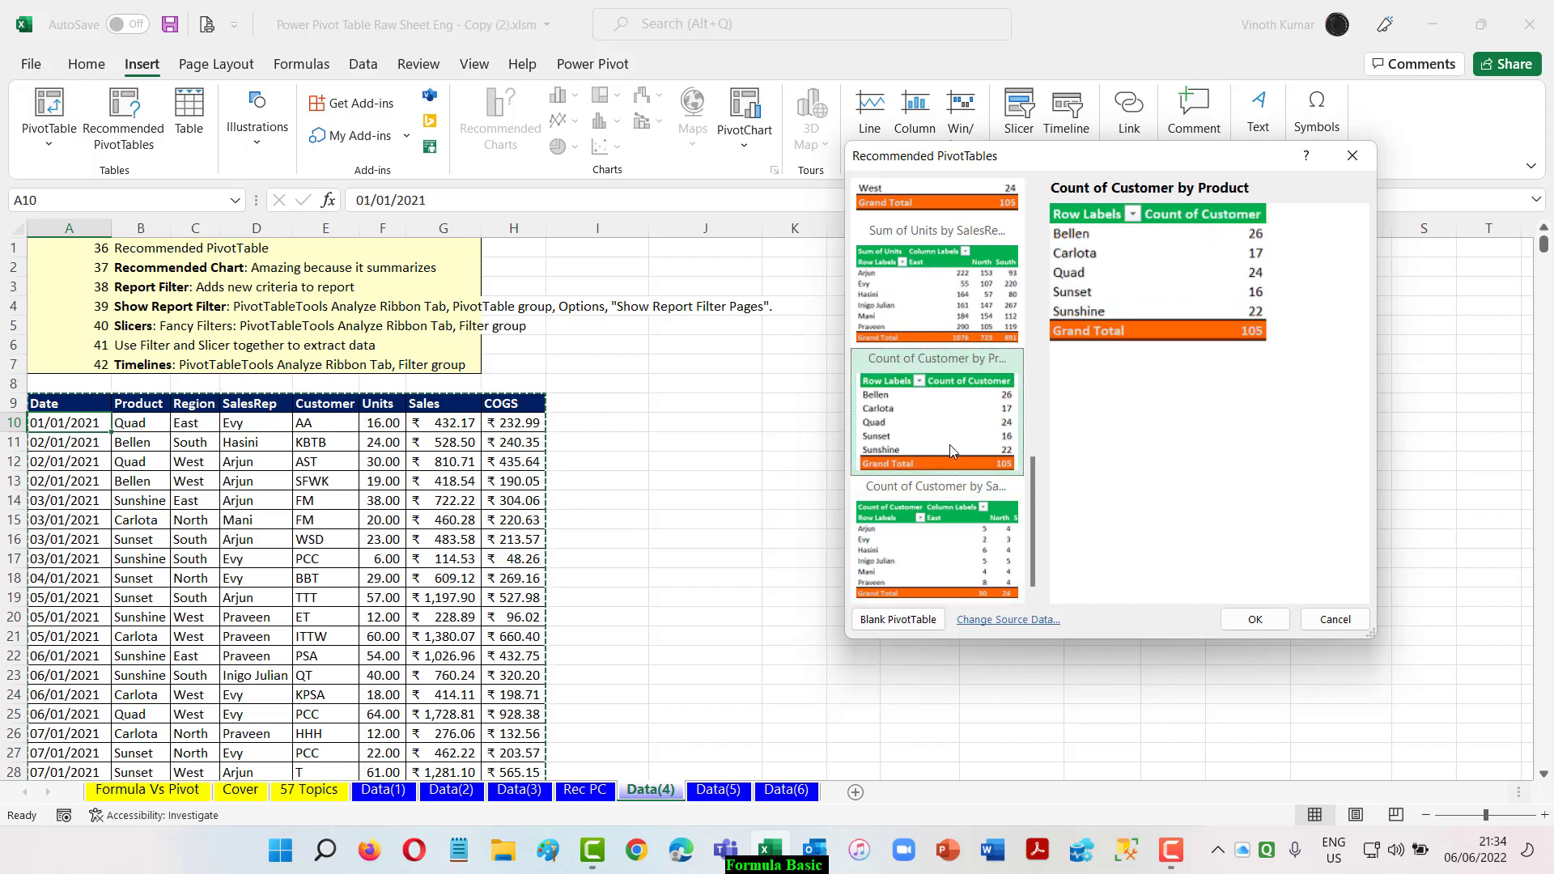
left_click(942, 539)
scroll(943, 539, "up", 10)
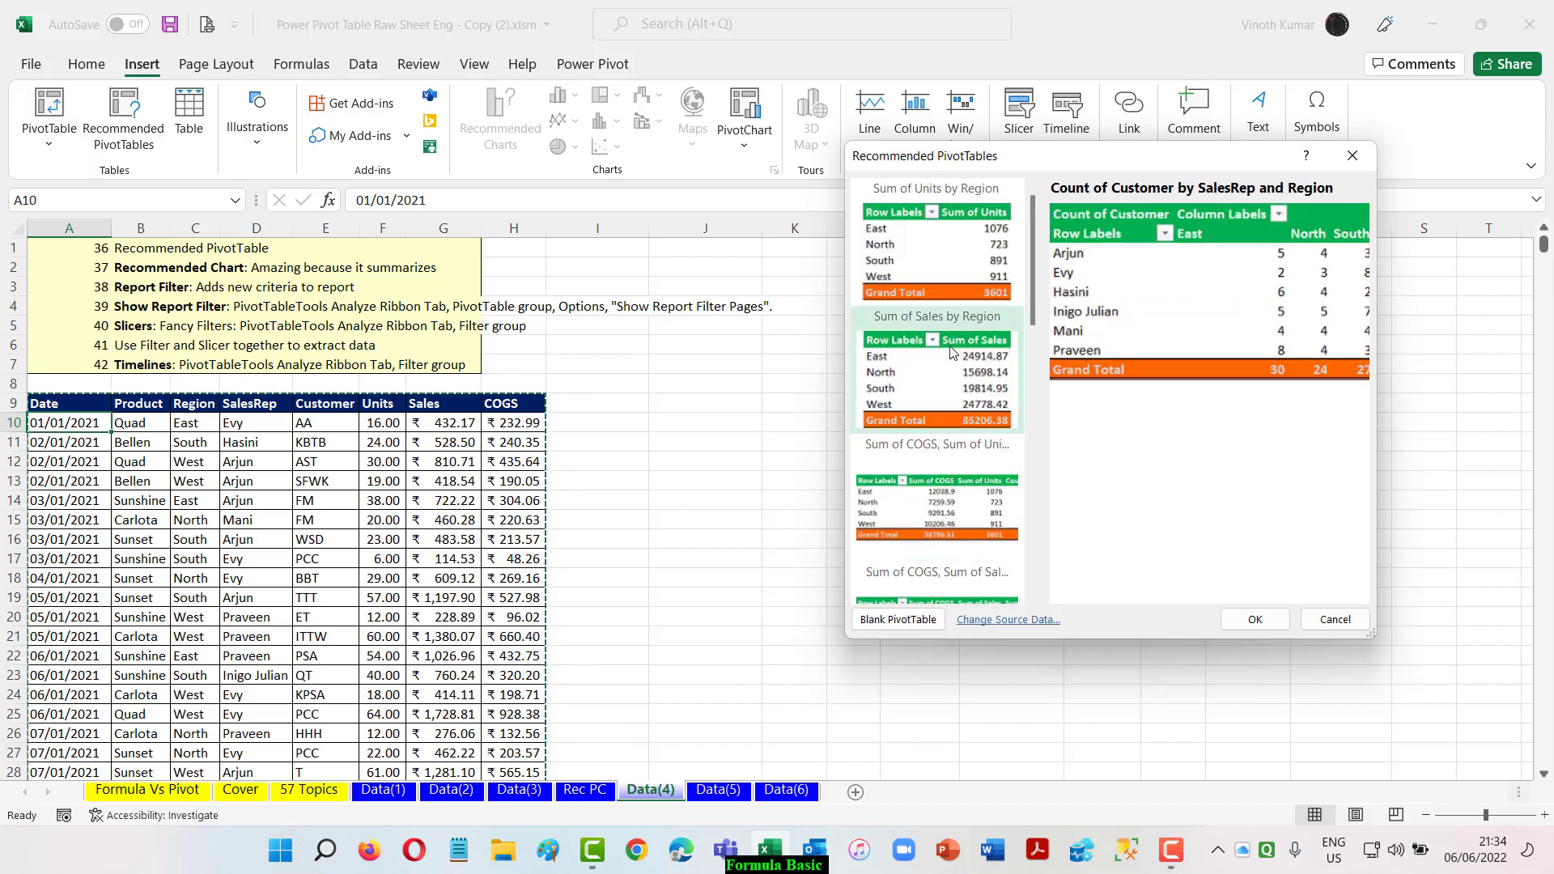
scroll(968, 397, "down", 10)
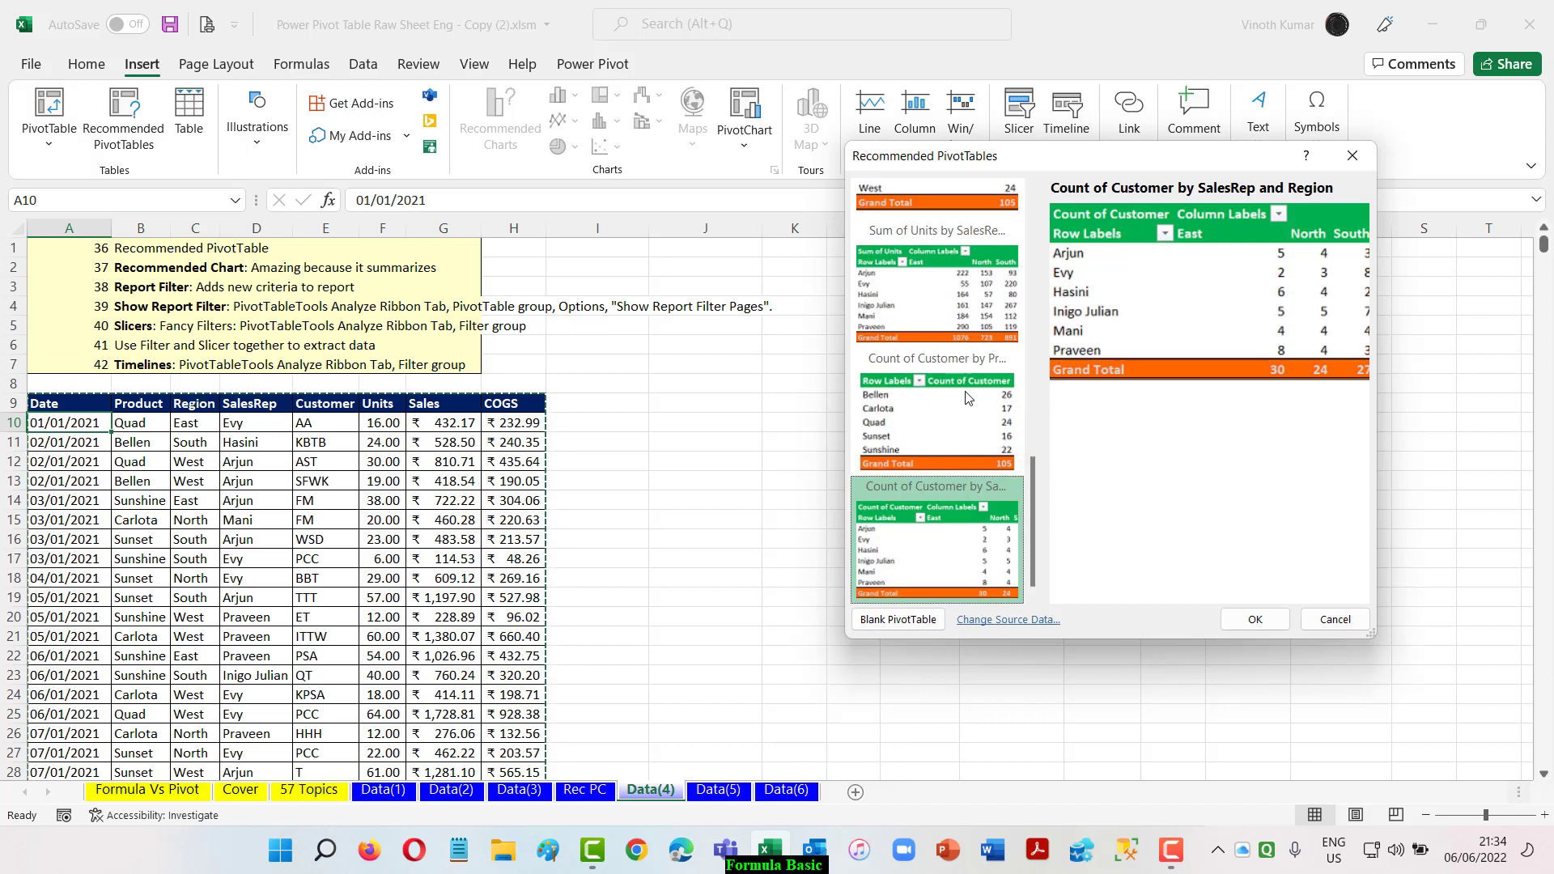
scroll(968, 396, "up", 10)
- Insert the recommended "Sum of Units by Region" PivotTable and change its report layout to show the field name Region as the row header
left_click(935, 257)
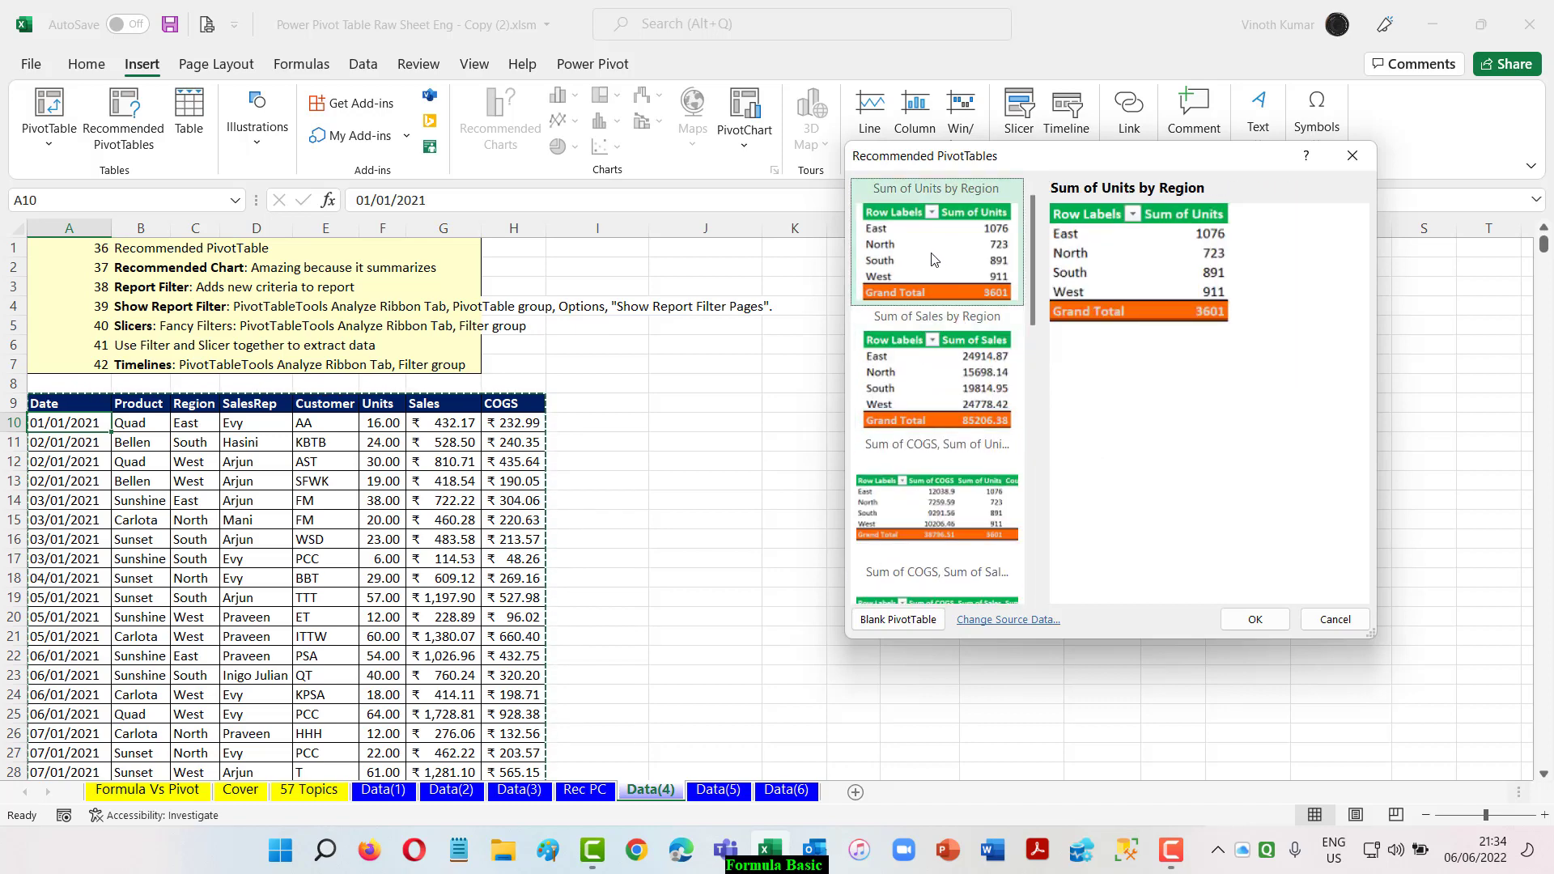
left_click(1256, 630)
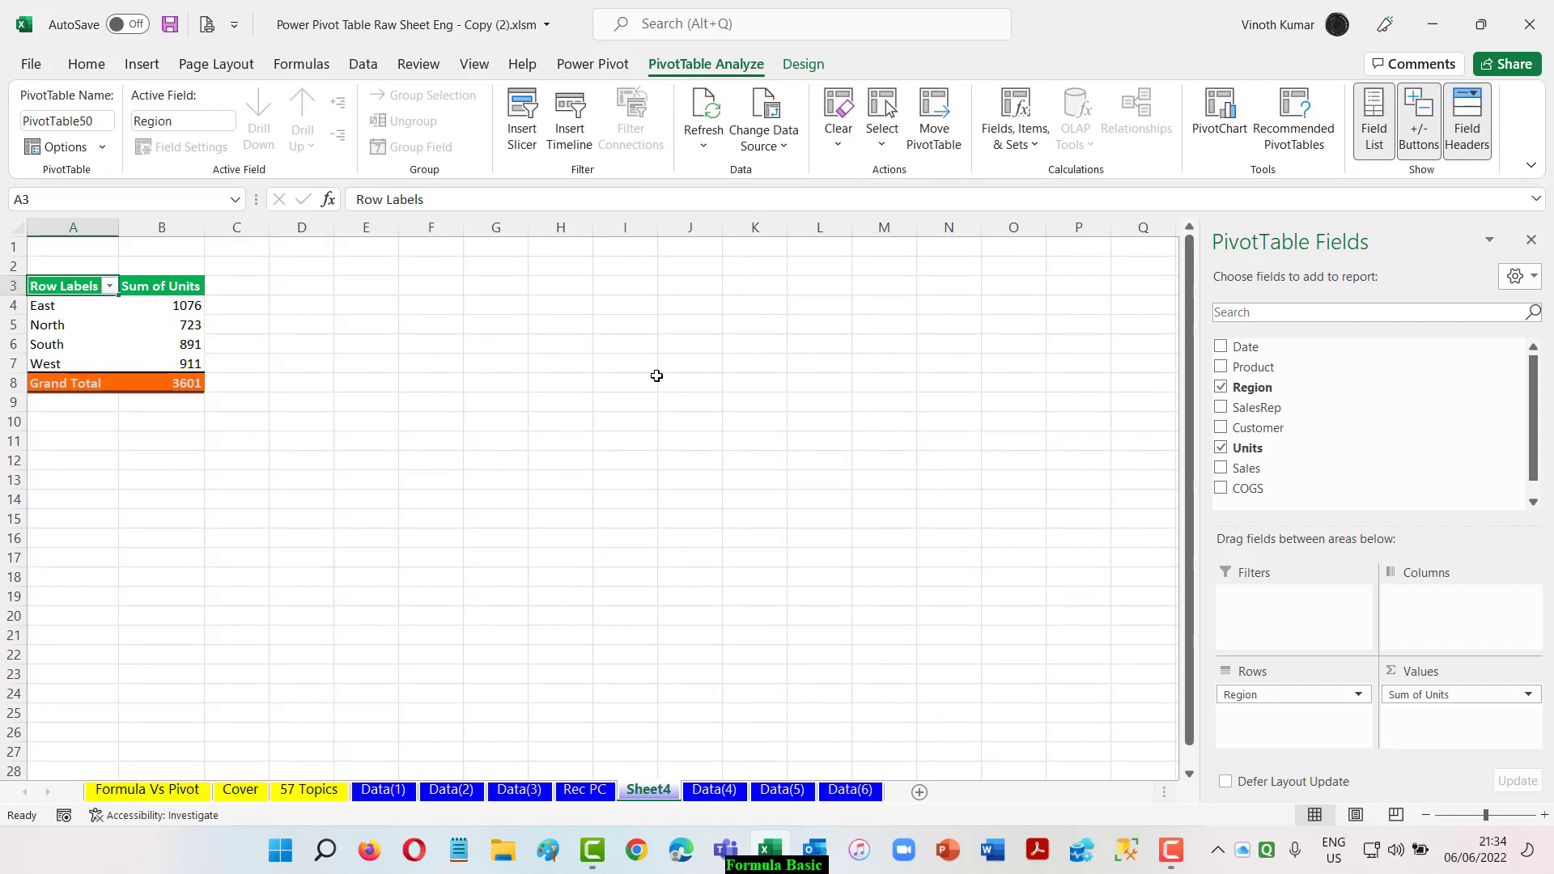
left_click(803, 64)
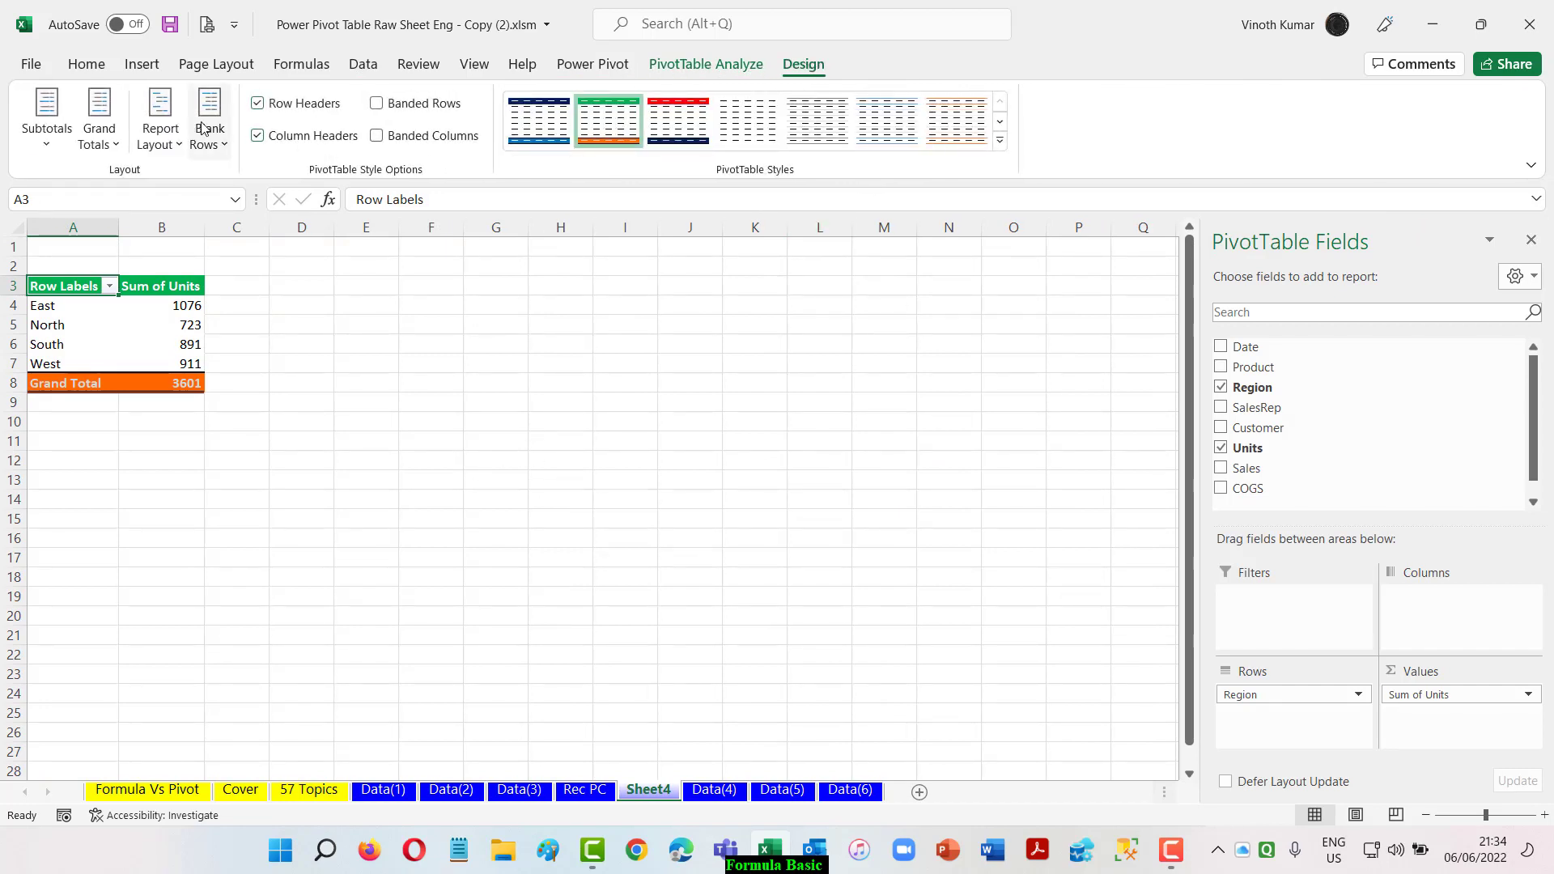
left_click(160, 129)
left_click(245, 236)
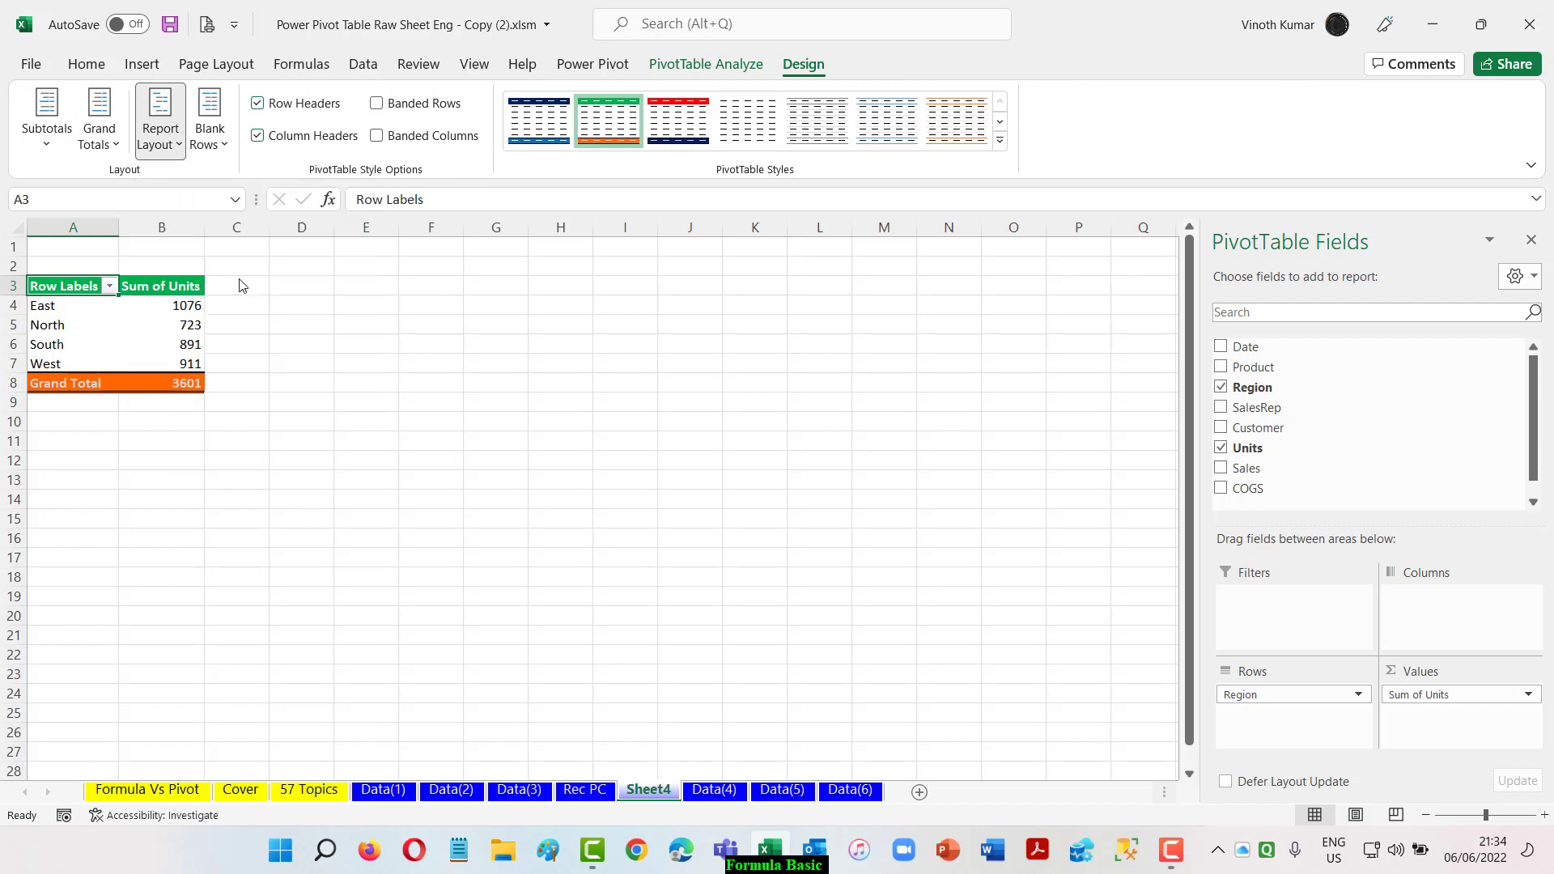
- Format the PivotTable's Sum of Units values as Accounting with the ₹ symbol and 2 decimal places
right_click(144, 305)
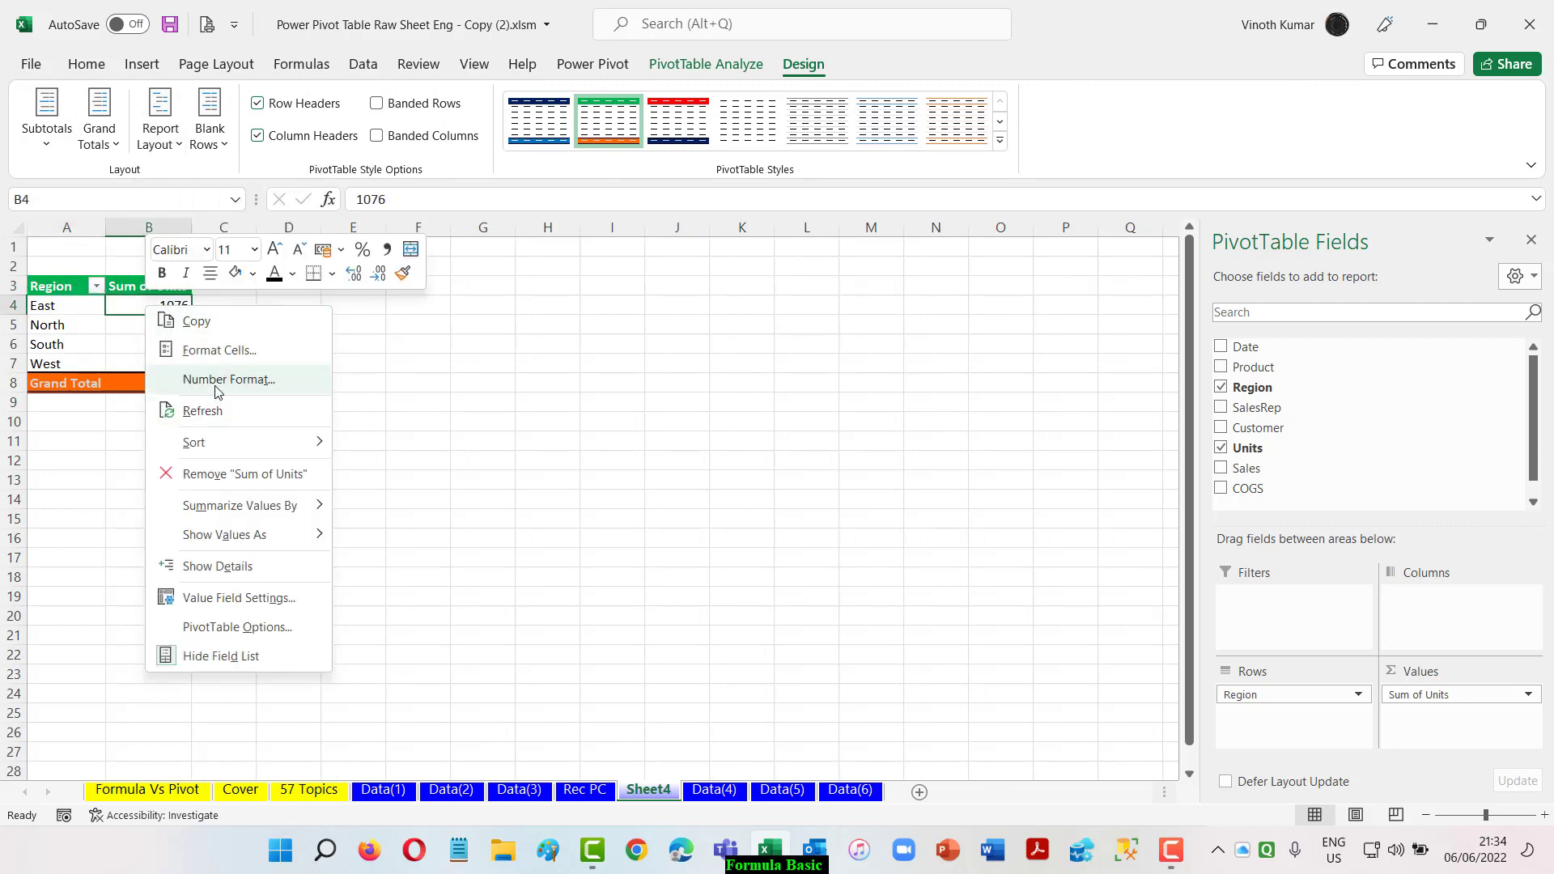
left_click(217, 378)
left_click(57, 255)
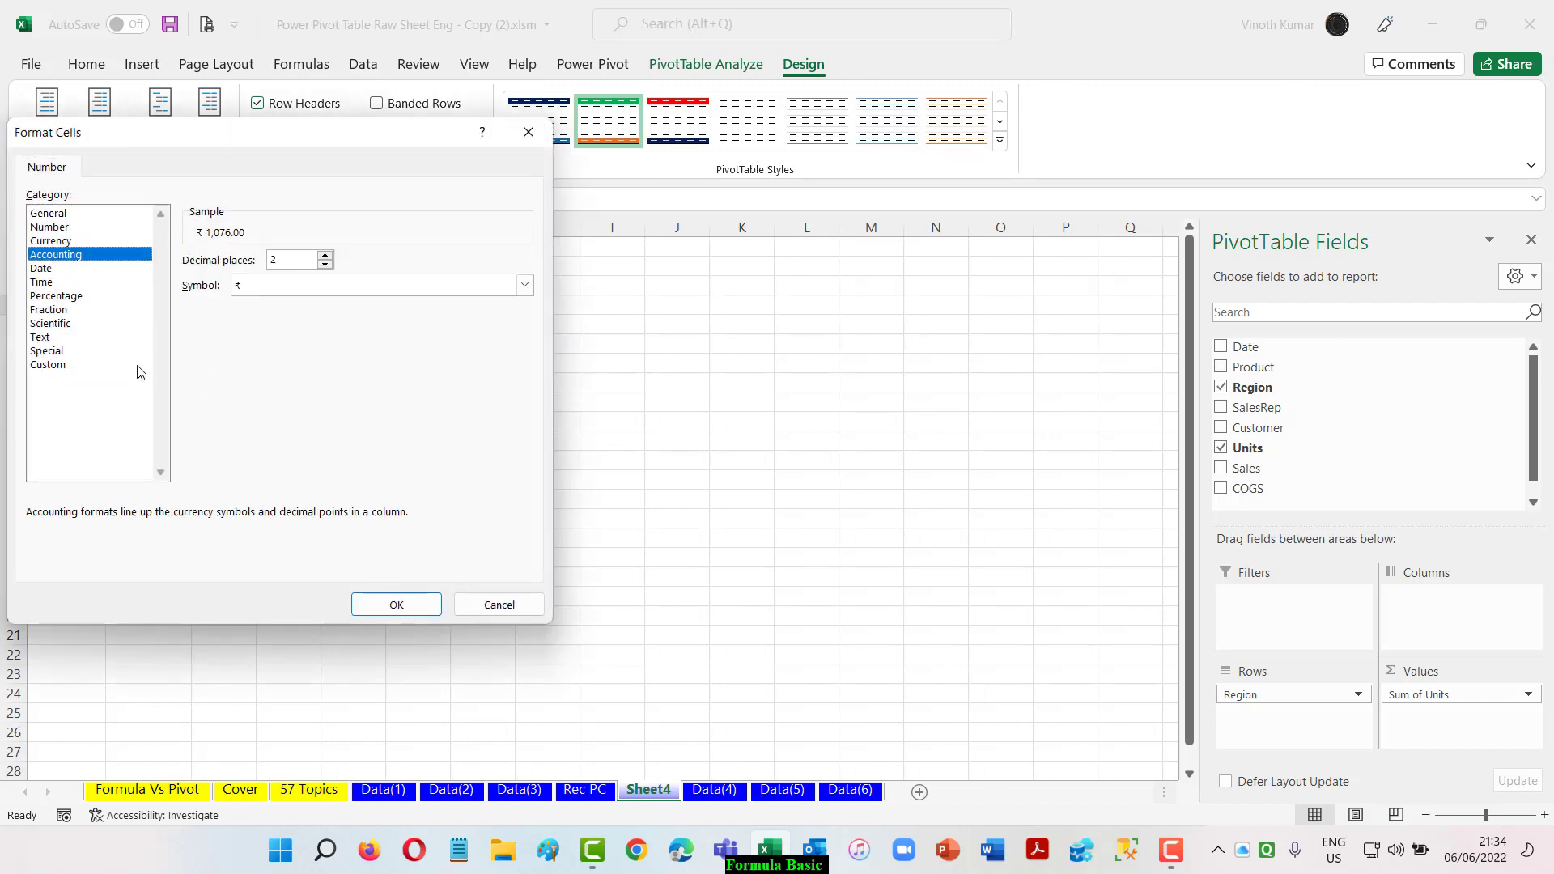
left_click(396, 604)
left_click(485, 500)
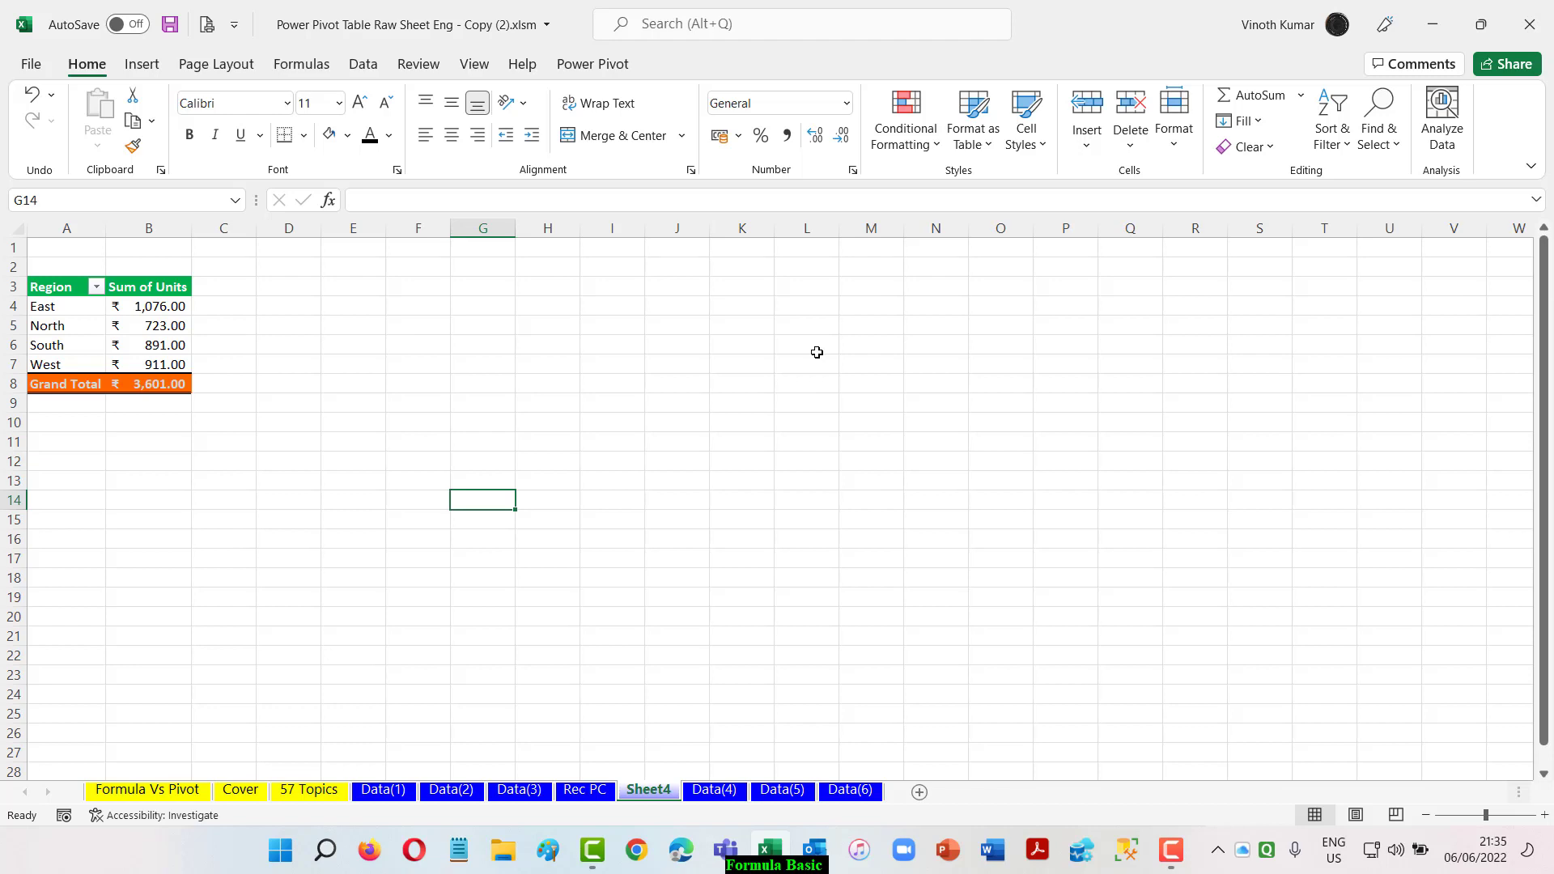
- Rename the sheet holding the regional units PivotTable as "Rec PT"
double_click(666, 792)
key("BackSpace")
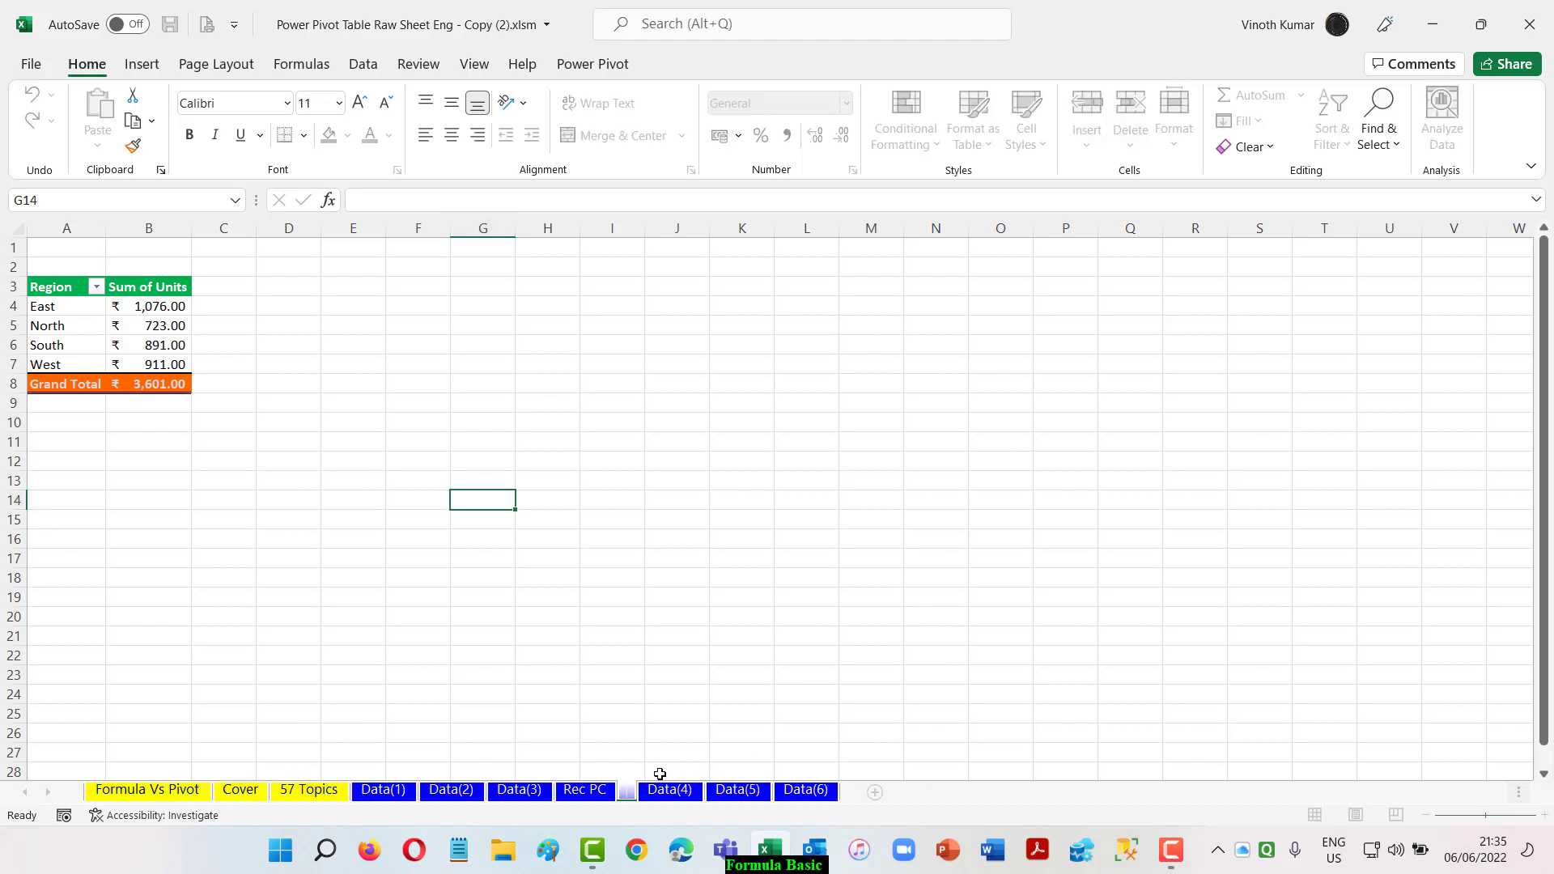
type("Rec")
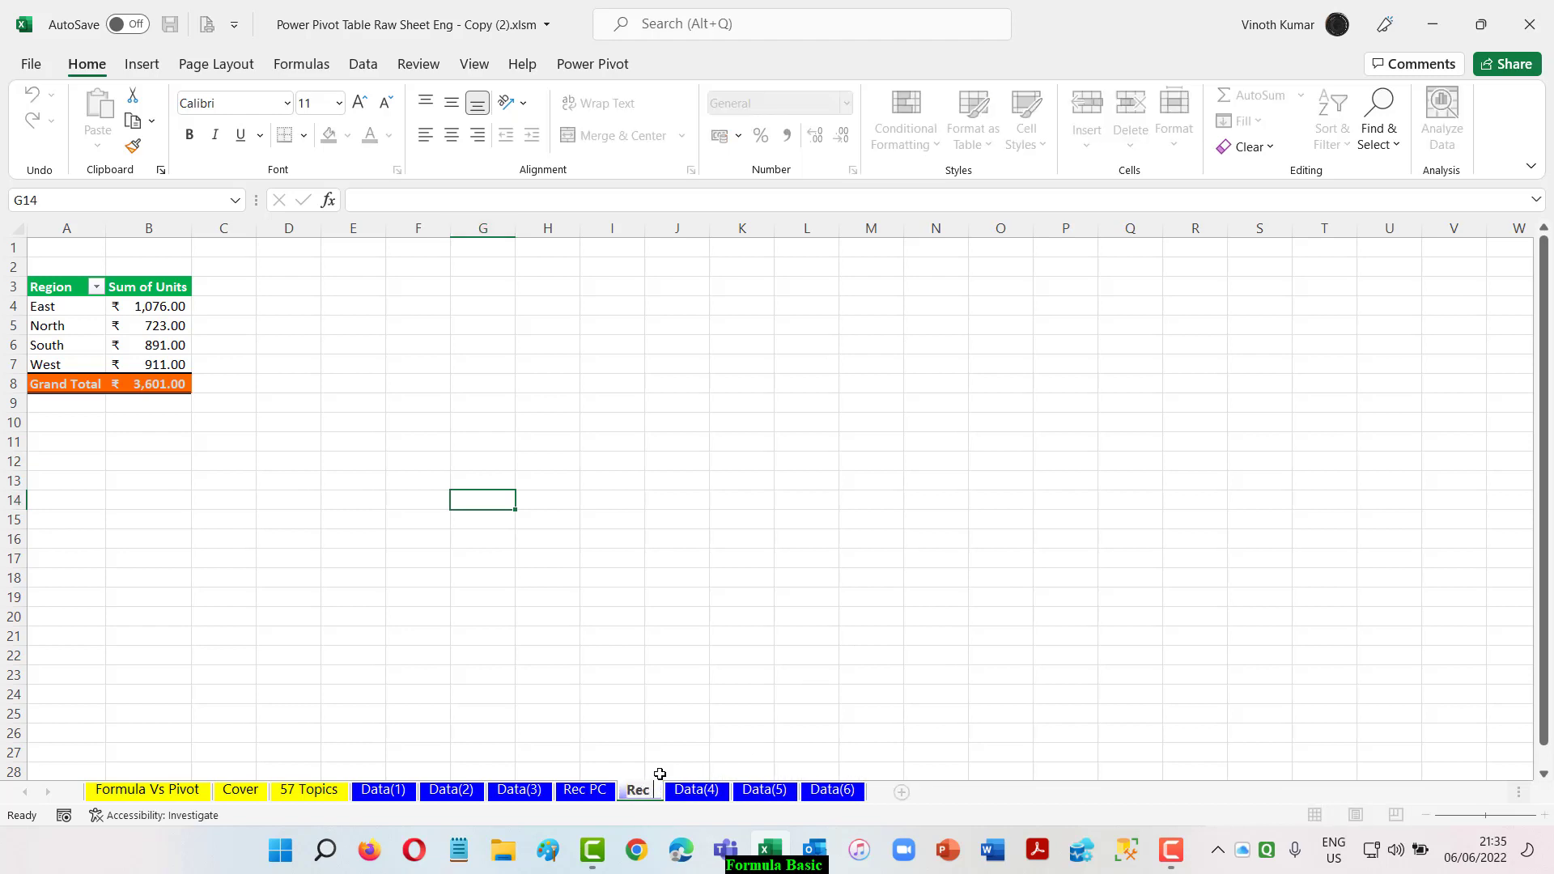
type(" PT")
key("Return")
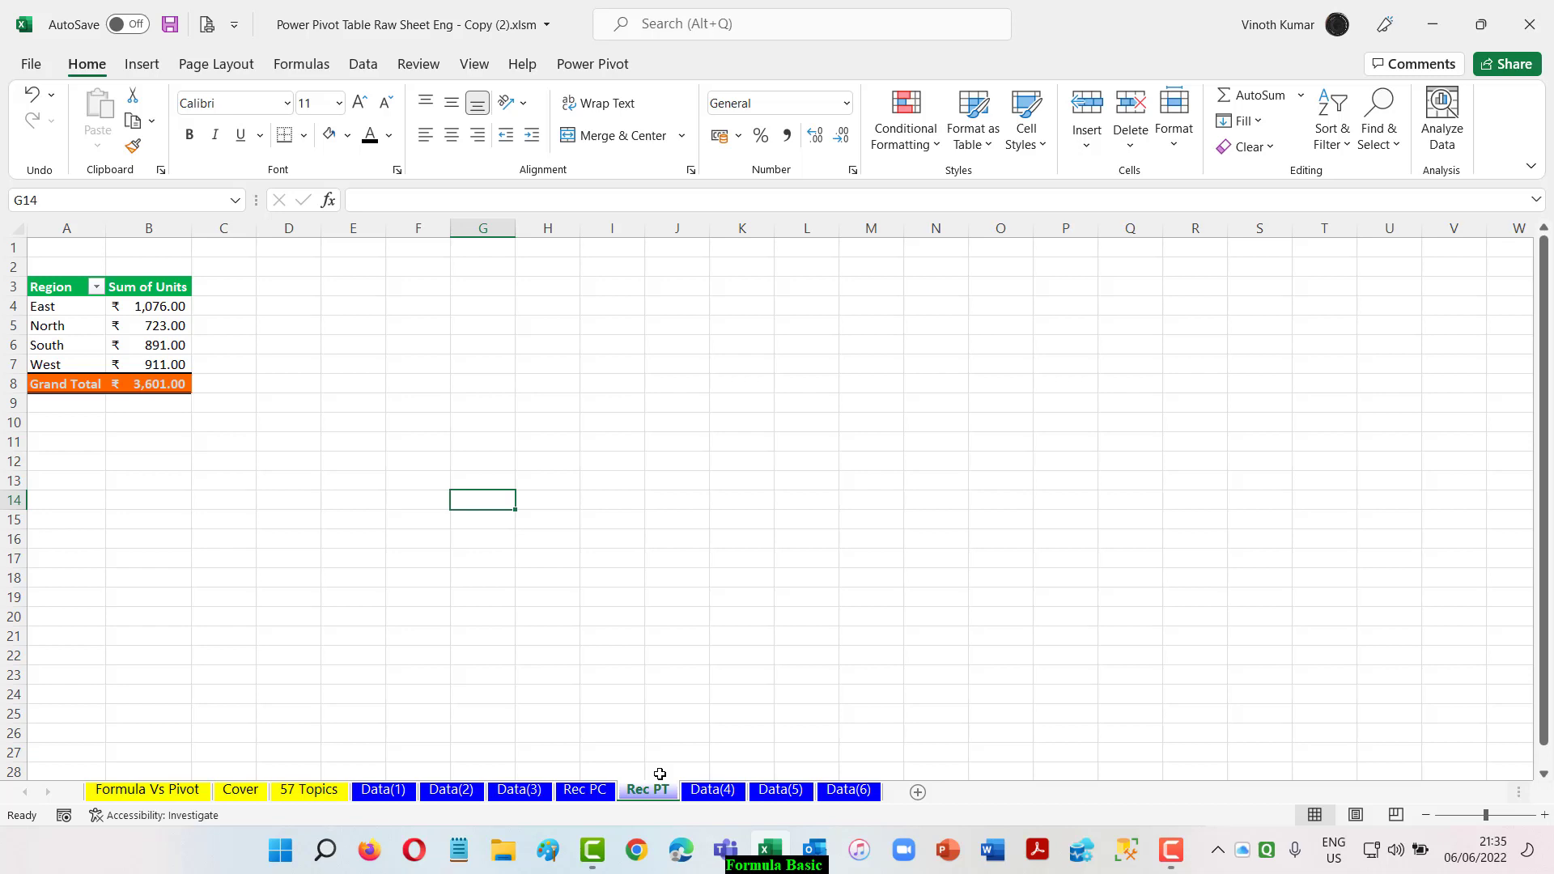
- Create a blank PivotTable on a new worksheet from the Data(4) table
left_click(713, 792)
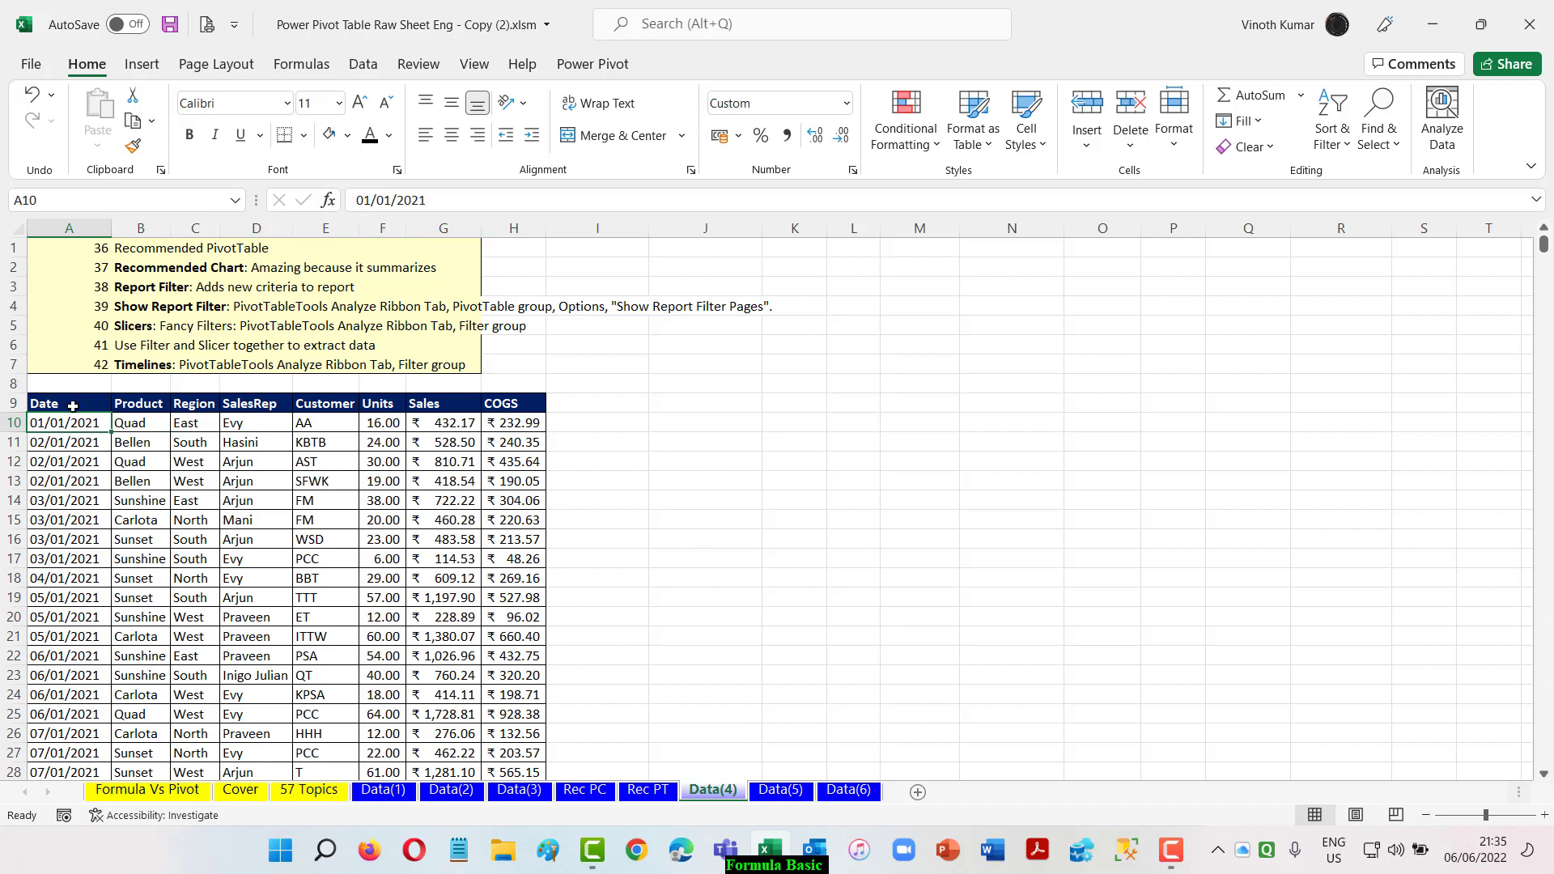
left_click(72, 405)
key("alt+n")
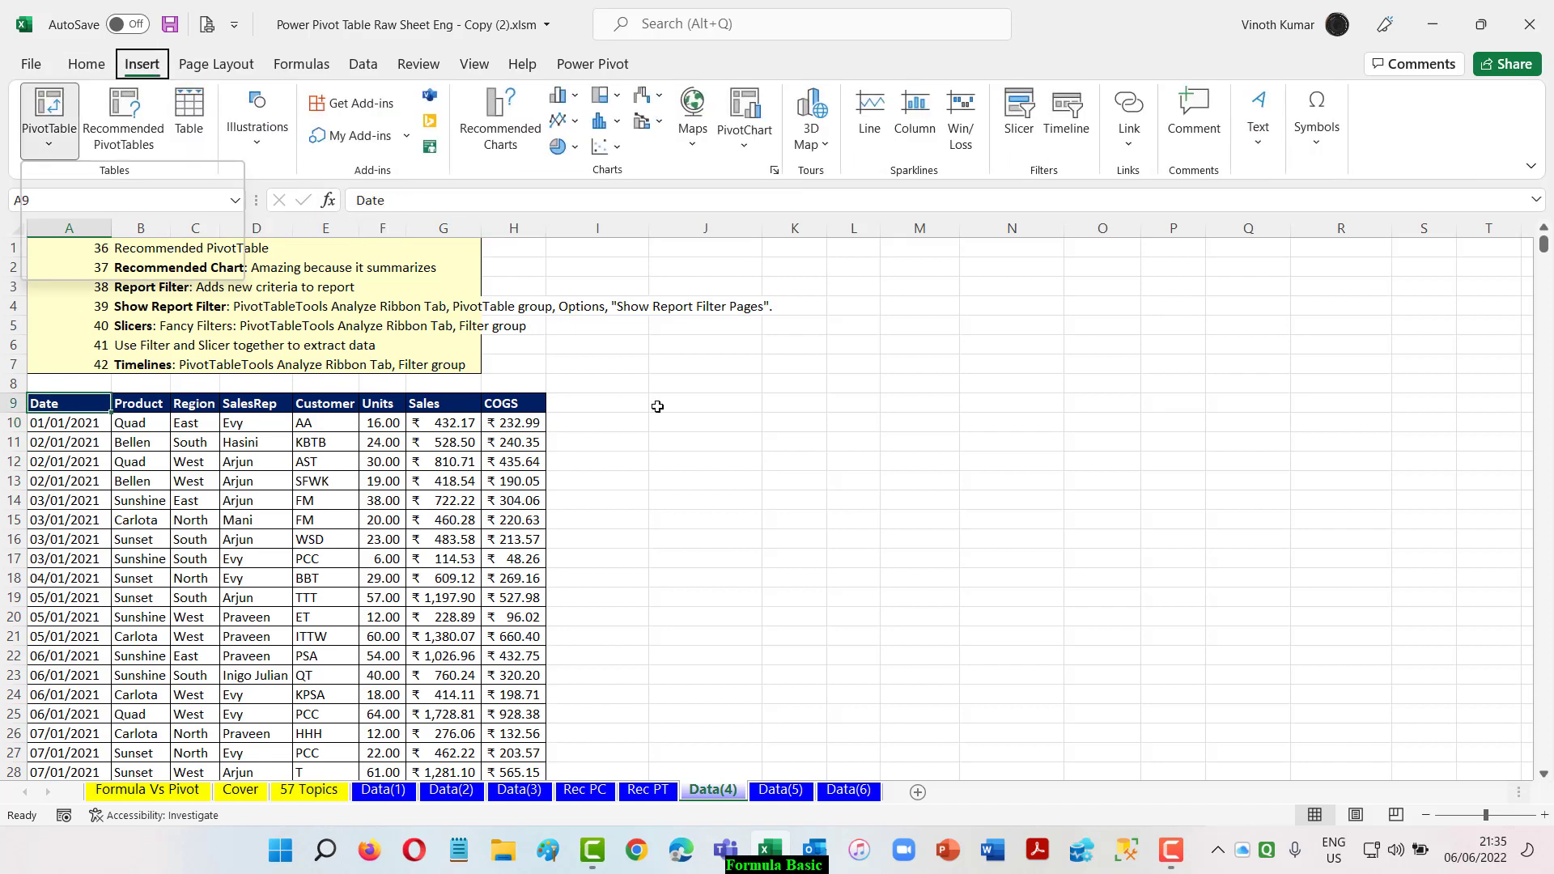
key("v")
key("t")
key("Return")
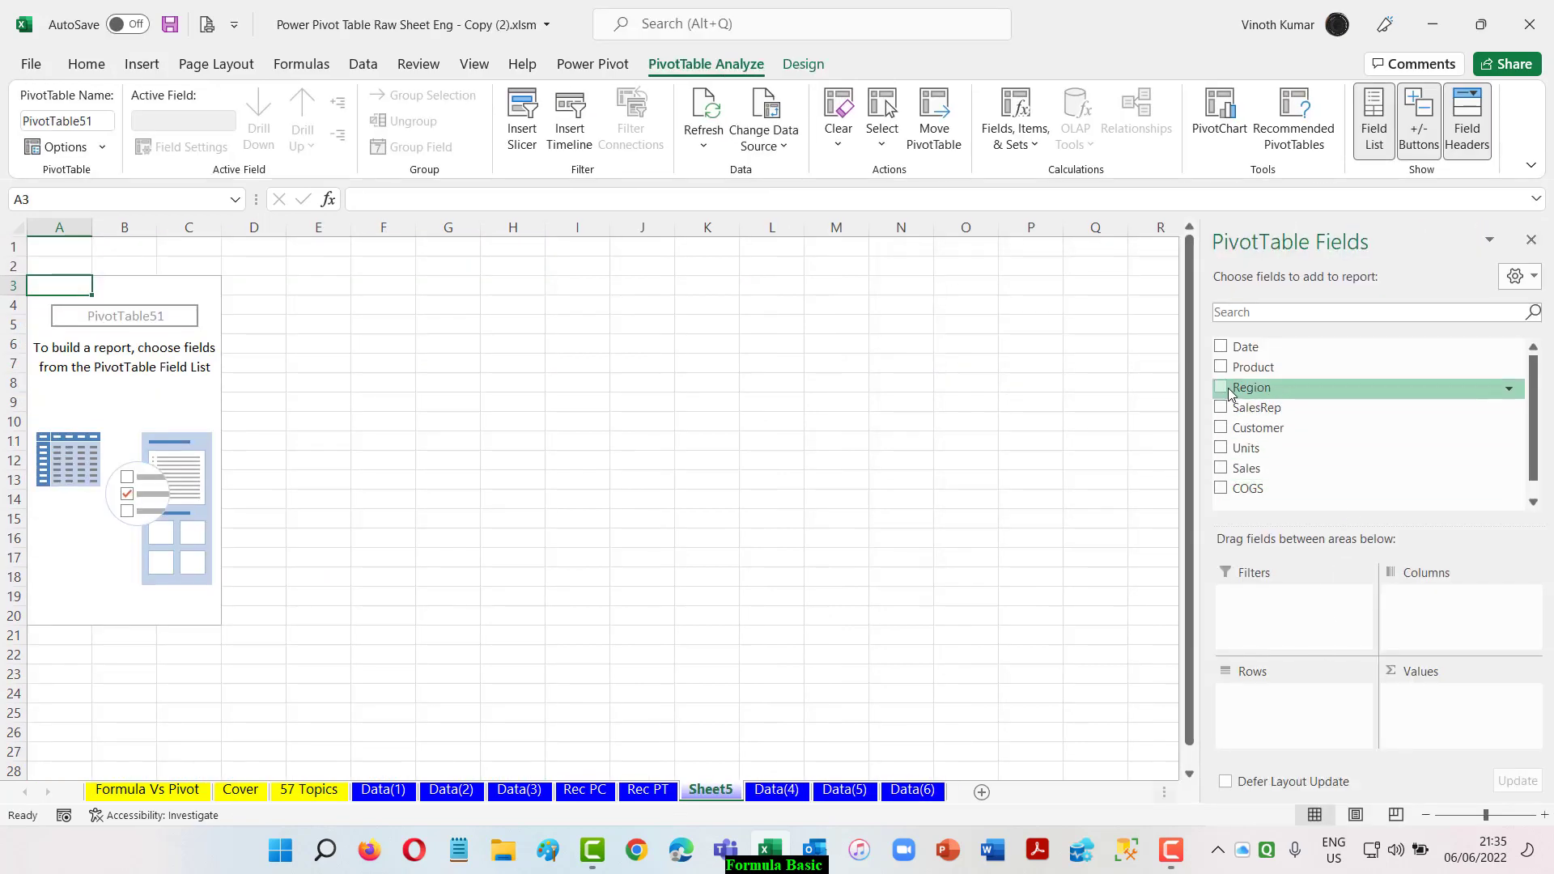
- Build the PivotTable with Region as report filter, SalesRep as rows and Sum of Sales as values
left_click_drag(1245, 387, 1305, 597)
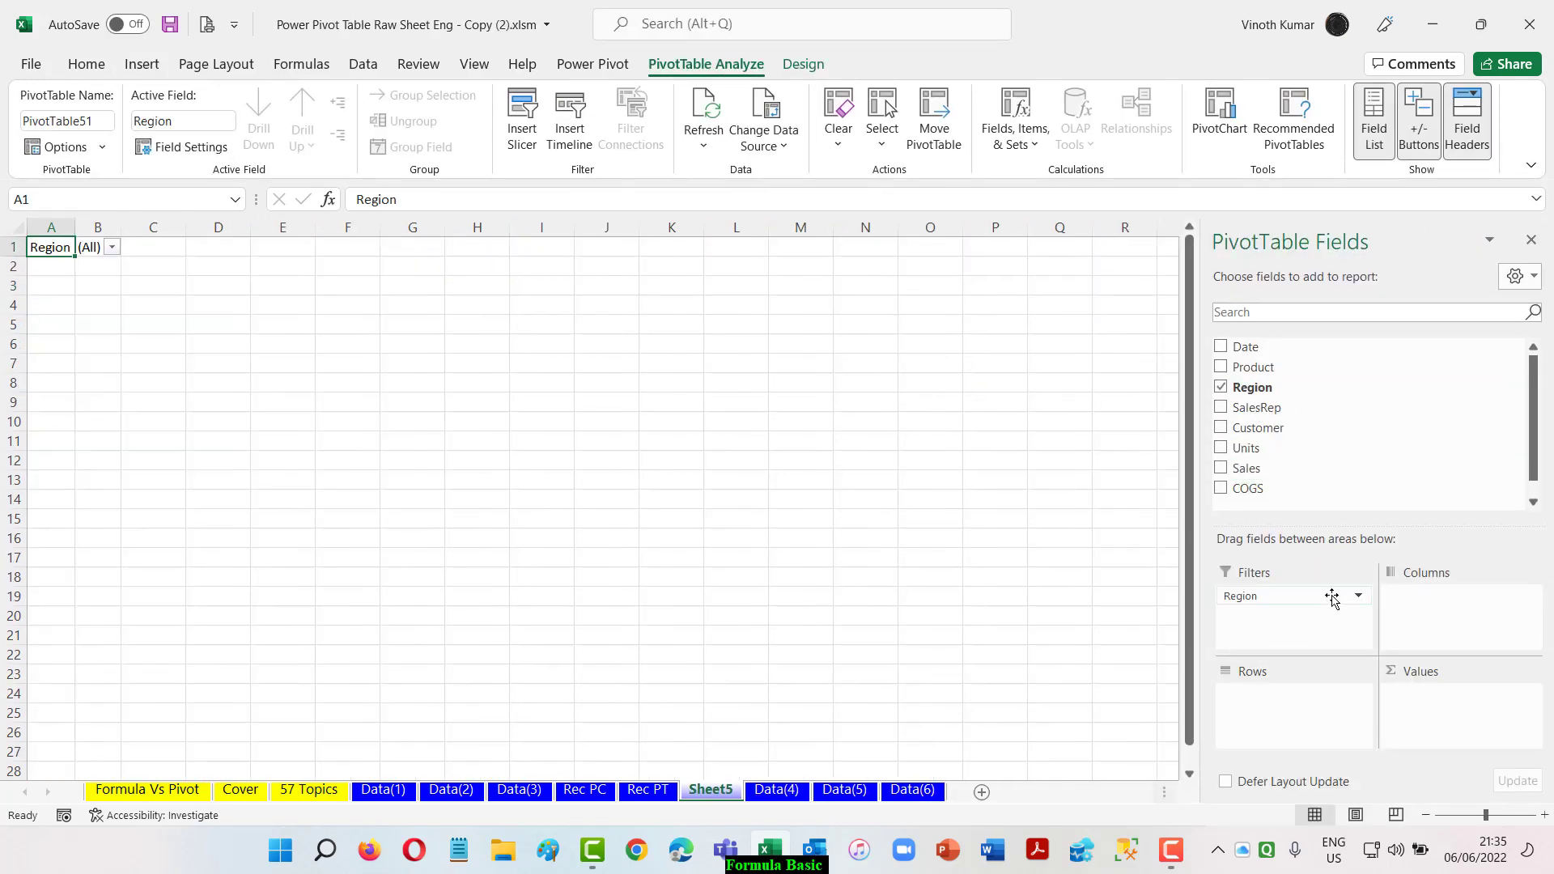
left_click_drag(1262, 408, 1295, 698)
left_click_drag(1251, 452, 1457, 704)
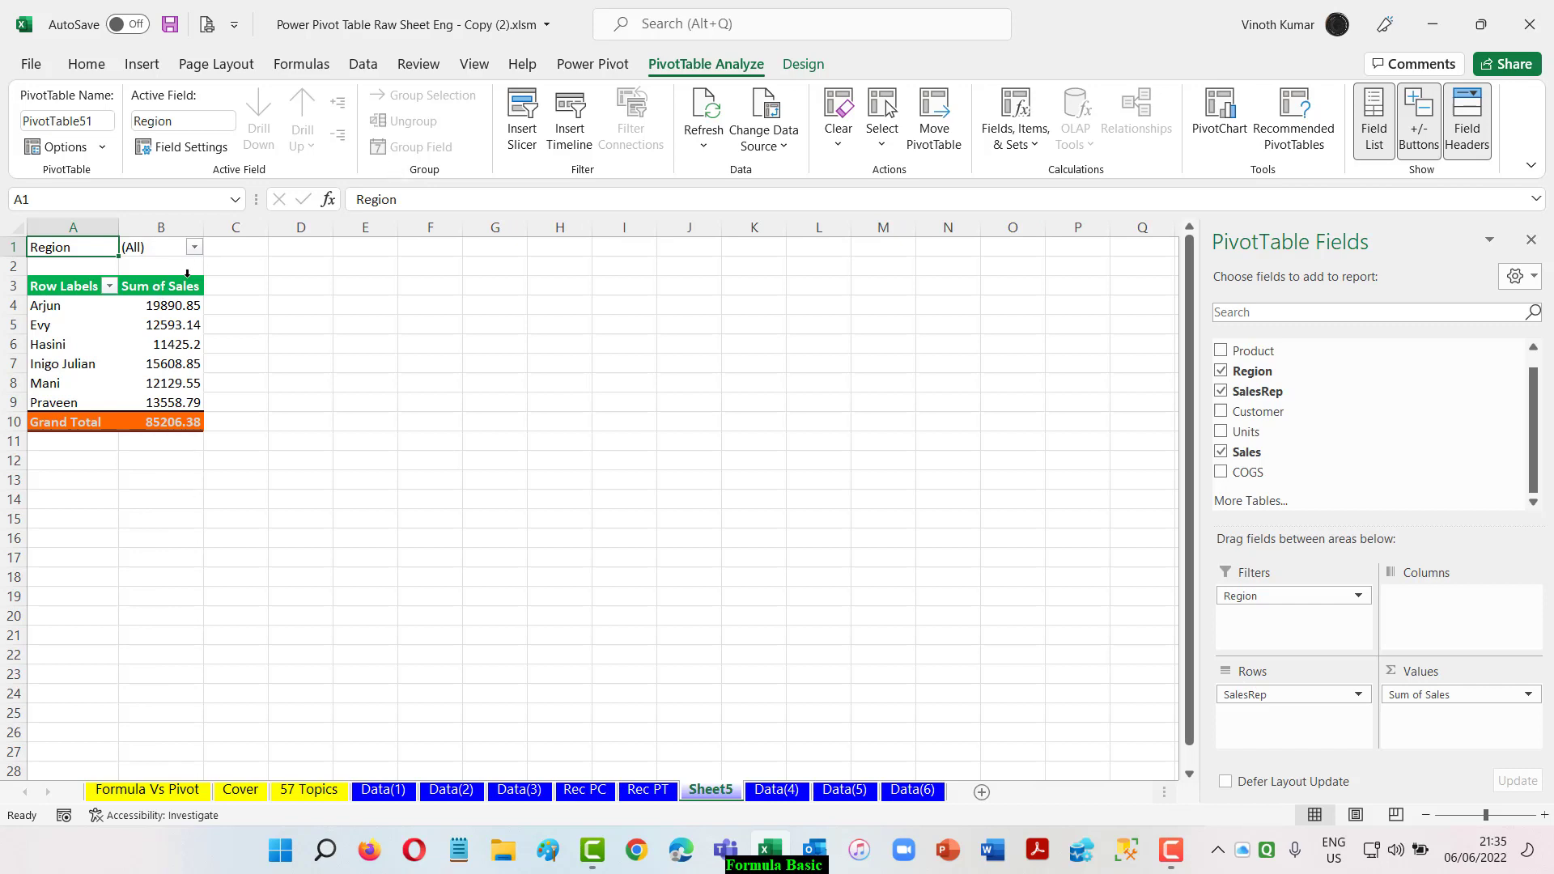
- Filter the sales rep PivotTable to the East region using its Region report filter
left_click(195, 247)
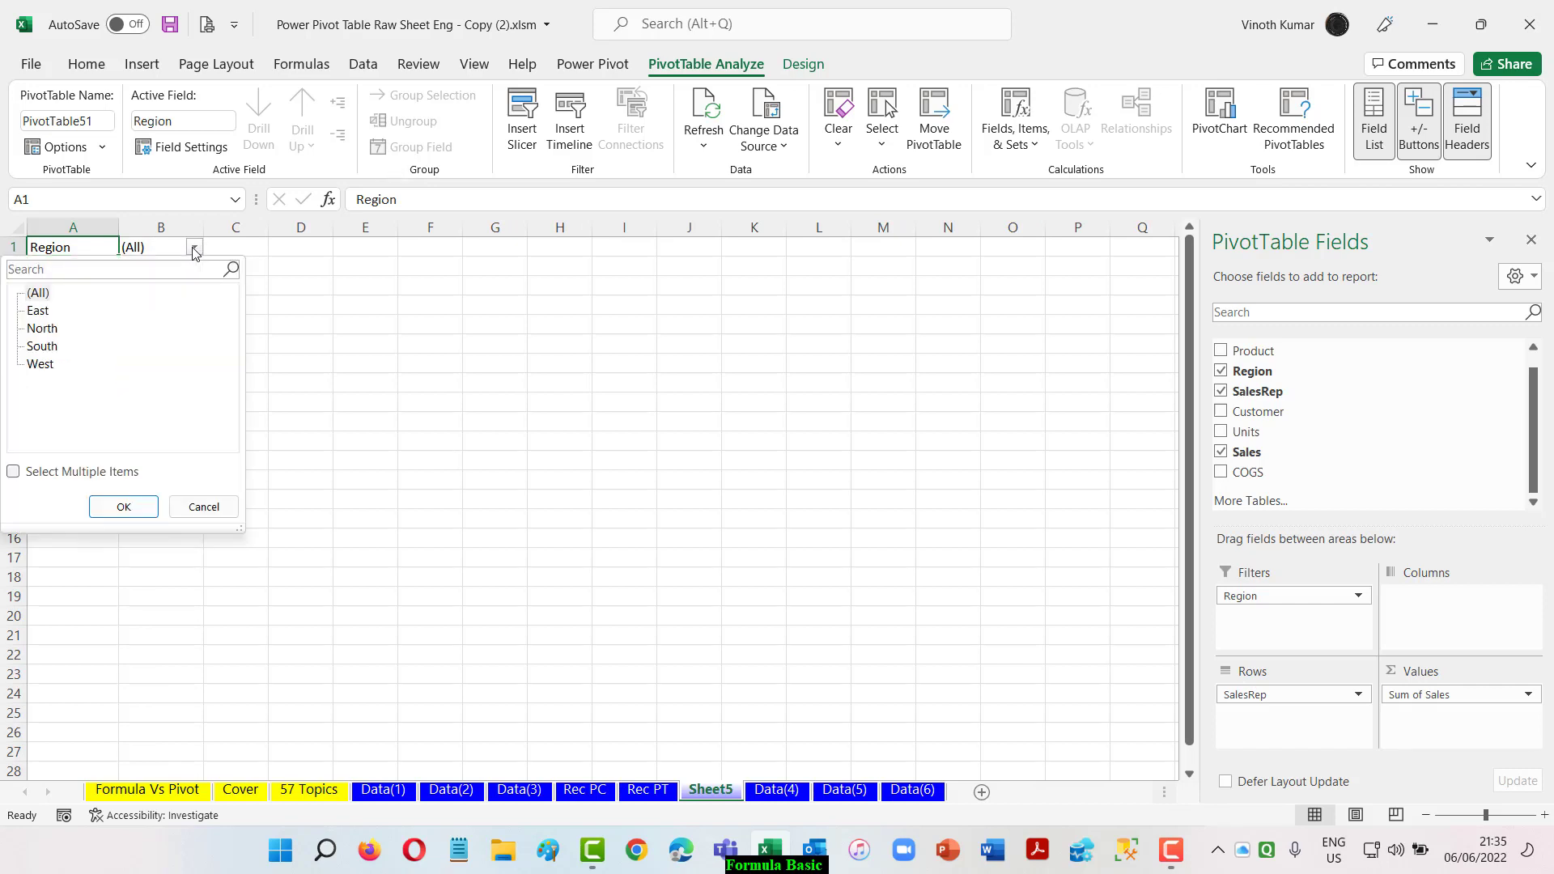
left_click(37, 311)
left_click(116, 508)
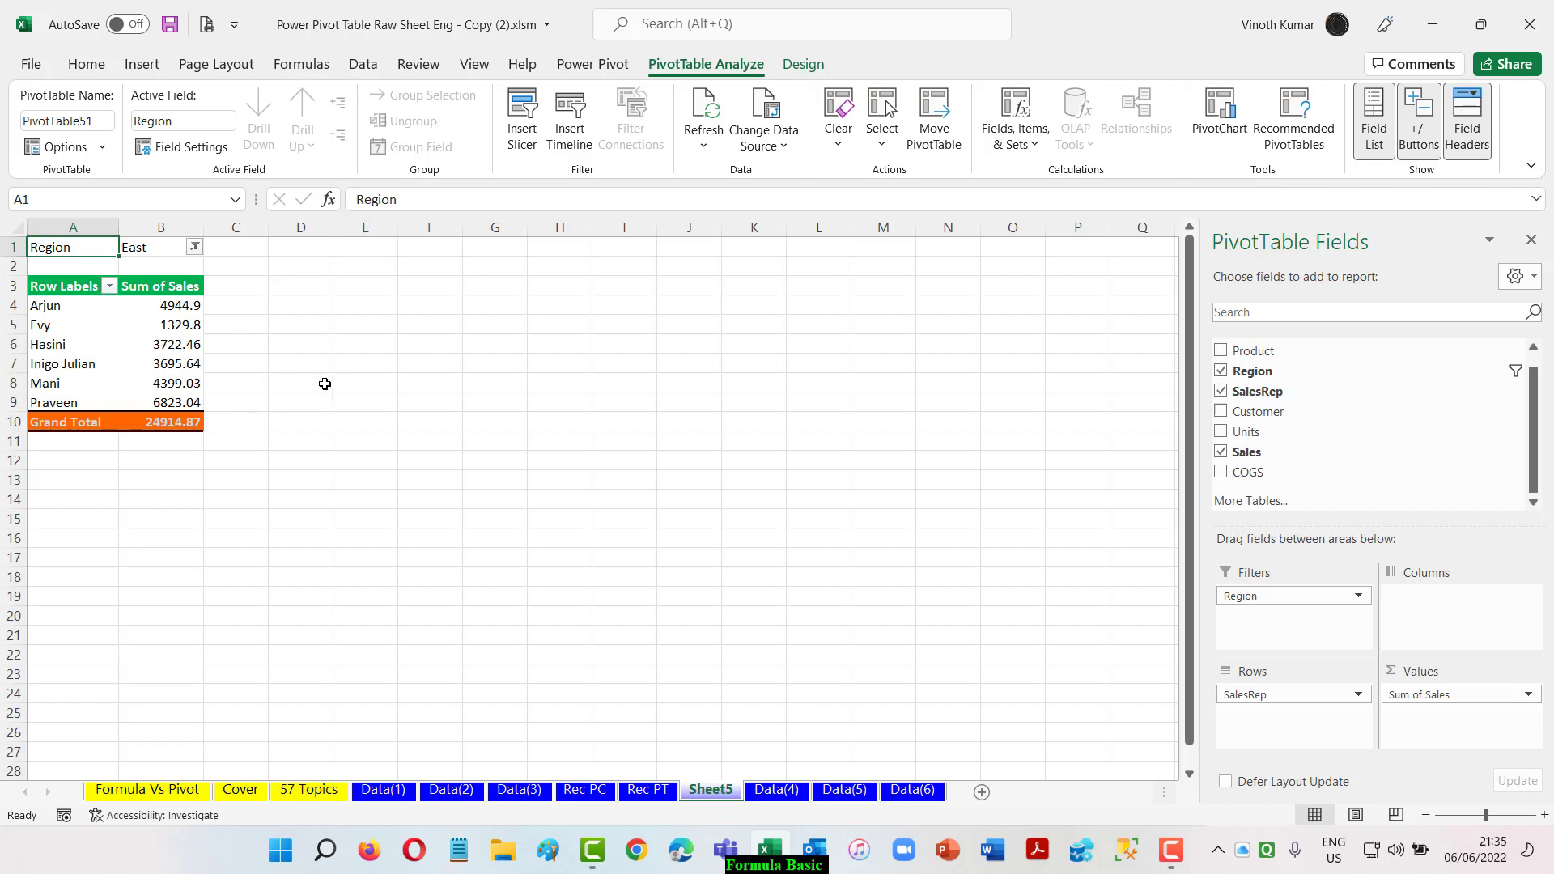
- Change the PivotTable's report layout to show the field name SalesRep as the row header
left_click(145, 287)
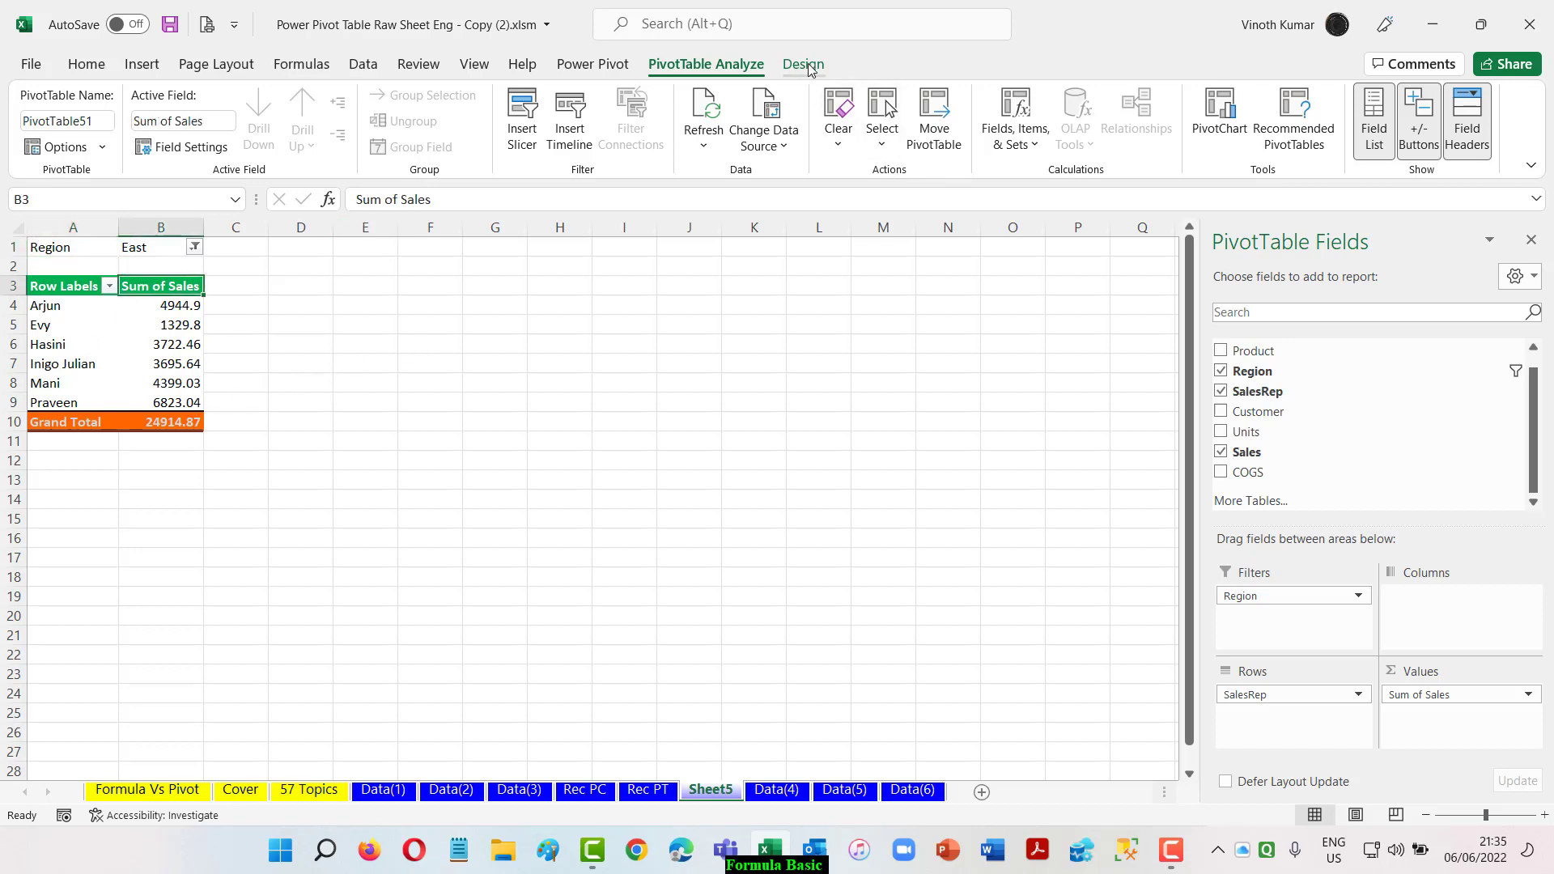
left_click(803, 64)
left_click(160, 122)
left_click(210, 285)
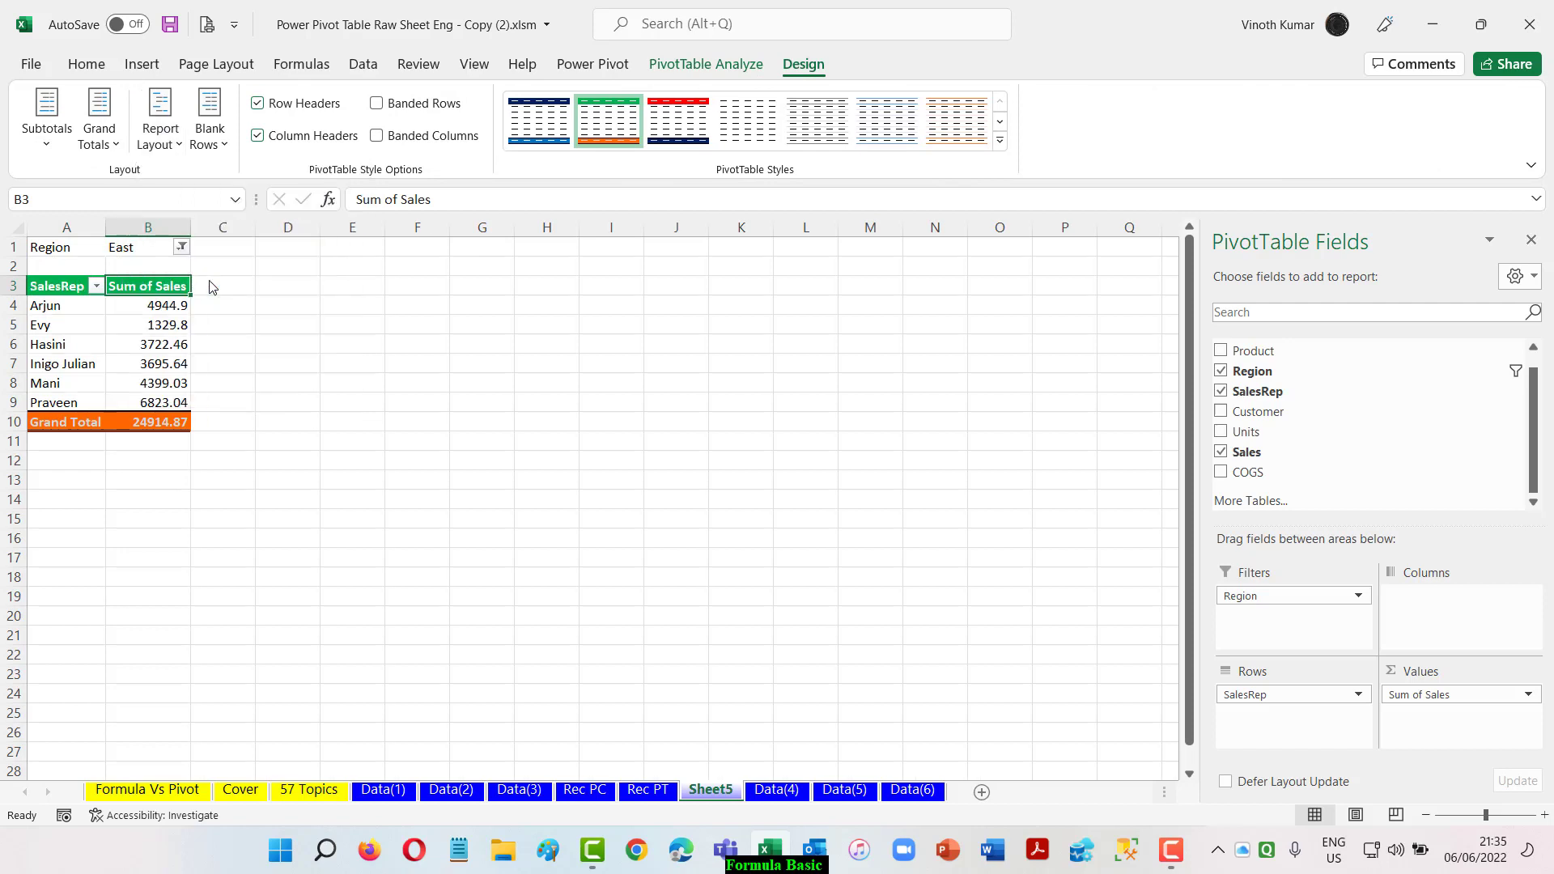
- Format the PivotTable's Sum of Sales values as Accounting with the ₹ symbol and 2 decimal places
right_click(148, 306)
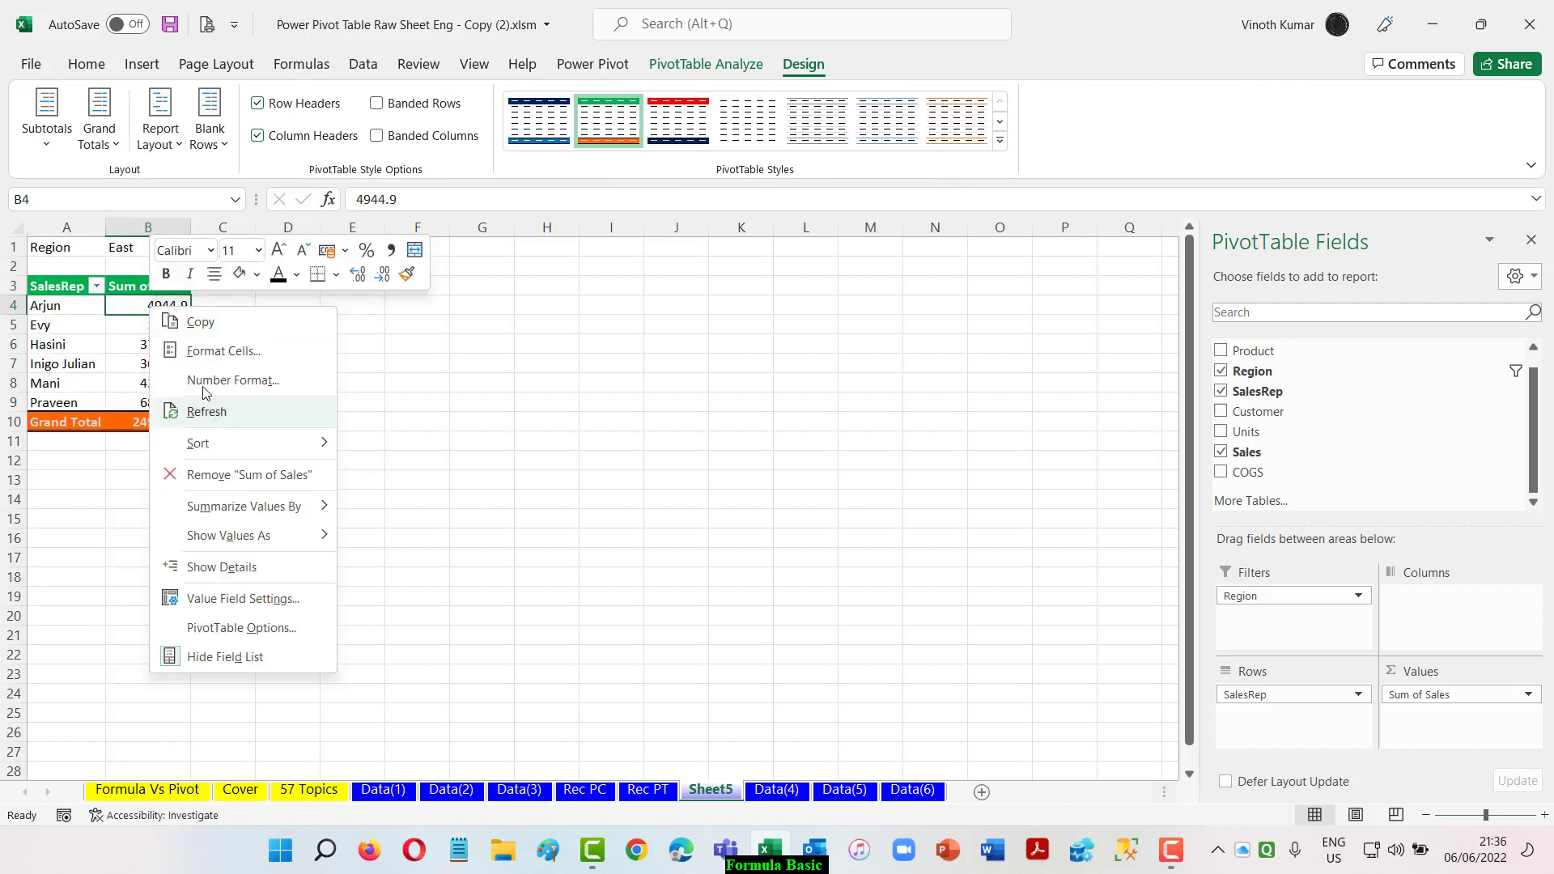
left_click(202, 382)
left_click(49, 250)
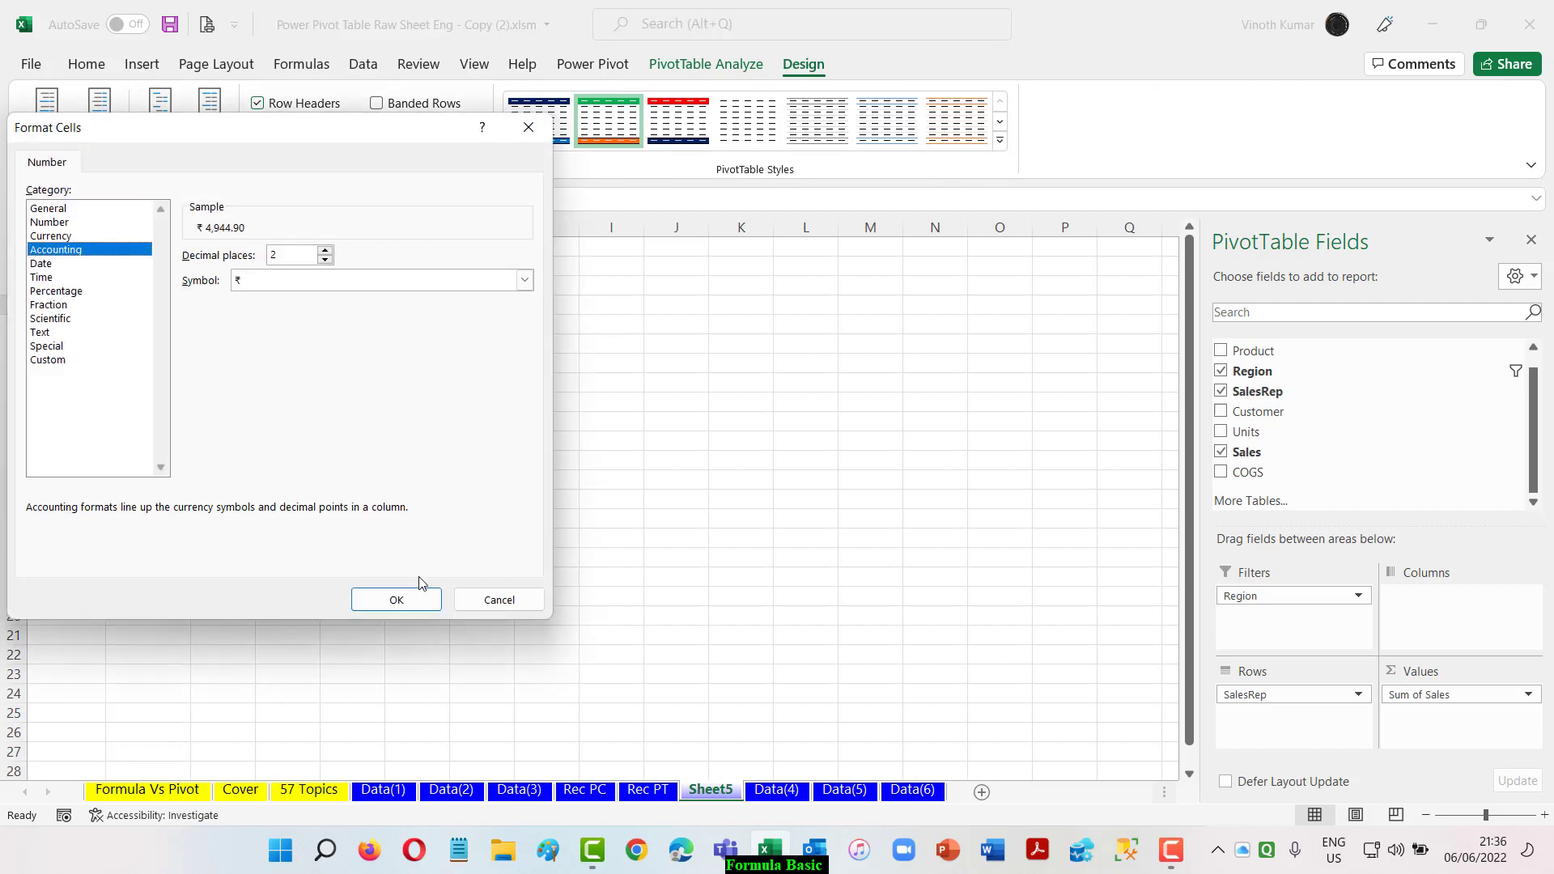
left_click(405, 600)
left_click(550, 488)
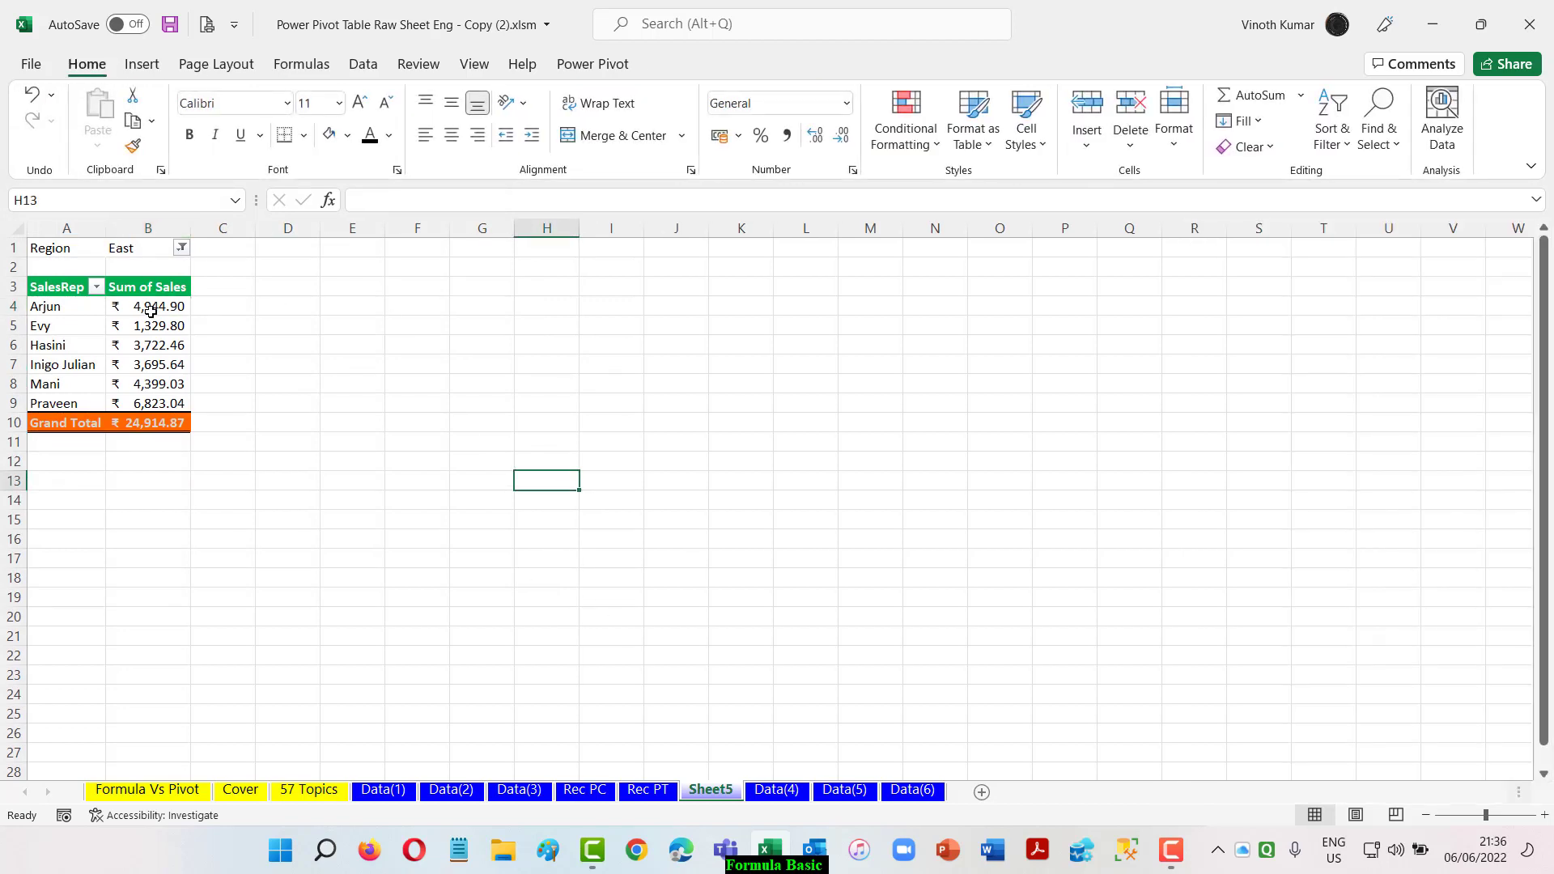
- Insert a Region slicer for the sales rep PivotTable and shorten it to about 4.19 cm high
left_click(150, 306)
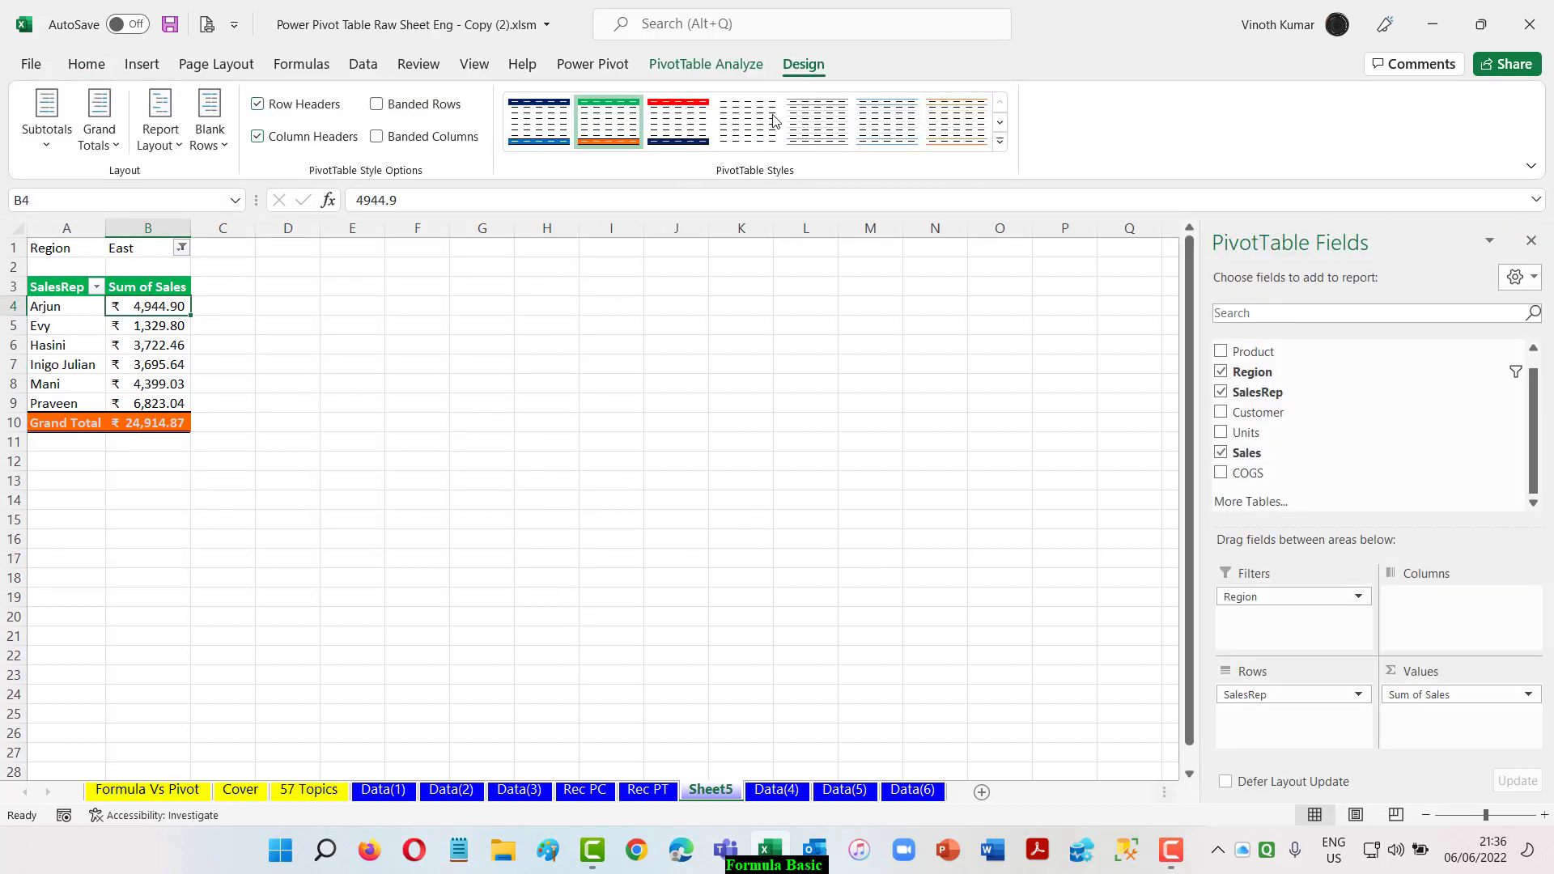
left_click(722, 65)
left_click(527, 105)
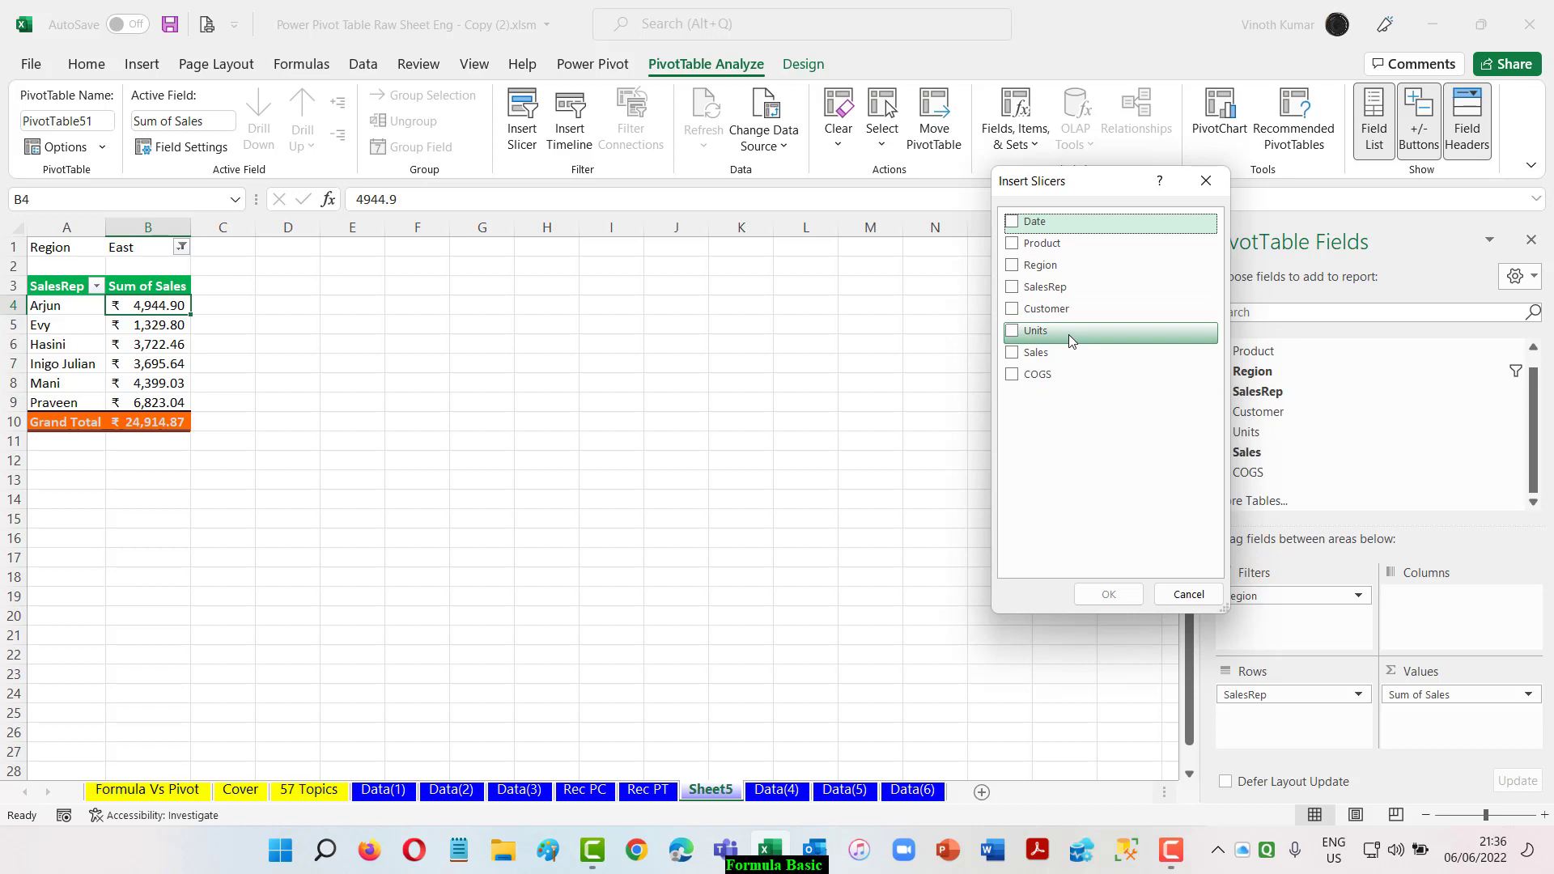
left_click(1017, 266)
left_click(1109, 595)
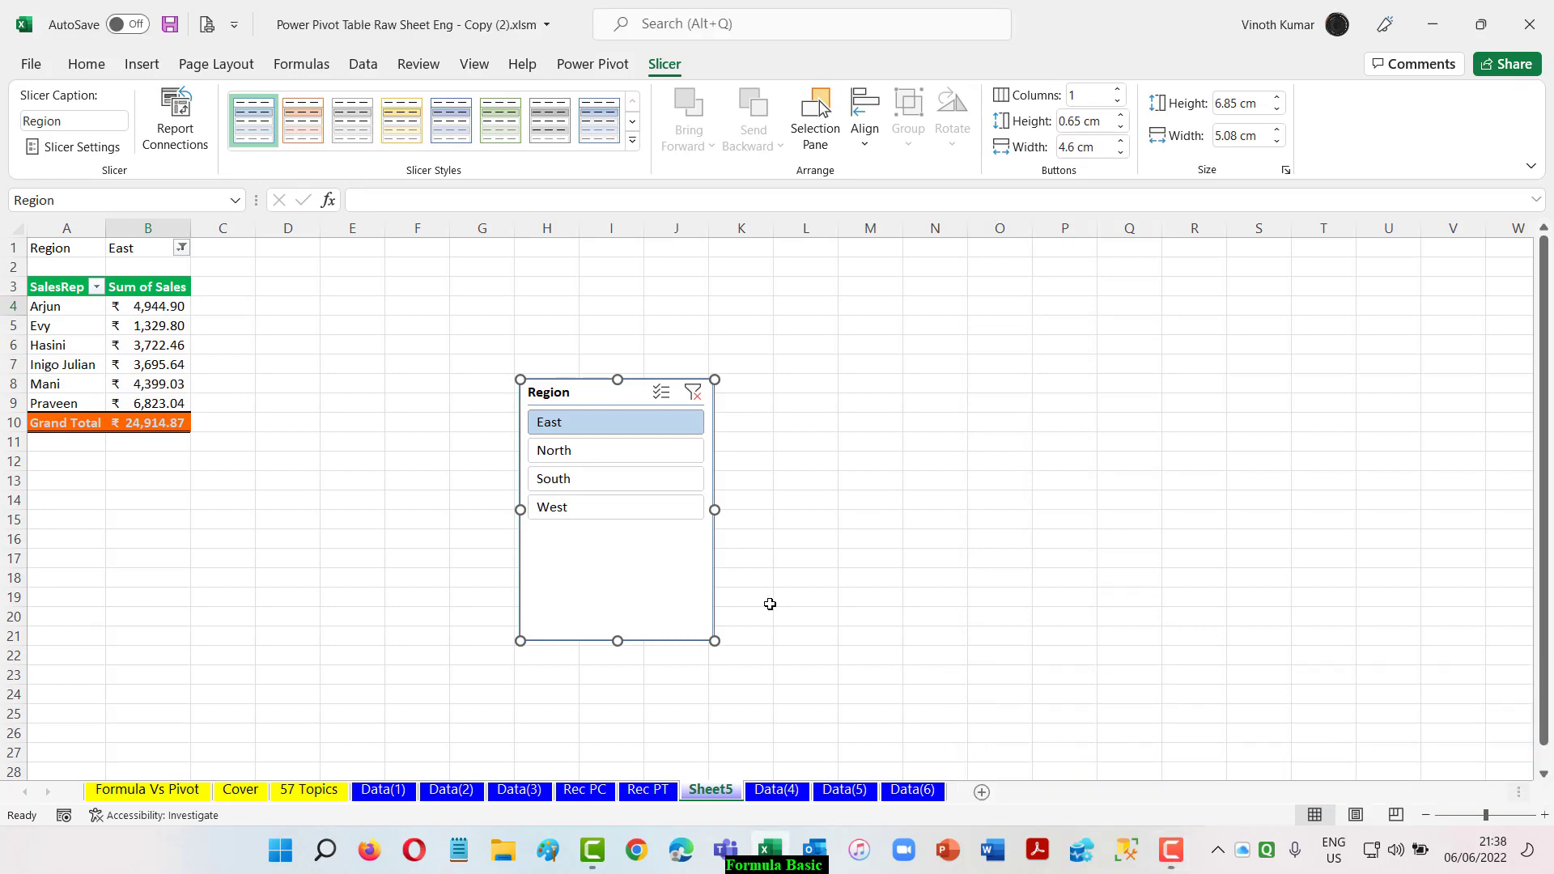
left_click_drag(619, 641, 619, 539)
- Filter the PivotTable by each region in turn with the slicer, ending on West, and move the slicer closer to the table
left_click(602, 456)
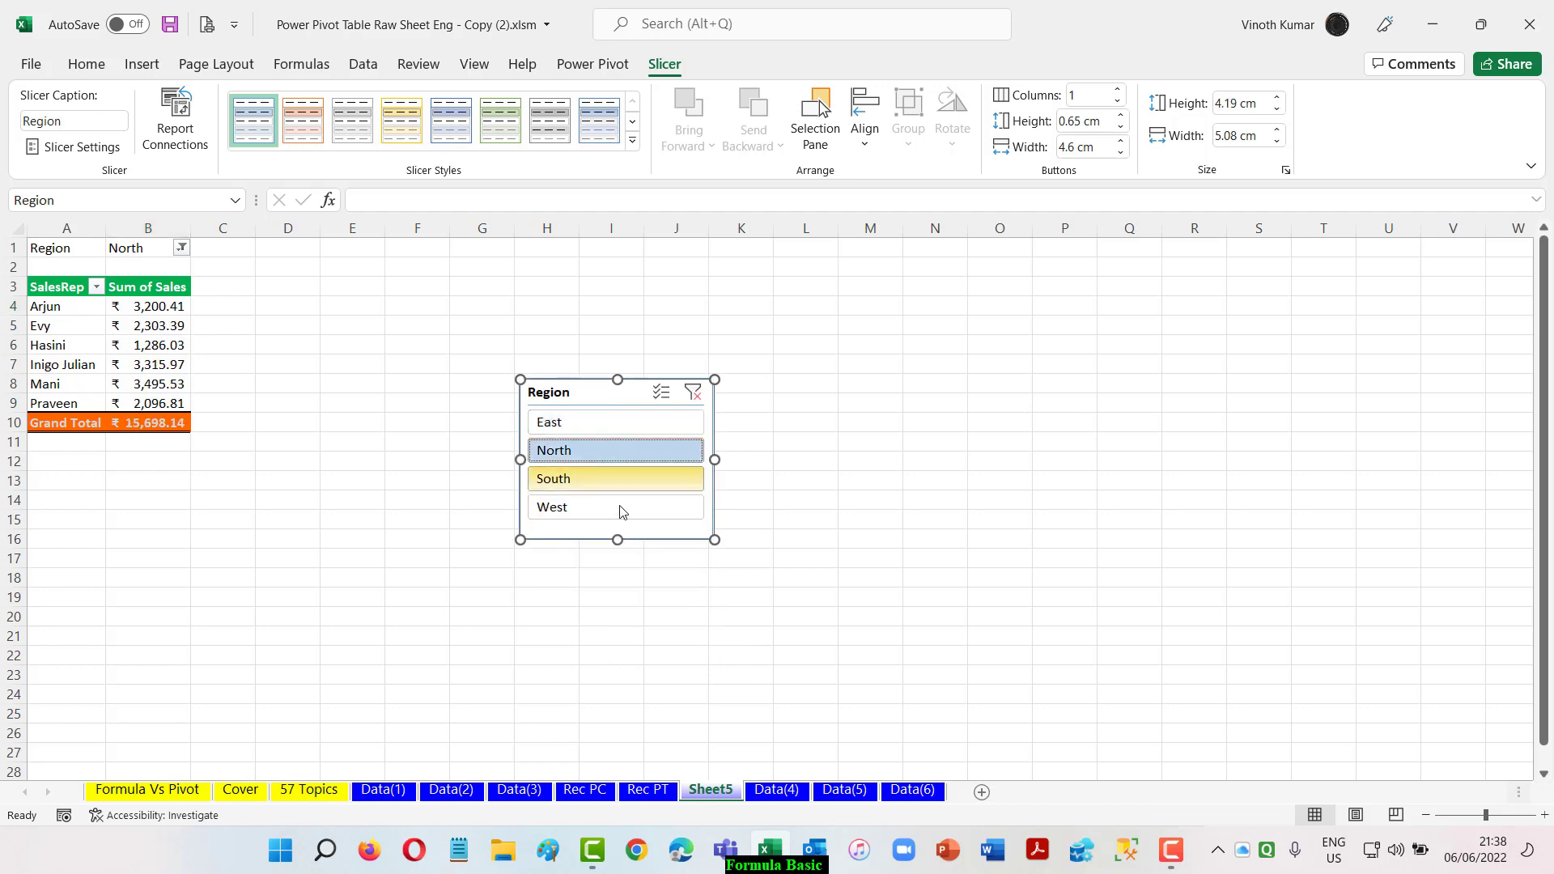
left_click(575, 484)
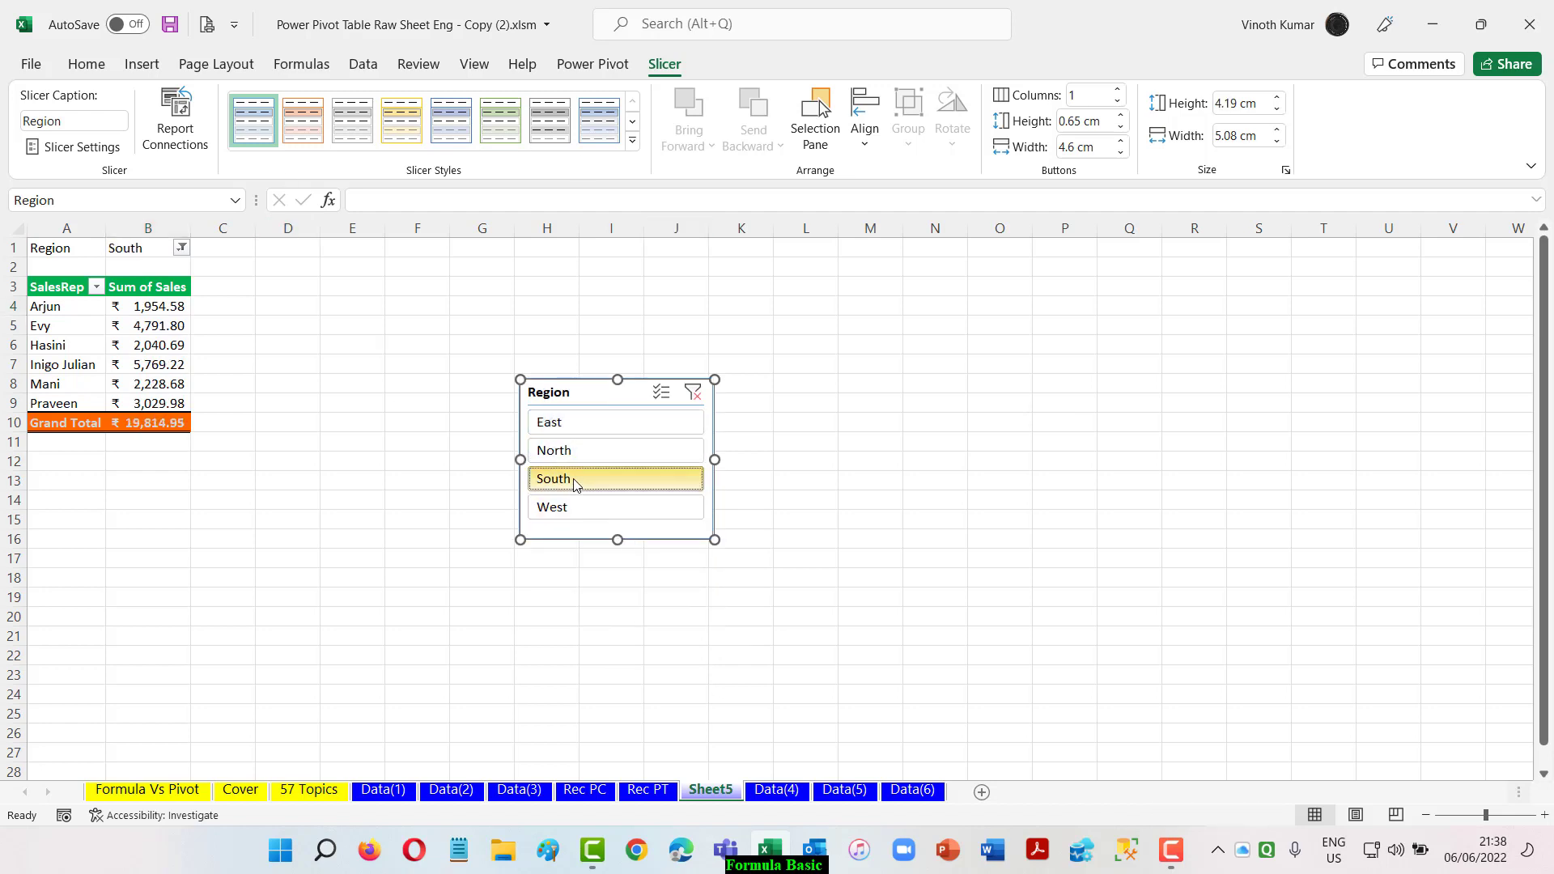
left_click(578, 508)
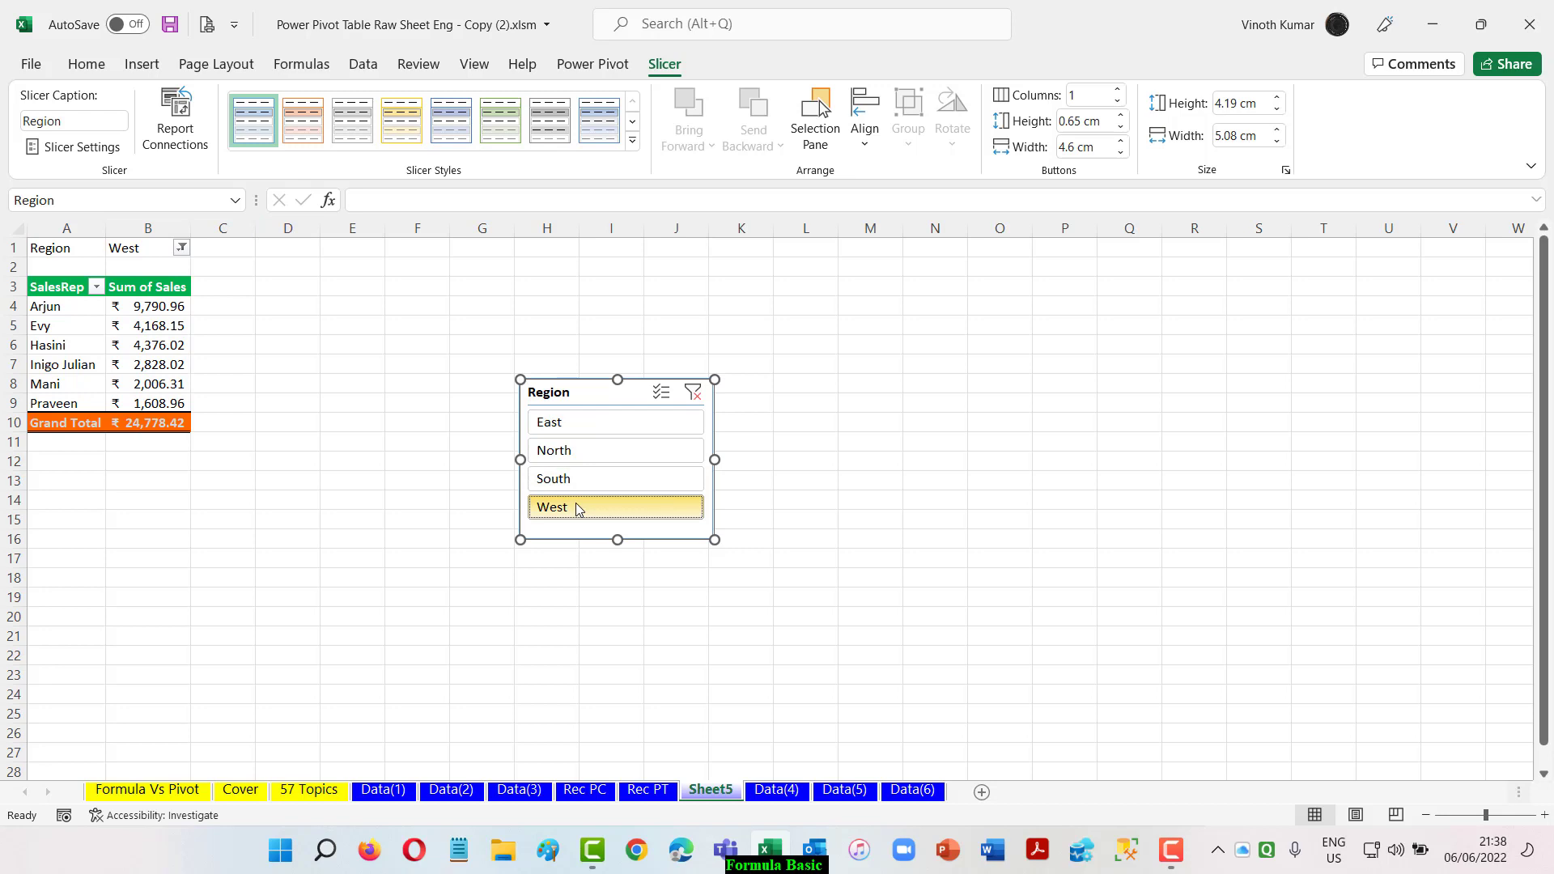
left_click(597, 427)
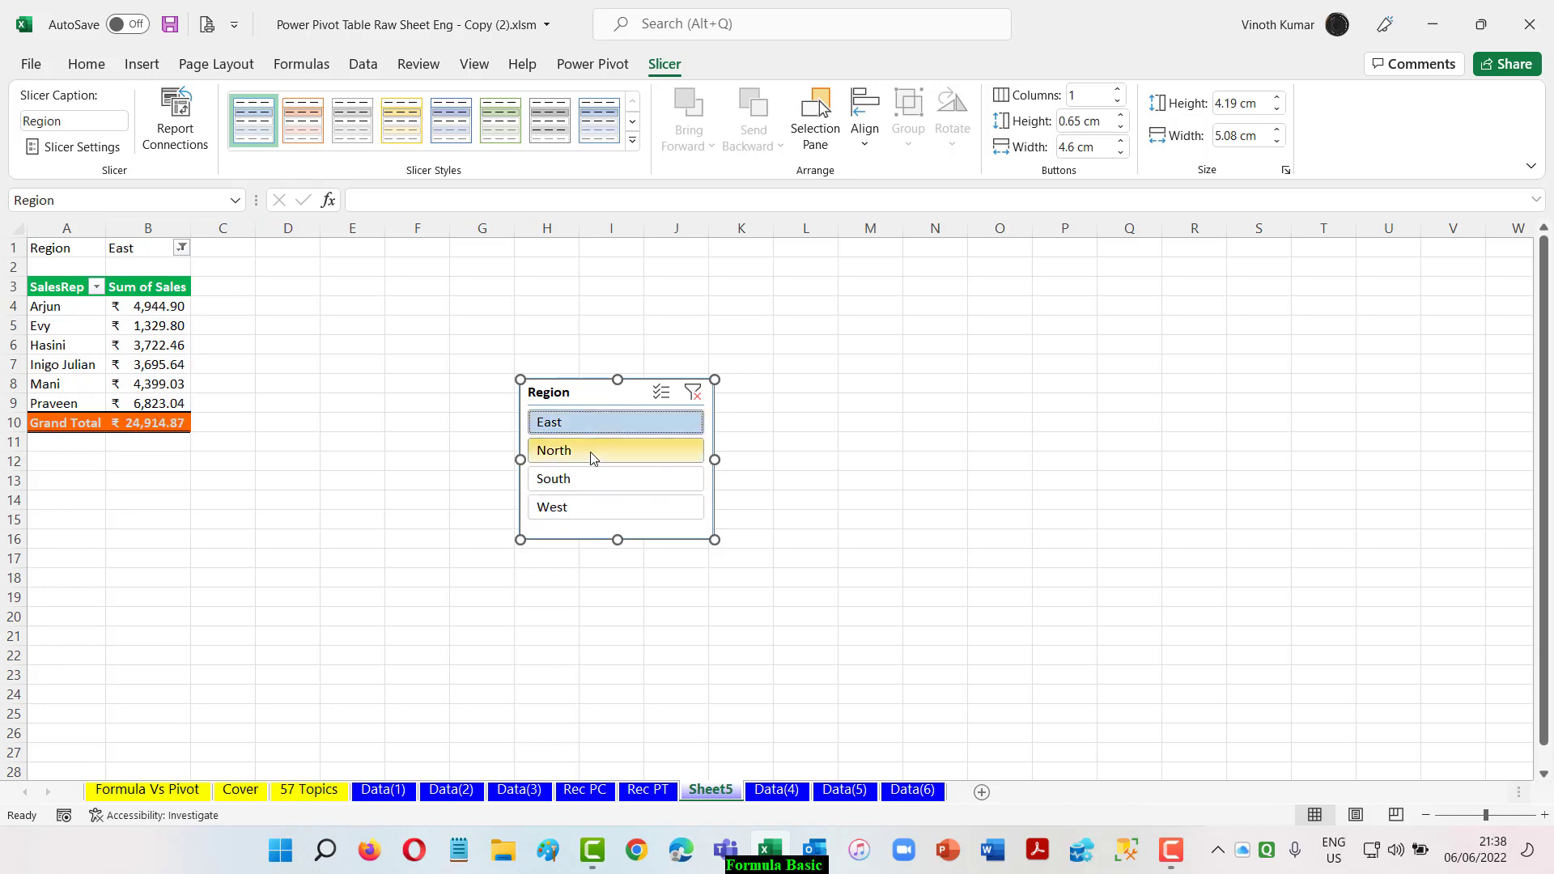
left_click(590, 453)
left_click(589, 477)
left_click(592, 510)
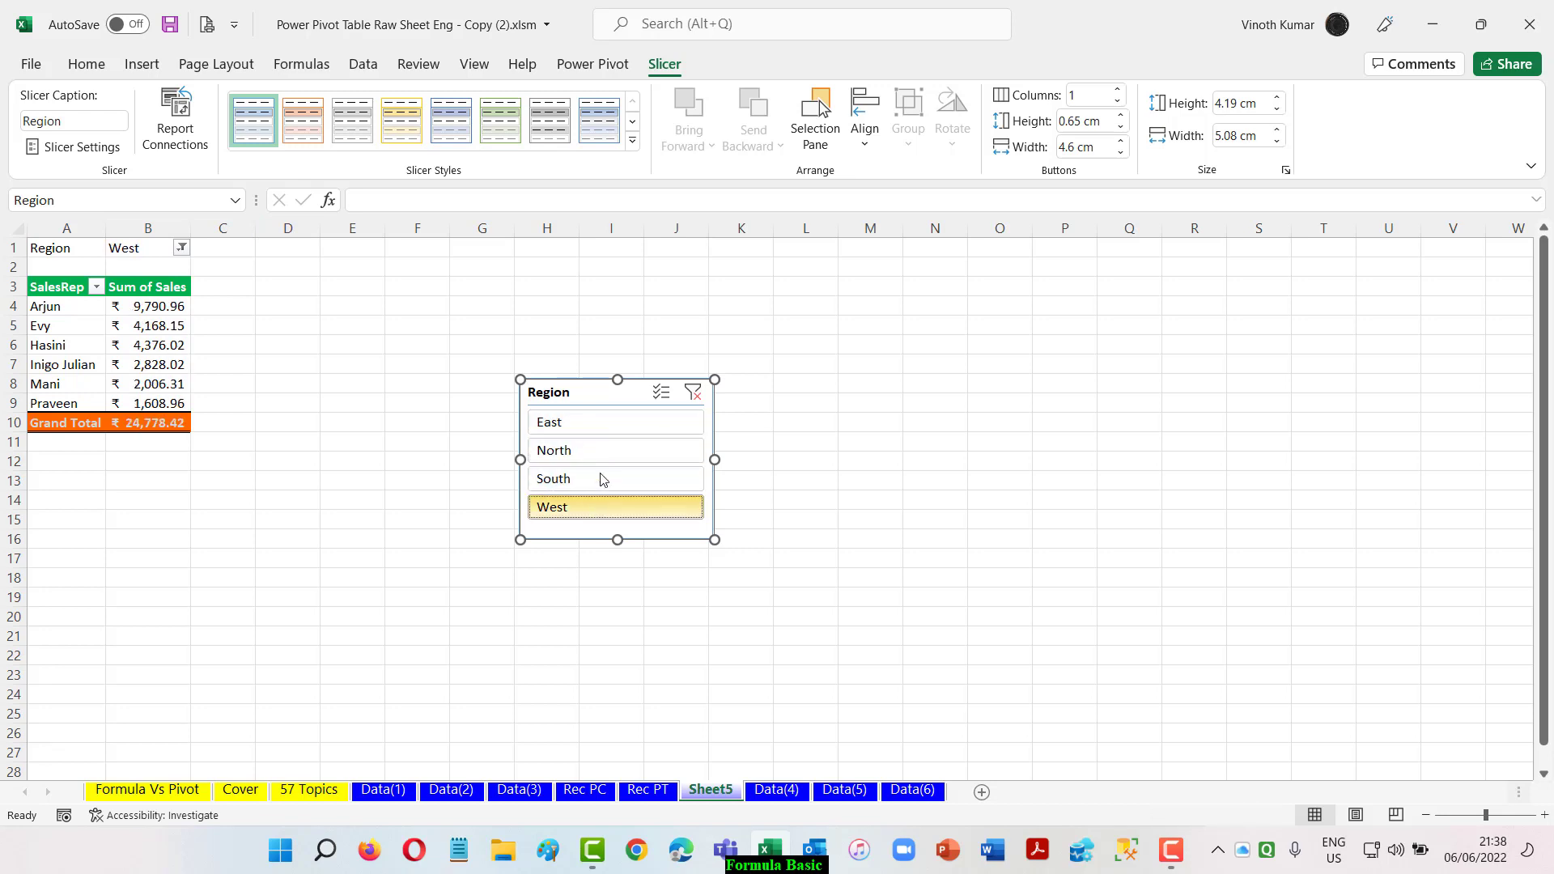
left_click_drag(591, 395, 490, 299)
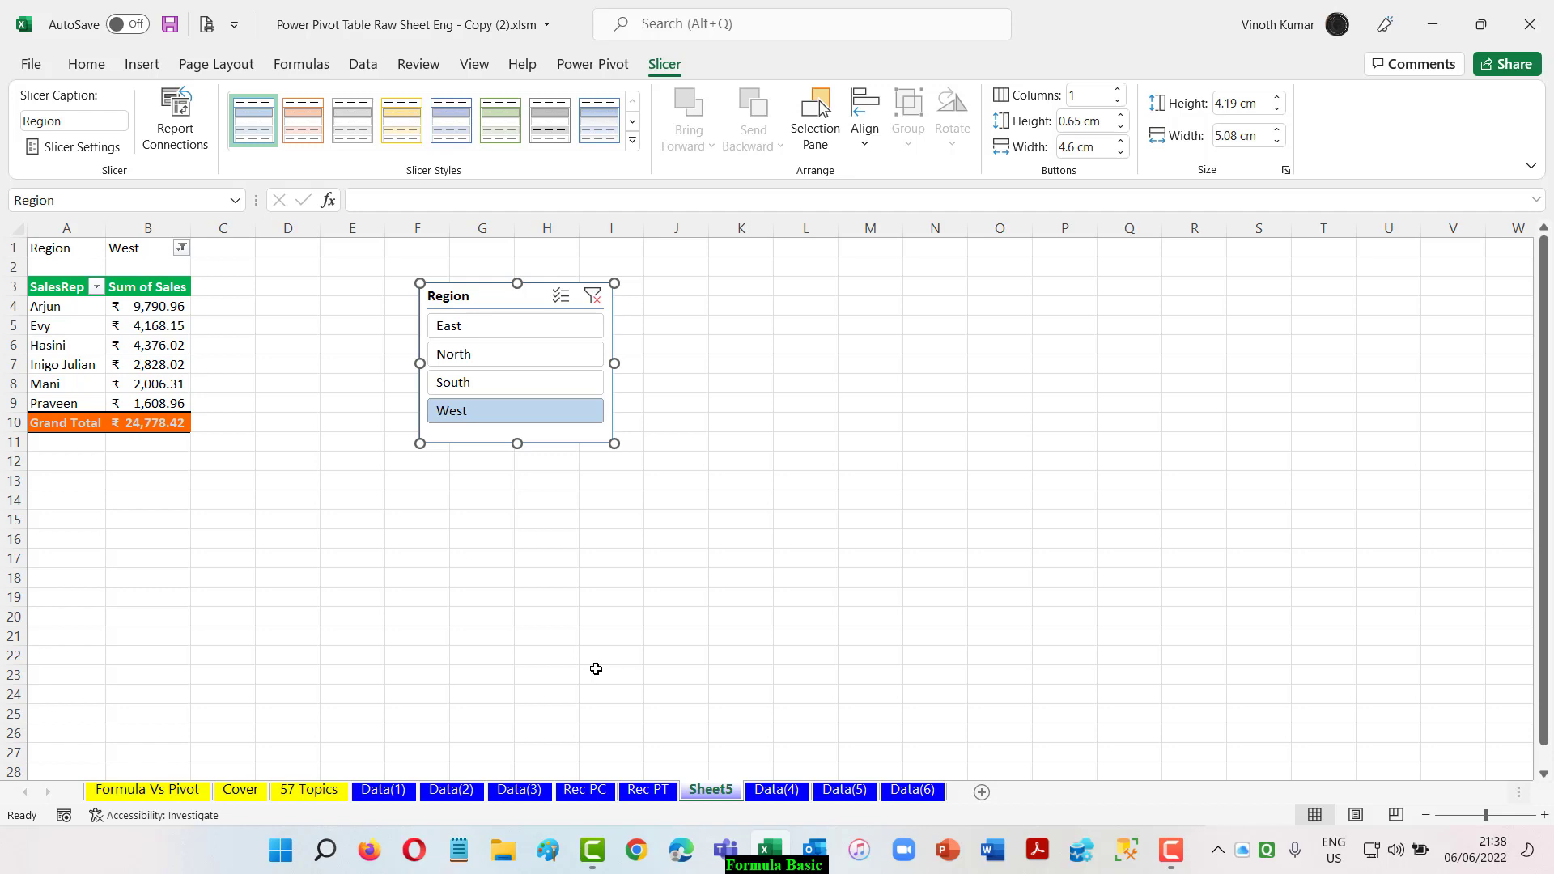
- Generate separate report filter pages from the sales rep PivotTable for each item of the Region field
left_click(132, 313)
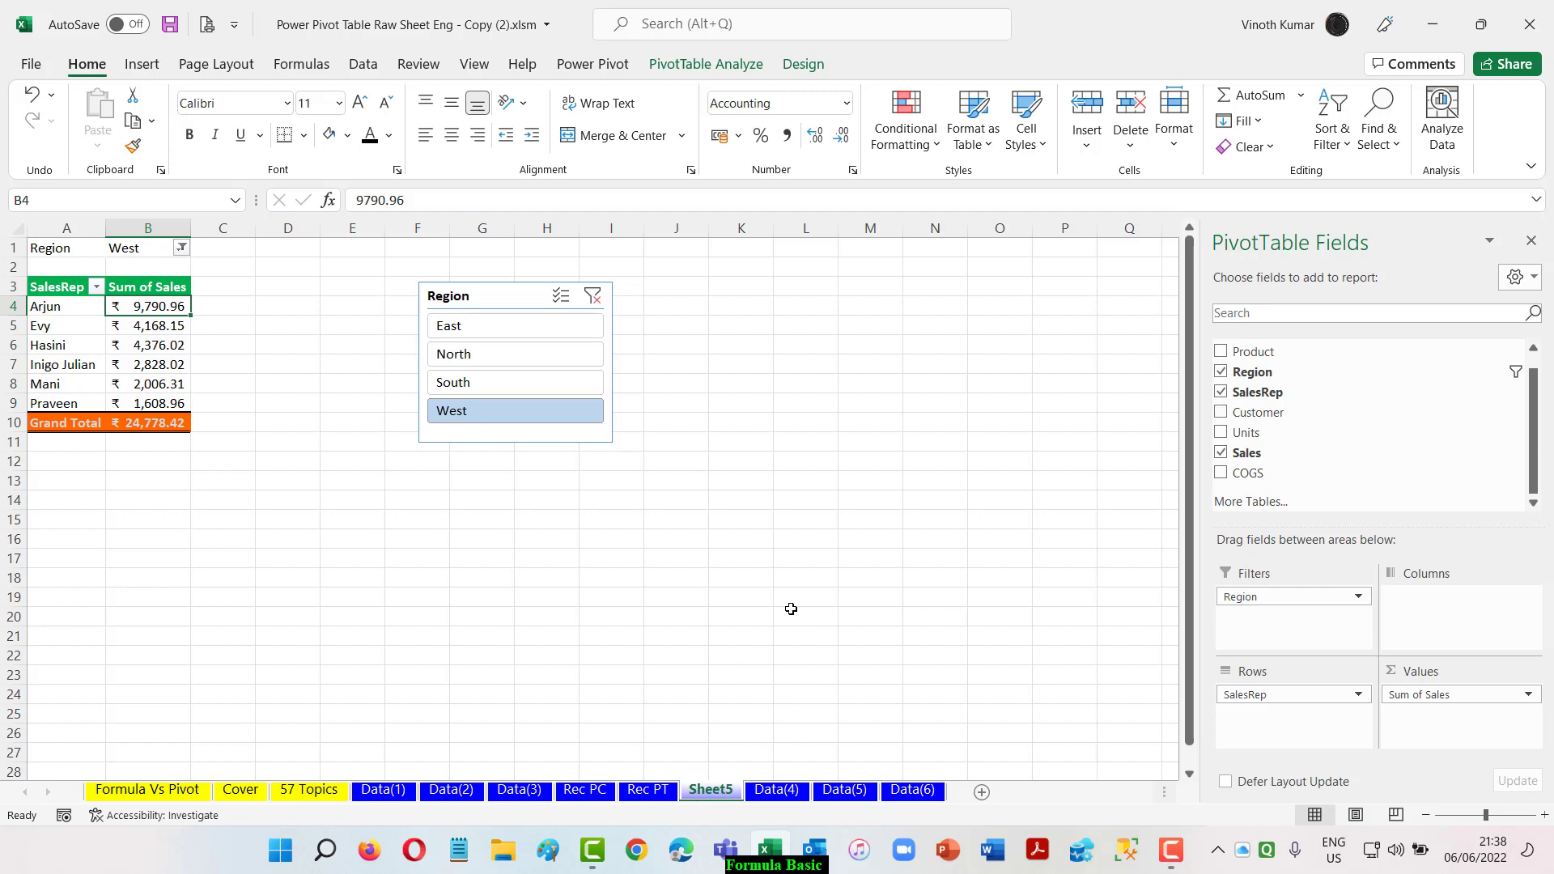
left_click(701, 68)
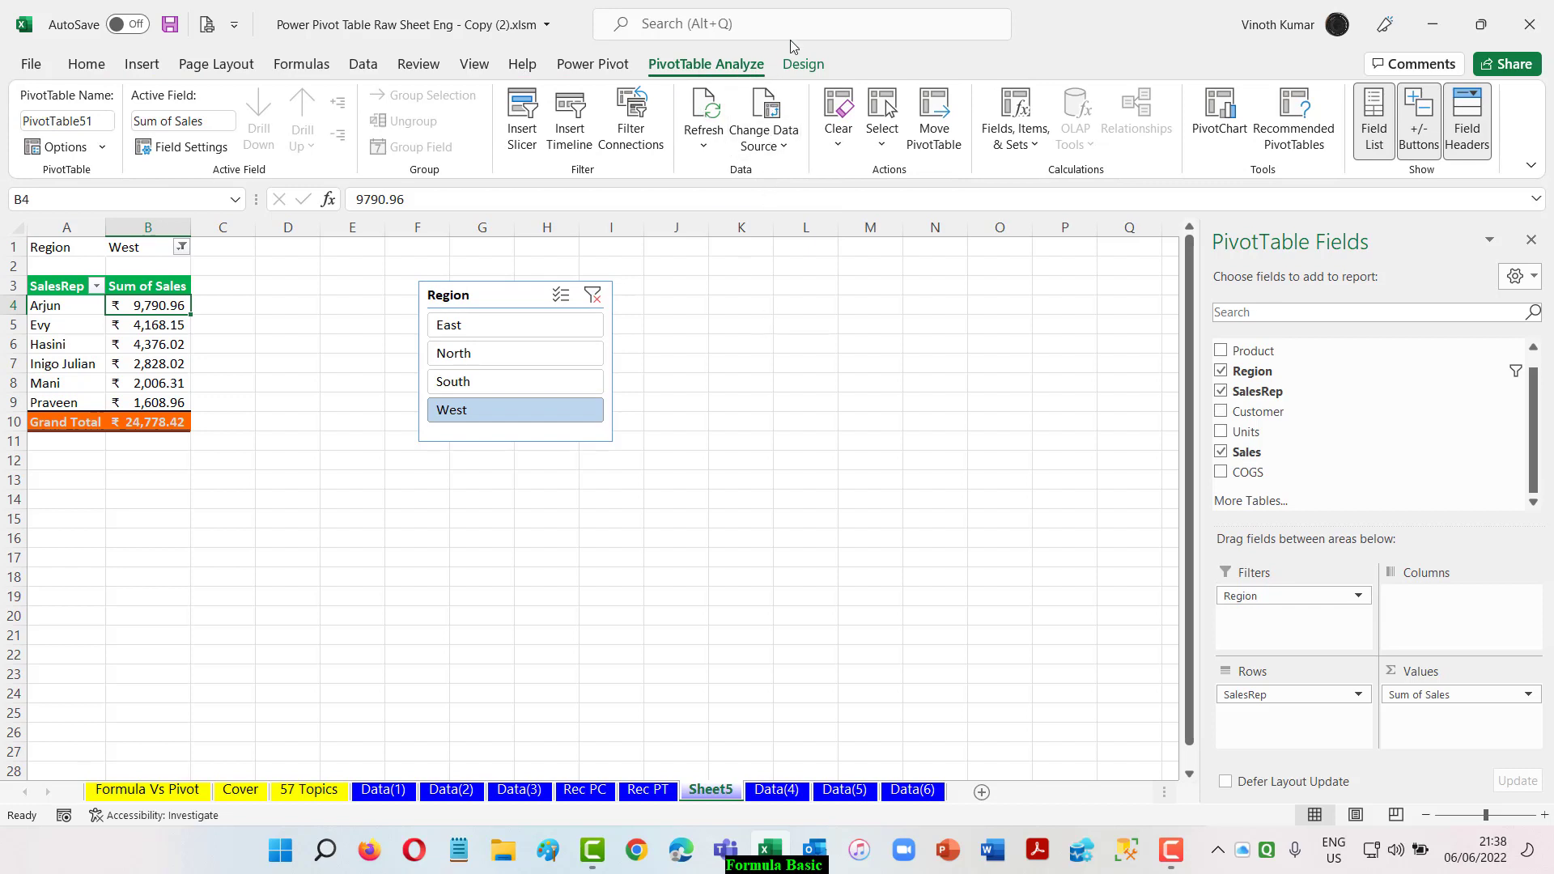
left_click(103, 147)
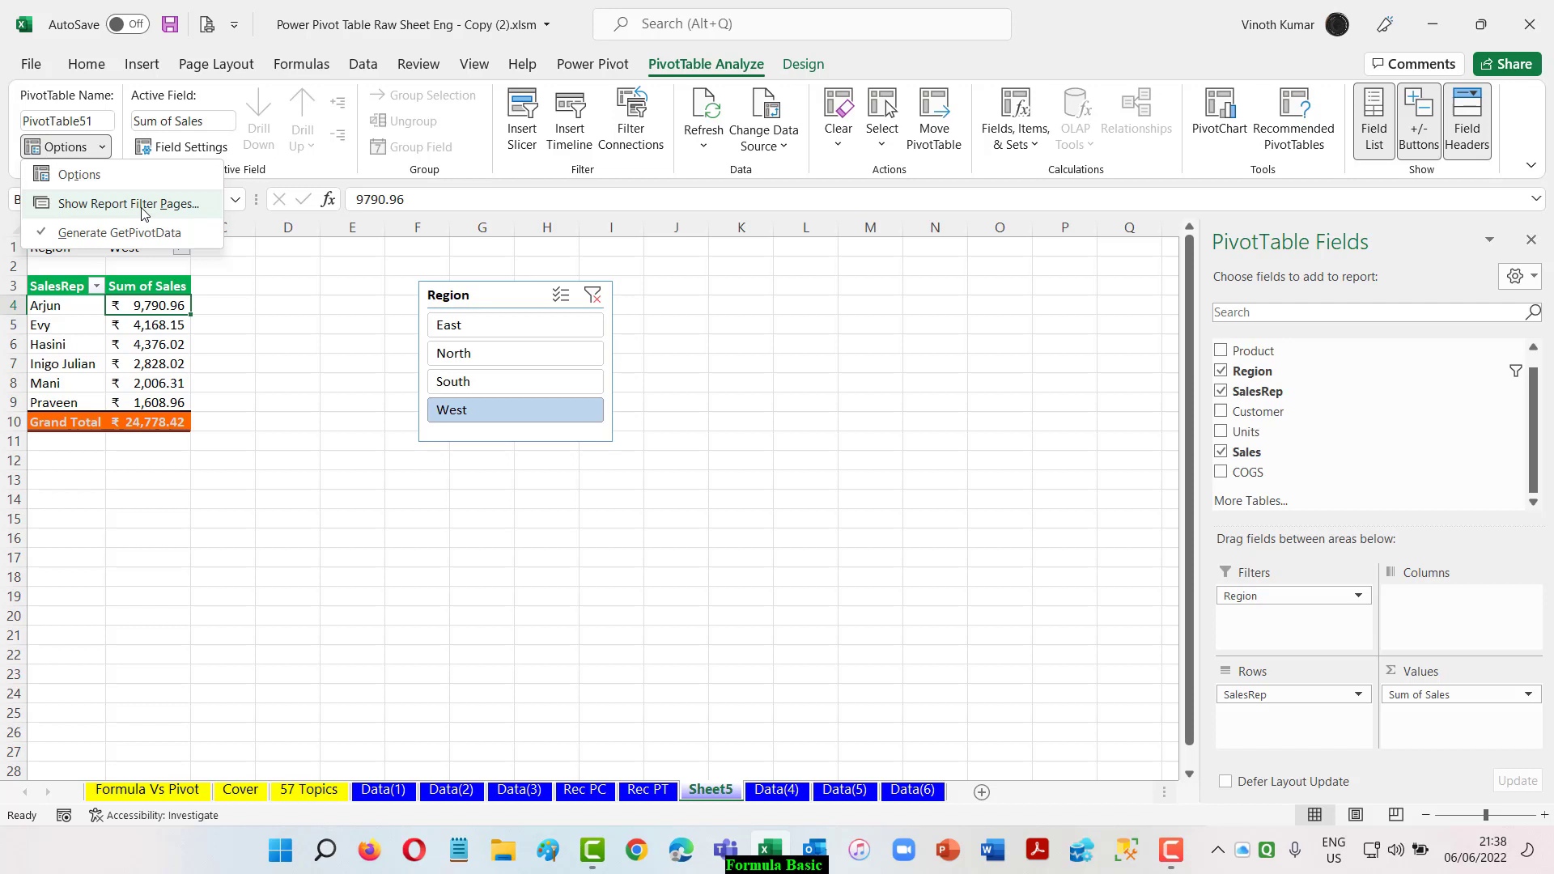
key("Escape")
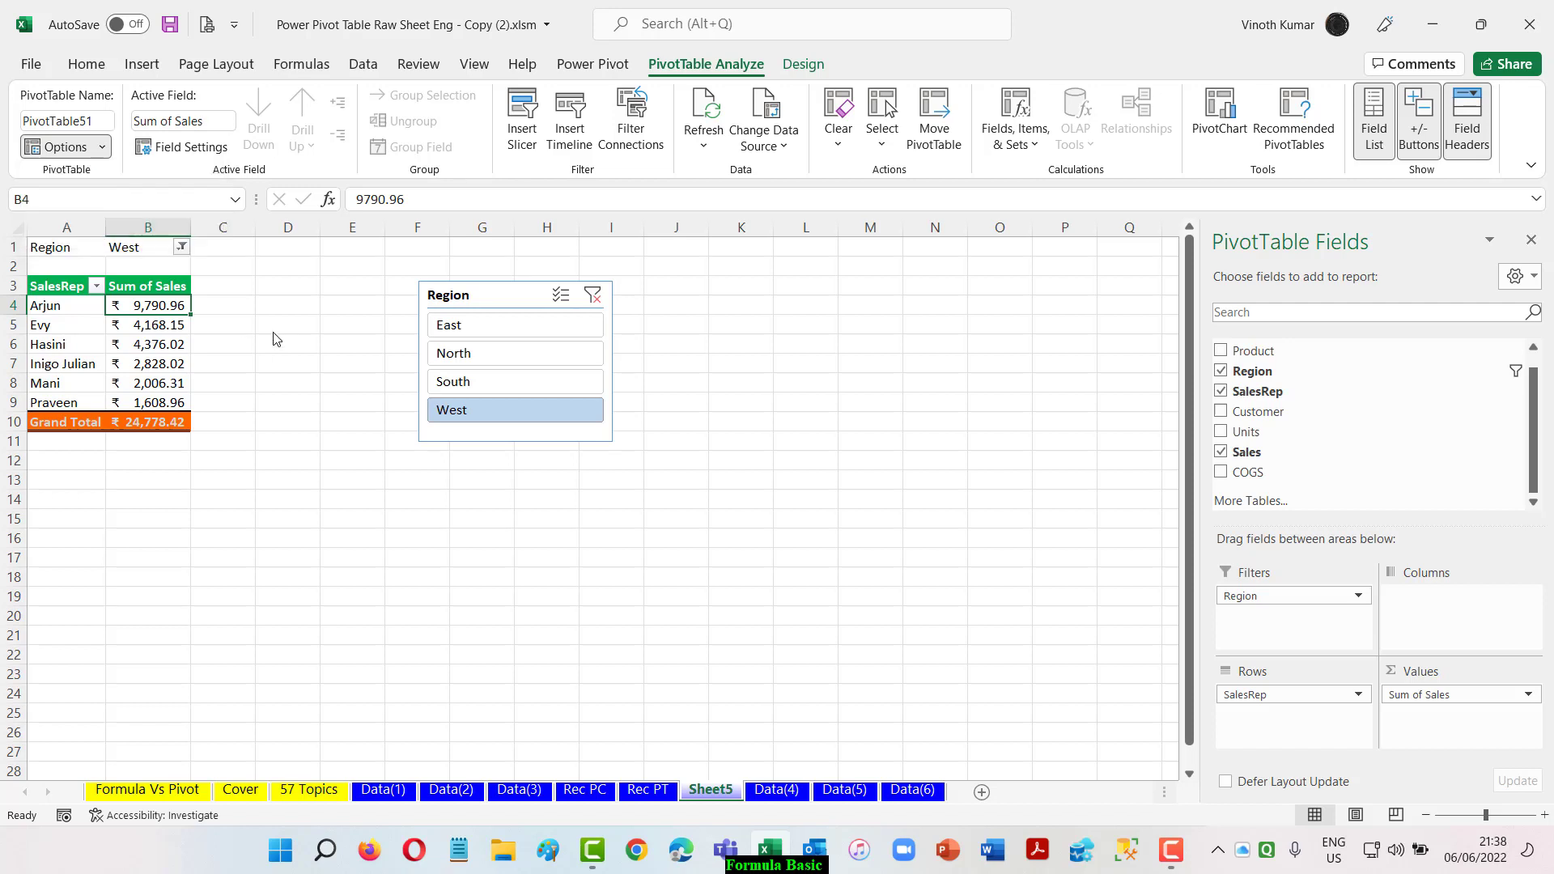
left_click(102, 147)
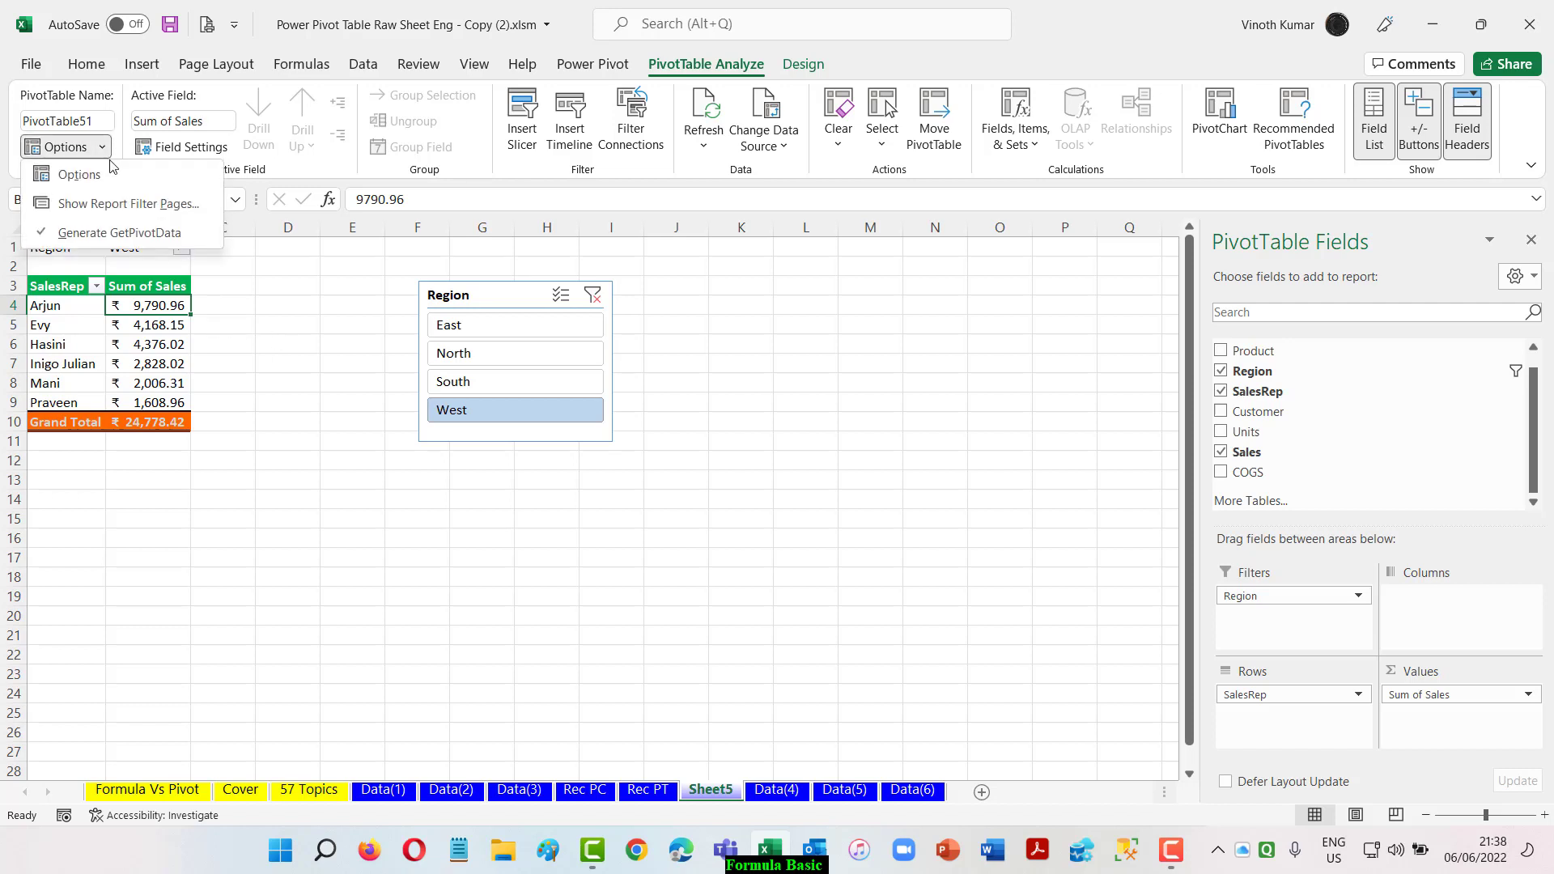
left_click(114, 206)
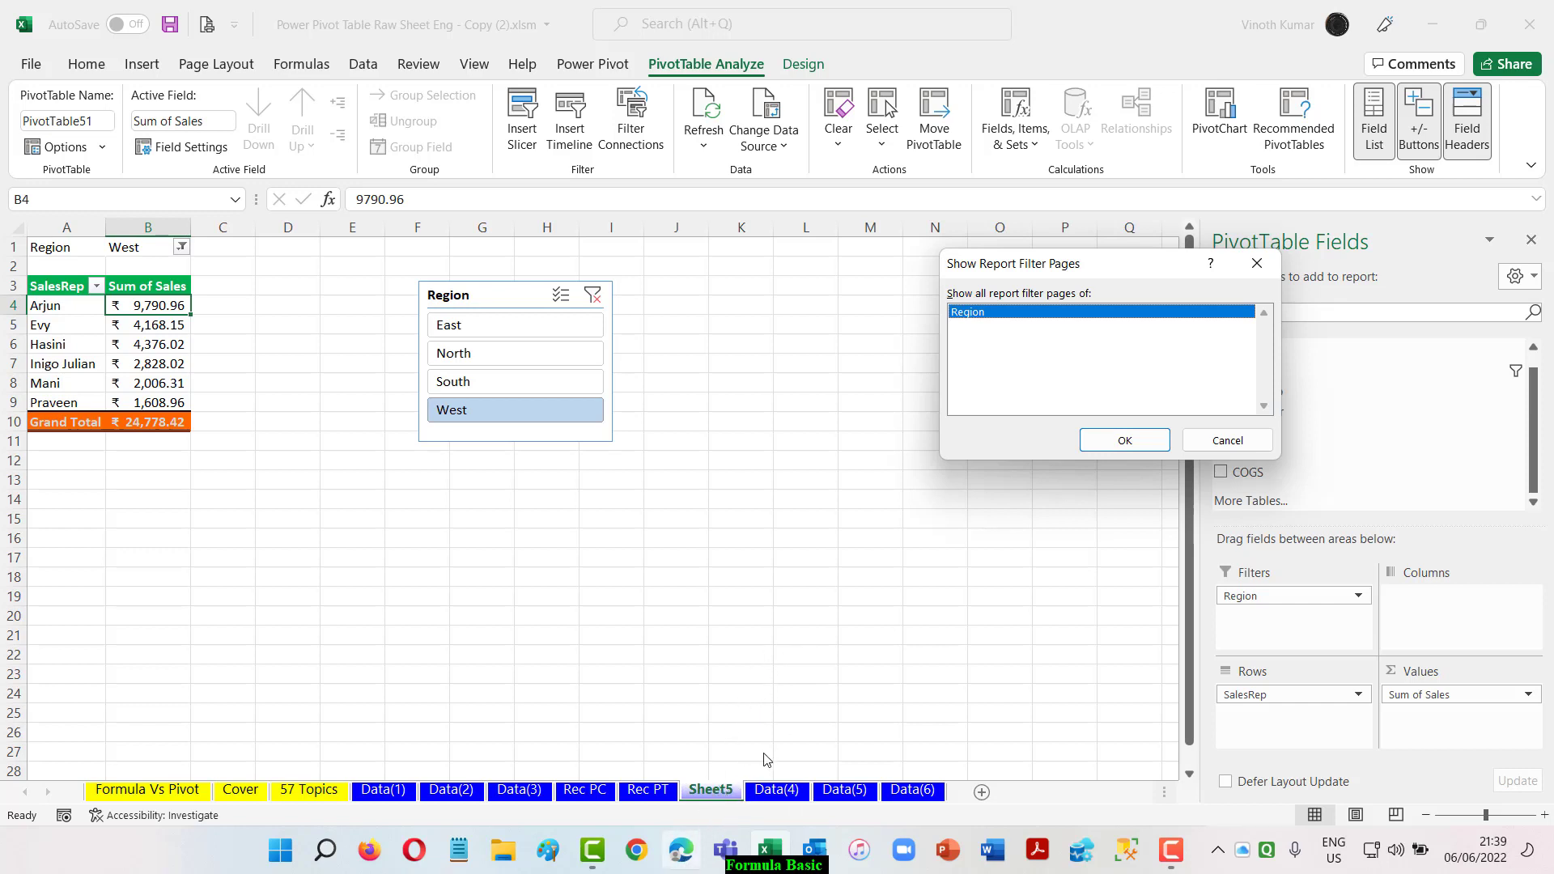
left_click(1108, 442)
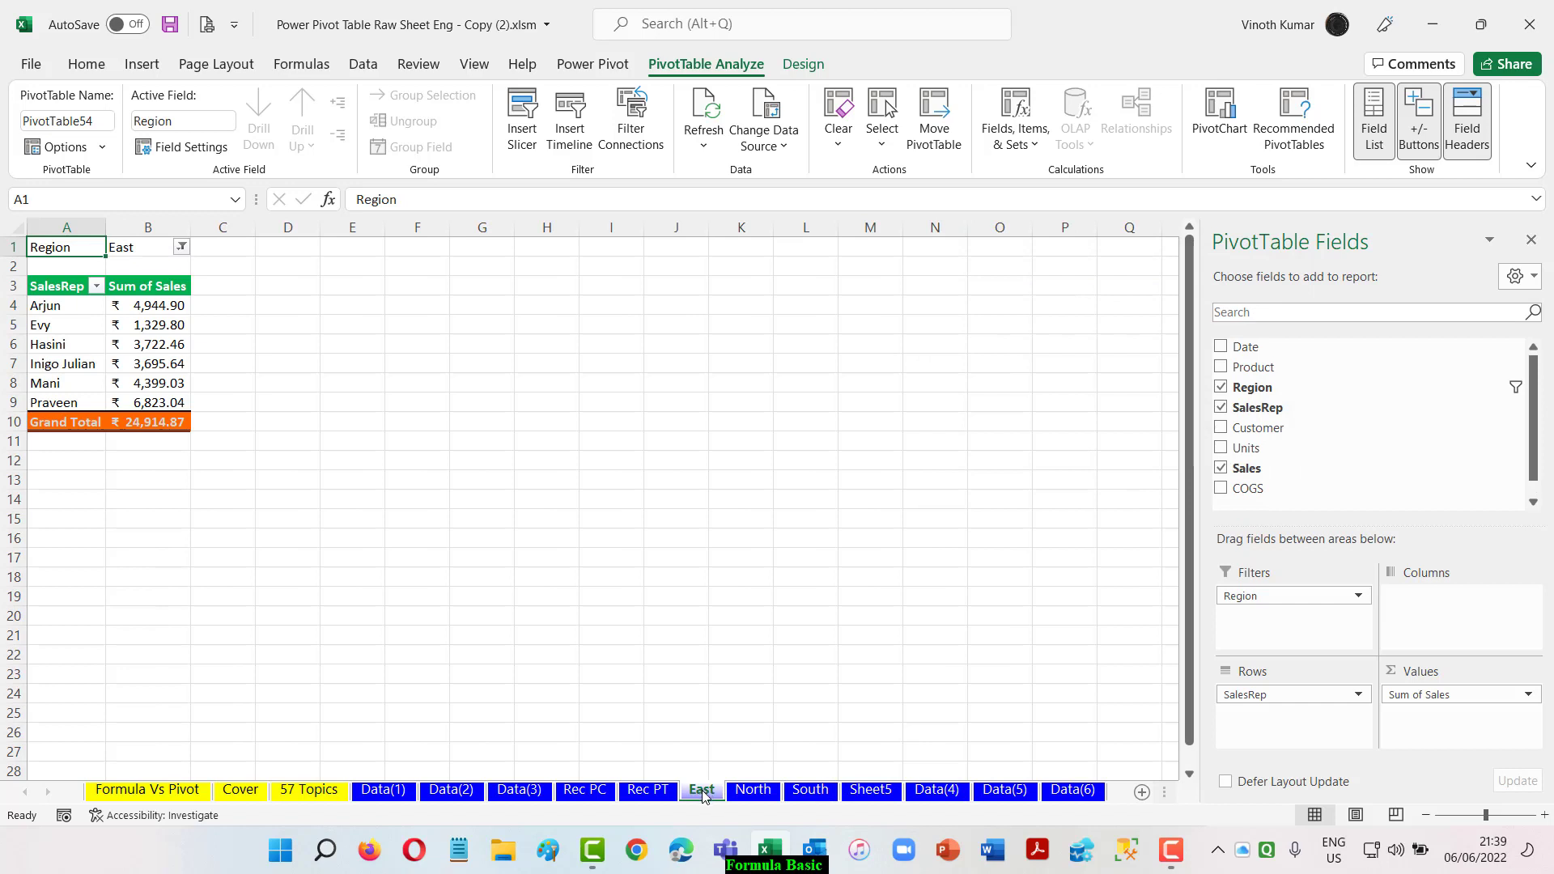
- Change the Region report filter of the PivotTable on the South sheet to East
key("ctrl+Page_Down")
key("ctrl+Page_Down")
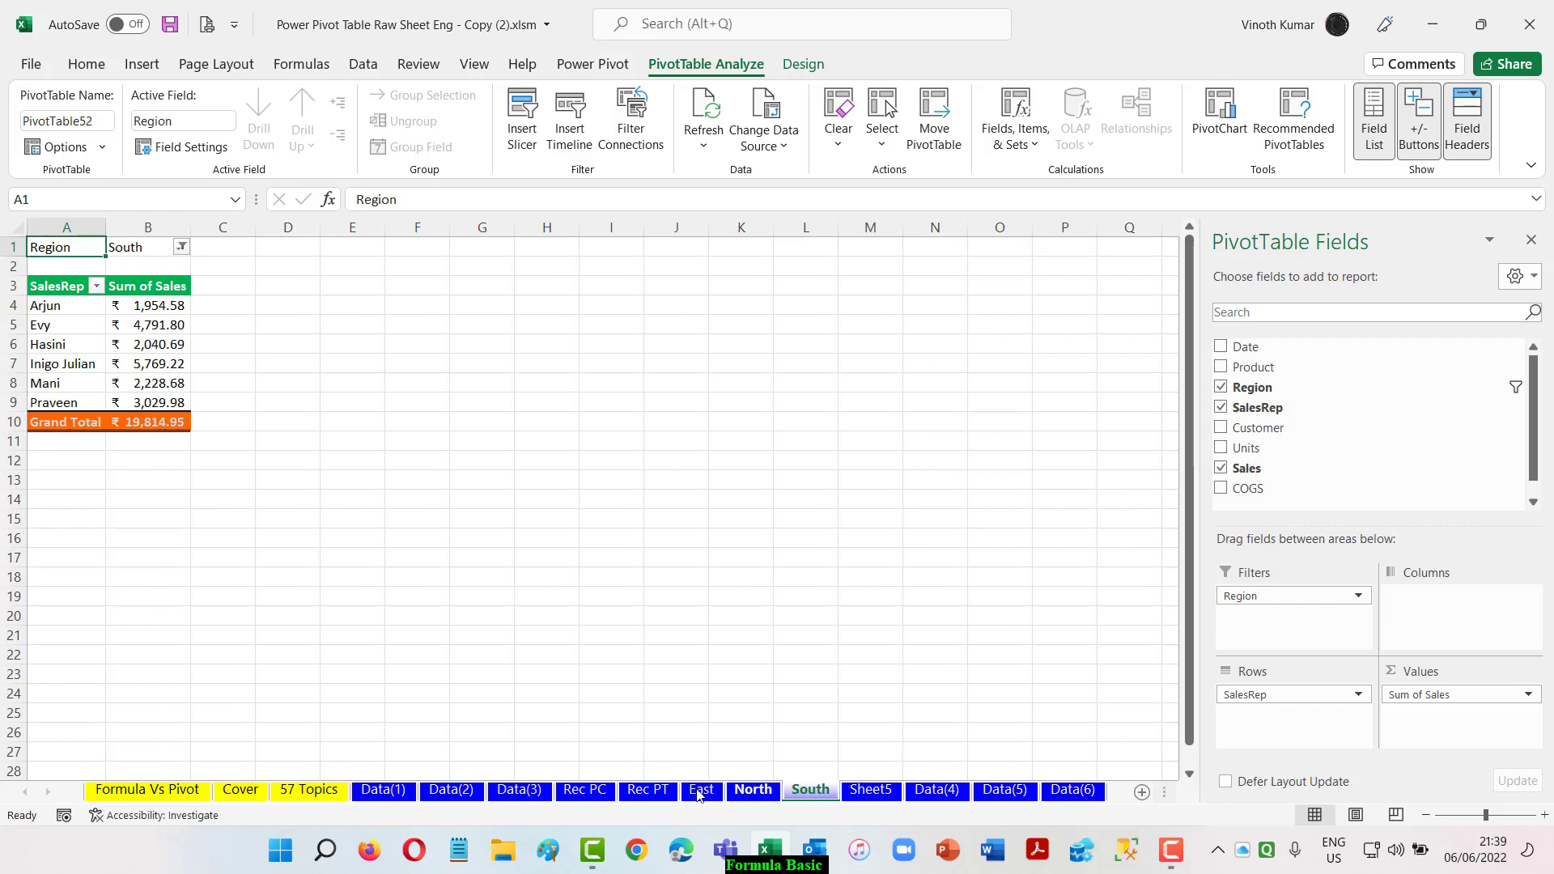
left_click(182, 248)
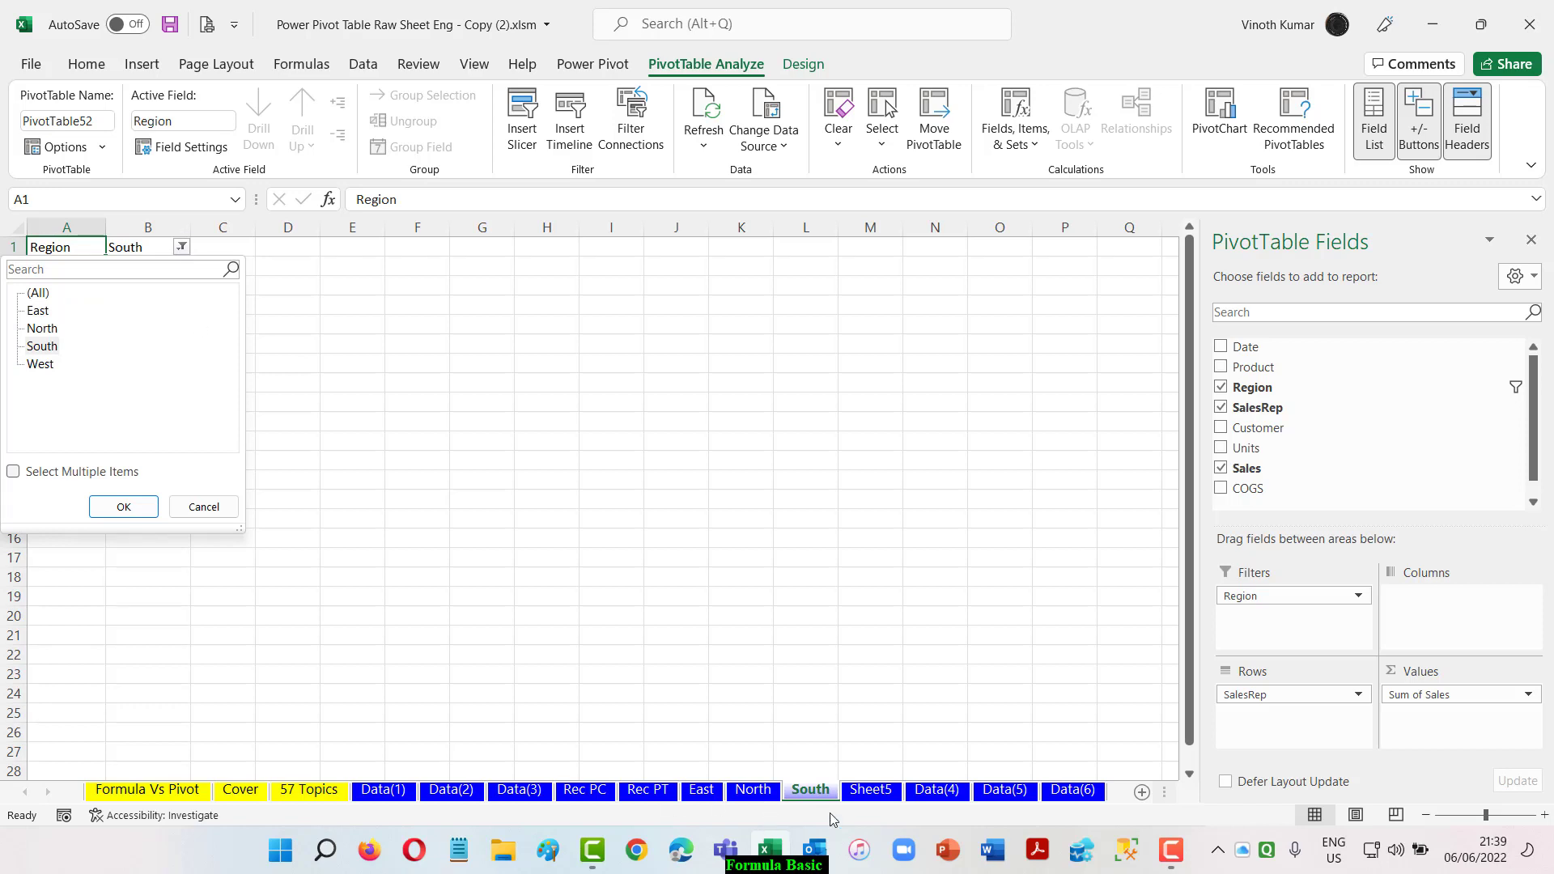
left_click(760, 808)
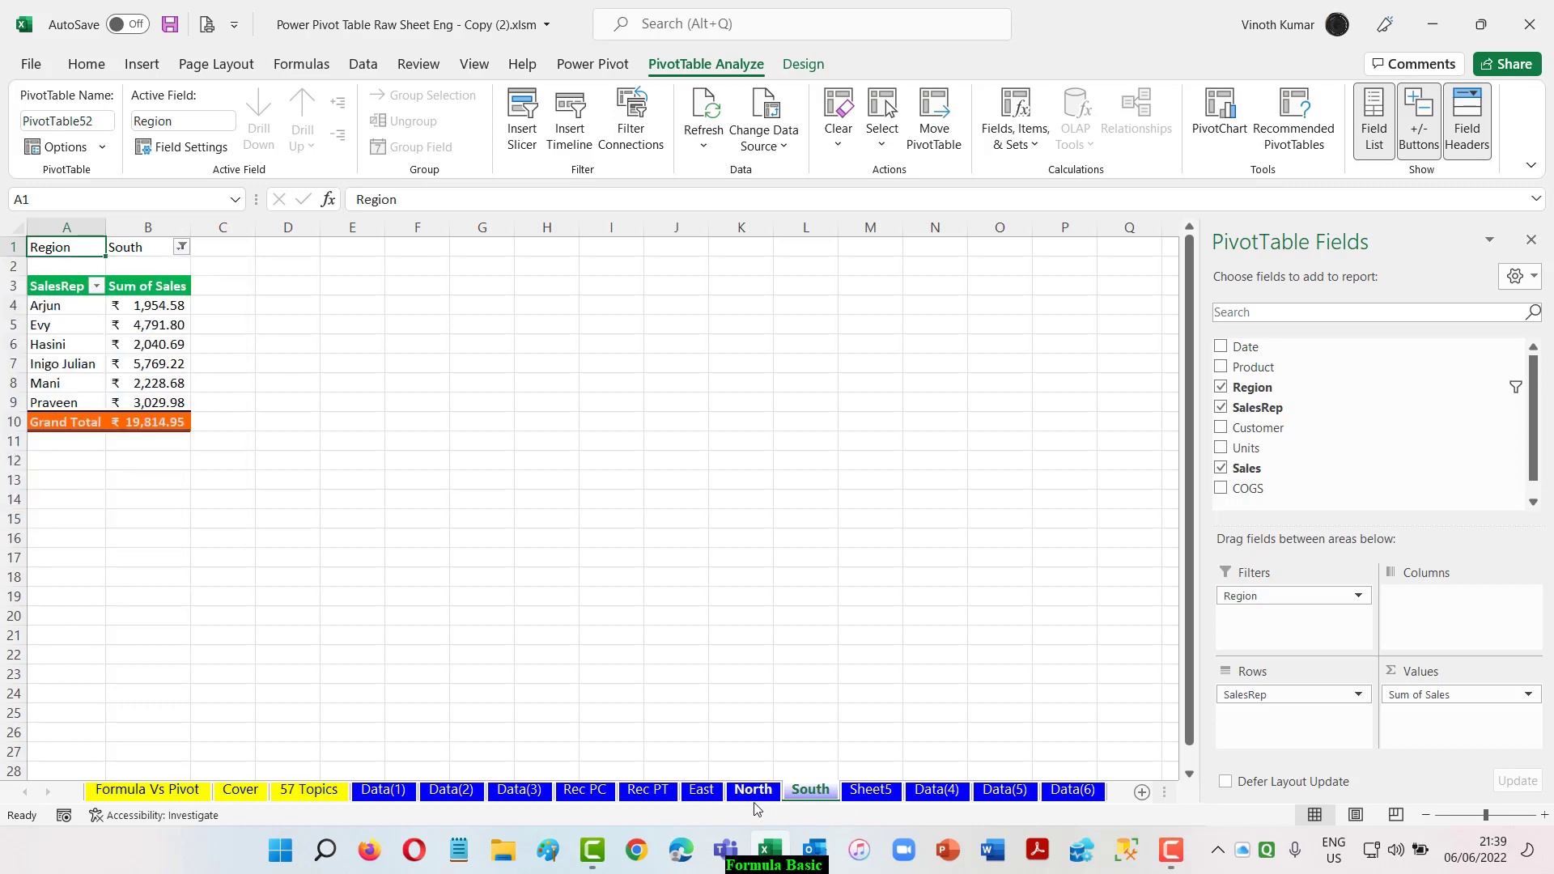
left_click(181, 247)
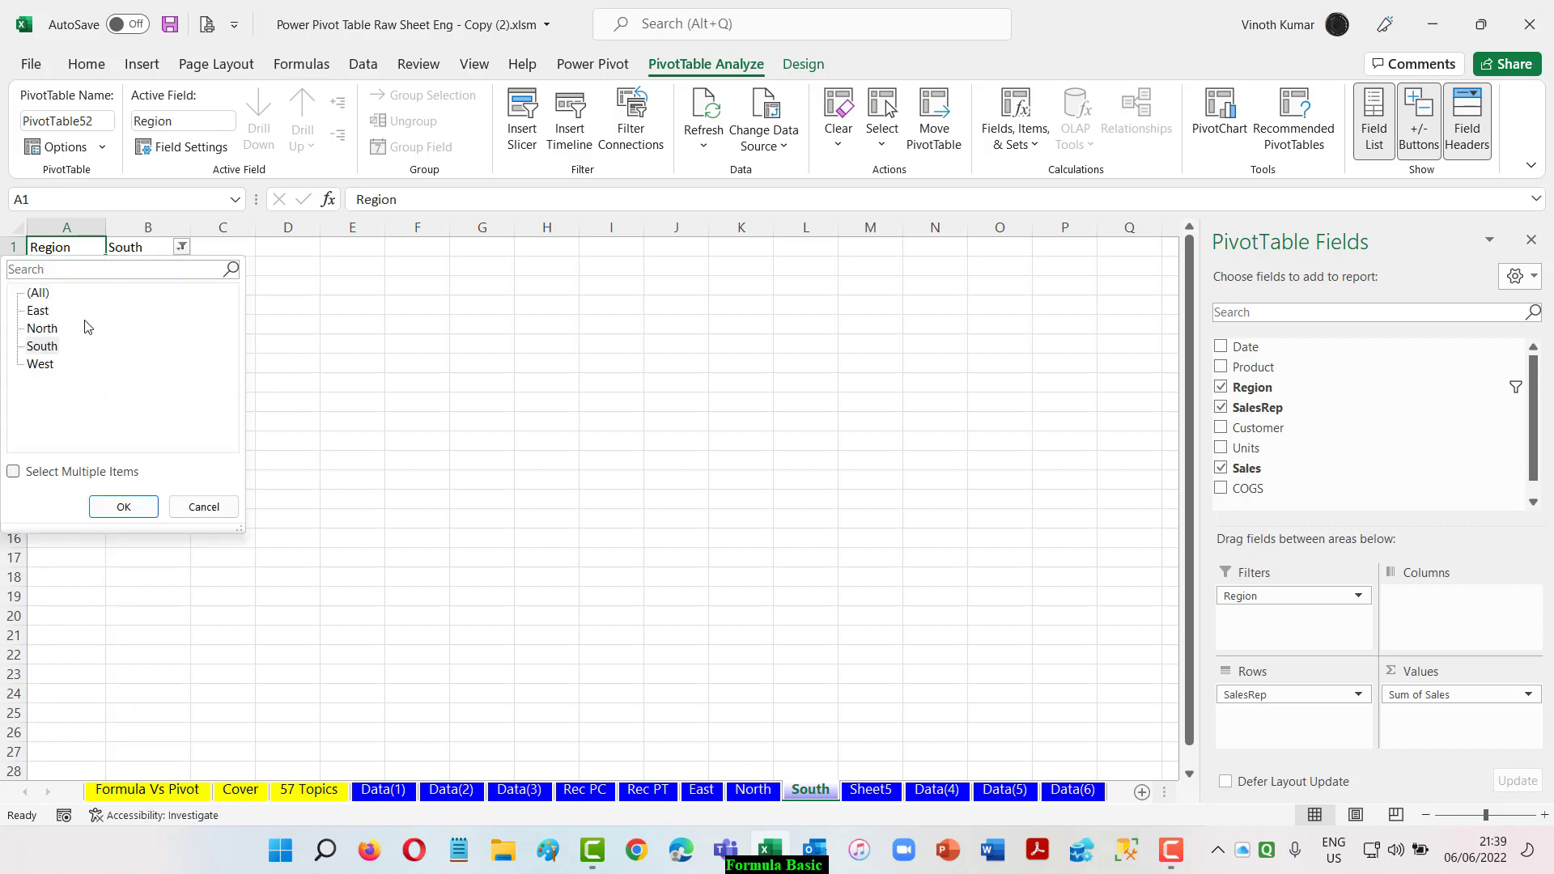
left_click(38, 311)
left_click(124, 506)
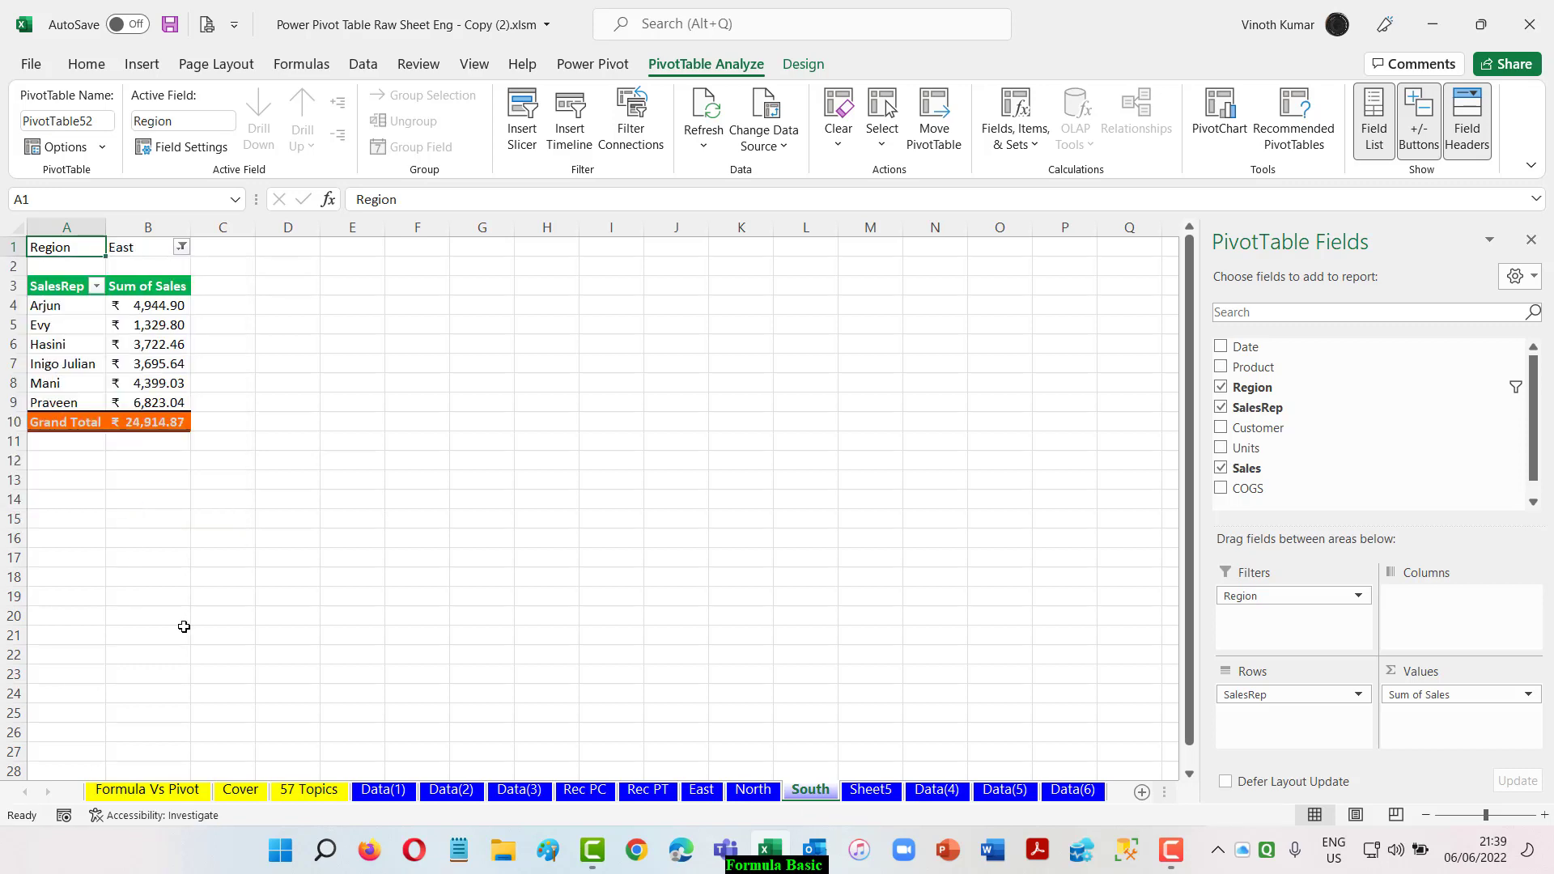
left_click(151, 307)
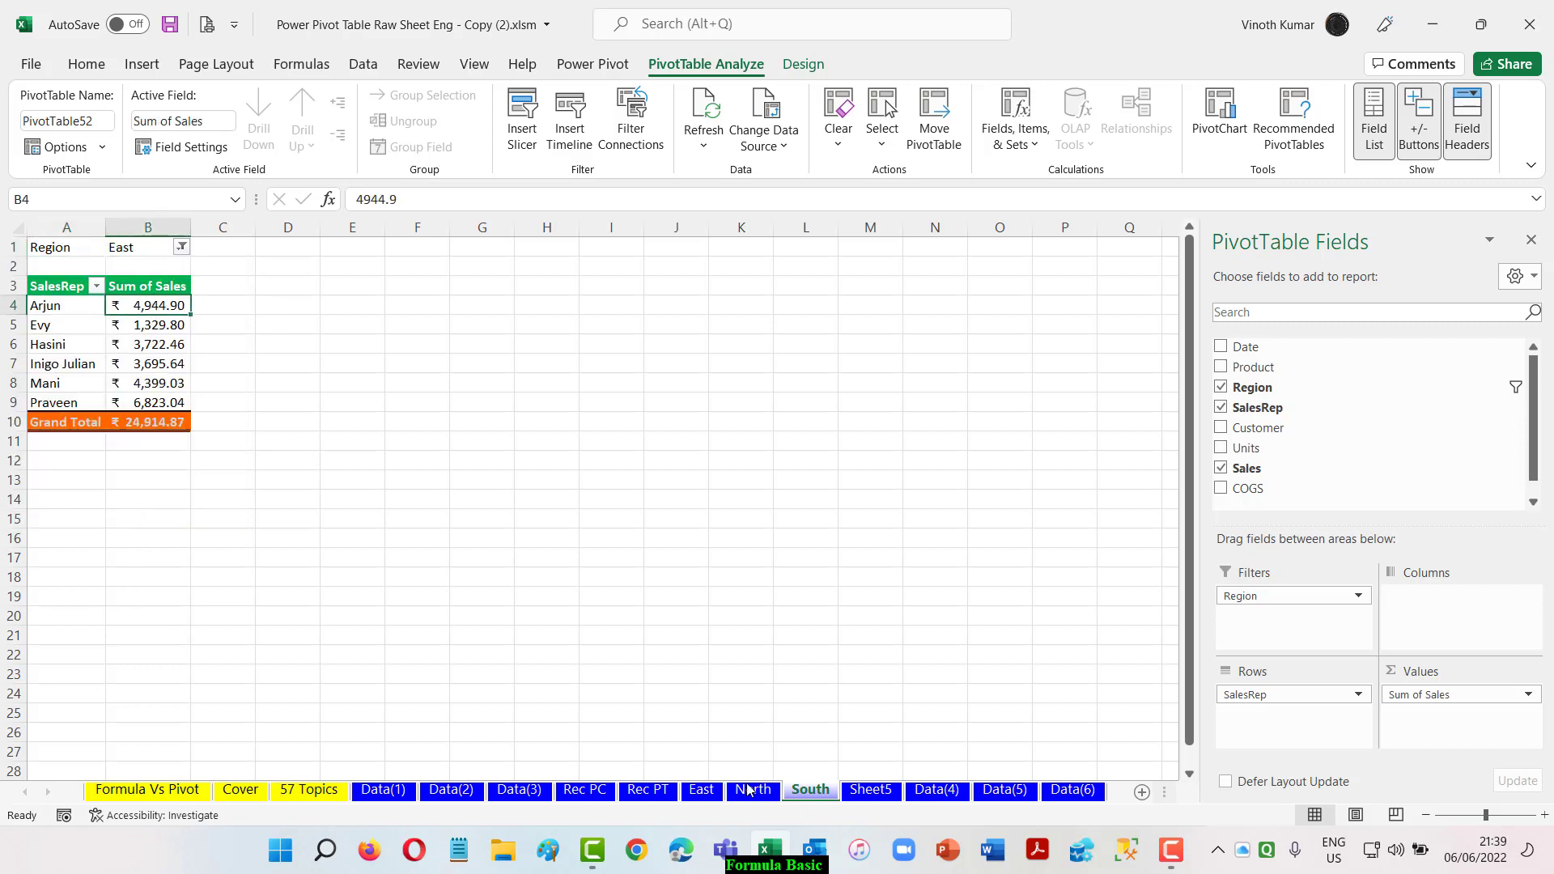
- Compare the sales rep PivotTable on Sheet5 with the South, North and East report filter pages
left_click(882, 790)
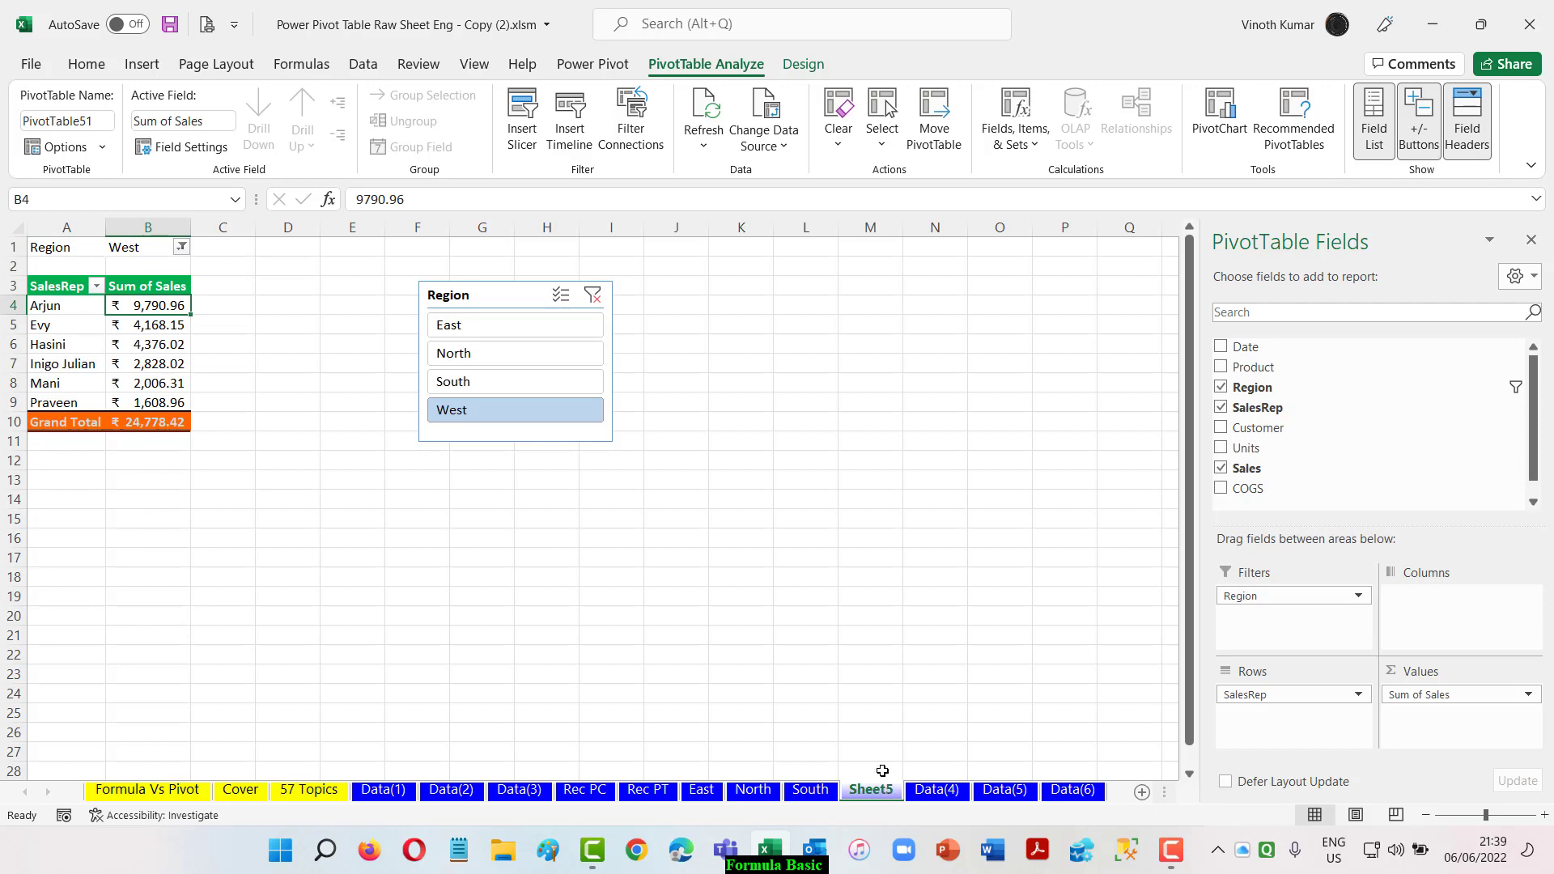
left_click(810, 790)
left_click(753, 790)
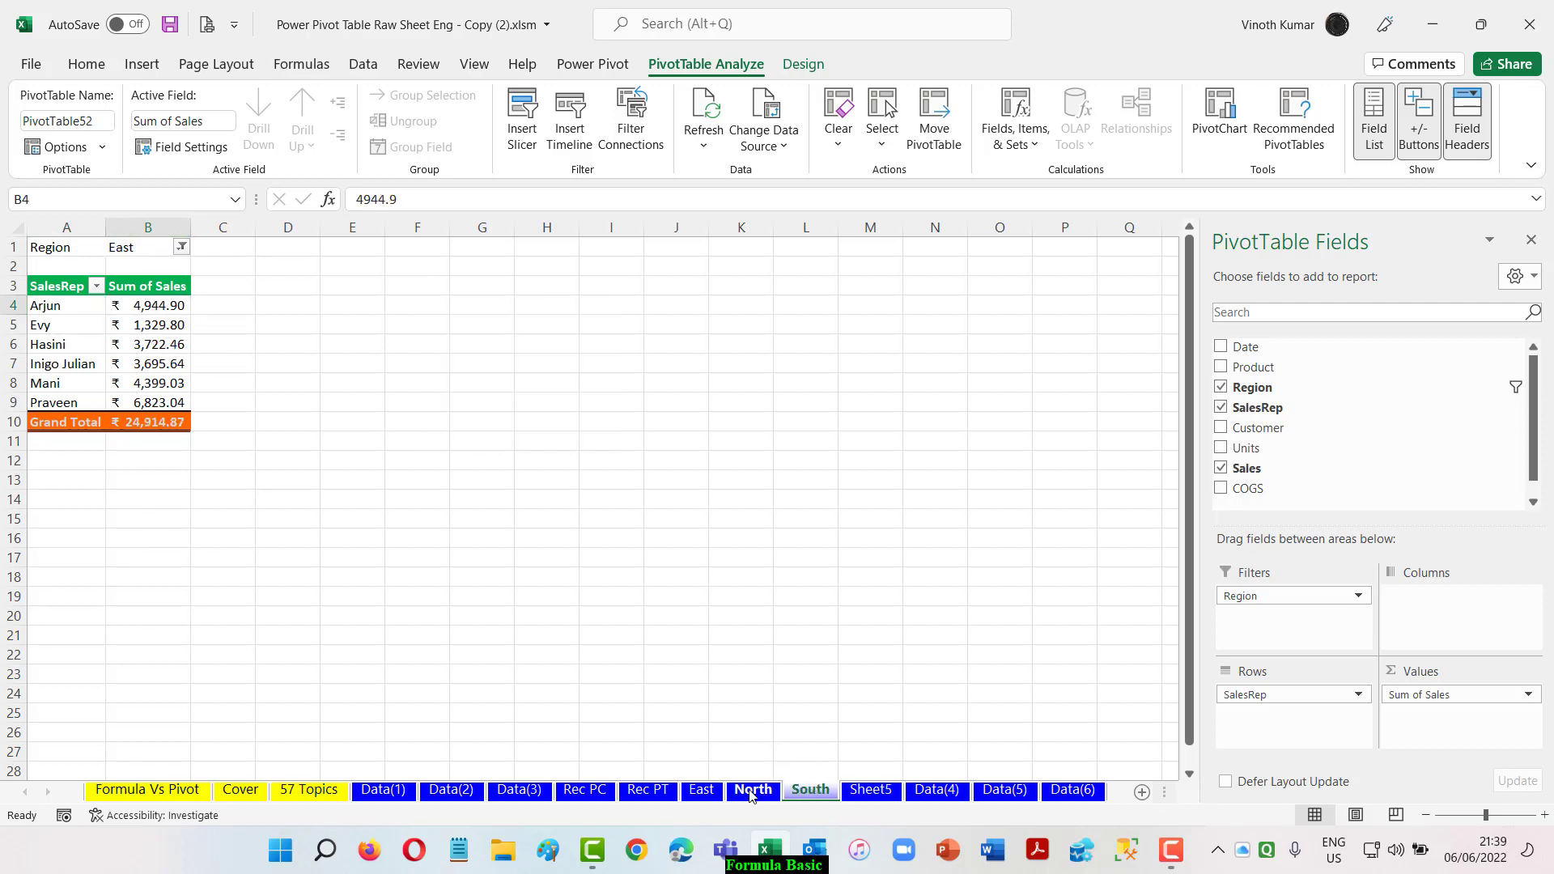
left_click(701, 792)
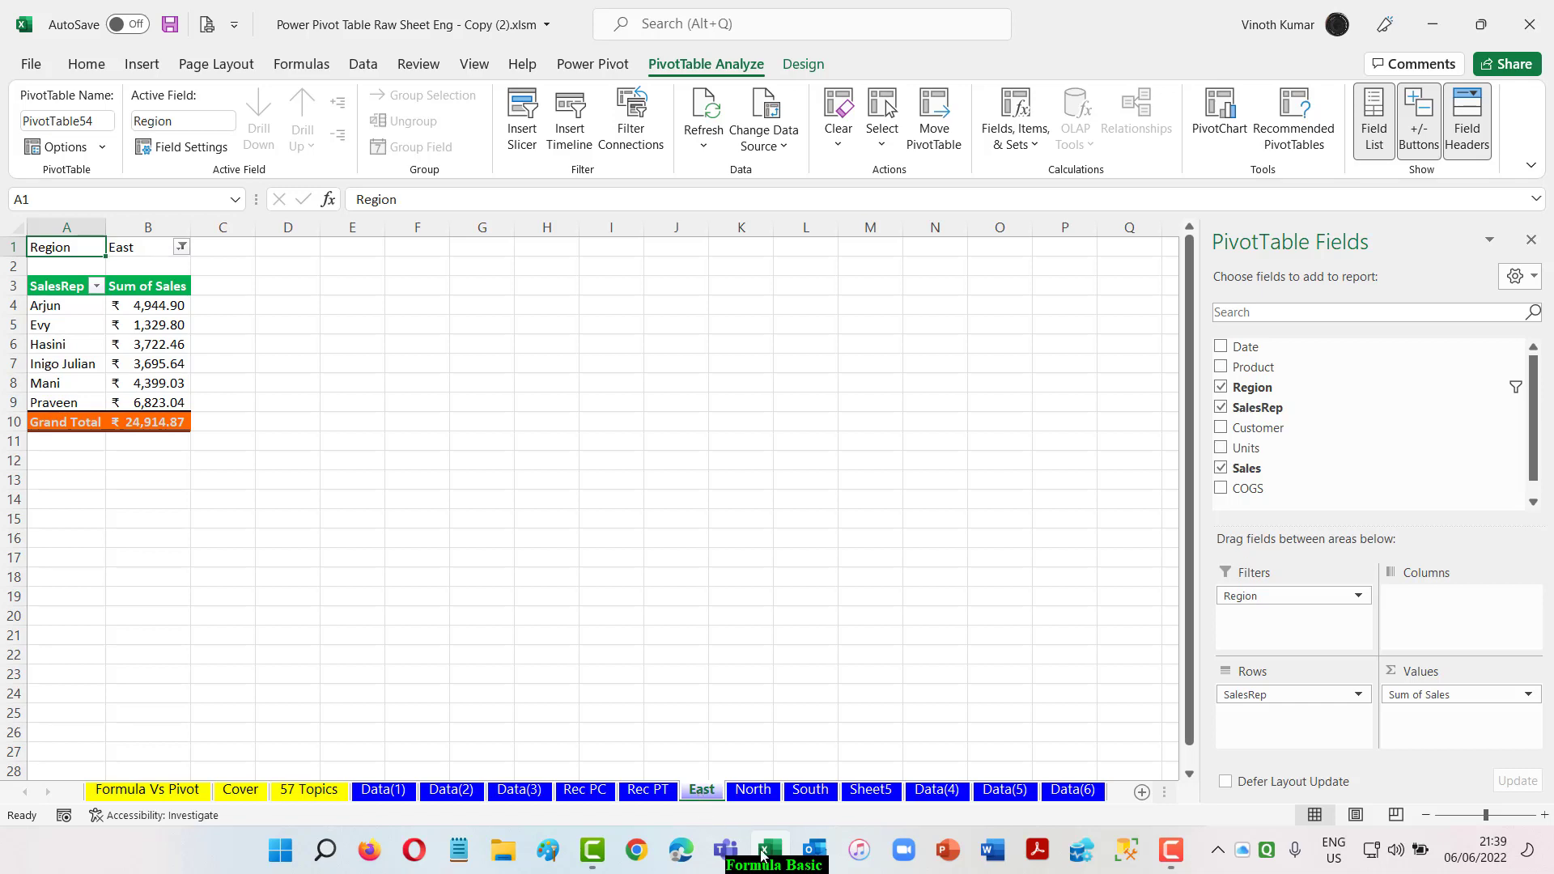
left_click(867, 793)
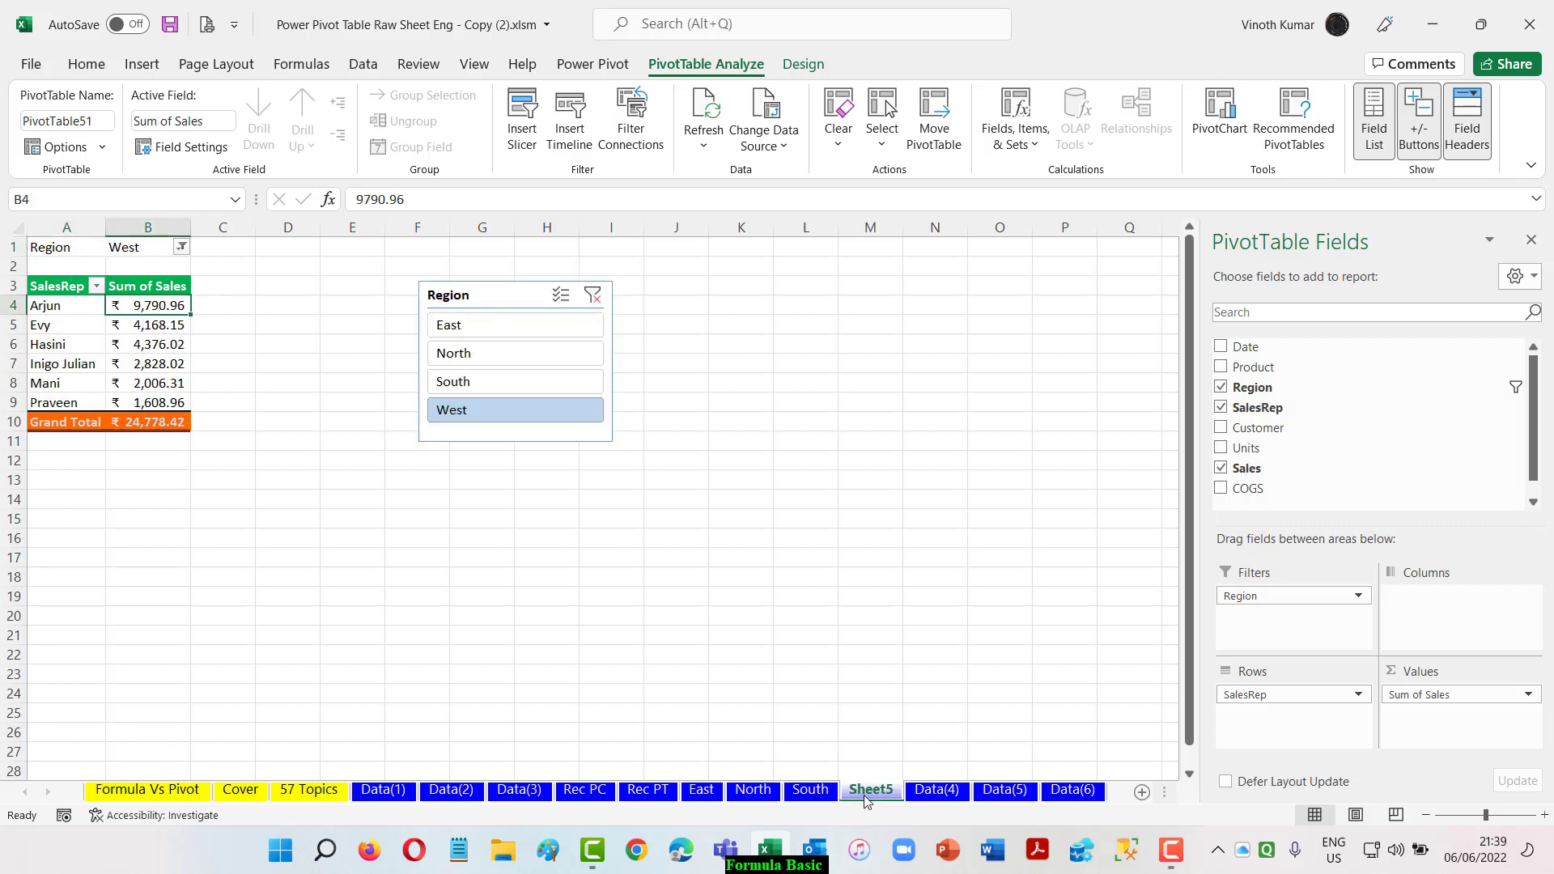
left_click(810, 792)
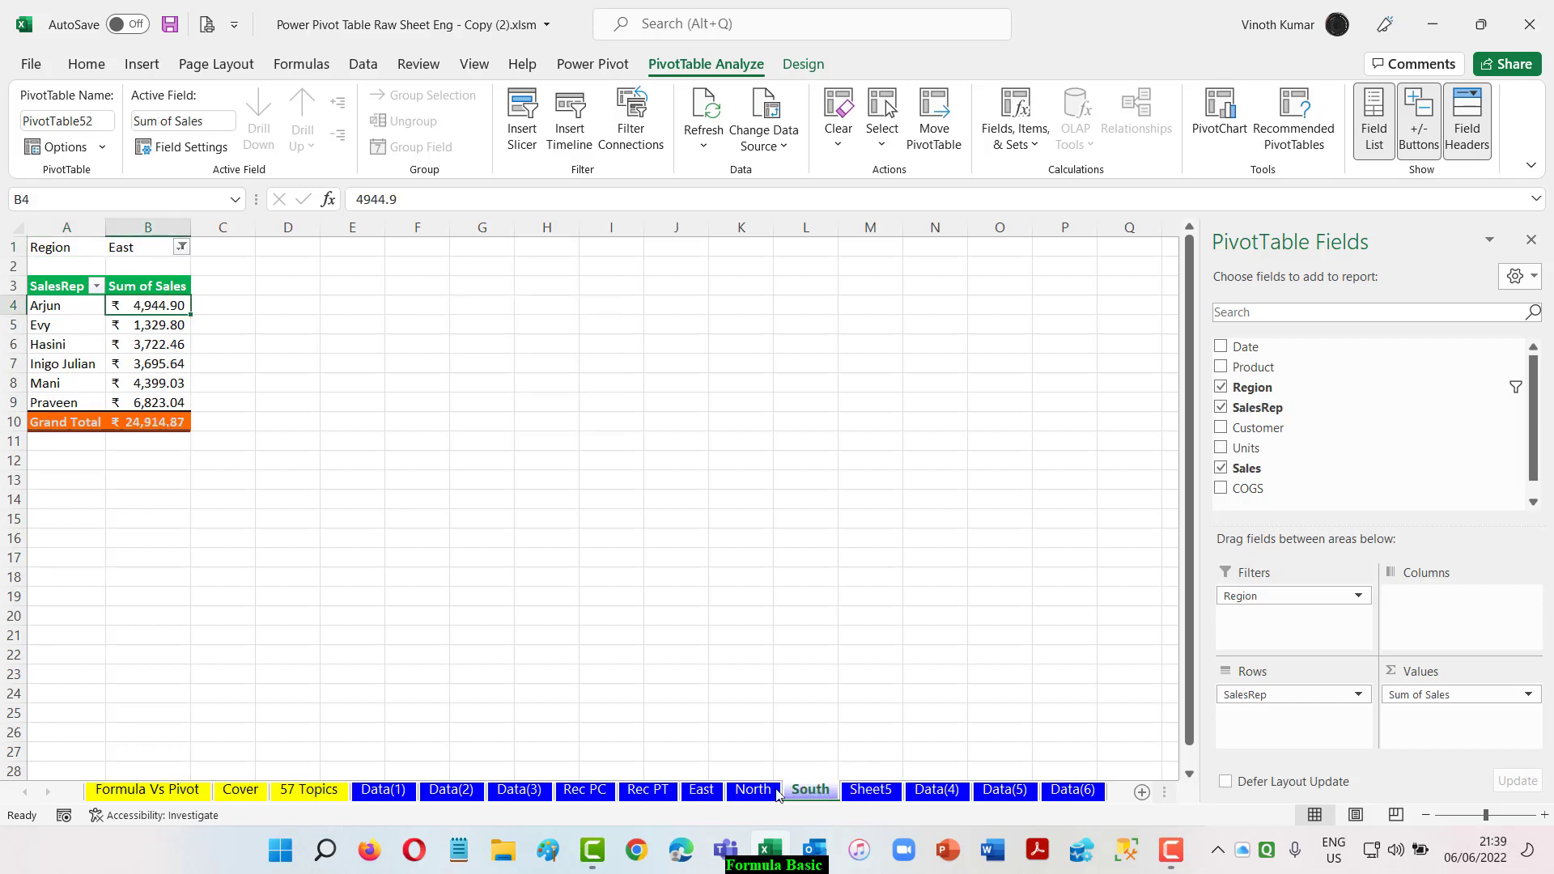
left_click(749, 792)
left_click(702, 791)
left_click(889, 795)
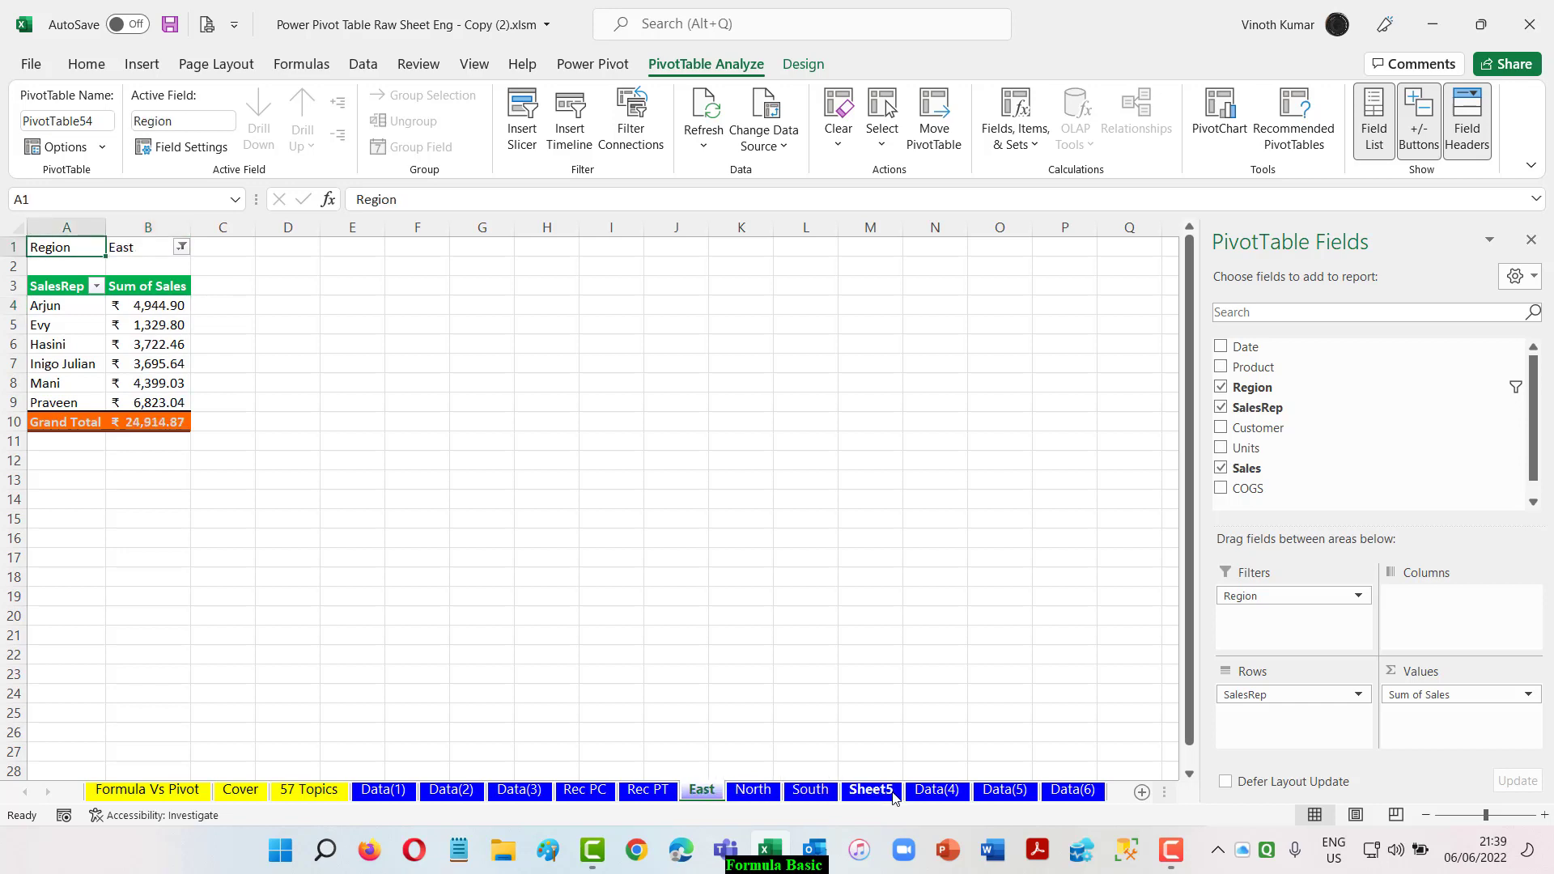
- Delete the South, North and East report filter sheets from the workbook
left_click(810, 790)
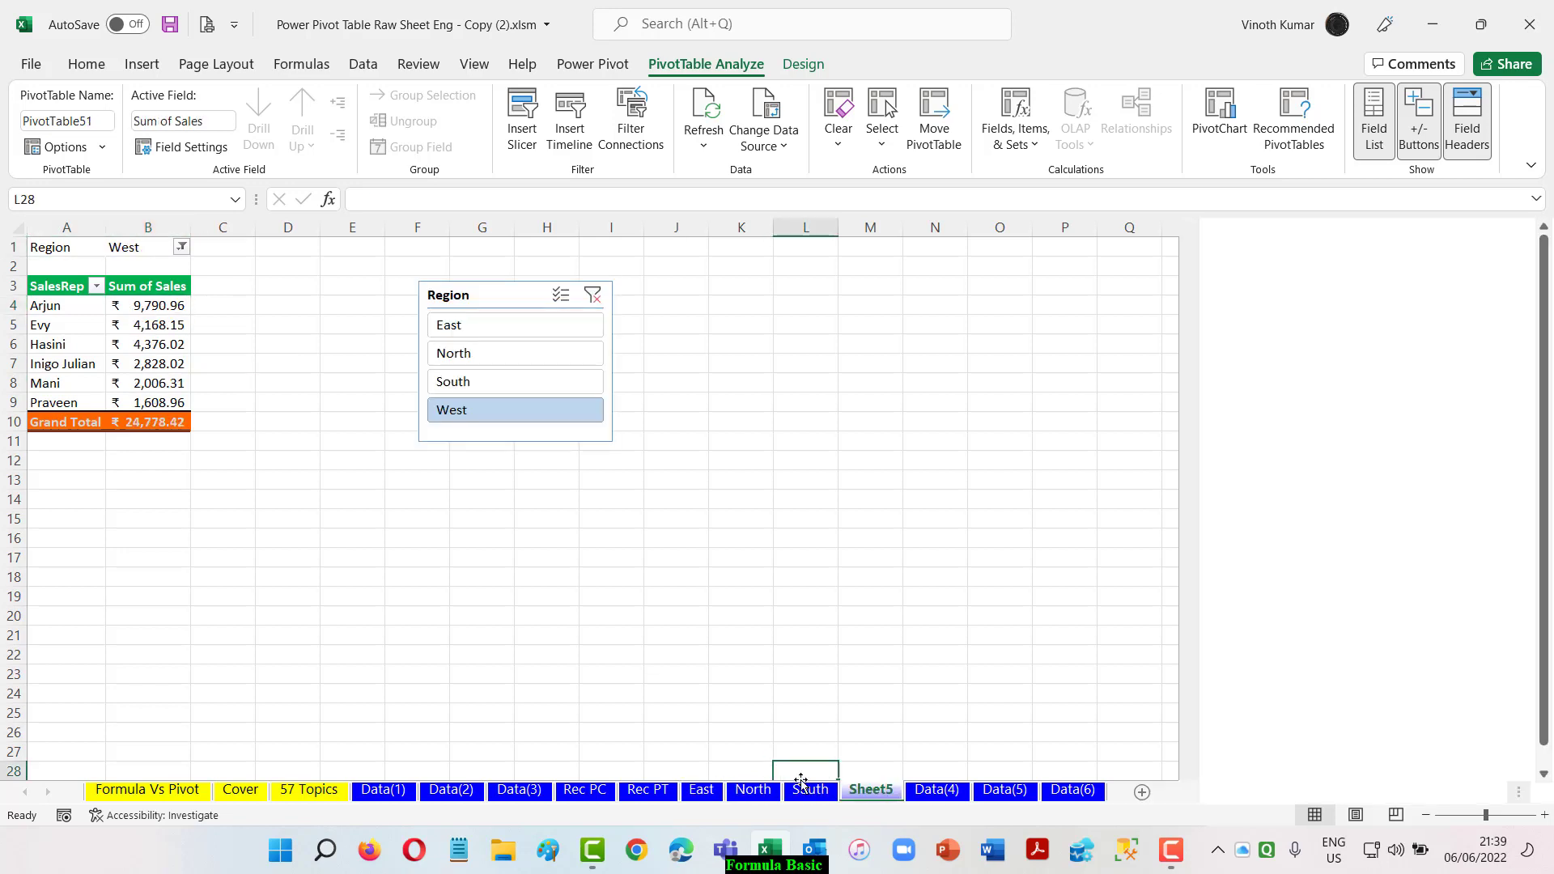
right_click(810, 790)
left_click(858, 537)
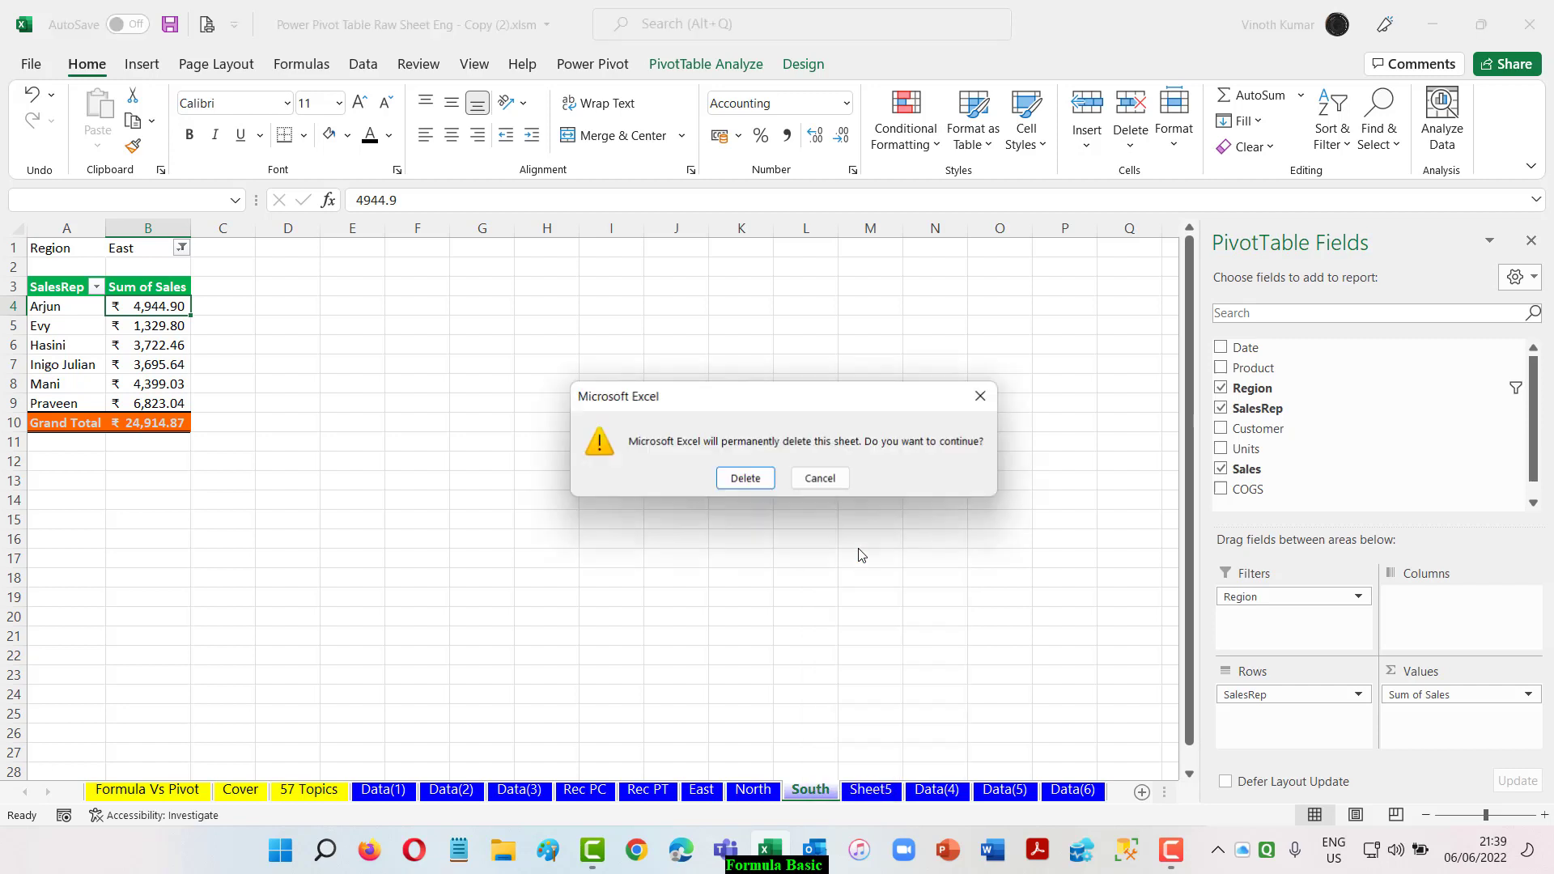
left_click(745, 479)
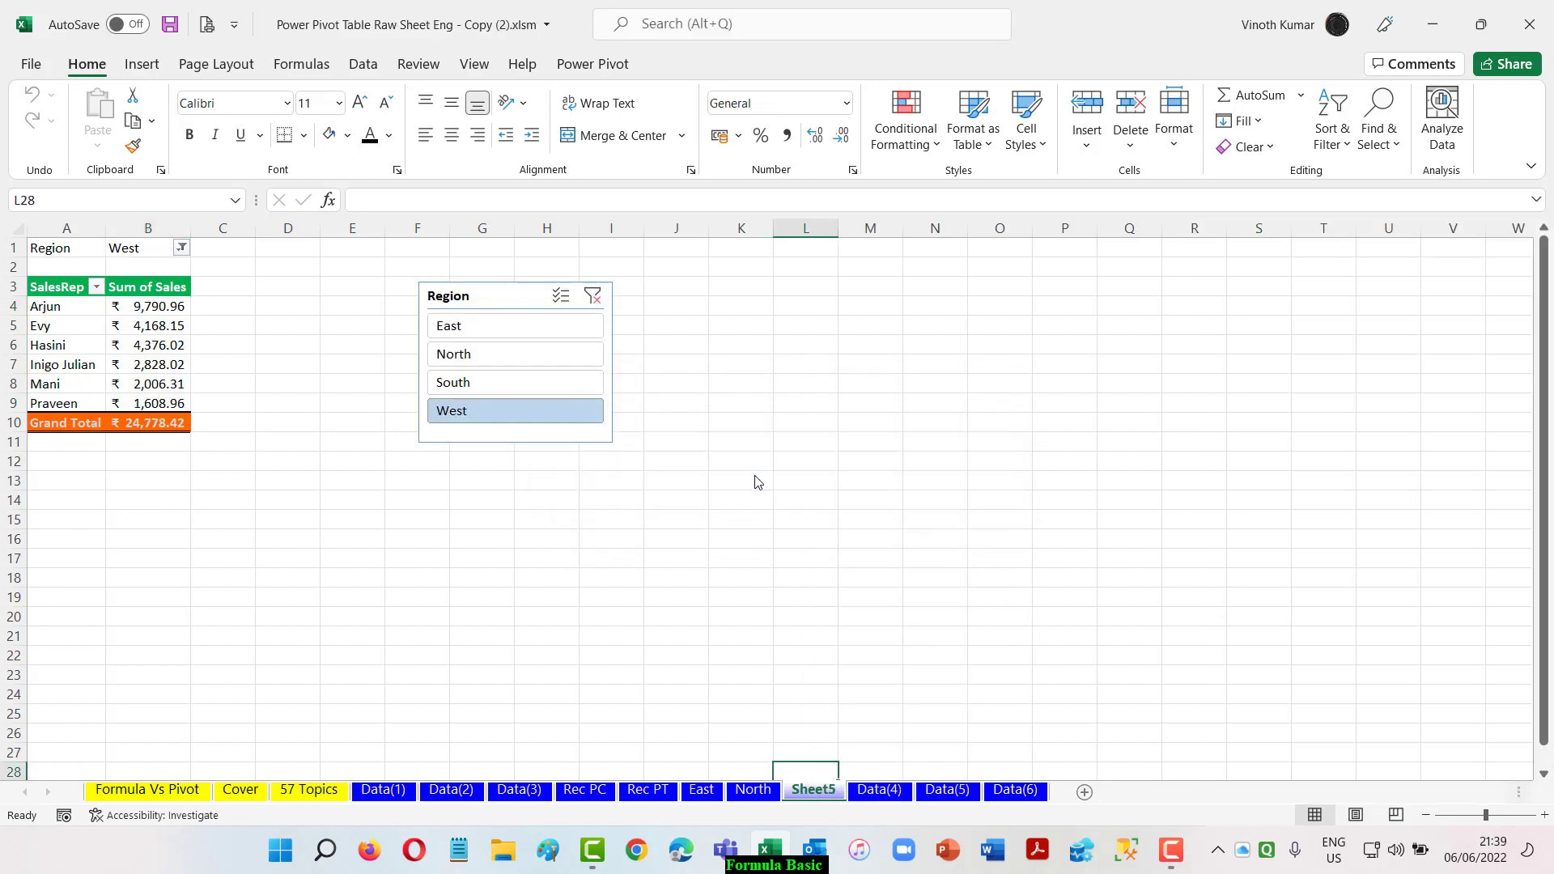
key("ctrl+Page_Up")
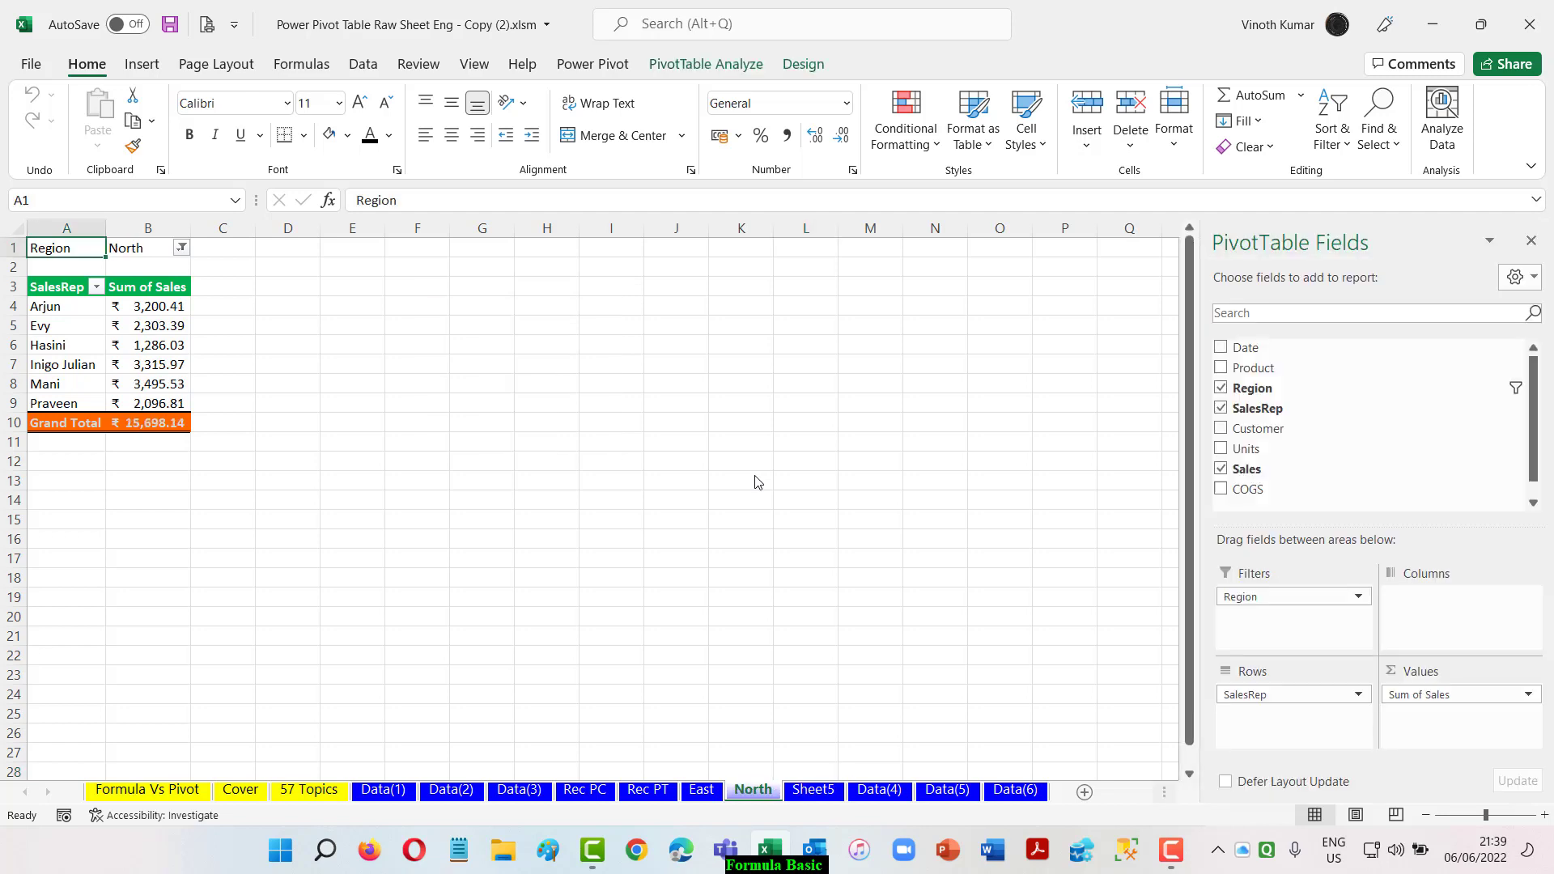
key("F4")
left_click(755, 479)
key("ctrl+Page_Up")
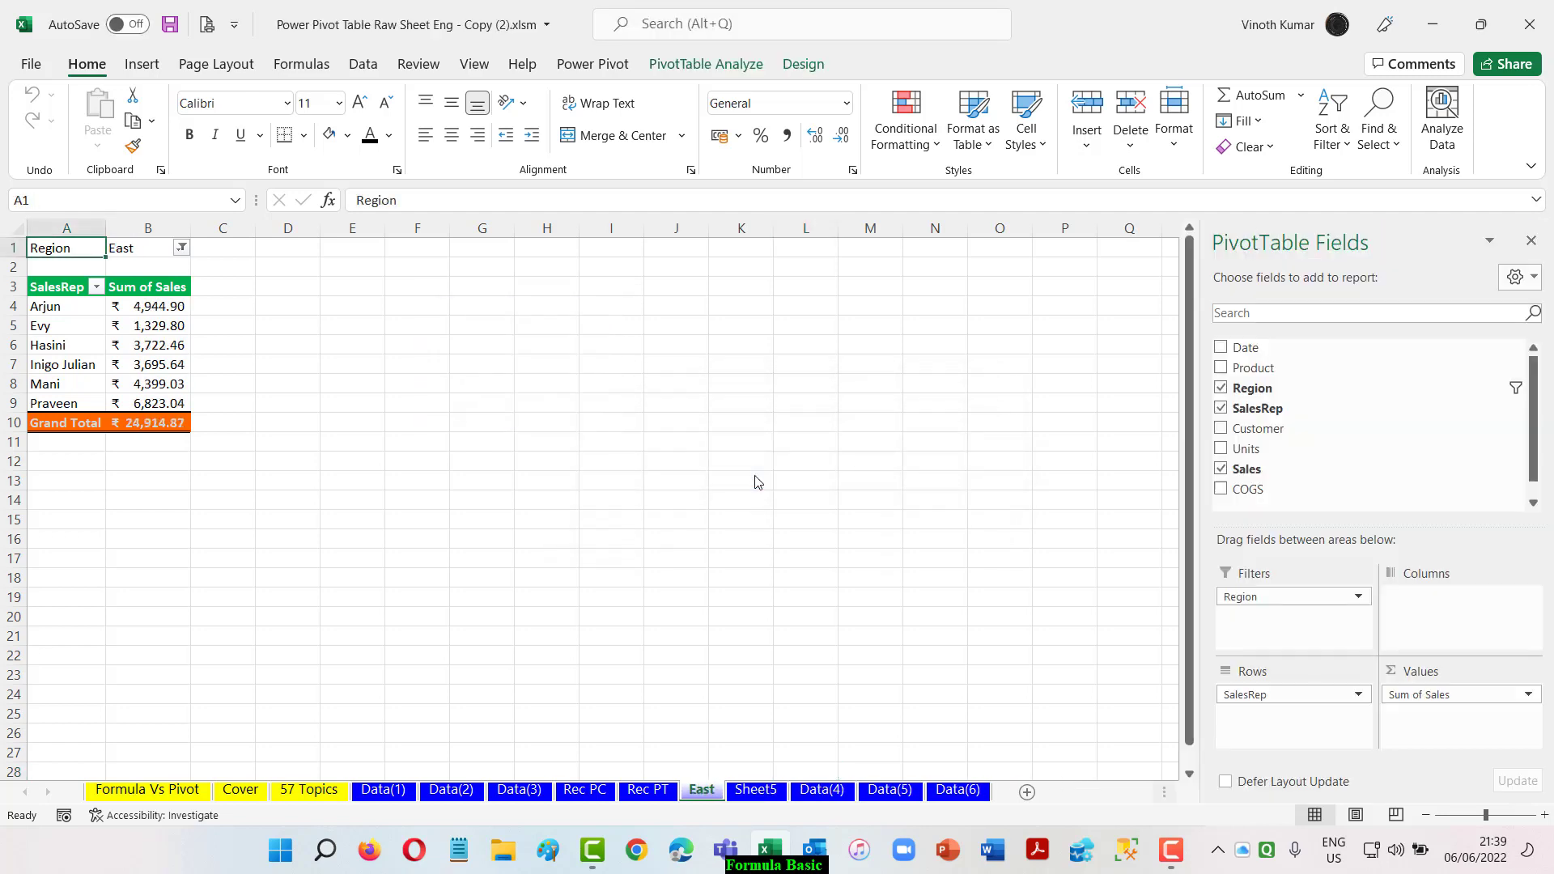
key("F4")
left_click(754, 479)
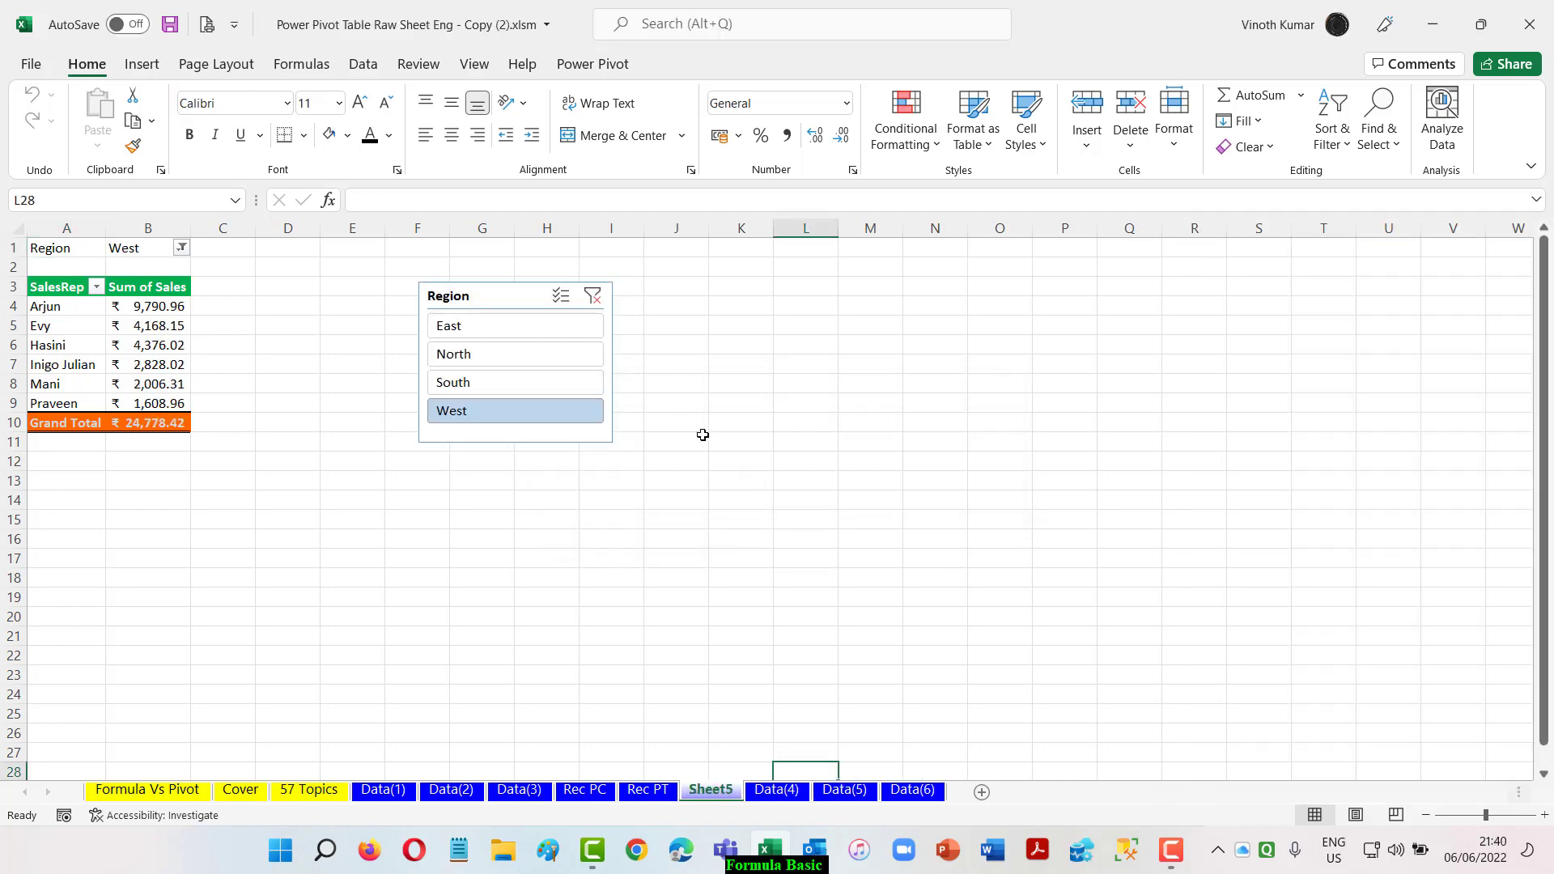
- Clear the Region slicer filter on Sheet5 and generate report filter pages for every item of the Region field
left_click(593, 296)
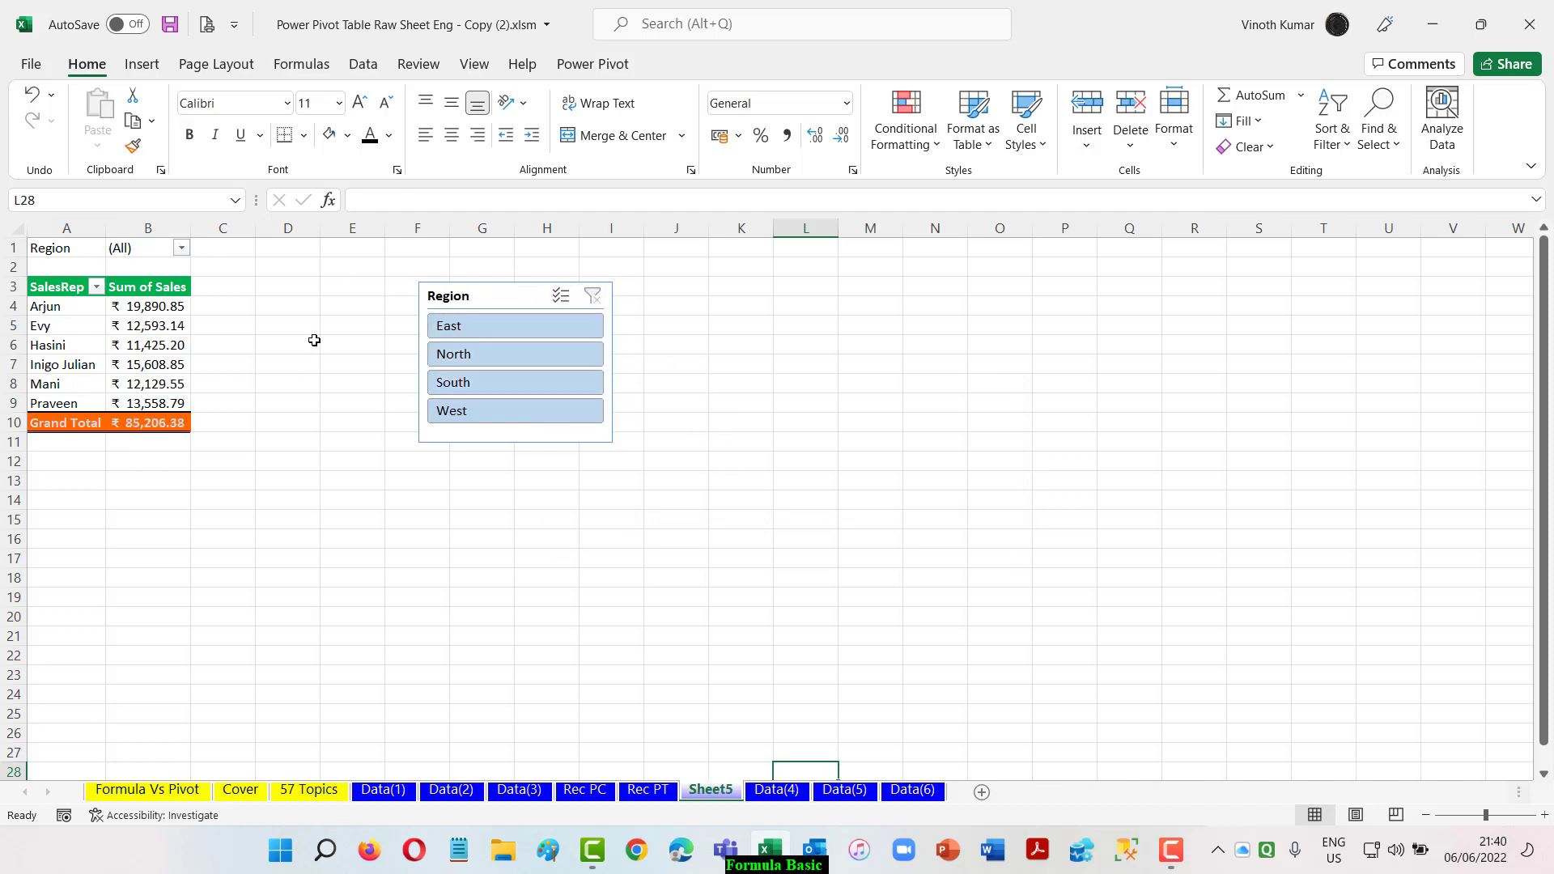
left_click(151, 316)
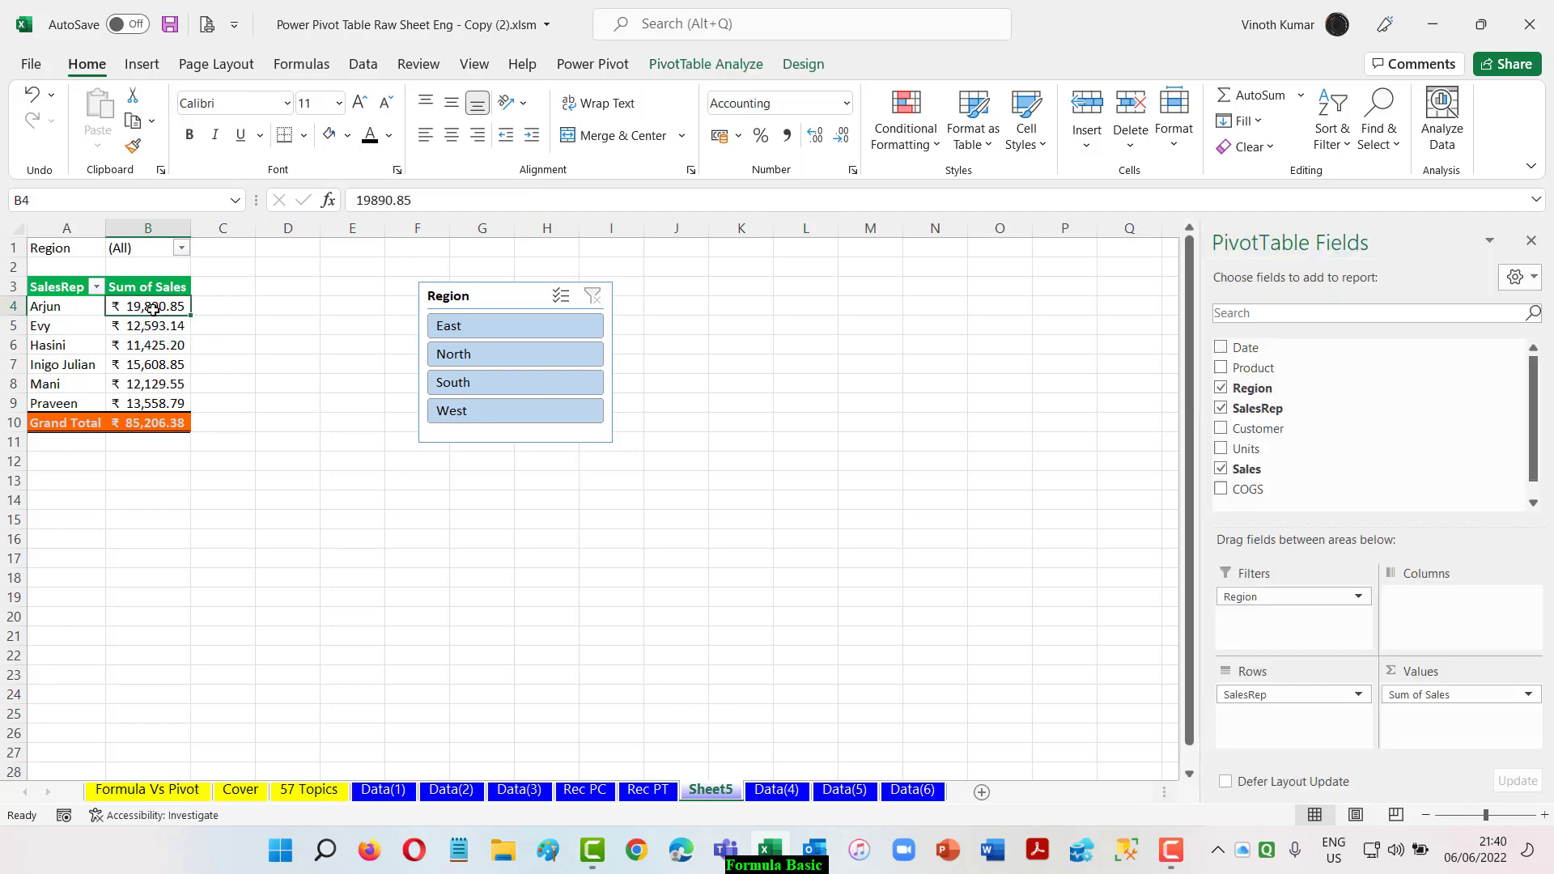
left_click(726, 65)
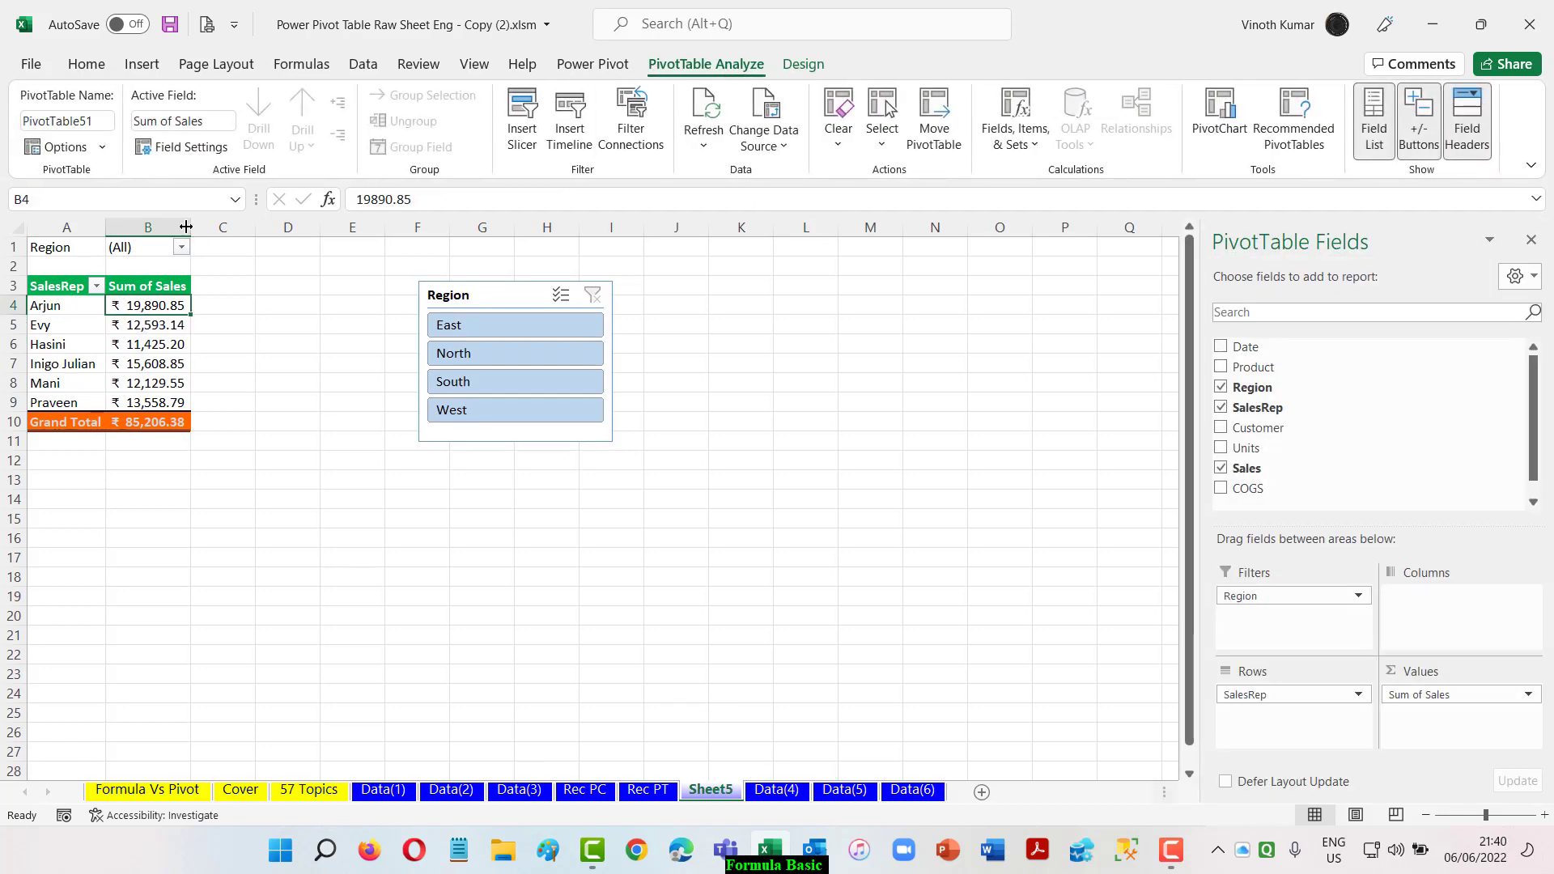
left_click(100, 147)
left_click(97, 204)
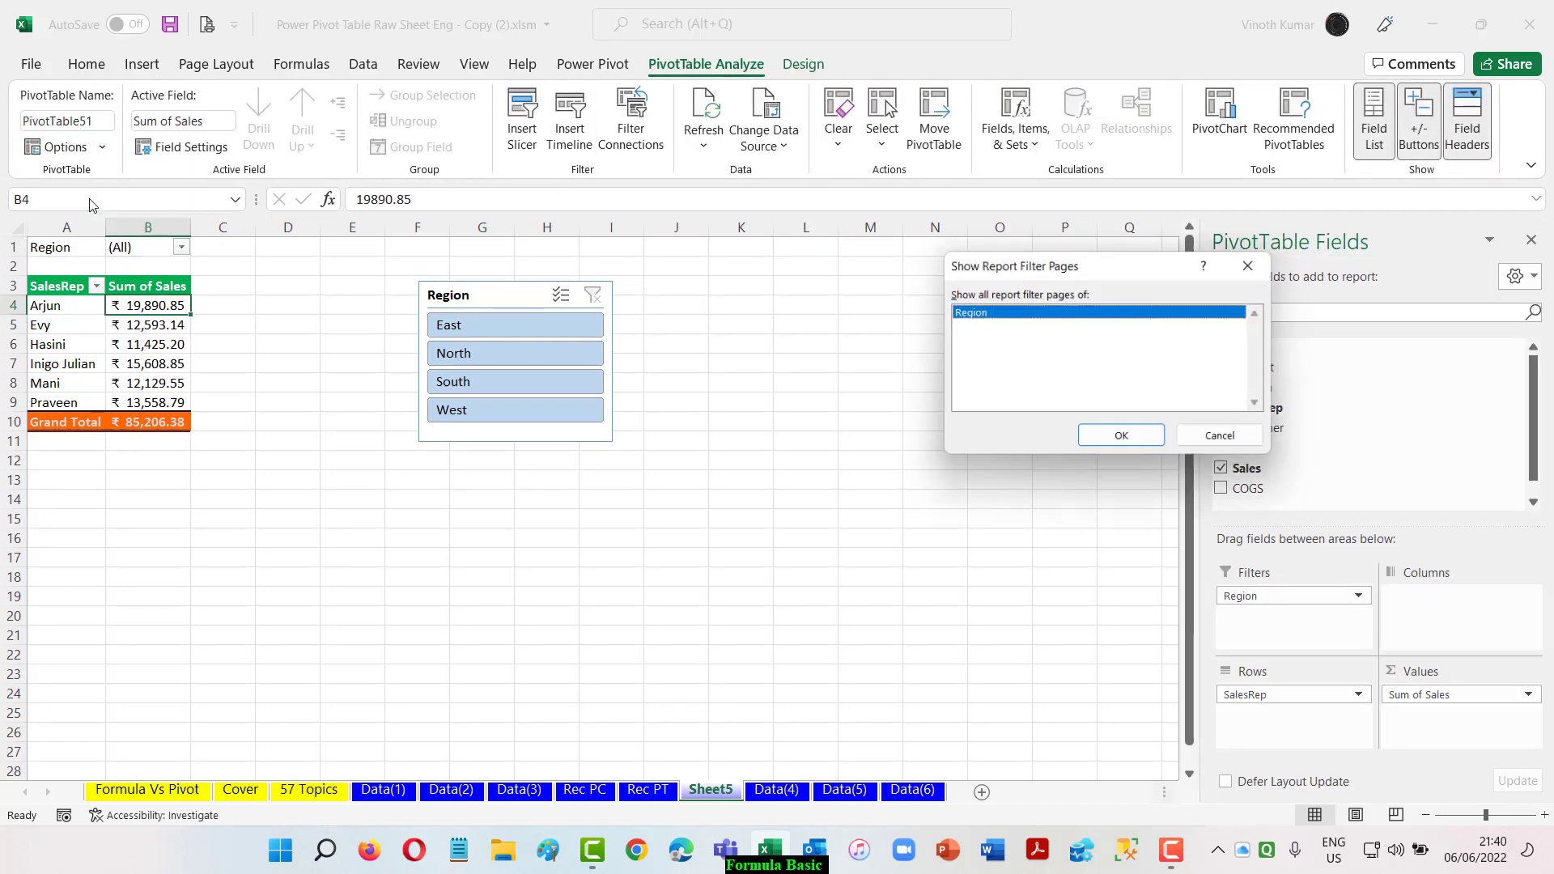
left_click(1121, 441)
- Review the sales rep PivotTables on the East, North, South and West report filter pages against Sheet5
left_click(880, 791)
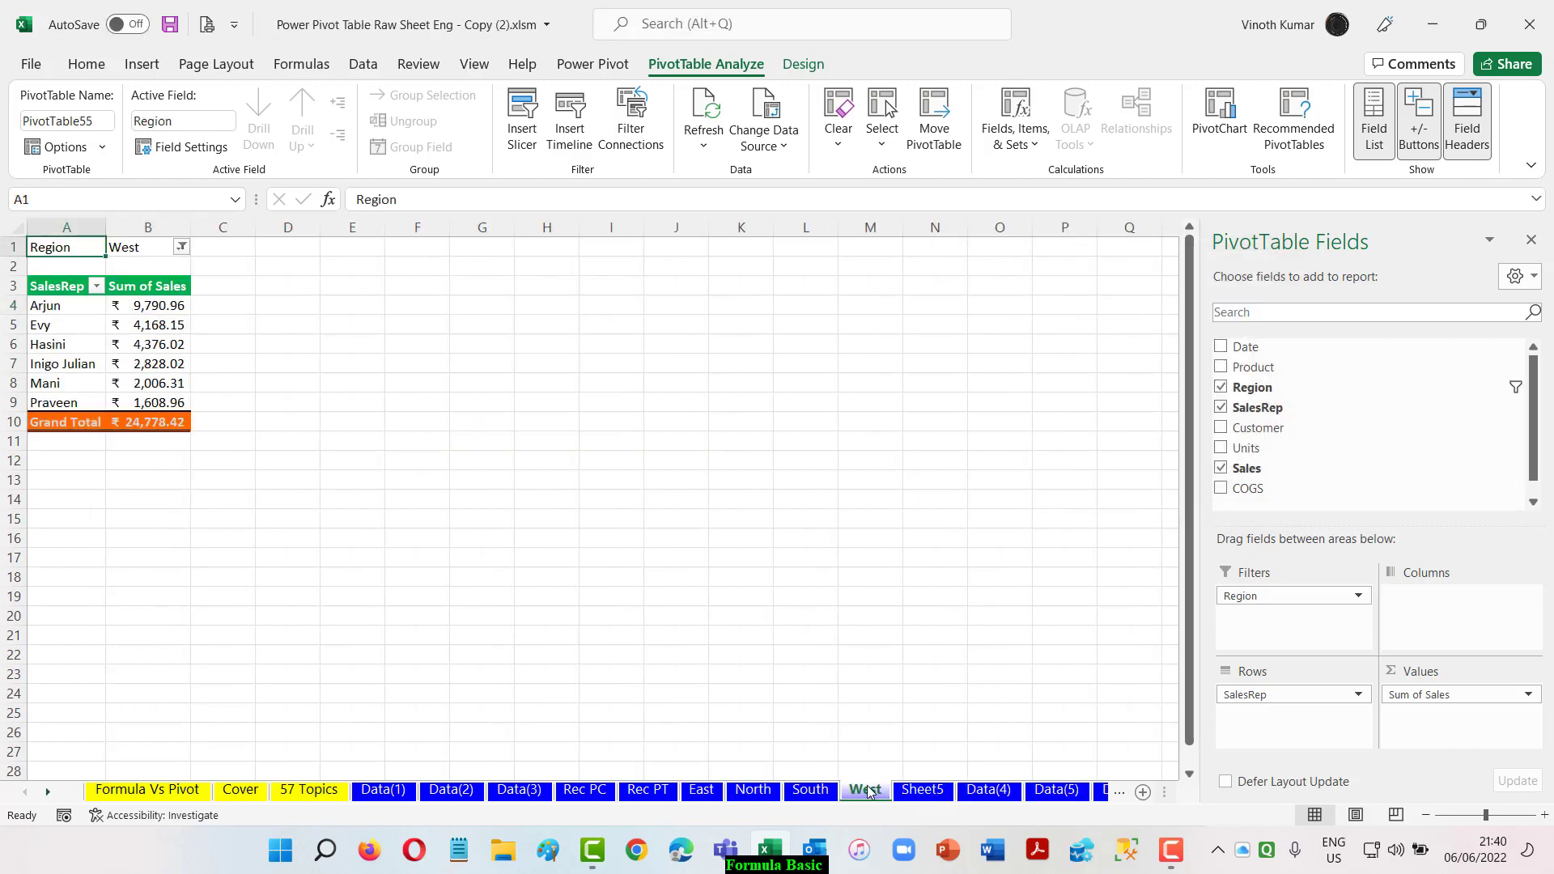
left_click(810, 790)
left_click(752, 790)
left_click(698, 792)
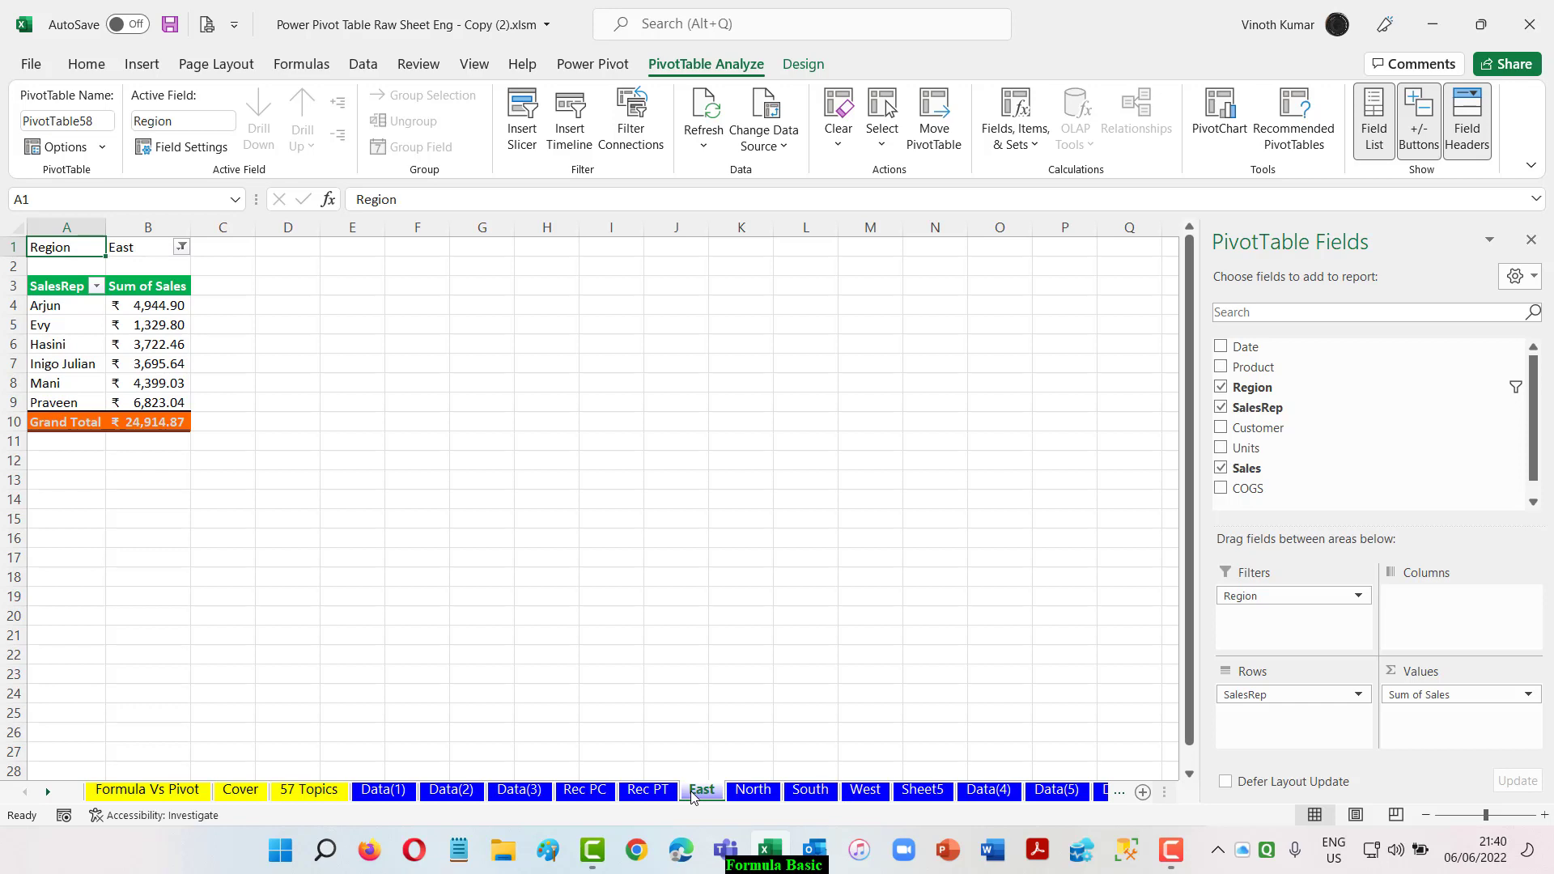
left_click(923, 790)
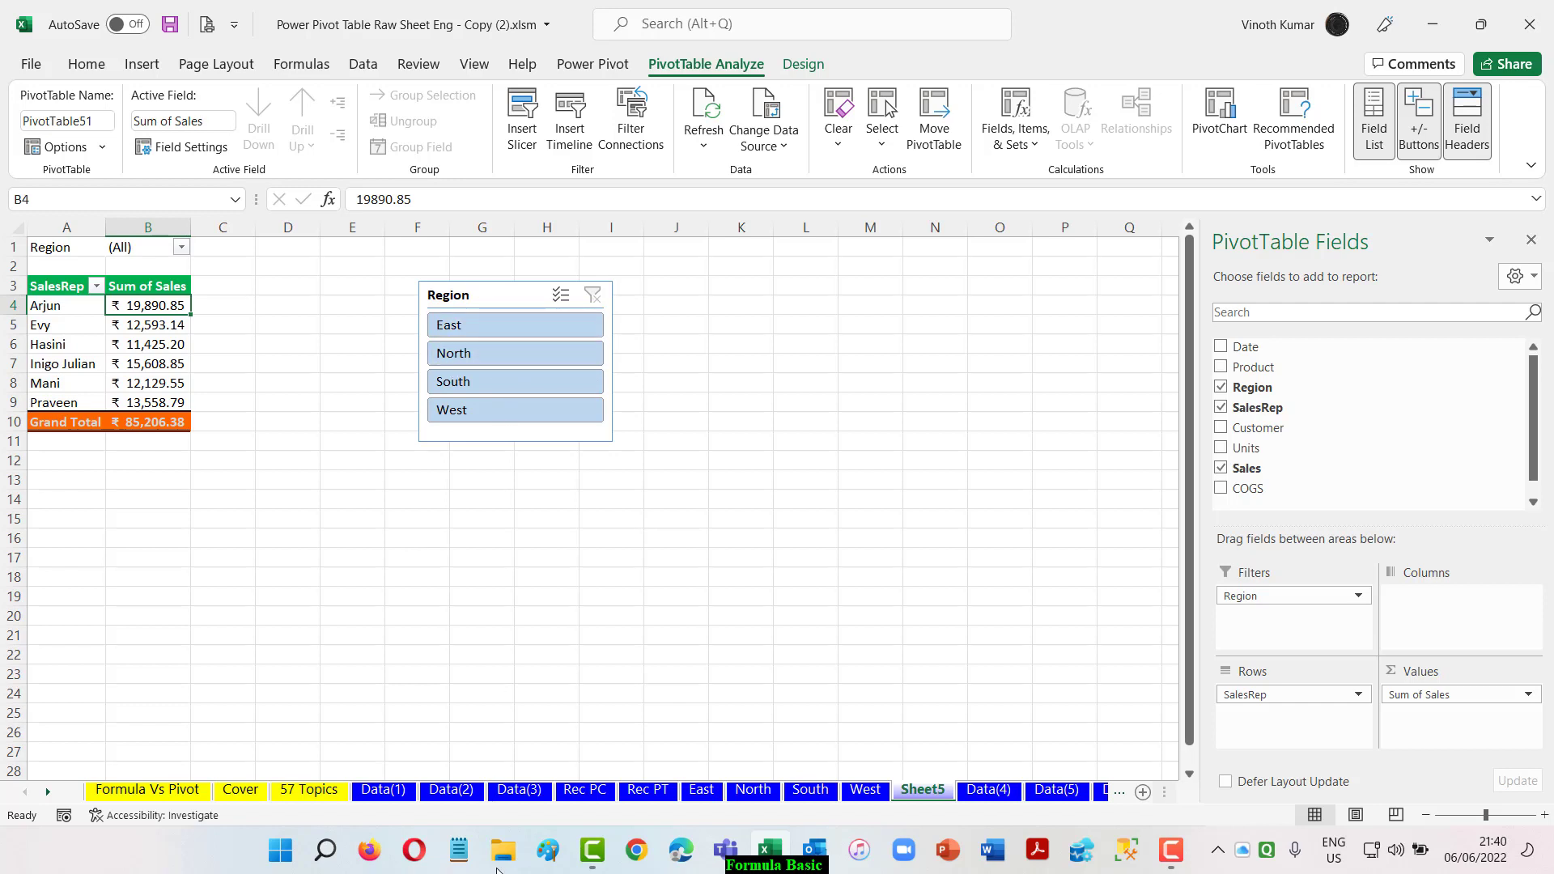
left_click(702, 790)
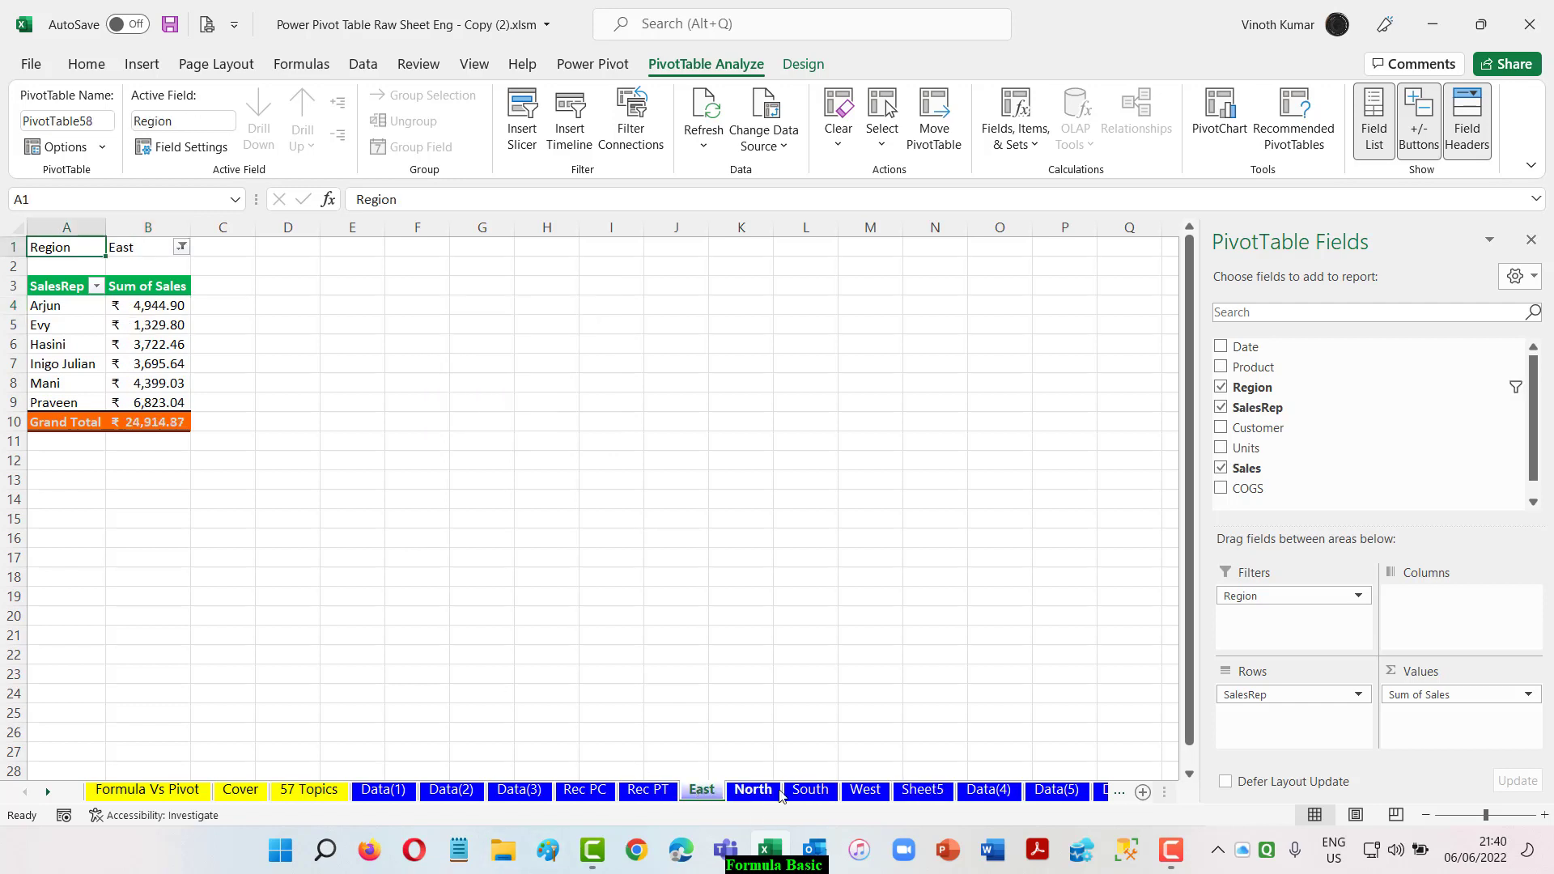
left_click(757, 792)
left_click(810, 793)
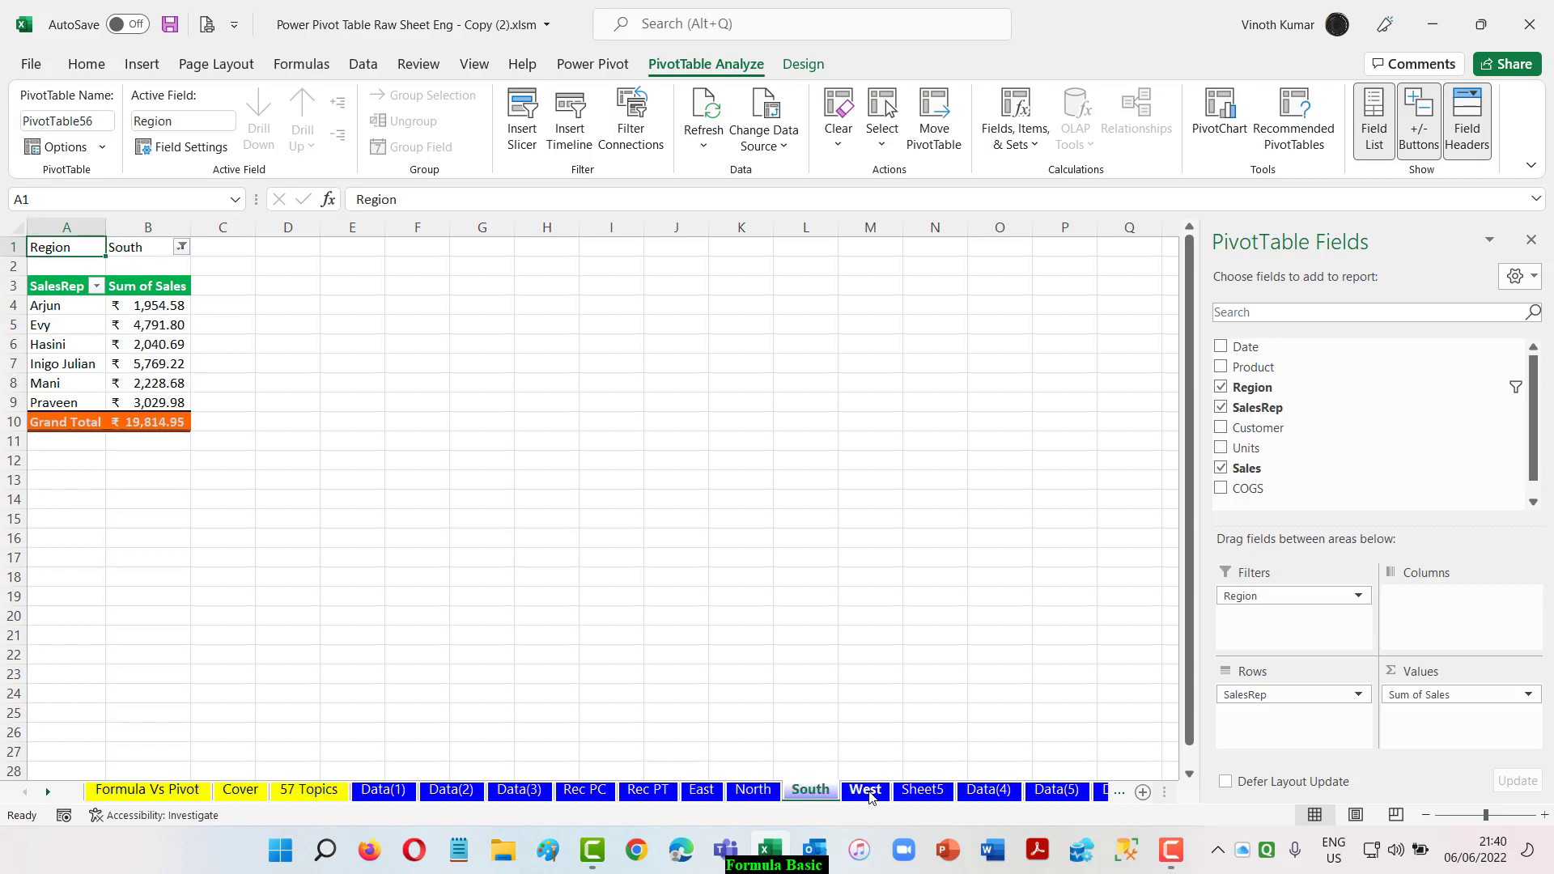
left_click(870, 794)
- Filter the Sheet5 PivotTable to West with the Region slicer and clear that filter again
left_click(908, 792)
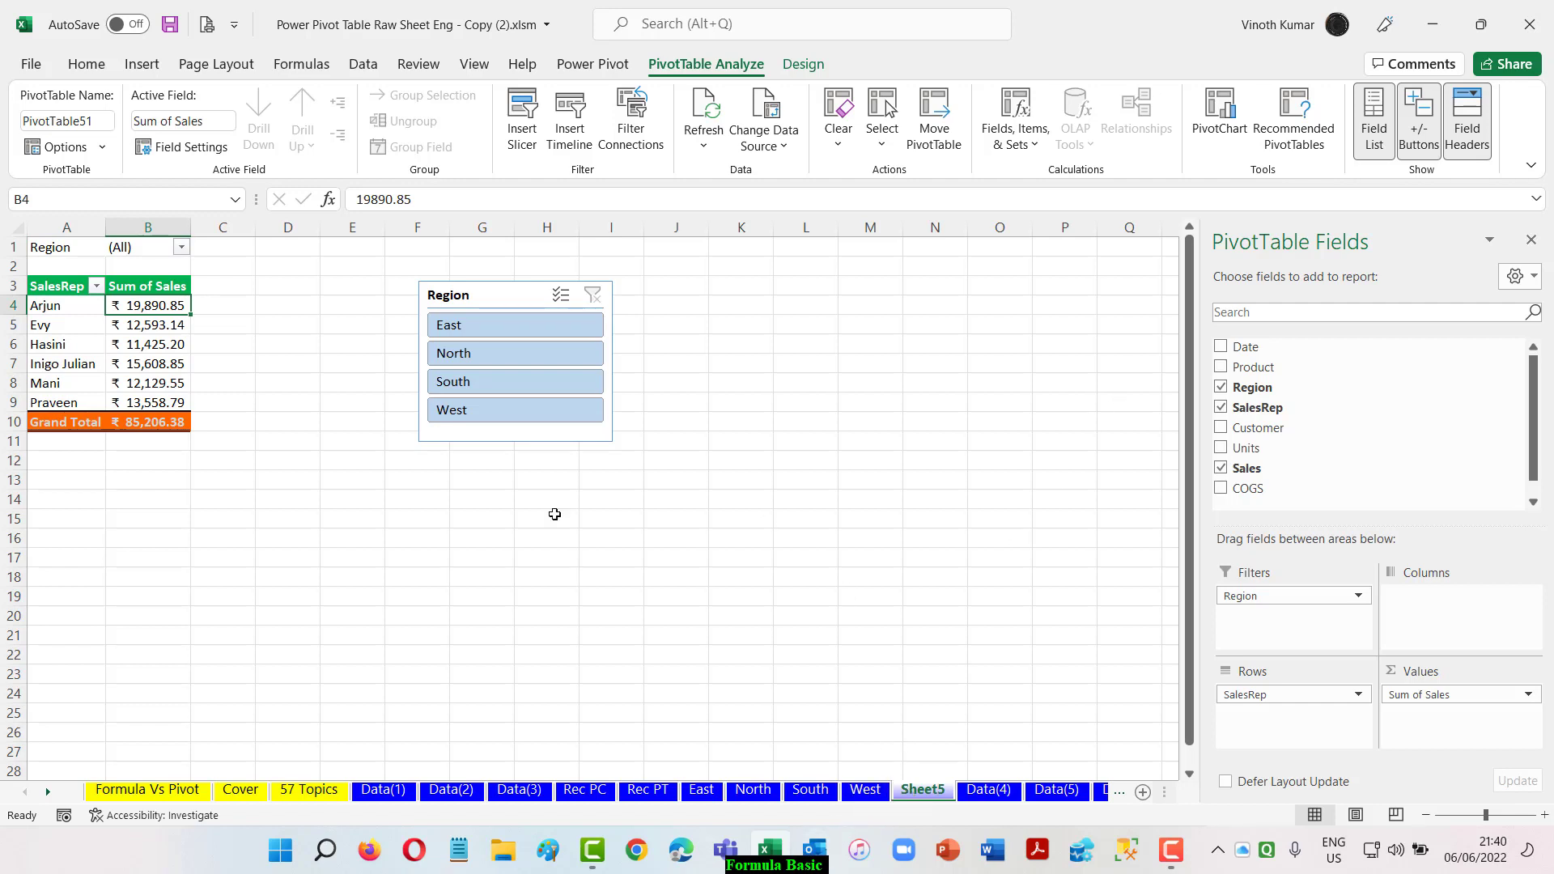
left_click(496, 410)
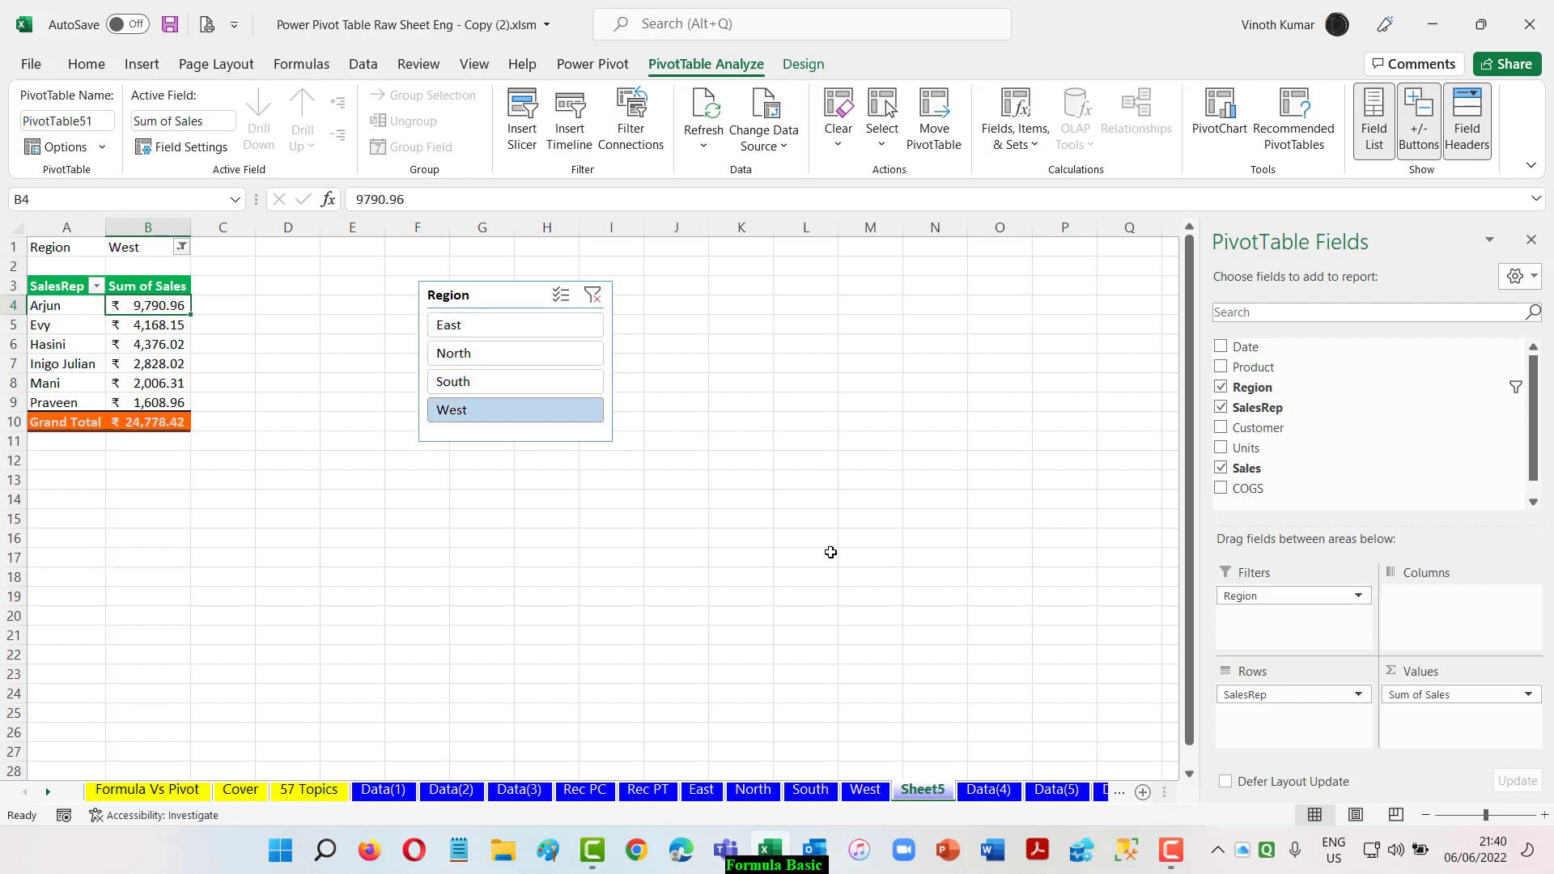
left_click(593, 296)
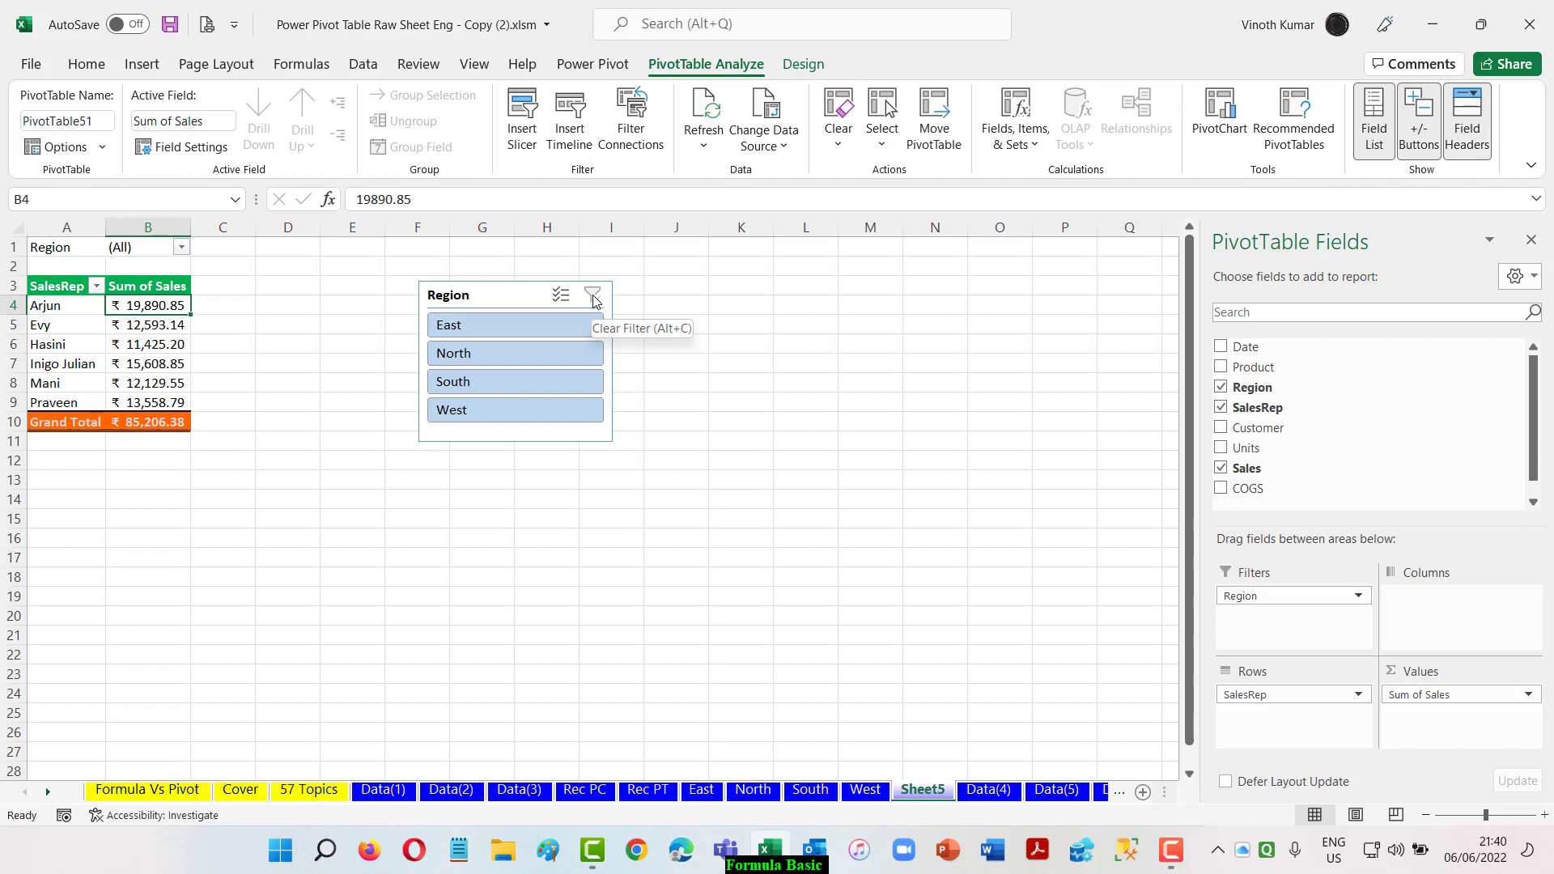
- Review the notes above the Data(4) table on report filters, report filter pages, slicers and combining filters with slicers
left_click(988, 790)
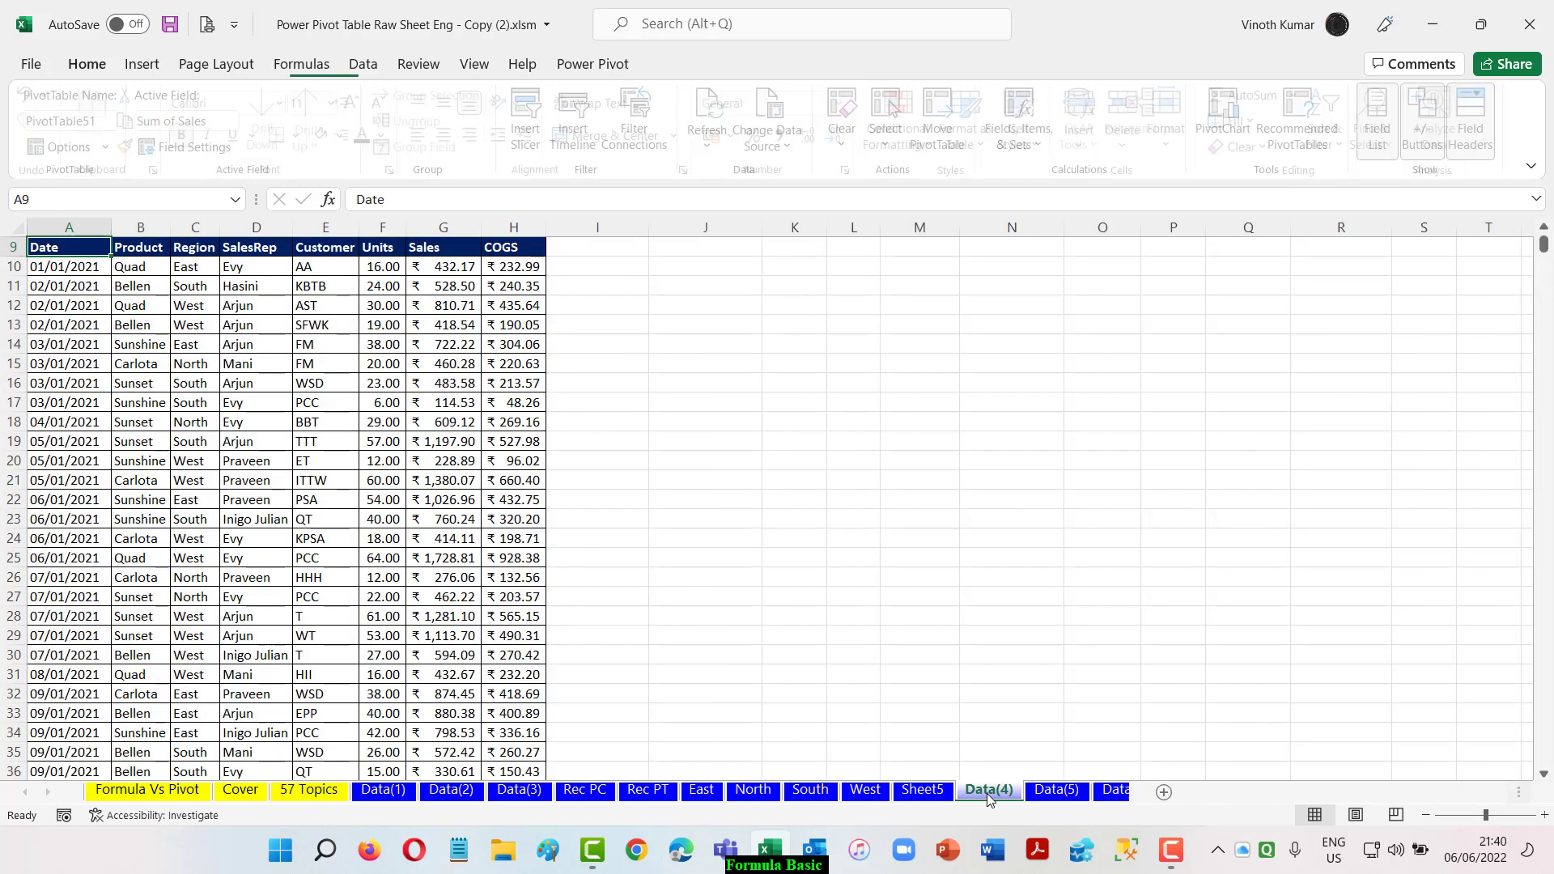
scroll(250, 578, "up", 3)
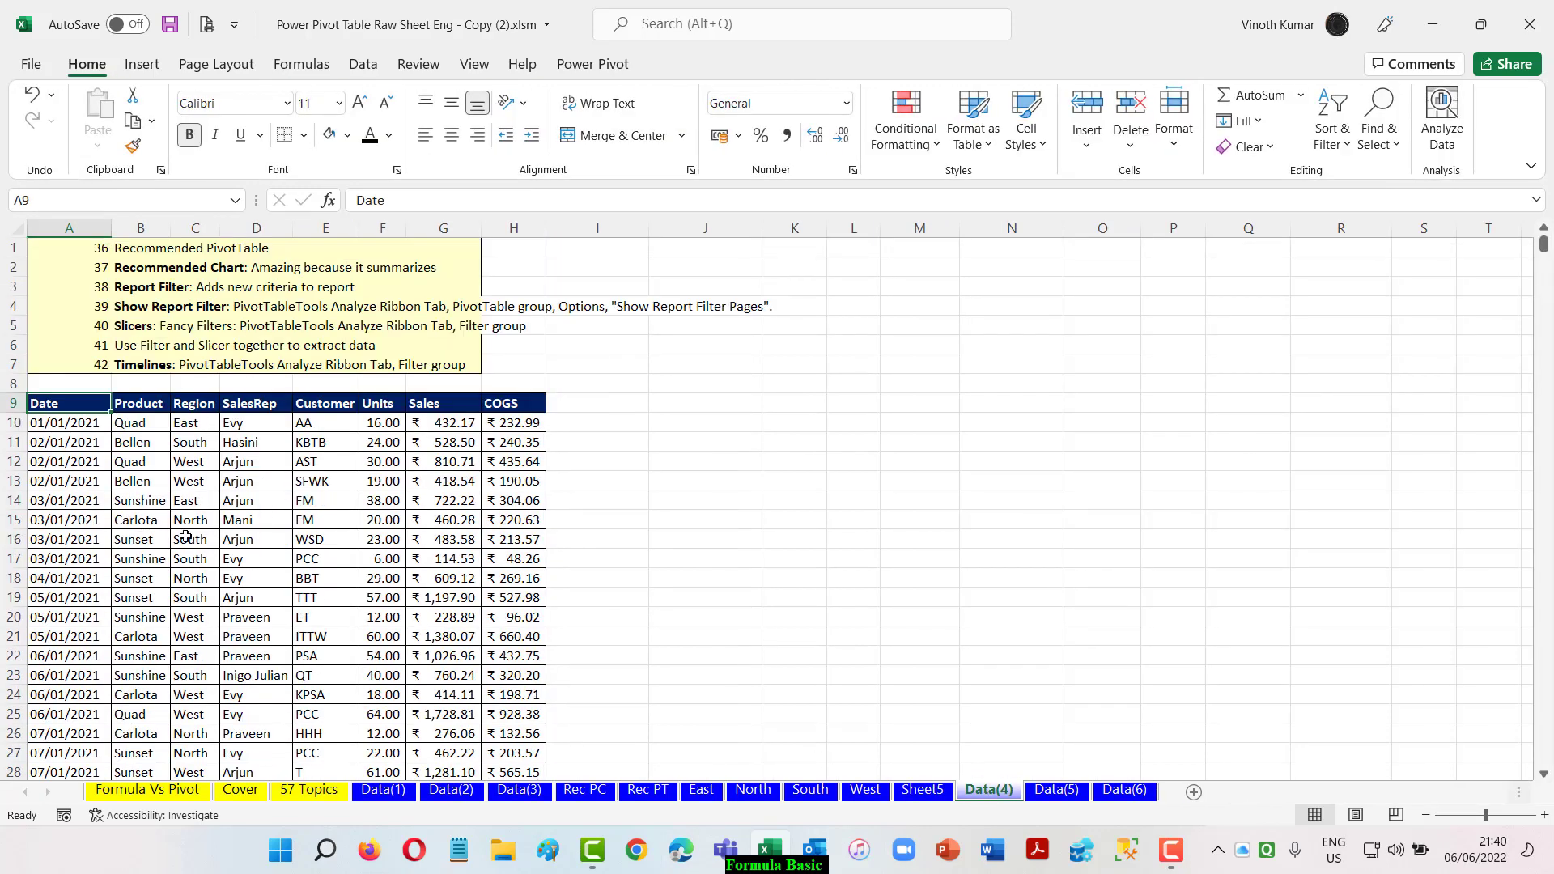
left_click(144, 286)
left_click(138, 305)
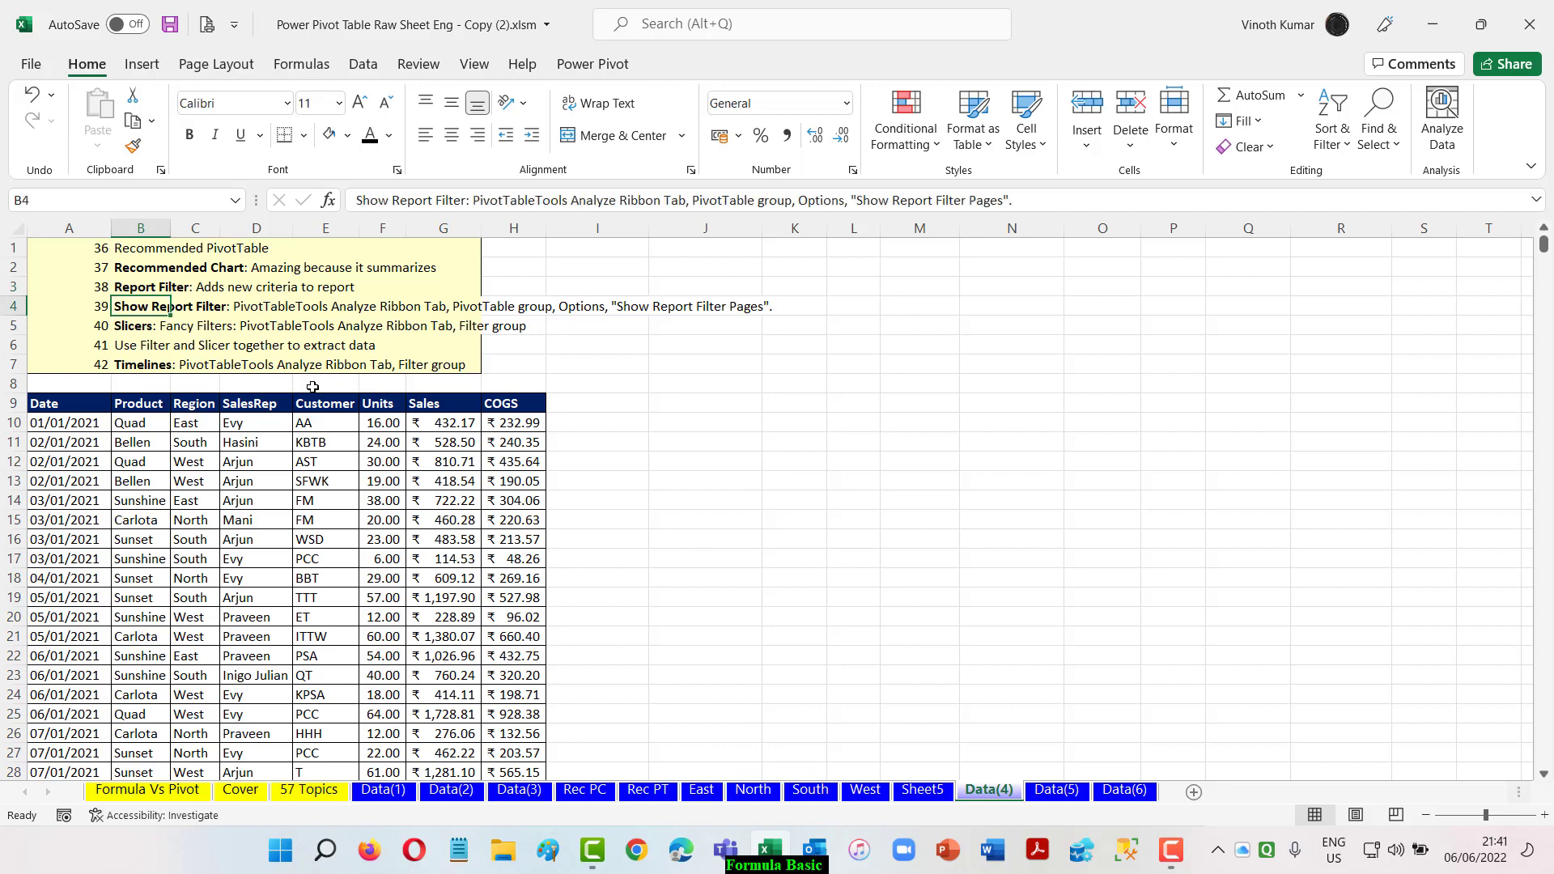
left_click(150, 326)
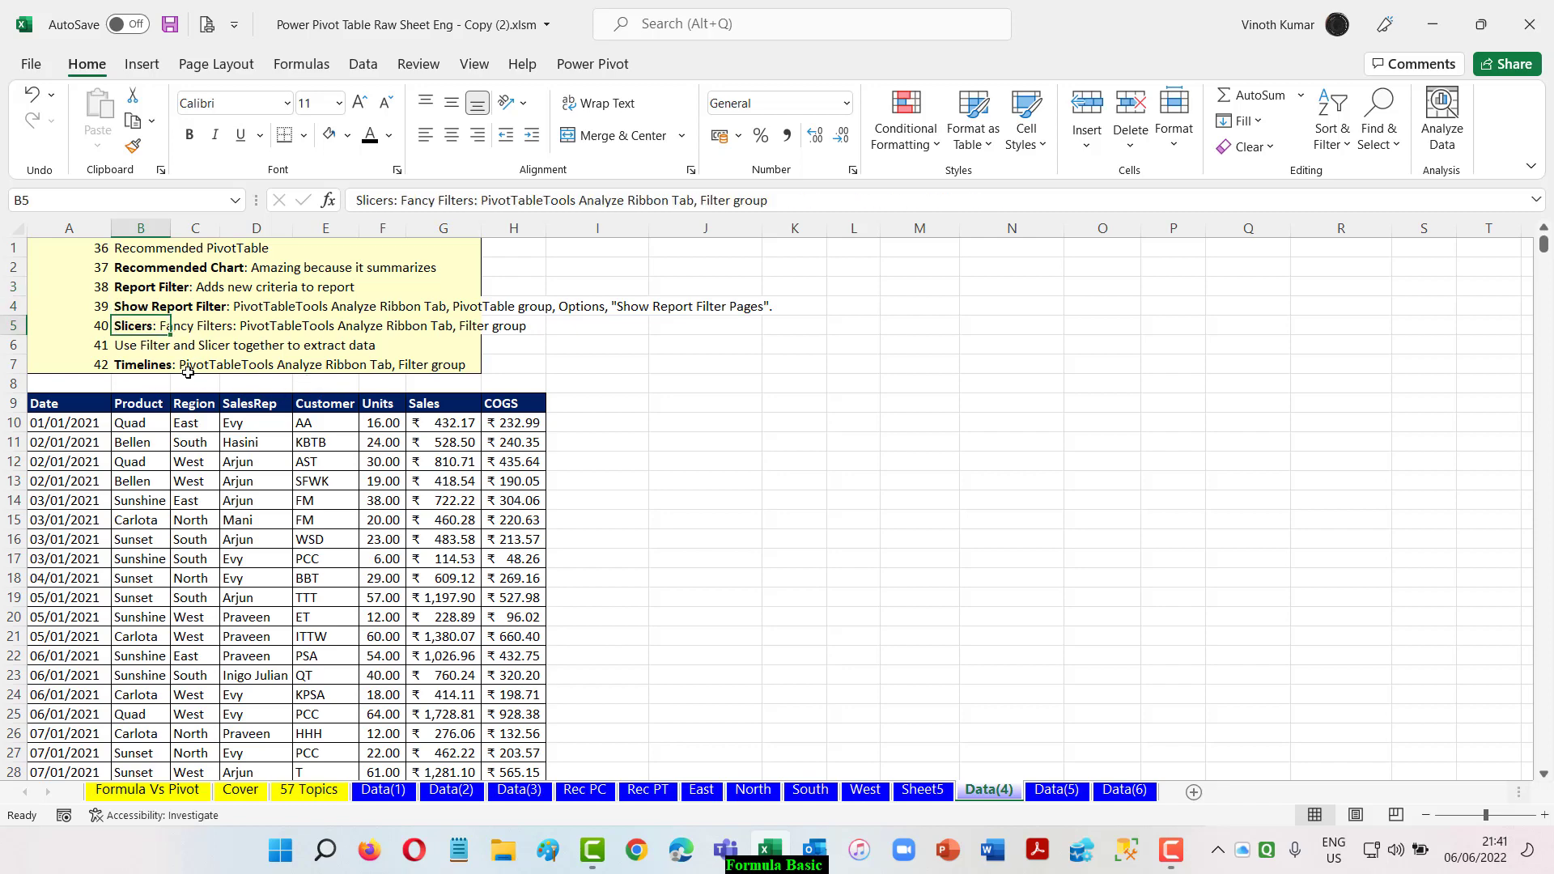
left_click(143, 349)
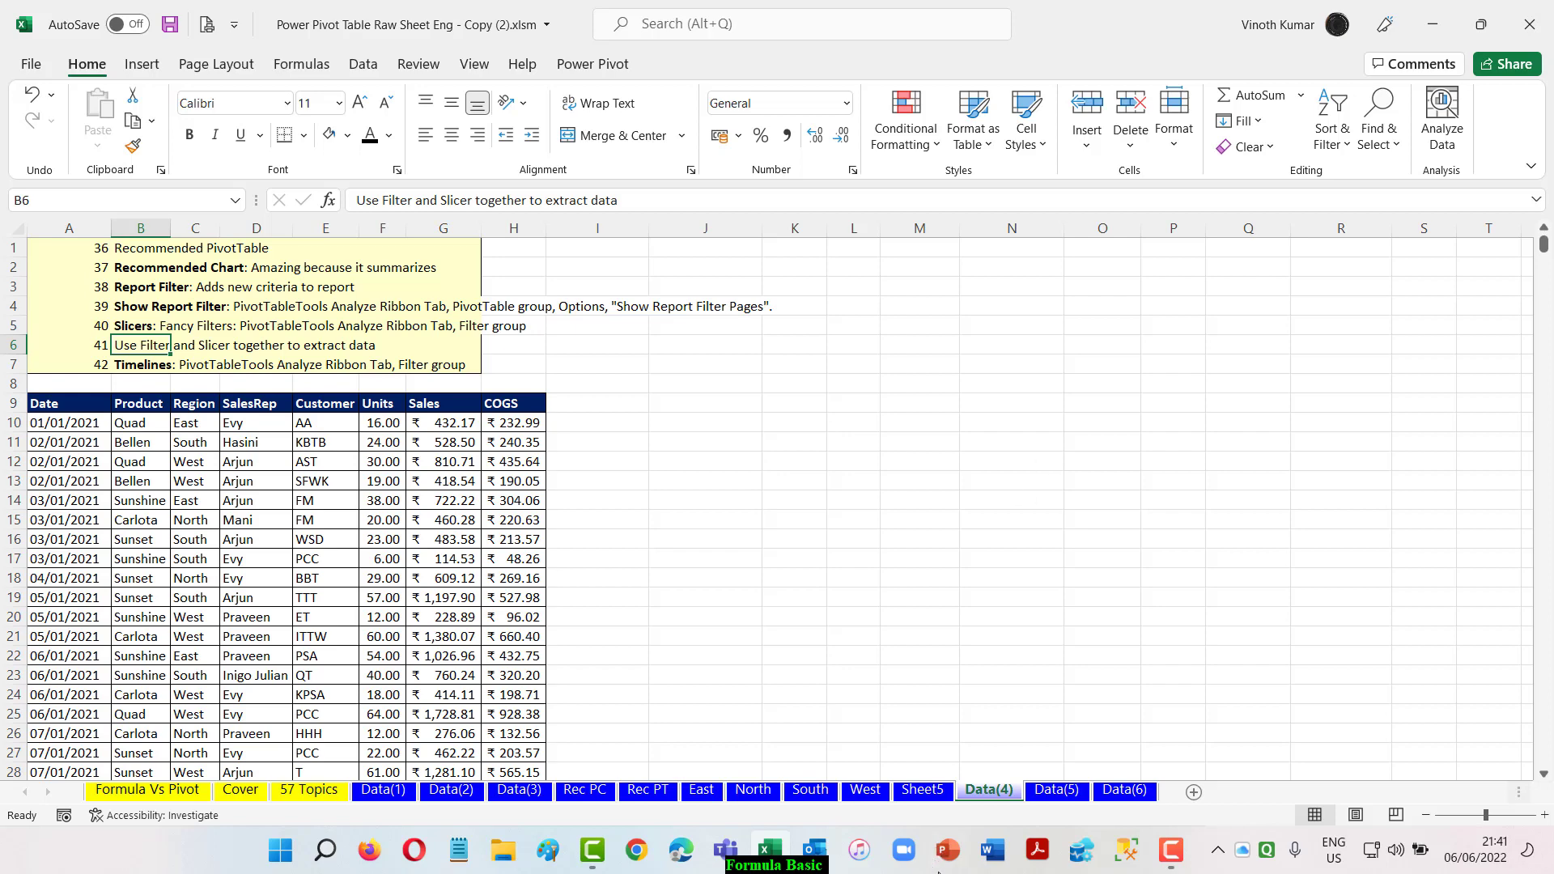
- Filter the Sheet5 PivotTable to East with the Region slicer and extract the first sales rep's underlying records to a new sheet
left_click(922, 790)
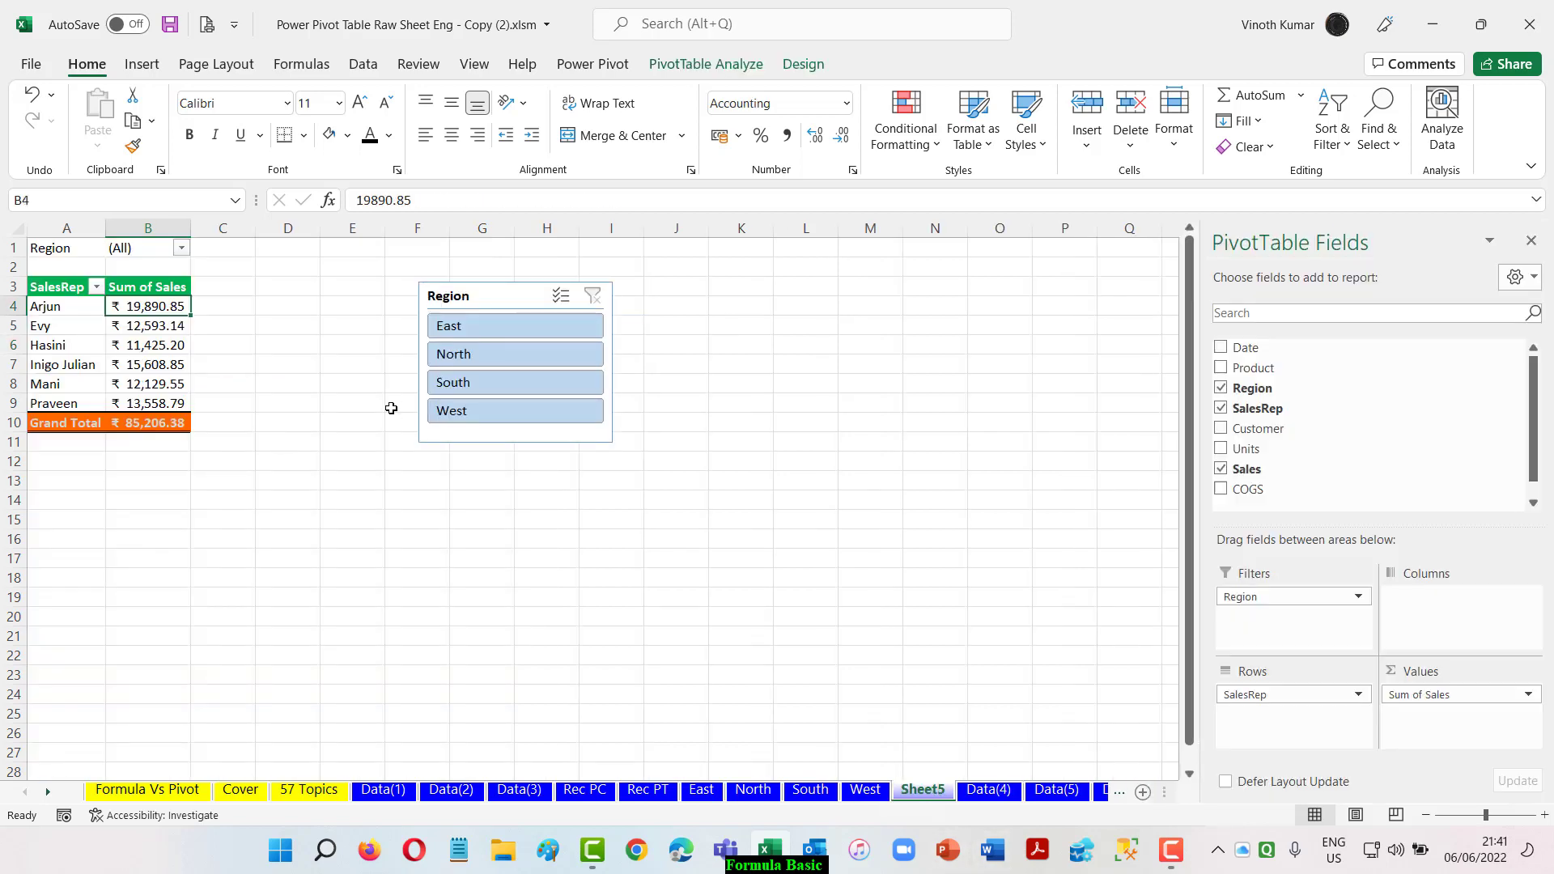
left_click(480, 329)
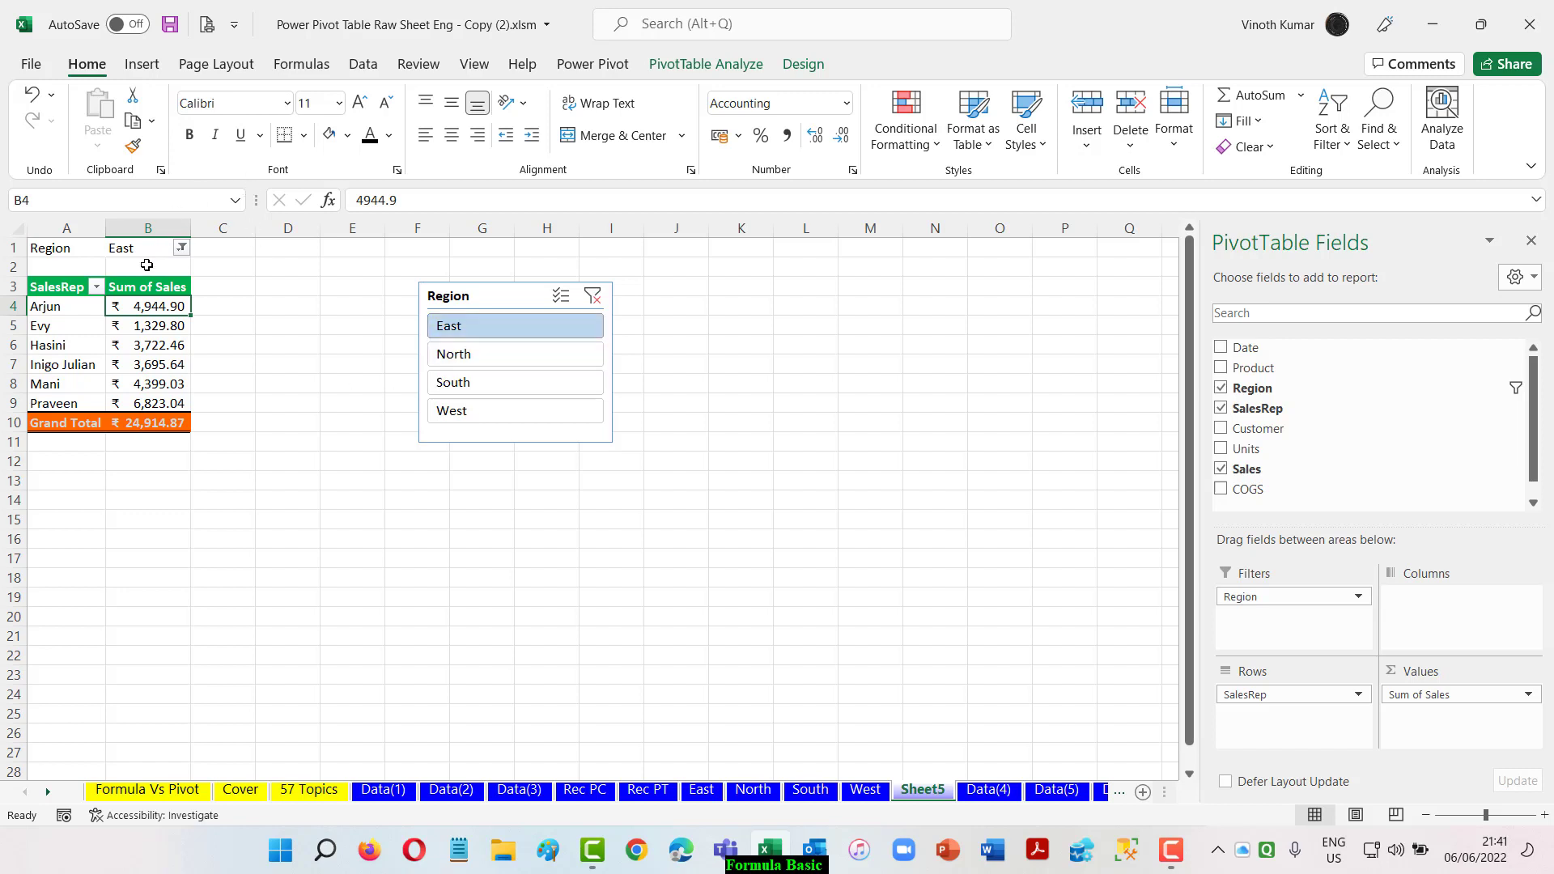
double_click(135, 305)
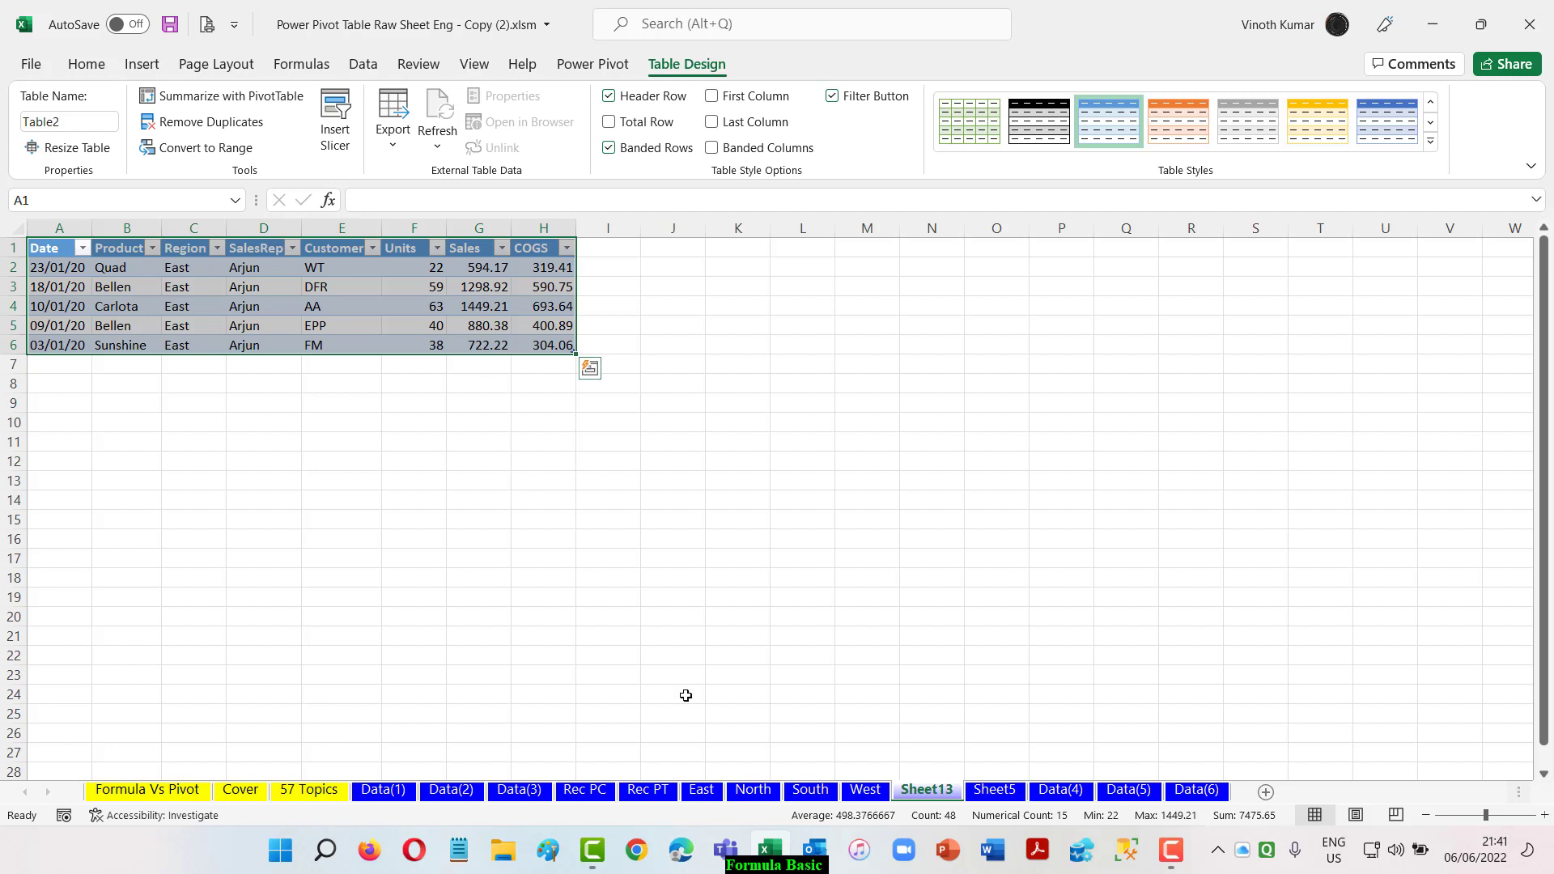
- Delete the extracted records sheet and remove Region from the Sheet5 PivotTable's report filter
right_click(931, 793)
left_click(985, 537)
left_click(740, 479)
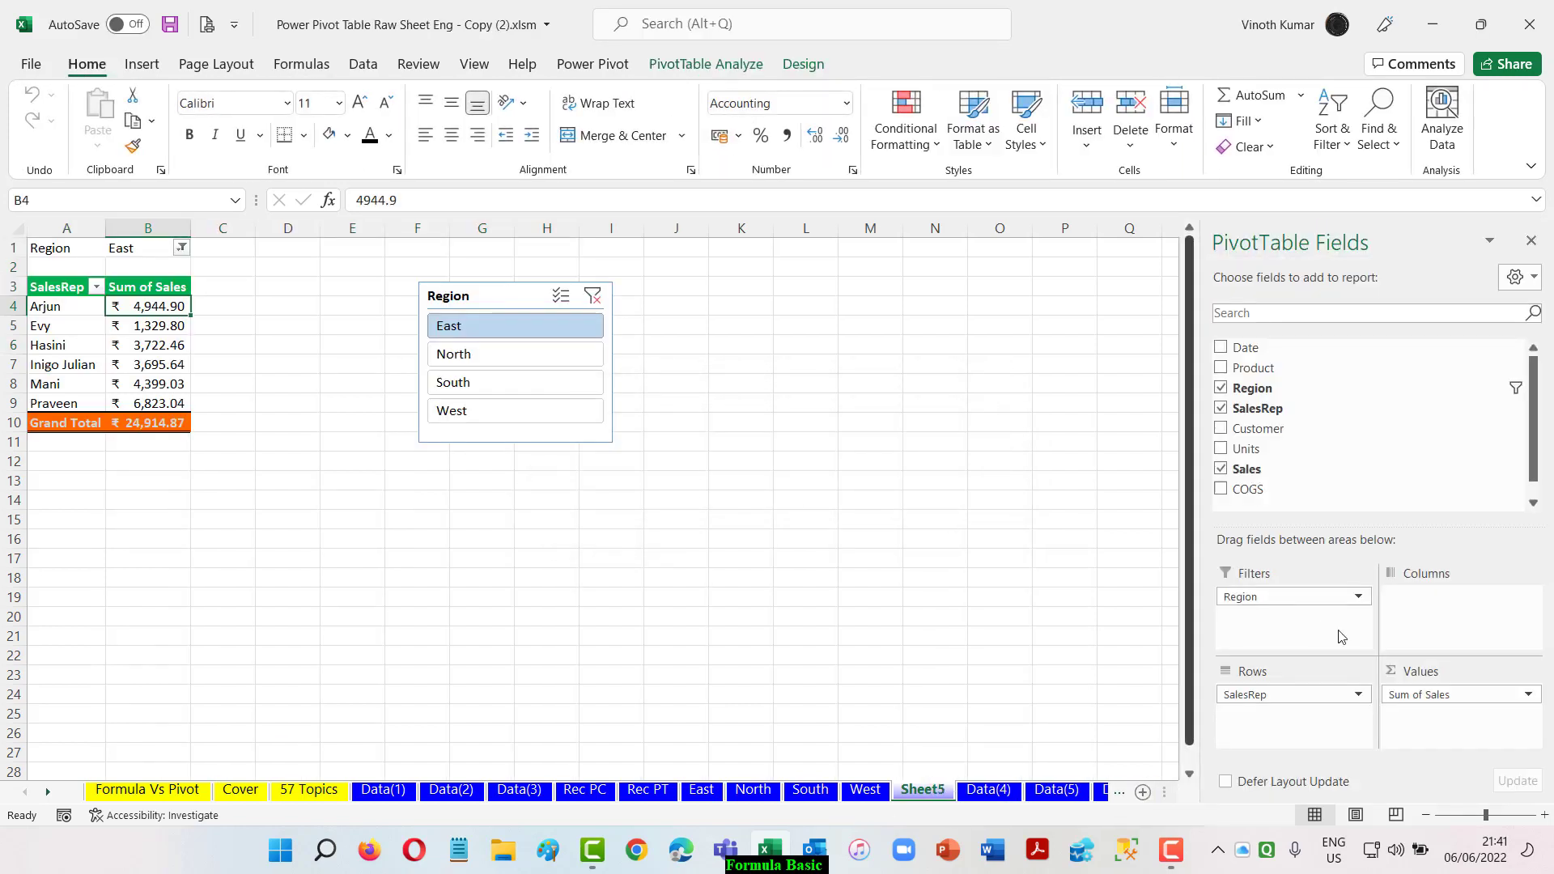
left_click_drag(1263, 597, 944, 581)
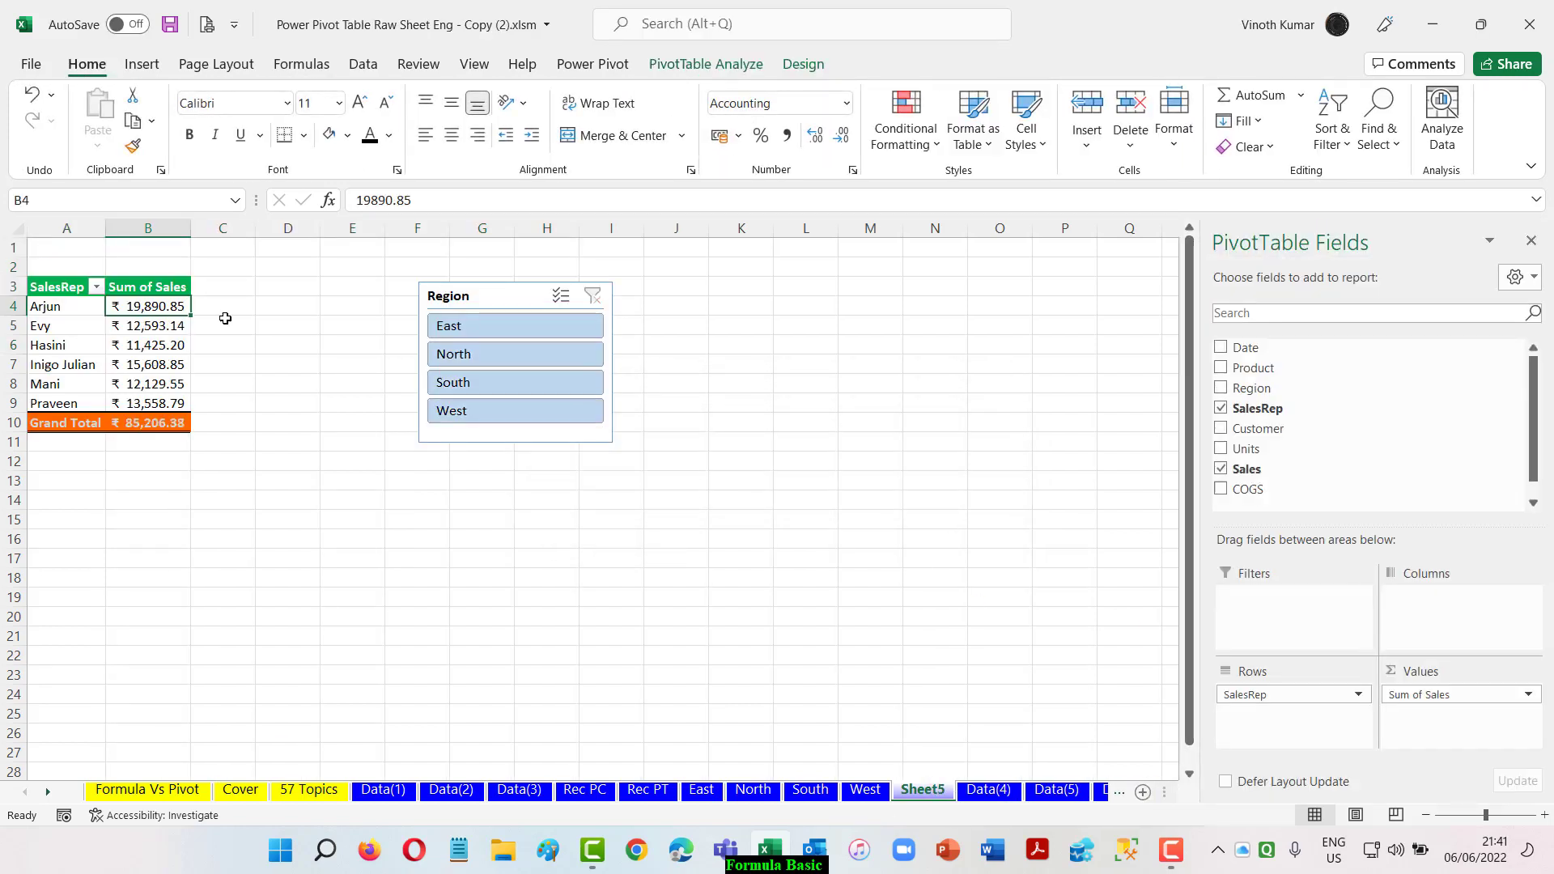
- Filter the Sheet5 PivotTable to East using only the Region slicer and extract the first sales rep's underlying records
mouse_move(154, 309)
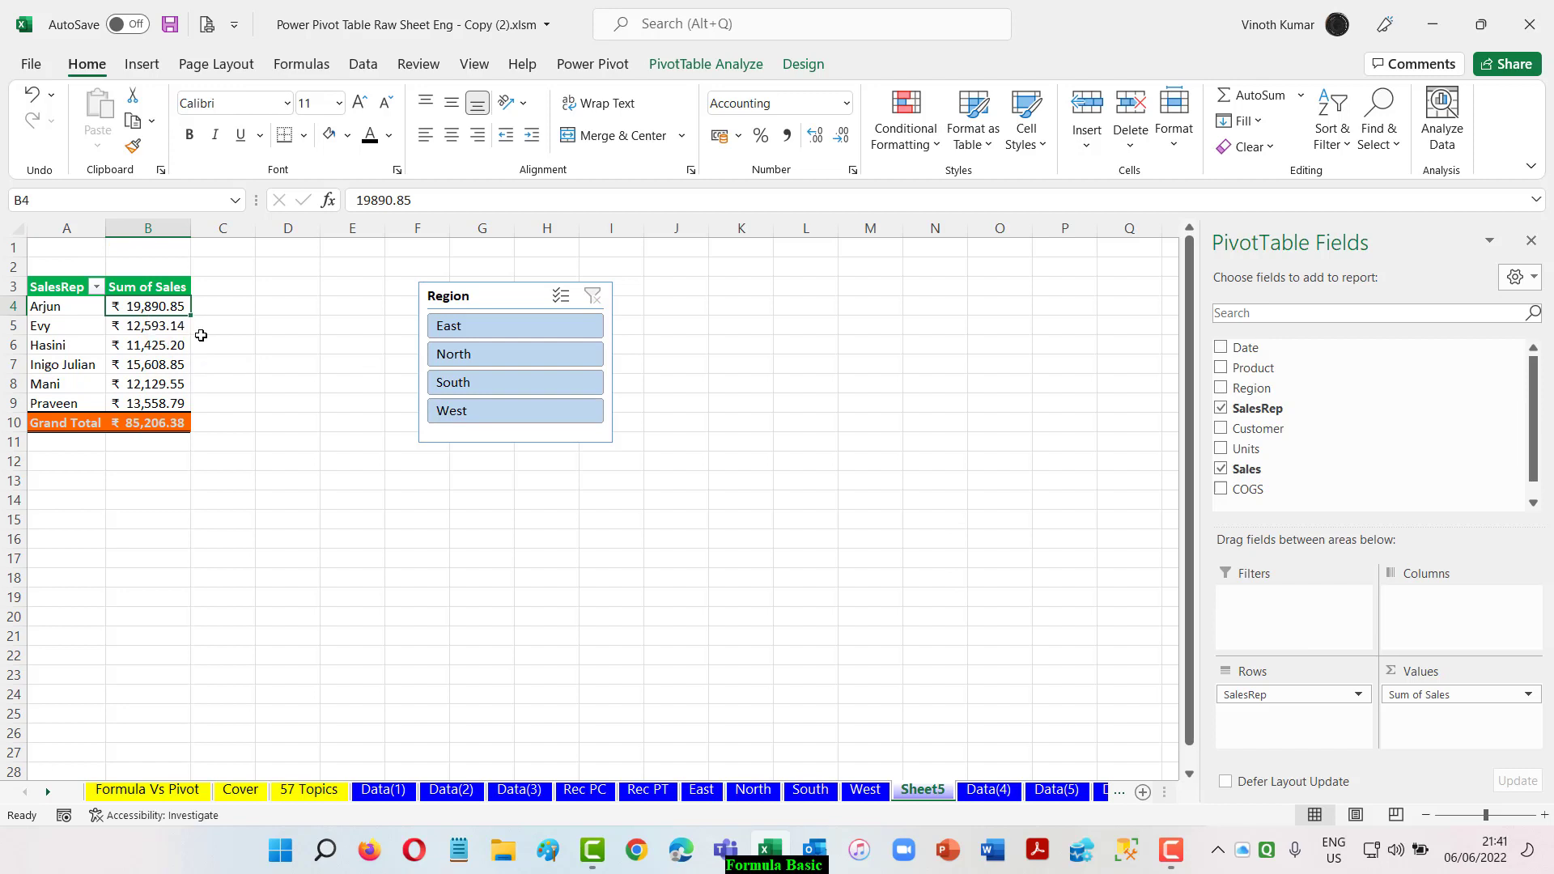
left_click(488, 327)
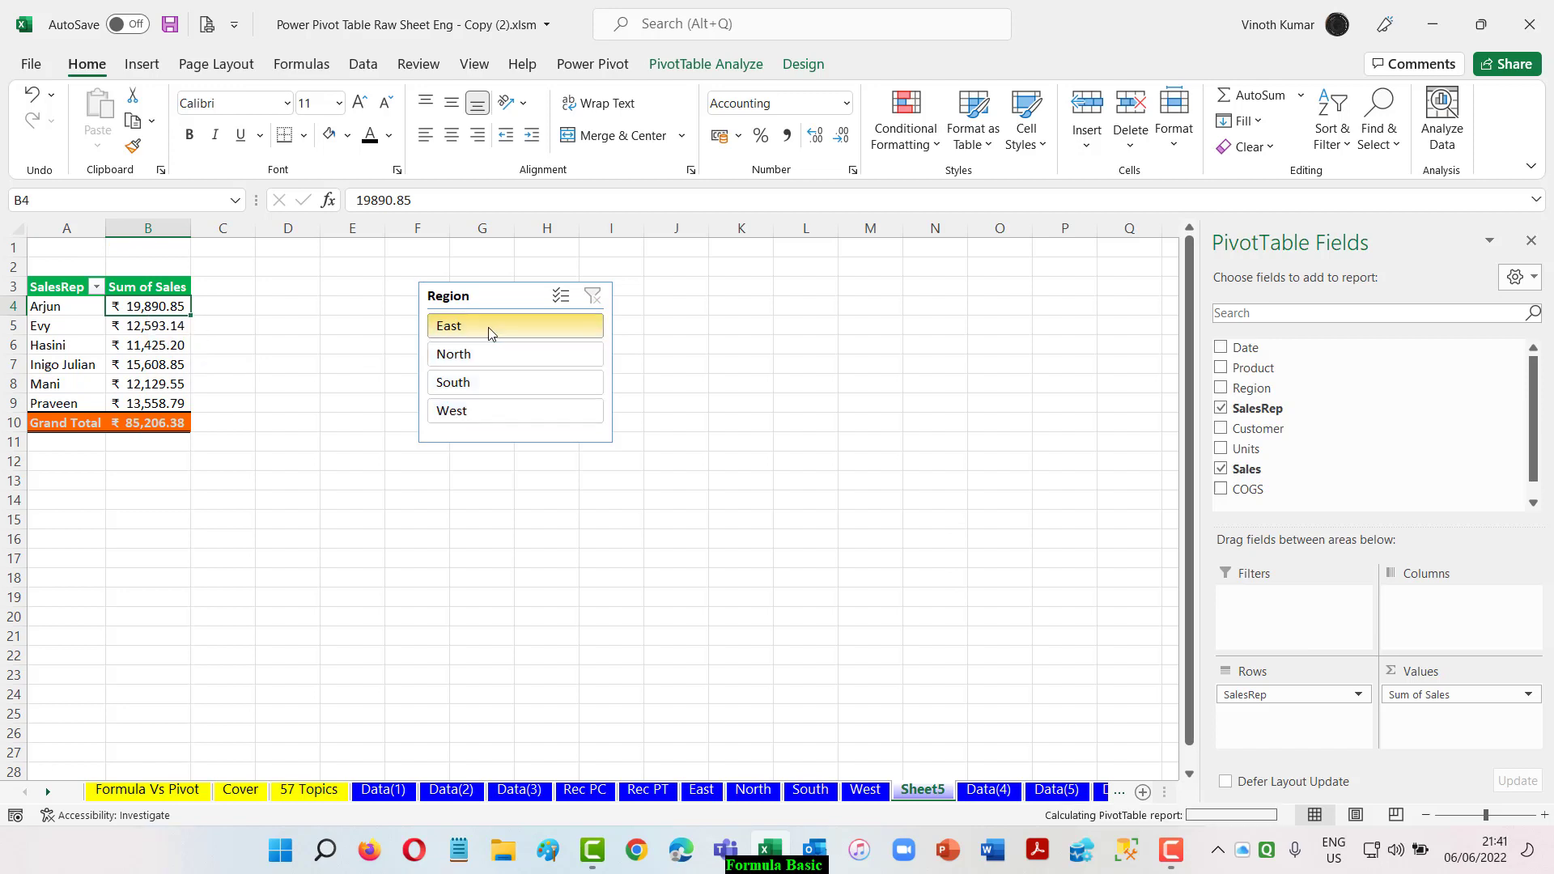
double_click(131, 308)
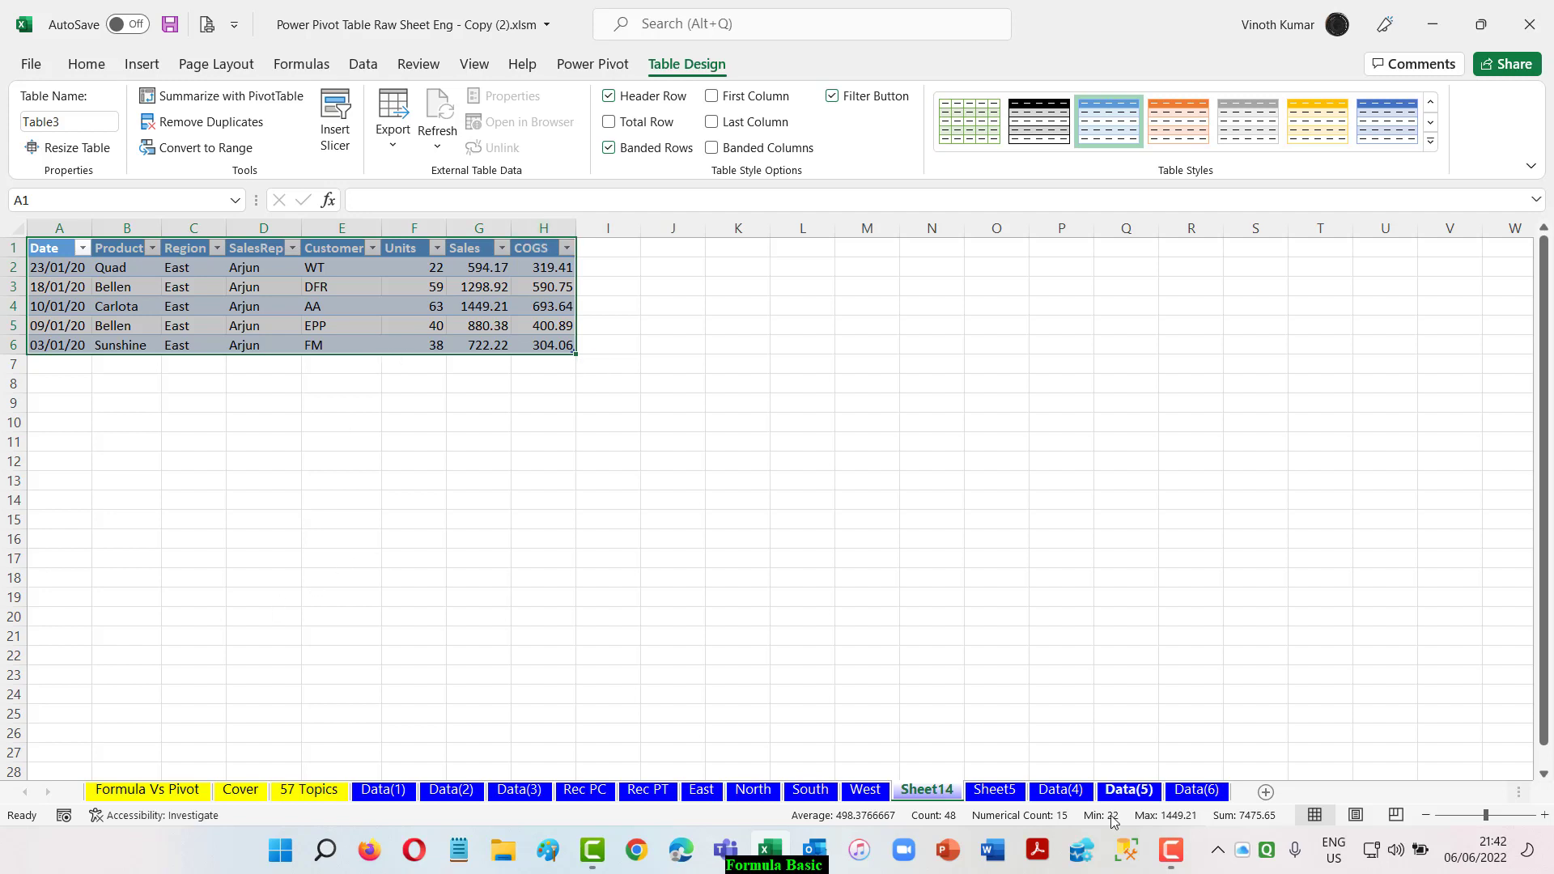
- Delete the newly extracted records sheet and add Region back as the Sheet5 PivotTable's report filter
right_click(925, 793)
left_click(992, 538)
left_click(745, 479)
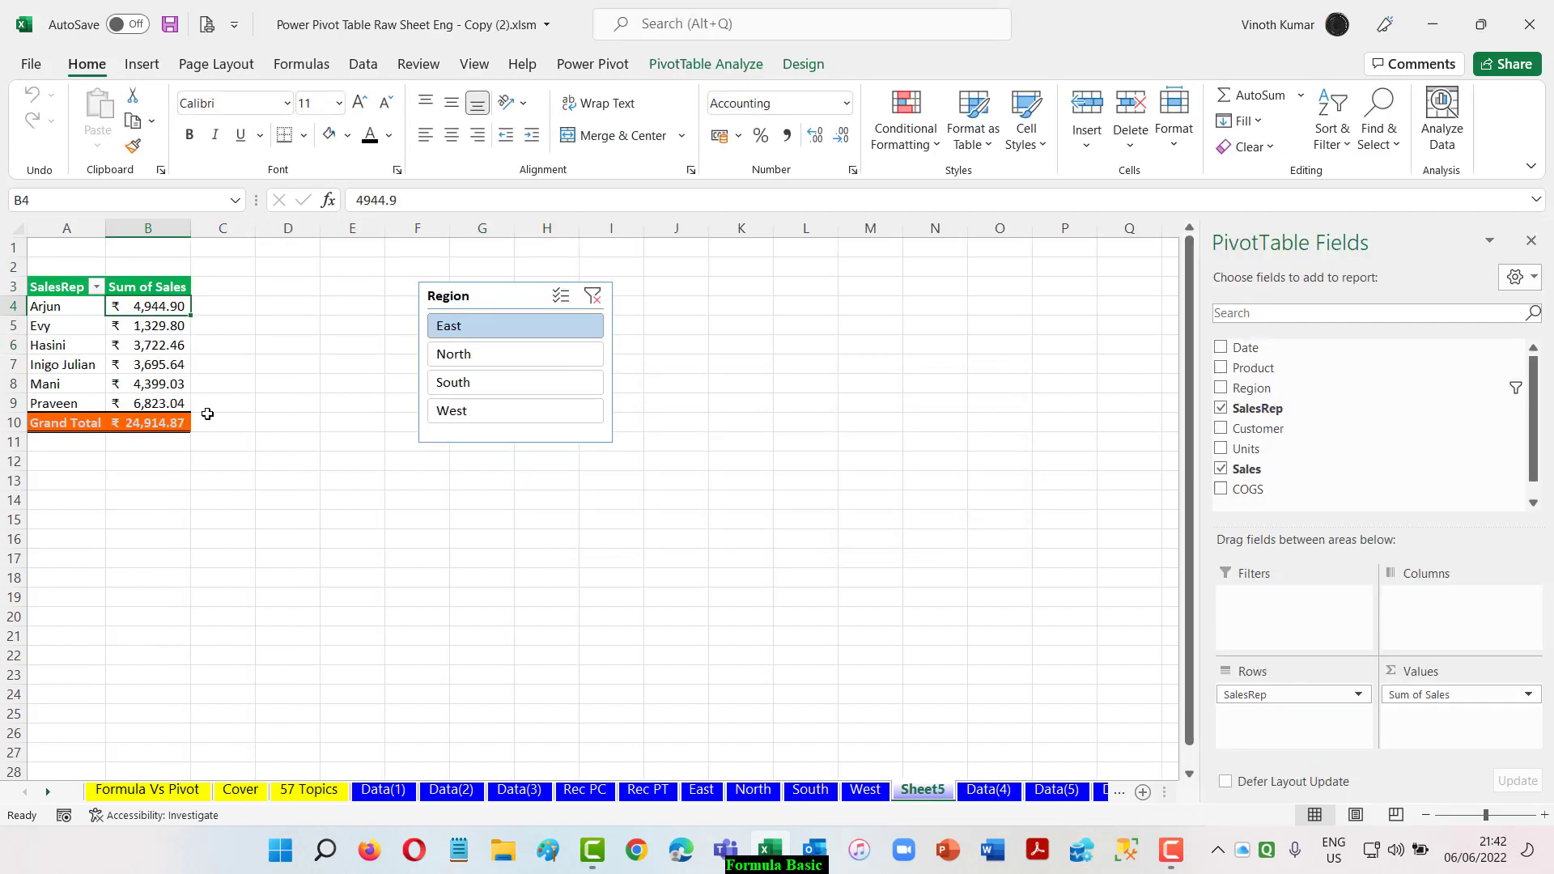
left_click_drag(1252, 389, 1311, 615)
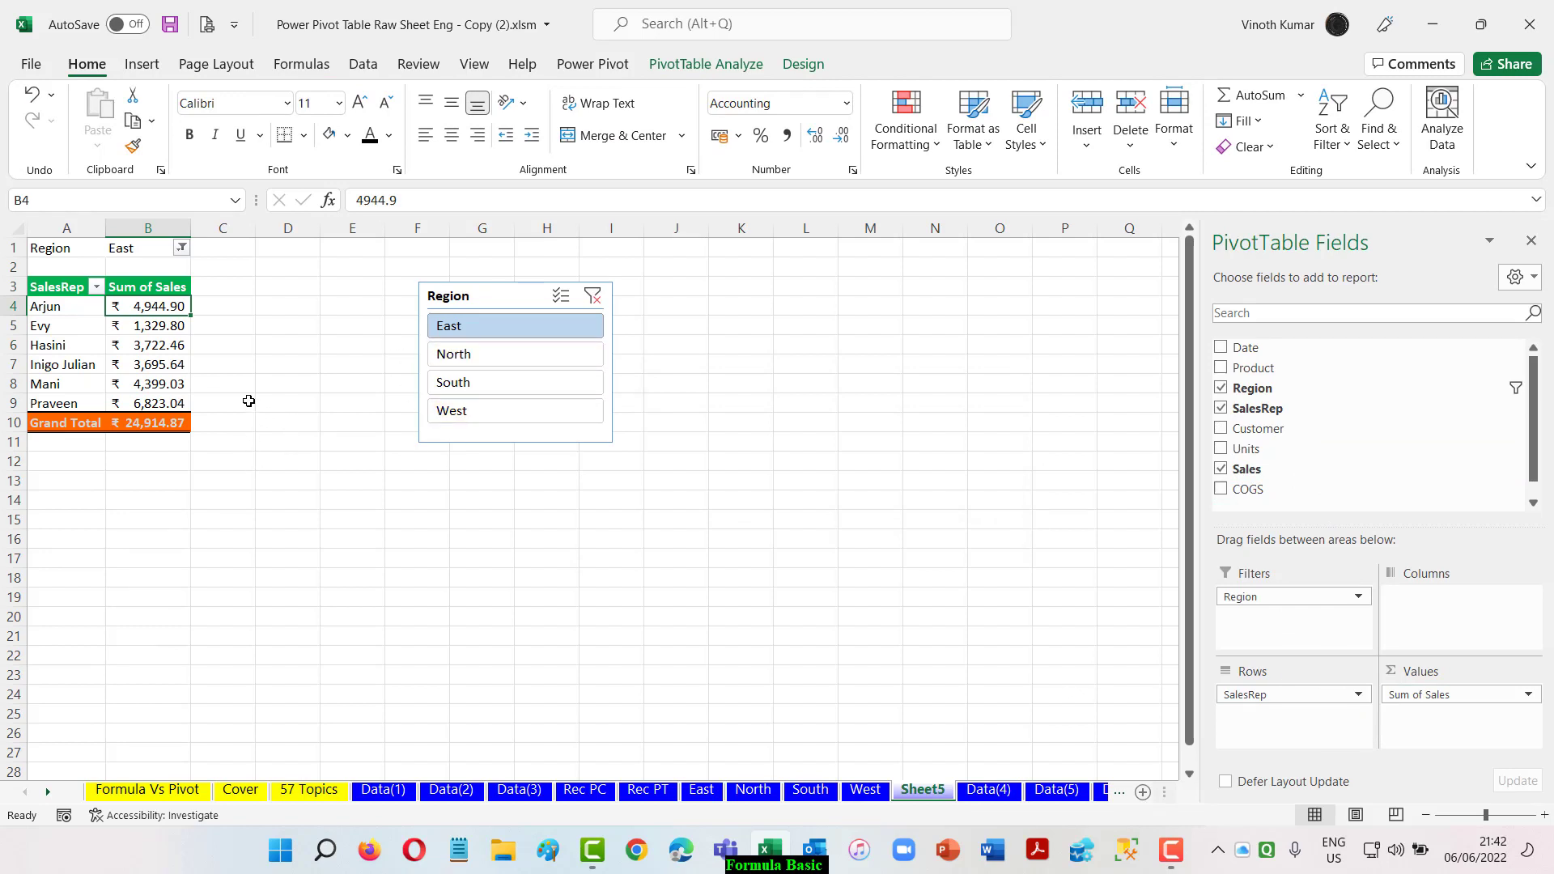
- Extract the second sales rep's East records from the Sheet5 PivotTable and delete the resulting sheet
double_click(154, 327)
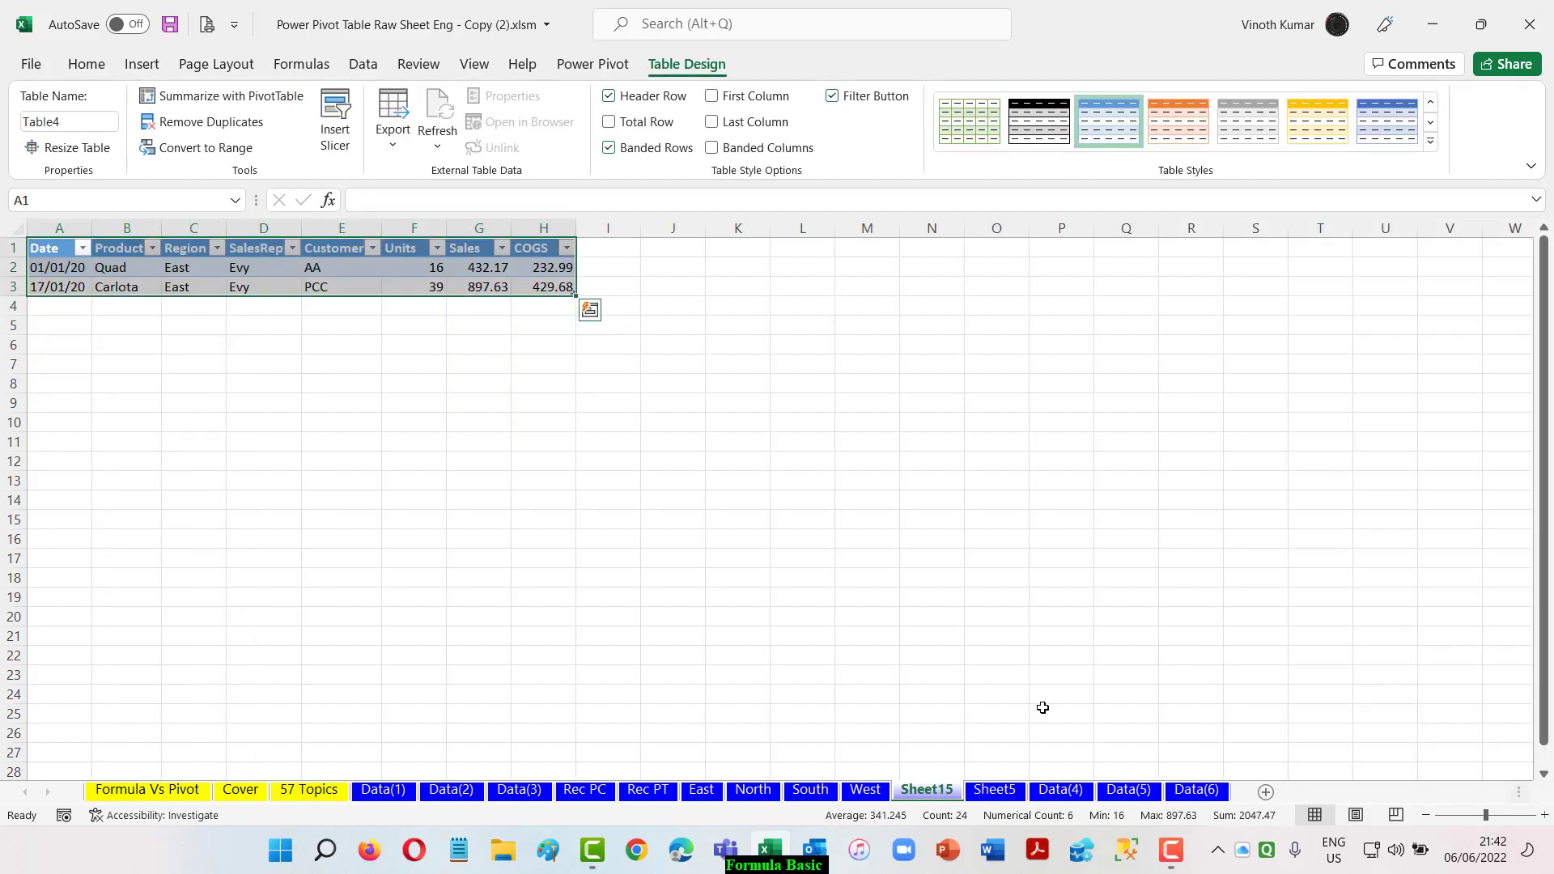
right_click(947, 797)
left_click(1008, 535)
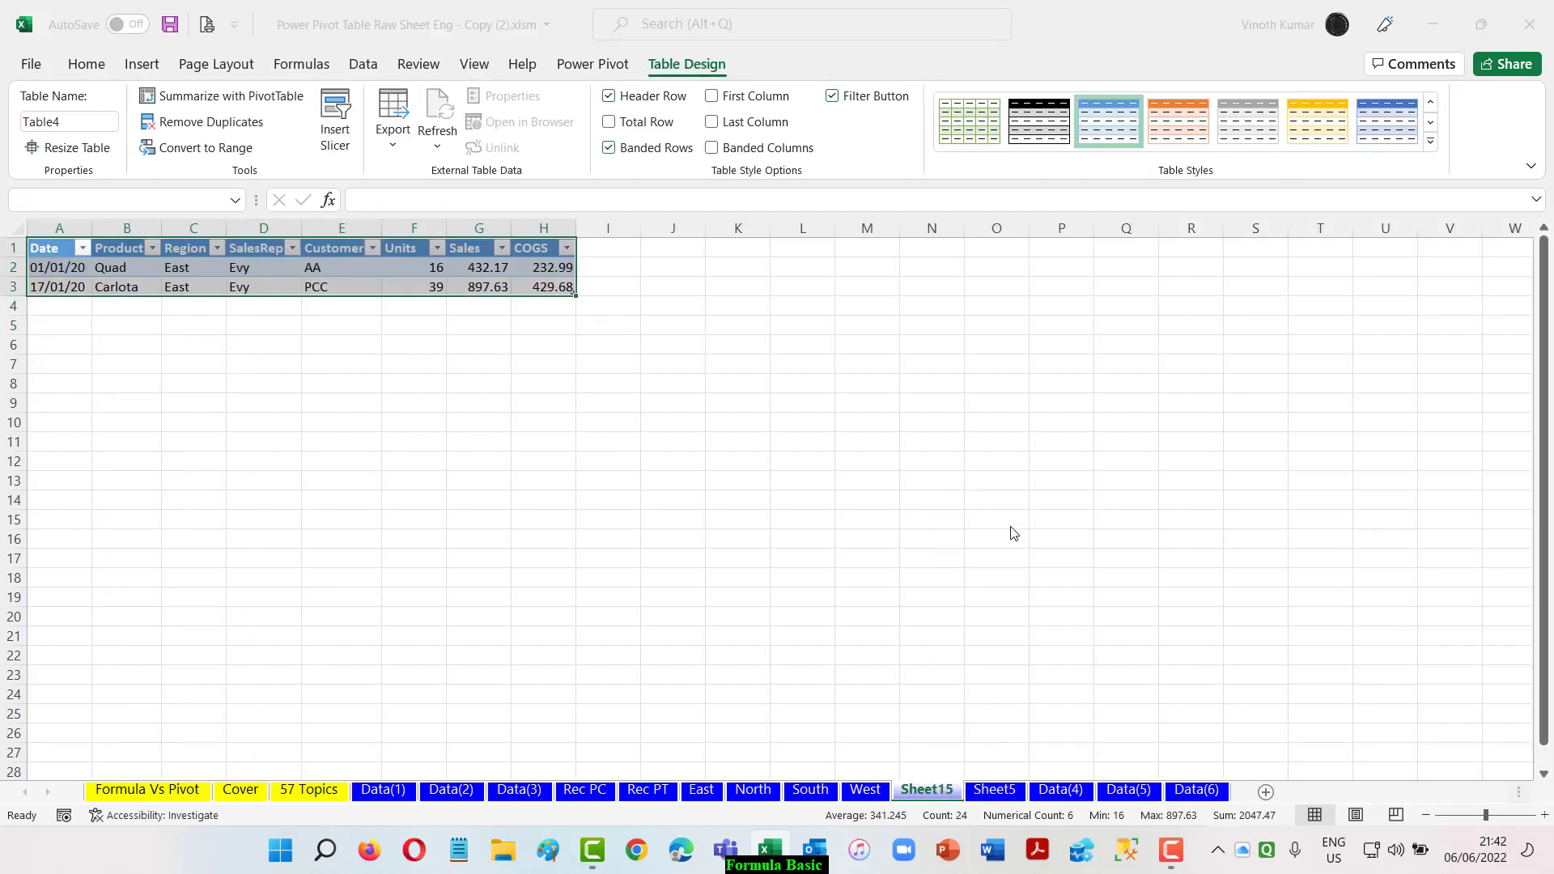
left_click(748, 478)
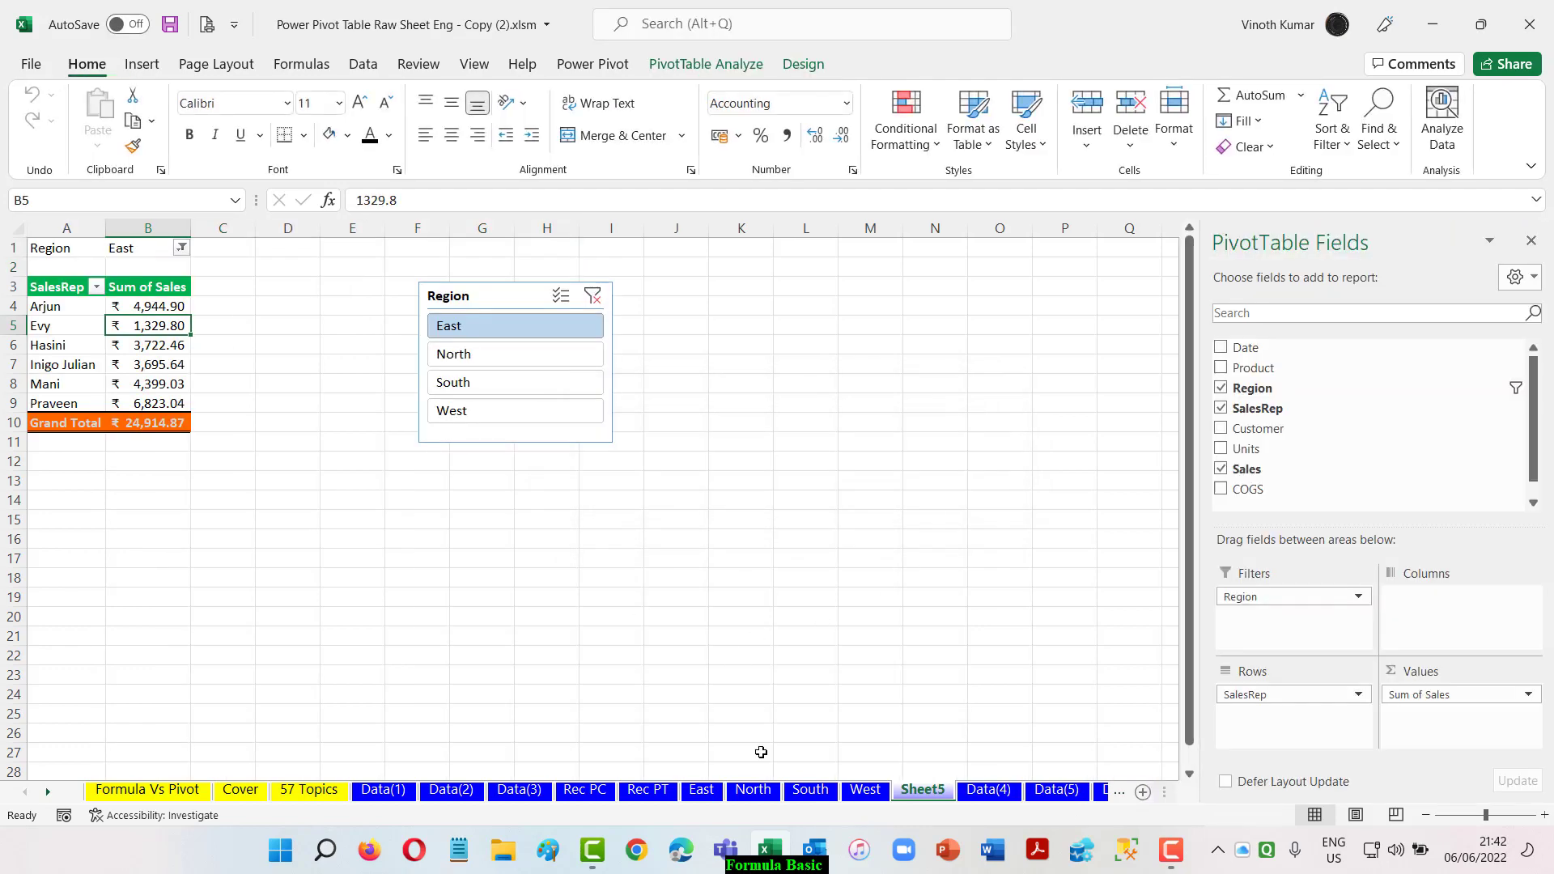
- Review the Timelines note on Data(4) and create a PivotTable from the range A9:H114 on a new worksheet
left_click(988, 790)
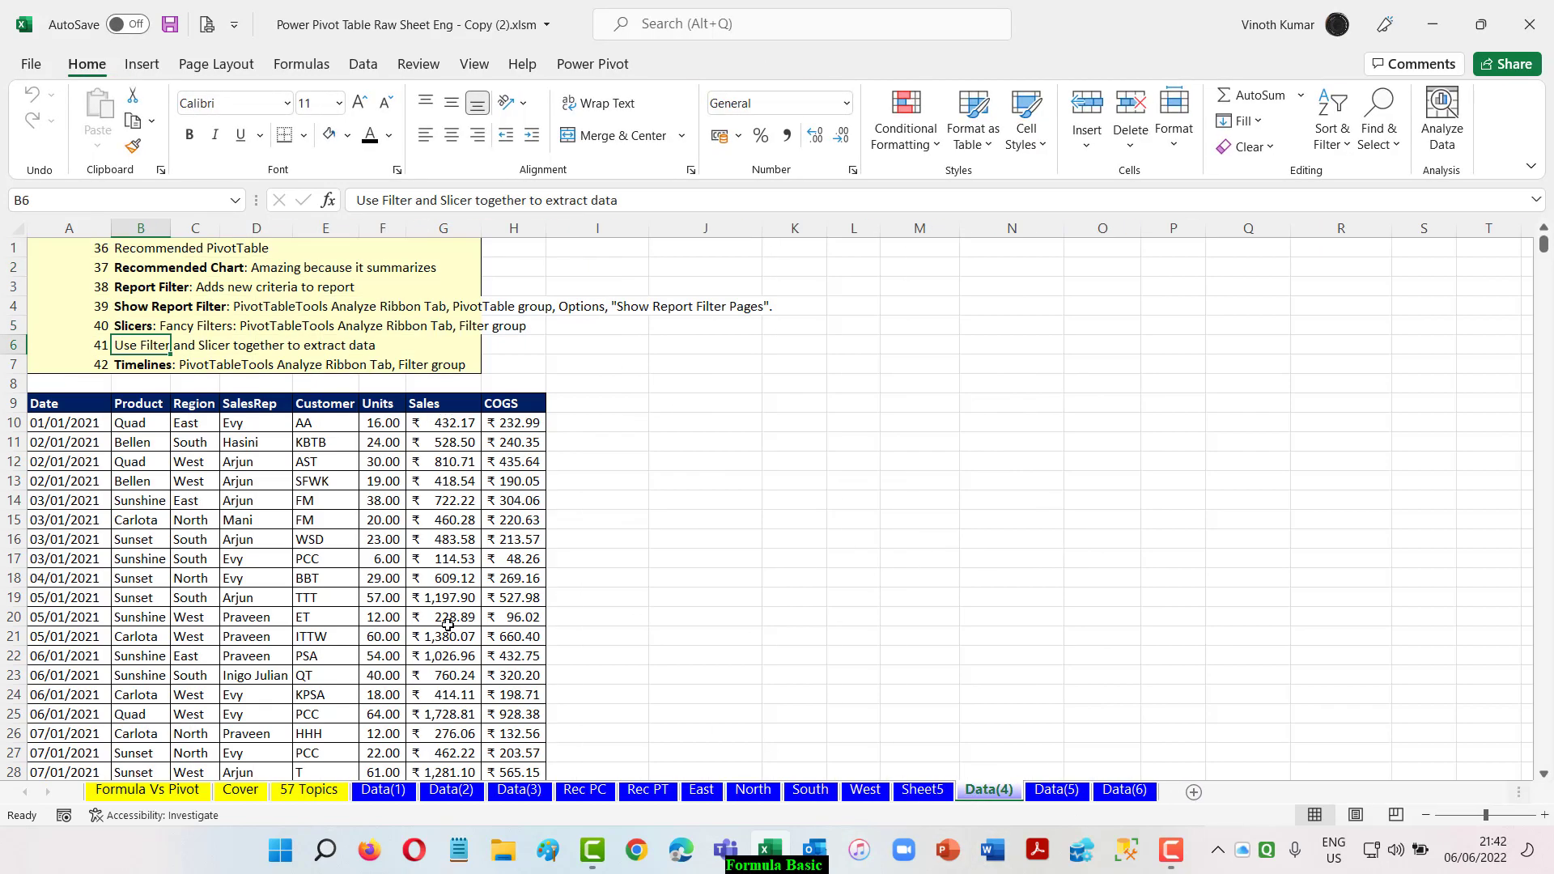
left_click(161, 365)
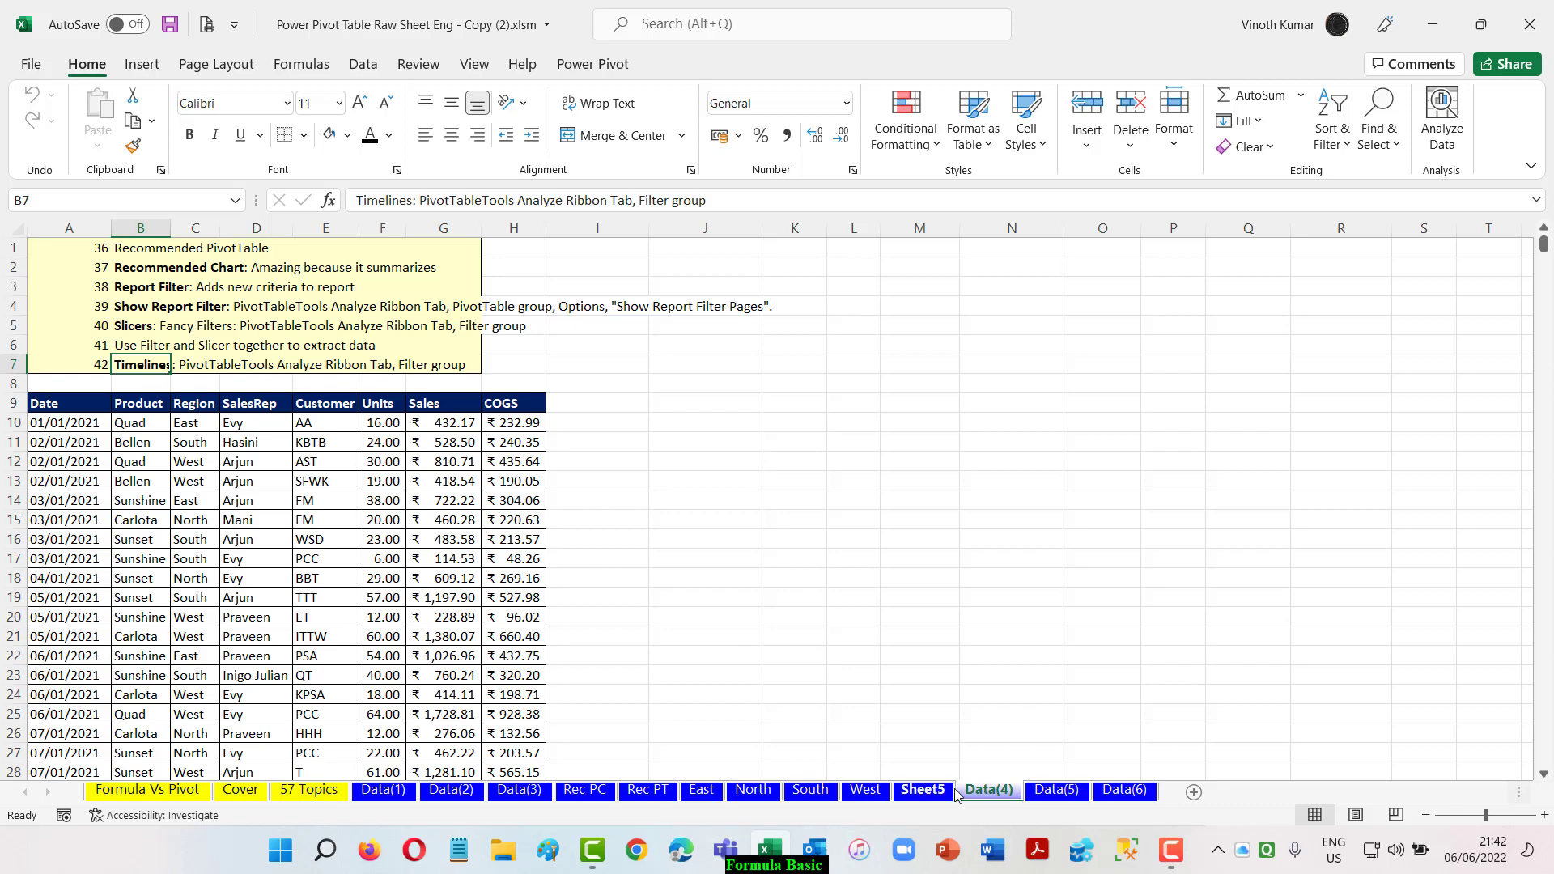
left_click(71, 406)
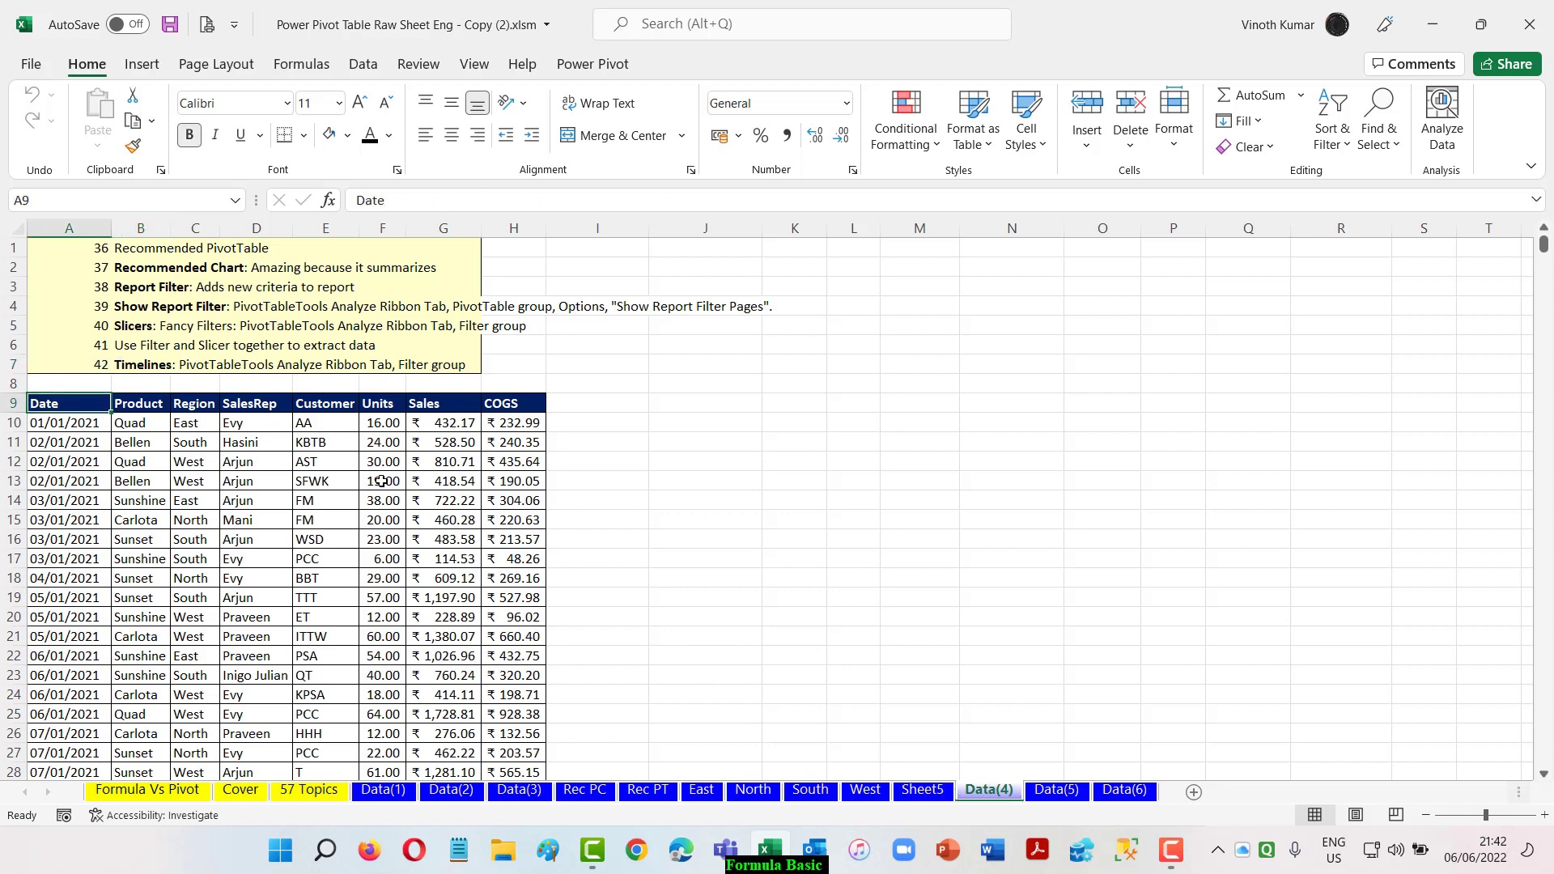
key("alt")
key("n")
key("v")
key("t")
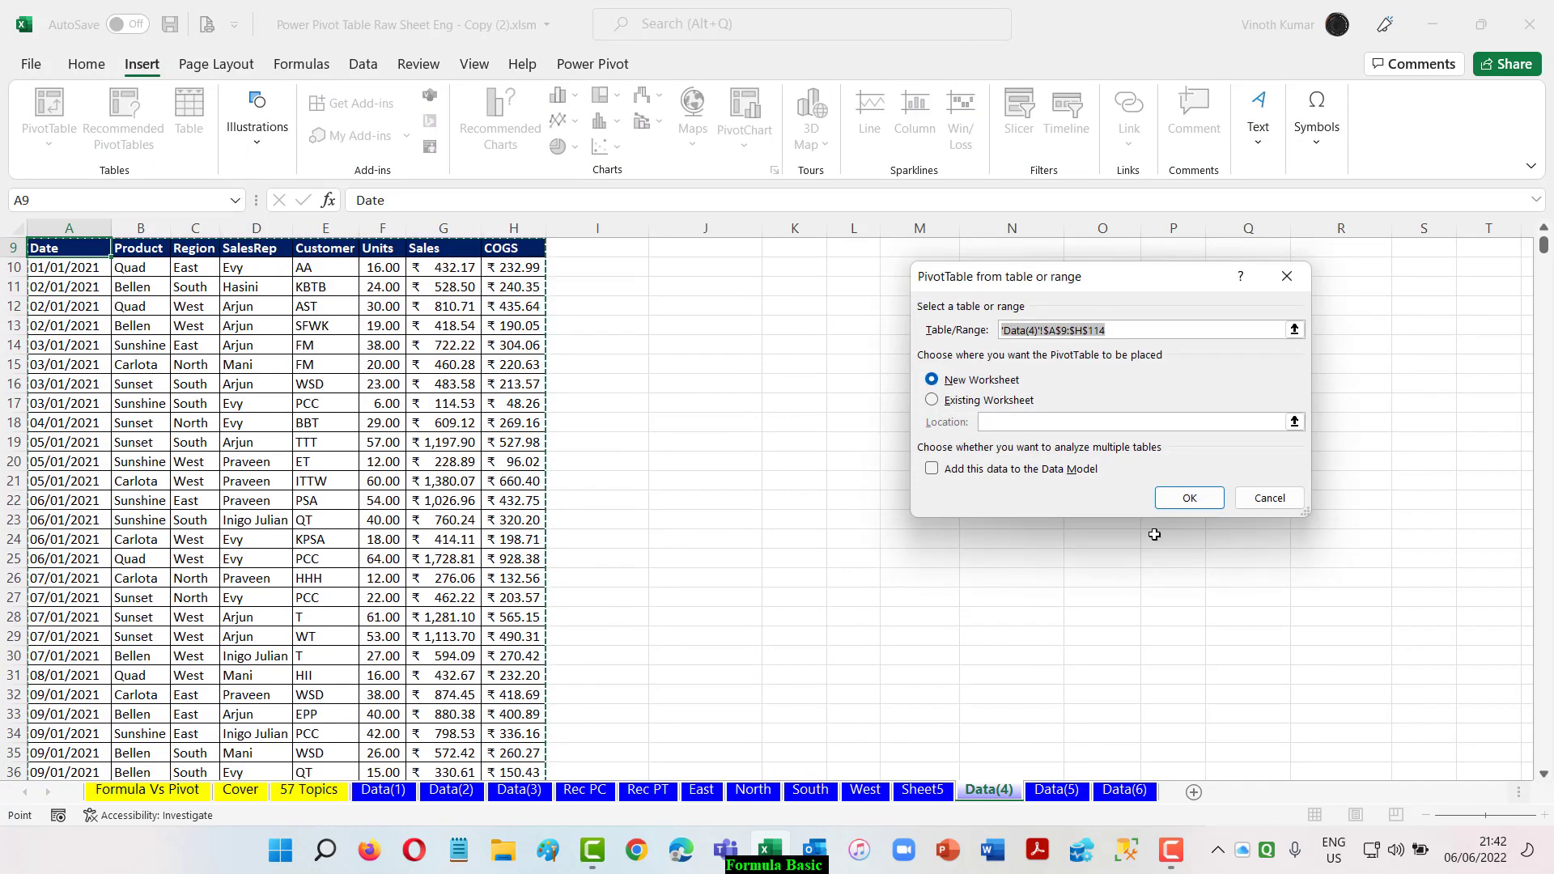
left_click(1189, 498)
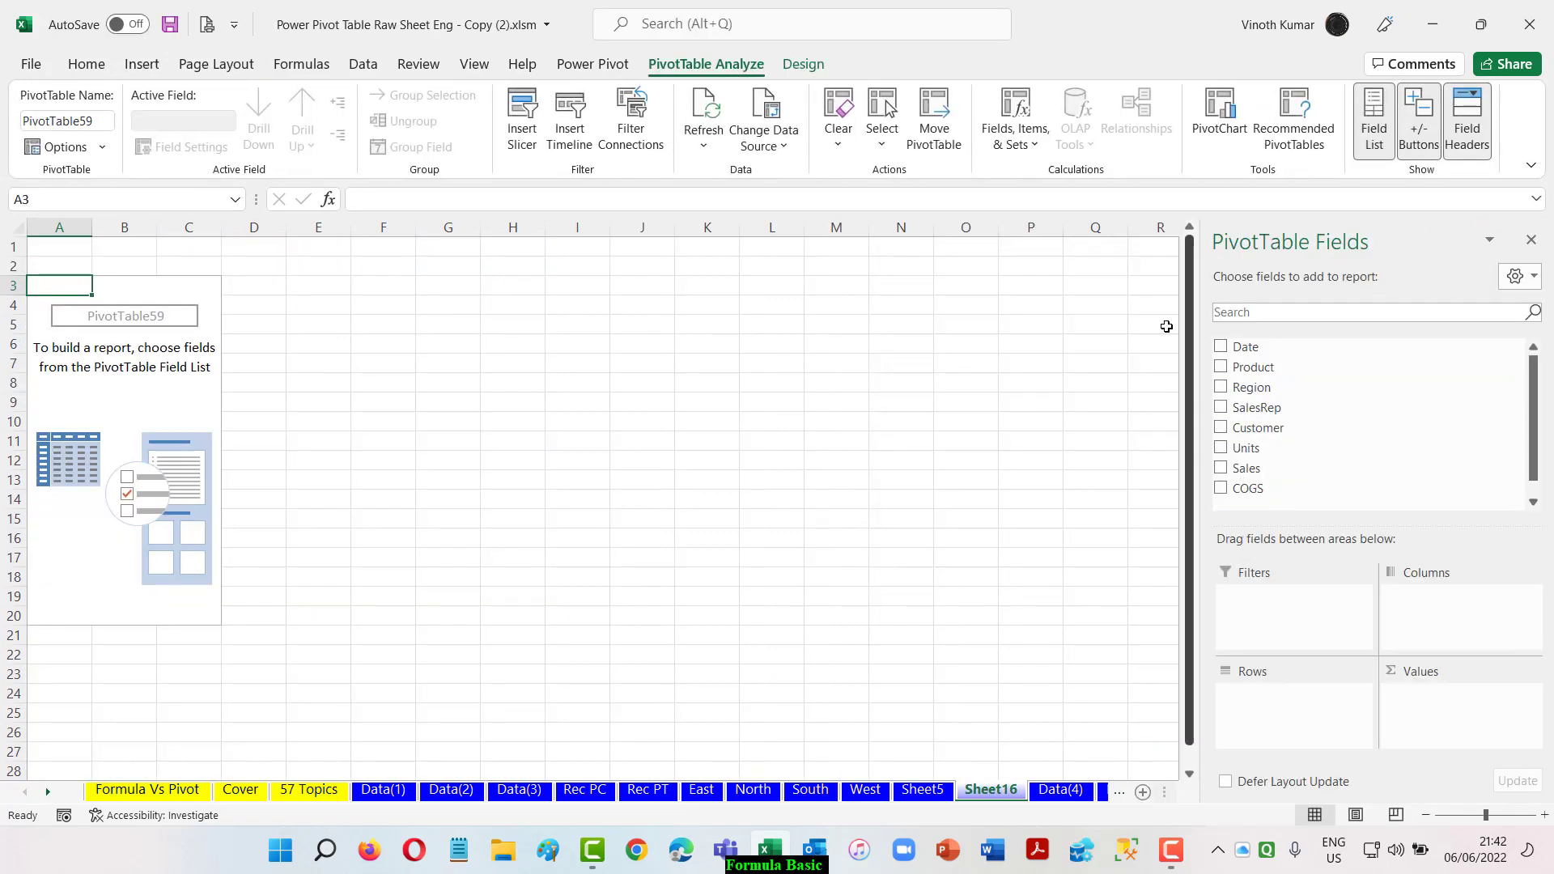
- Build the new PivotTable with Region as report filter, SalesRep in rows and the sum of Sales as values
left_click_drag(1262, 390, 1292, 597)
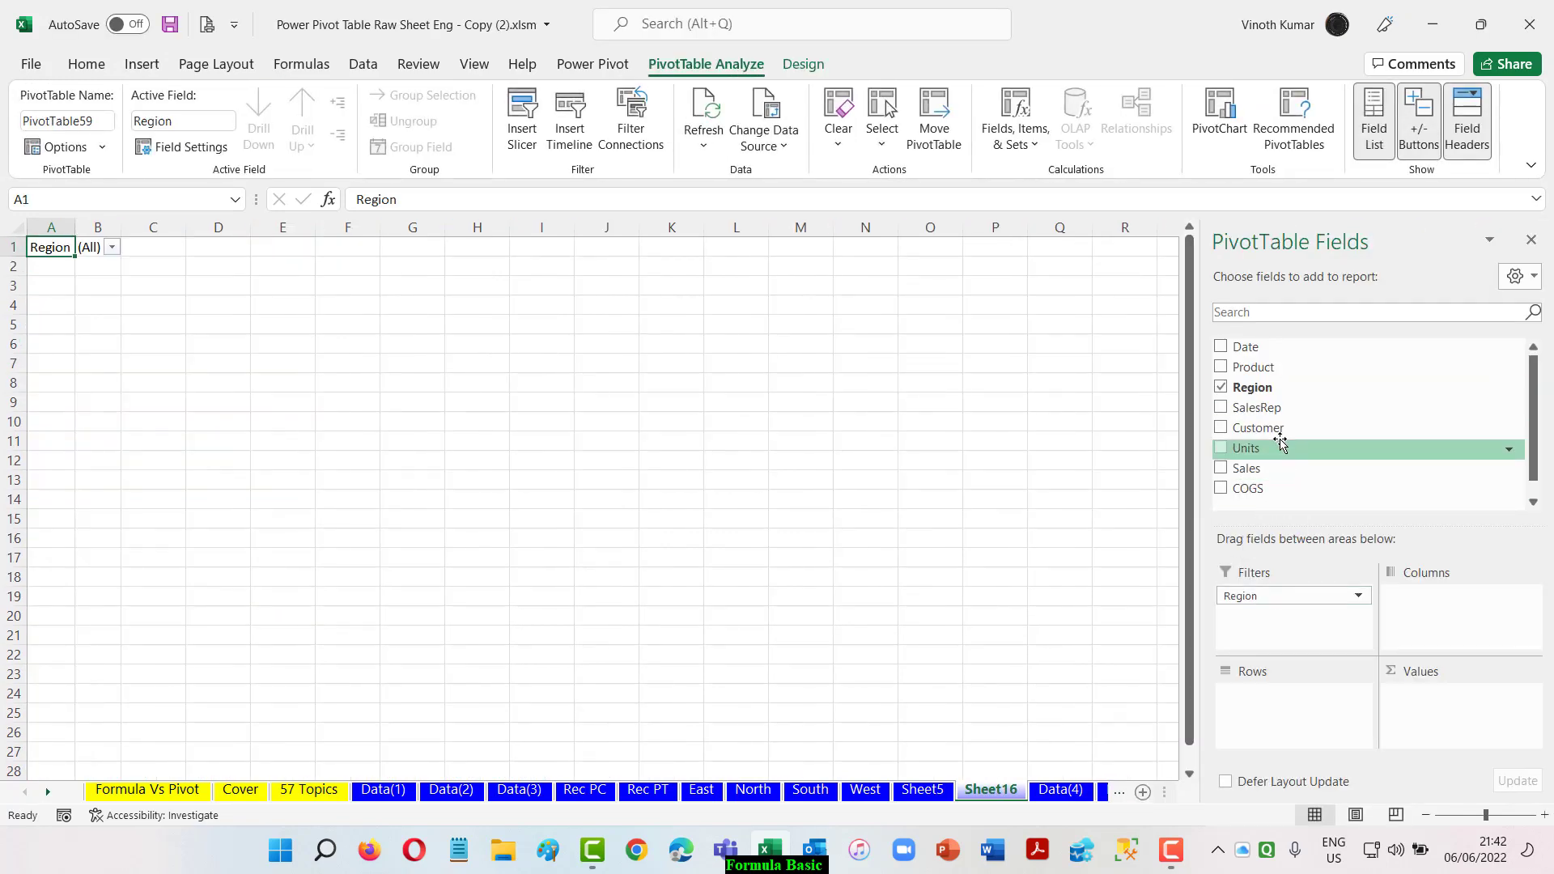
left_click_drag(1270, 413, 1290, 694)
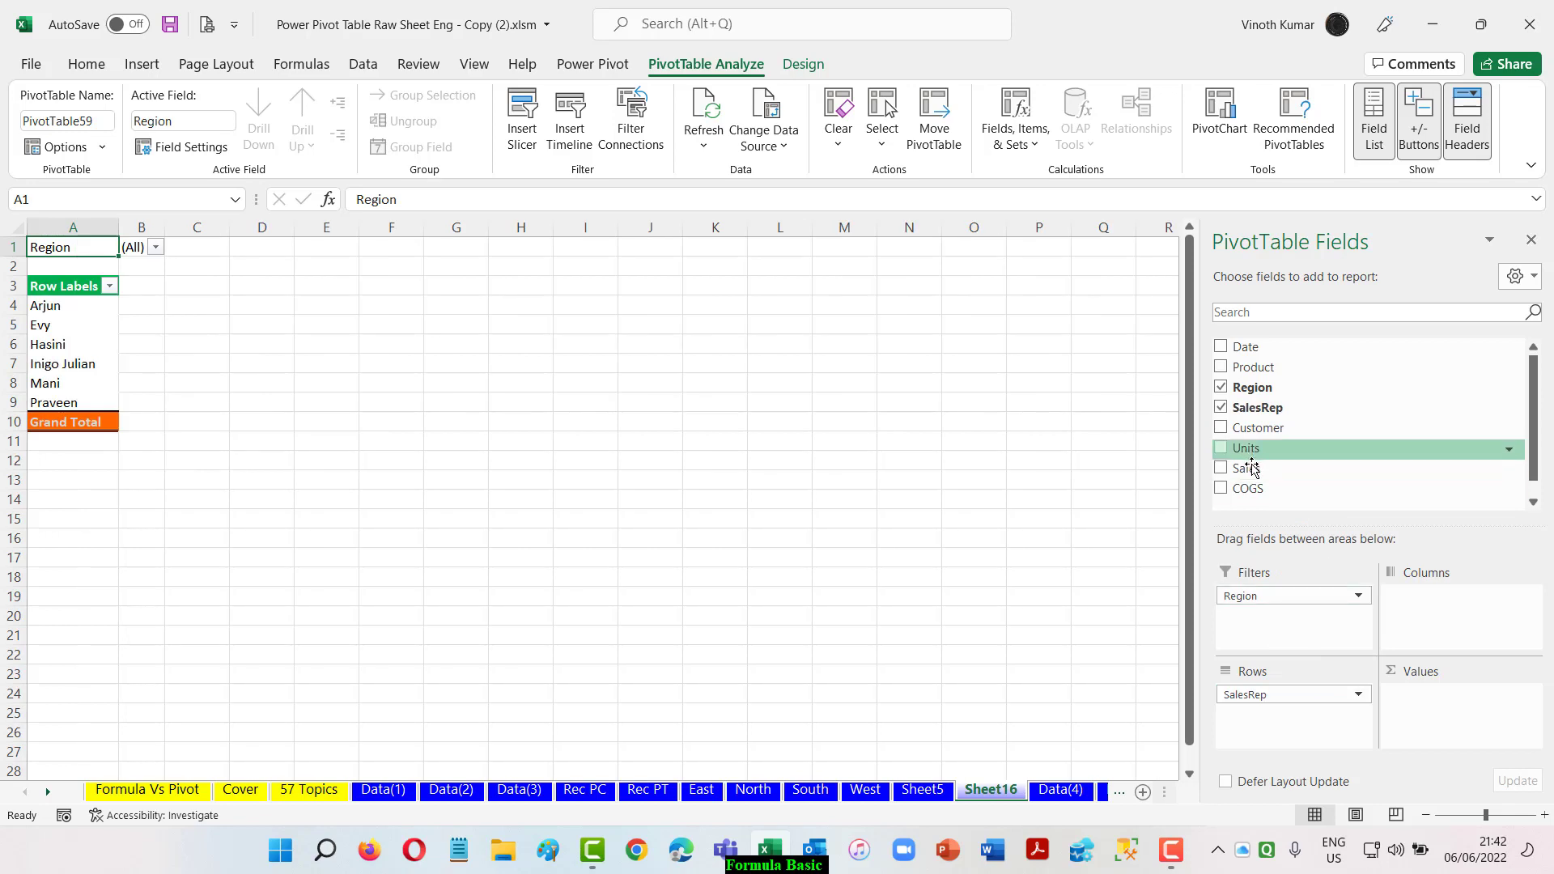
left_click_drag(1252, 467, 1431, 701)
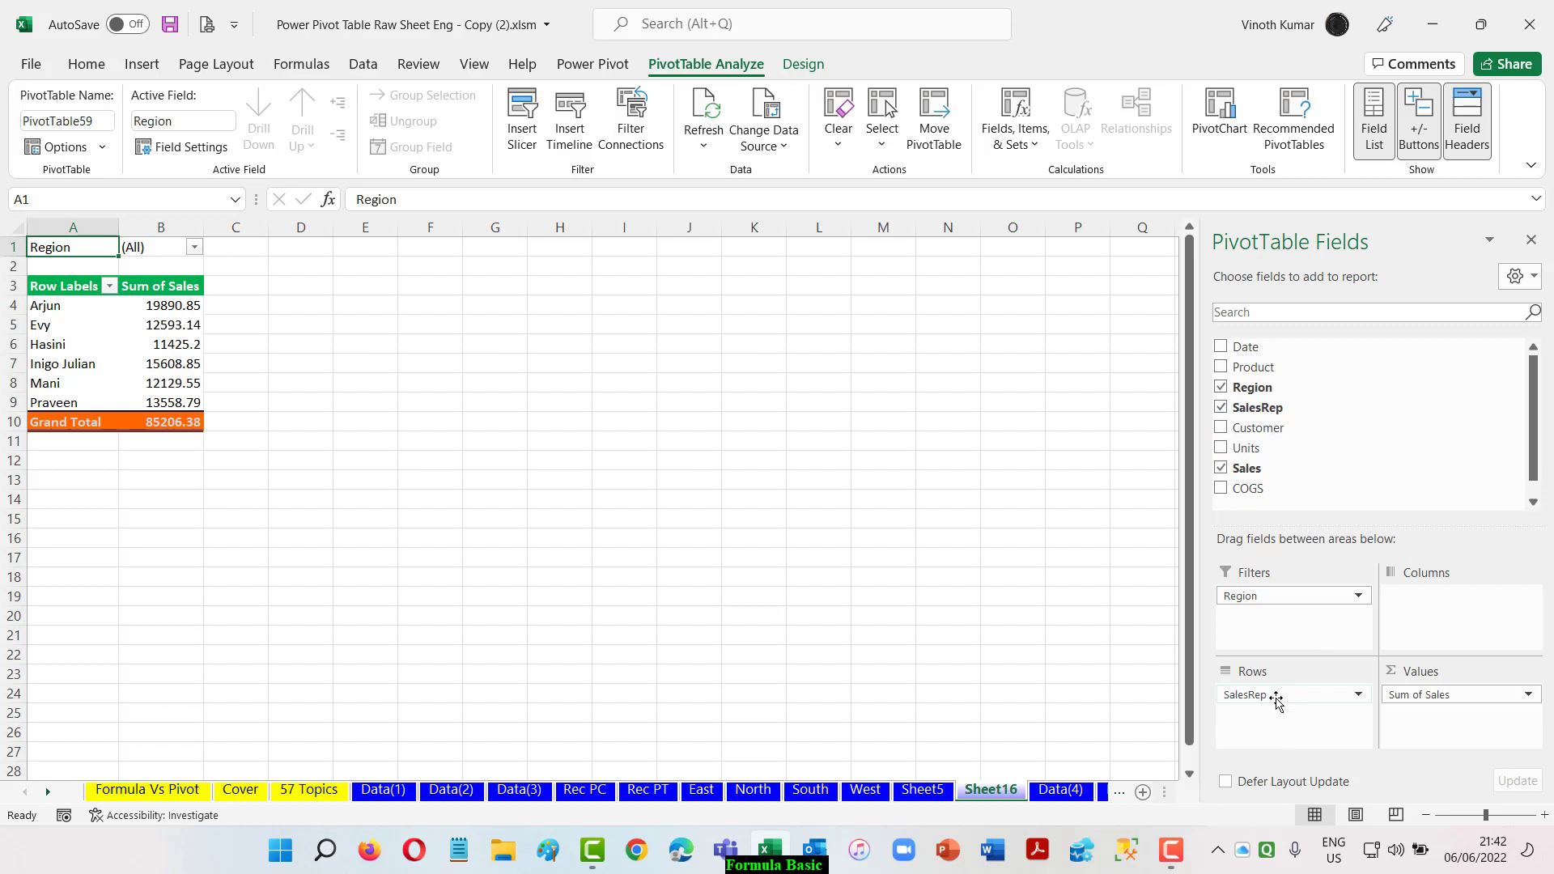
- Replace SalesRep with Date in the PivotTable's rows and try to group the dates
left_click_drag(1277, 701, 1401, 434)
left_click_drag(1246, 347, 1312, 735)
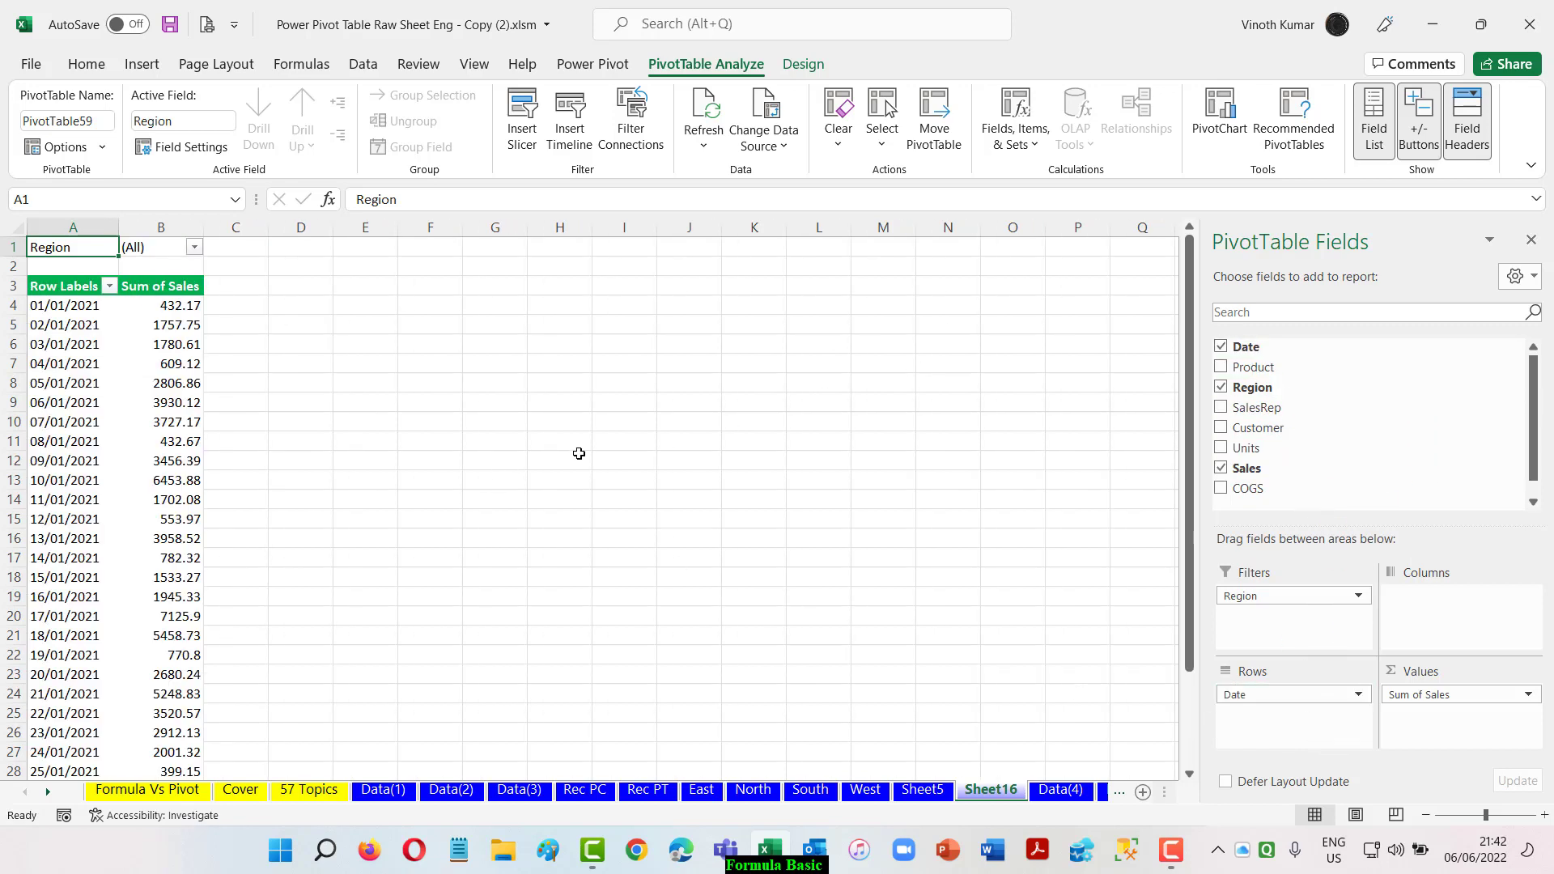
right_click(77, 312)
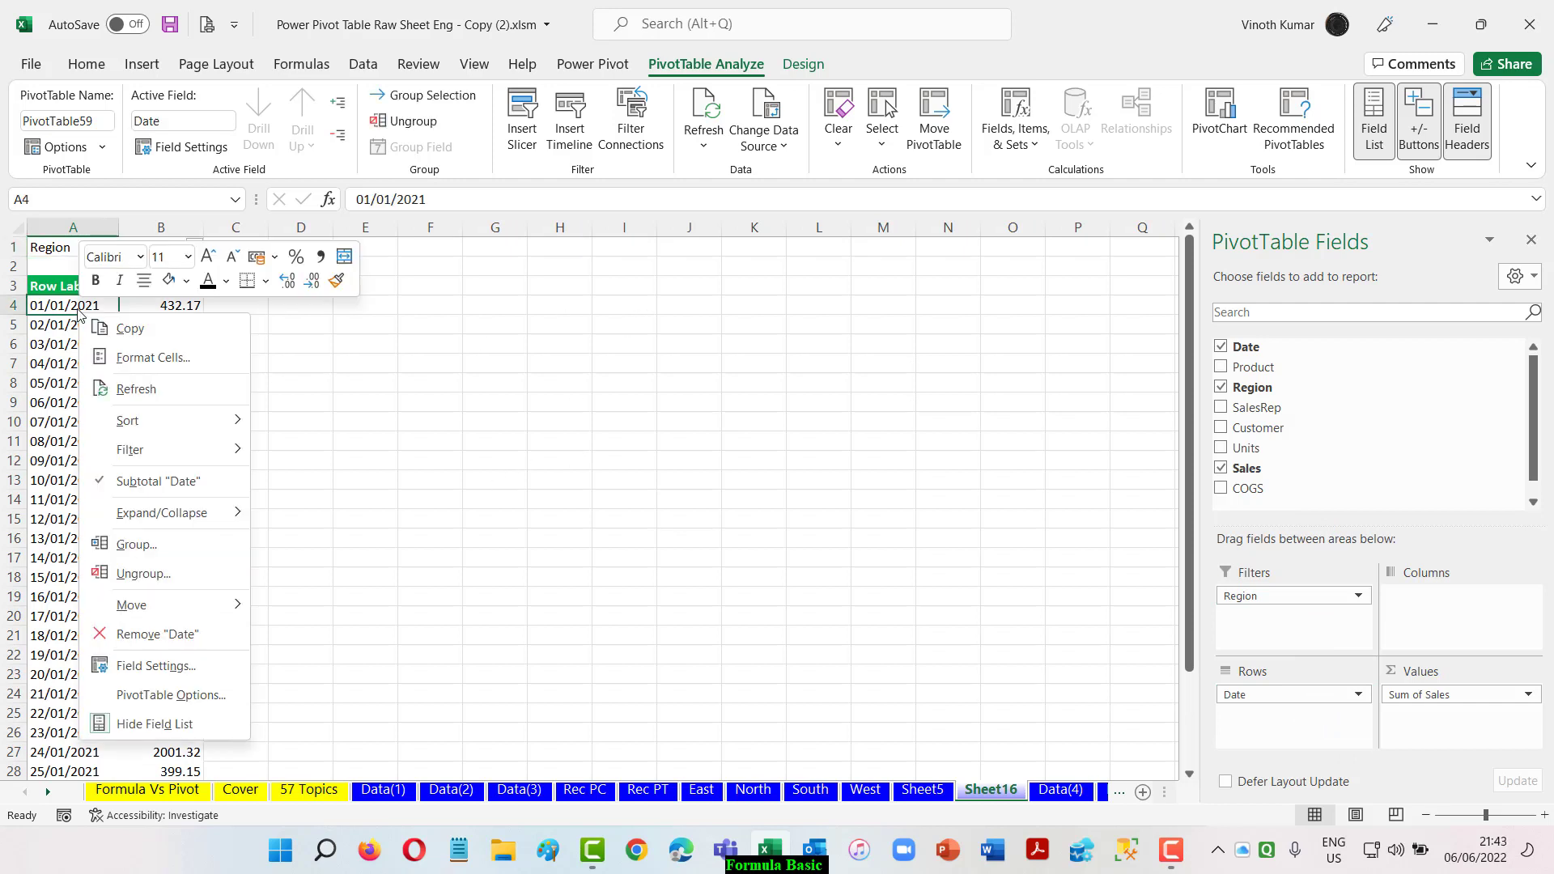
left_click(162, 554)
left_click(787, 478)
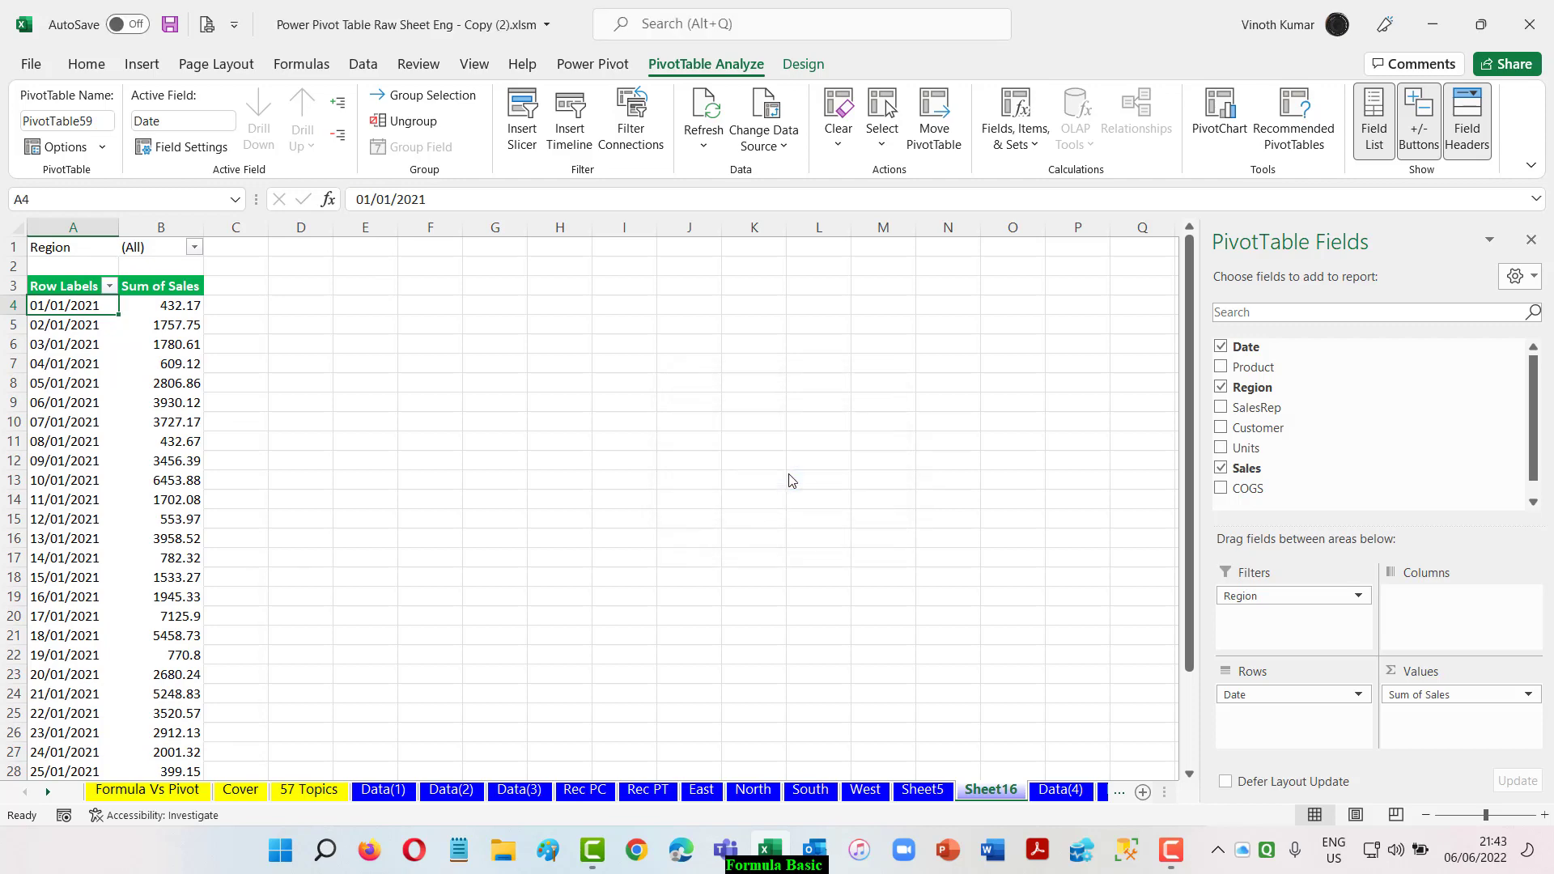
- Check the date list, remove Region from the report filter and try again to group the dates
scroll(134, 571, "down", 8)
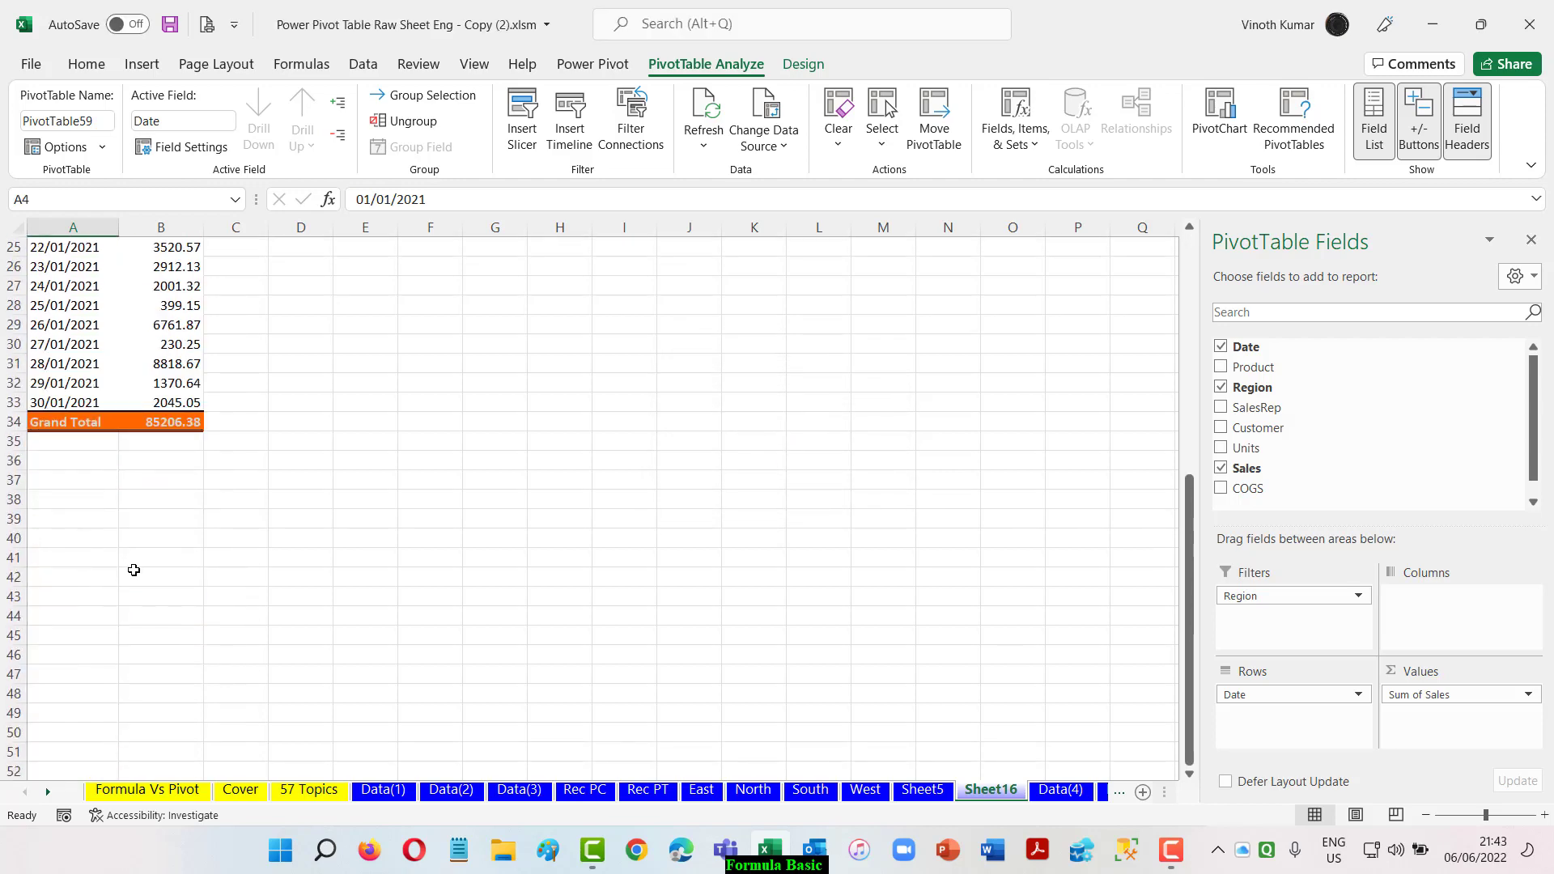
scroll(133, 570, "up", 8)
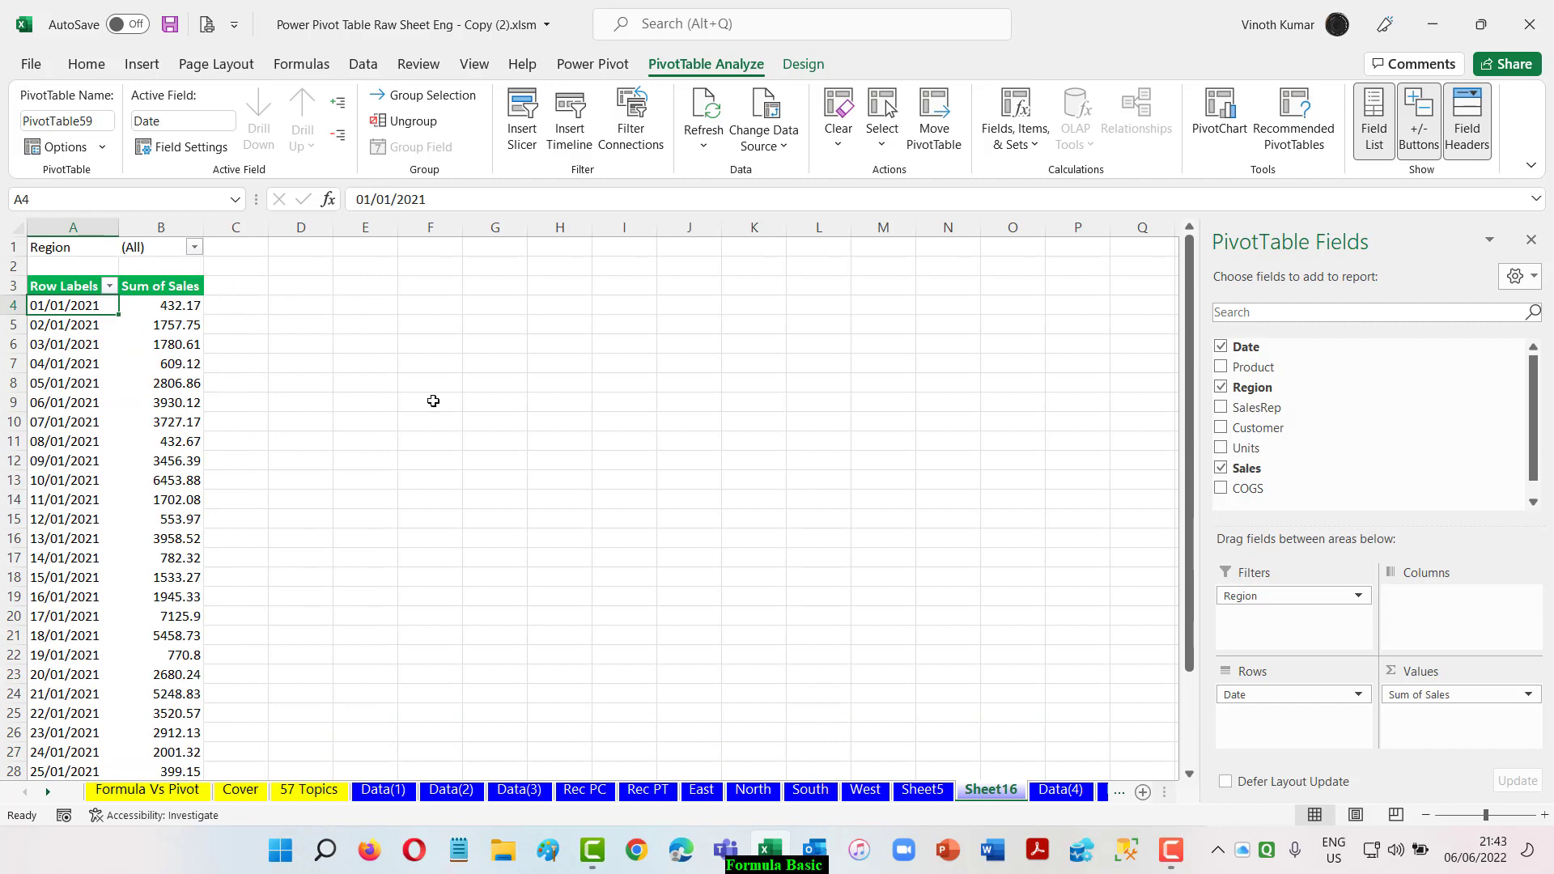
left_click_drag(1149, 610, 877, 440)
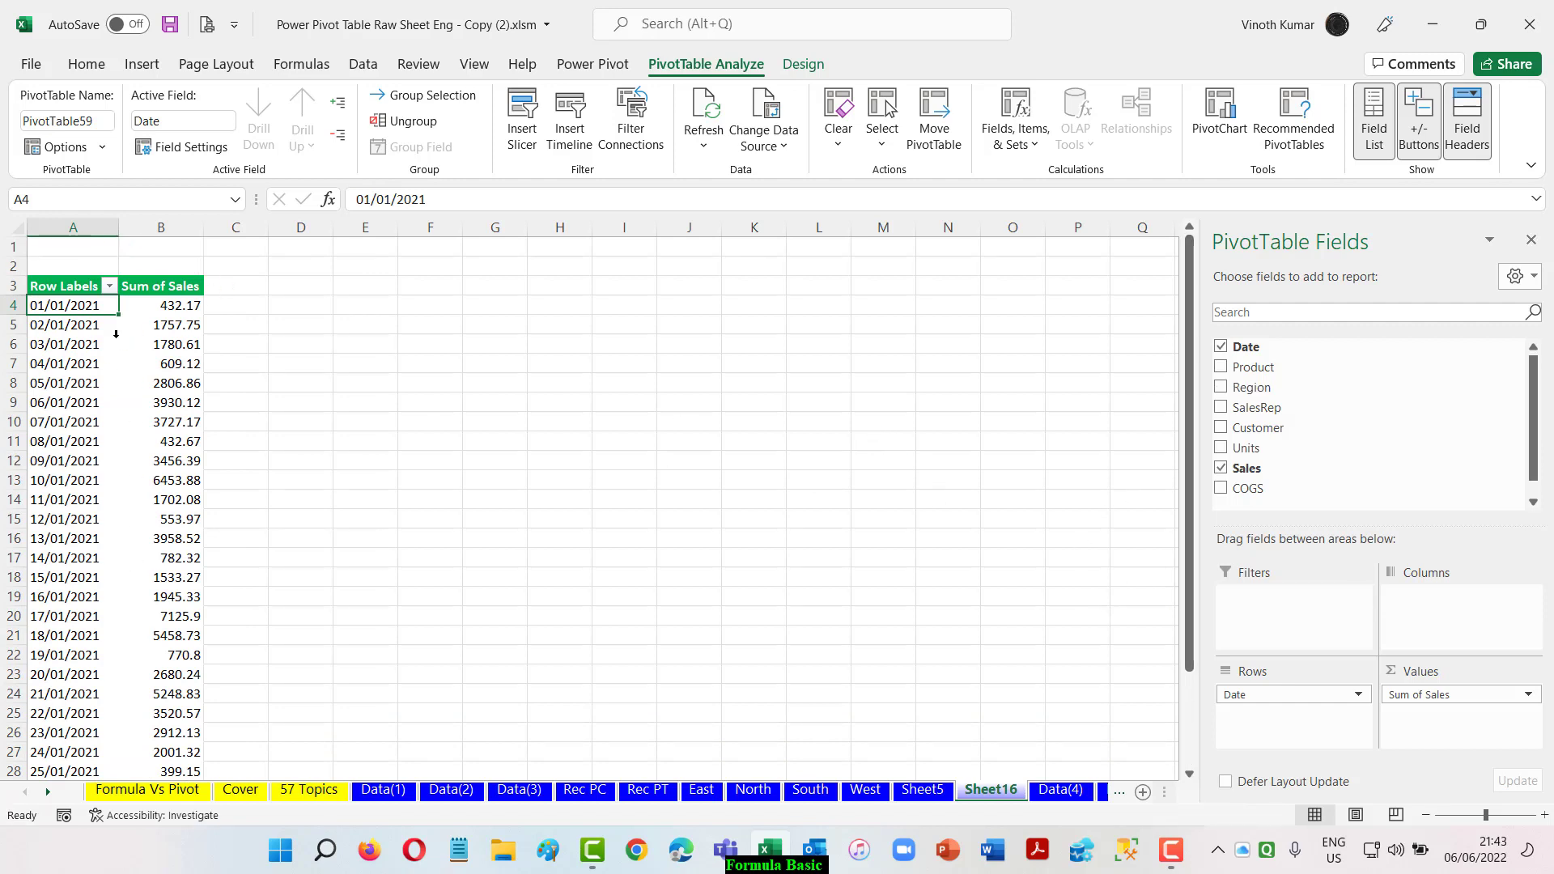
right_click(68, 304)
left_click(166, 541)
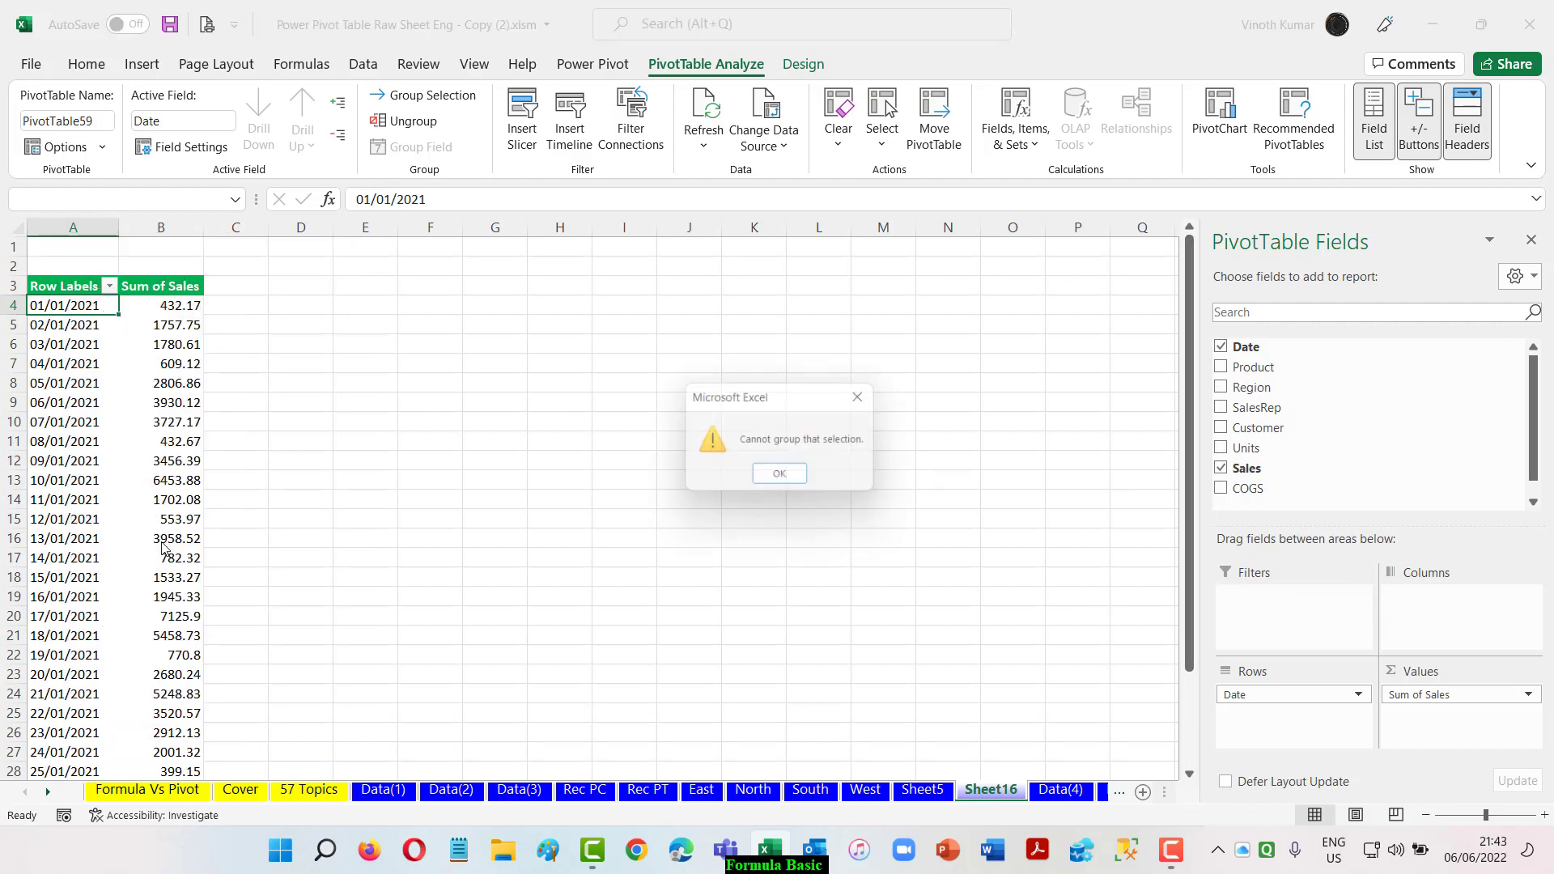
left_click(784, 478)
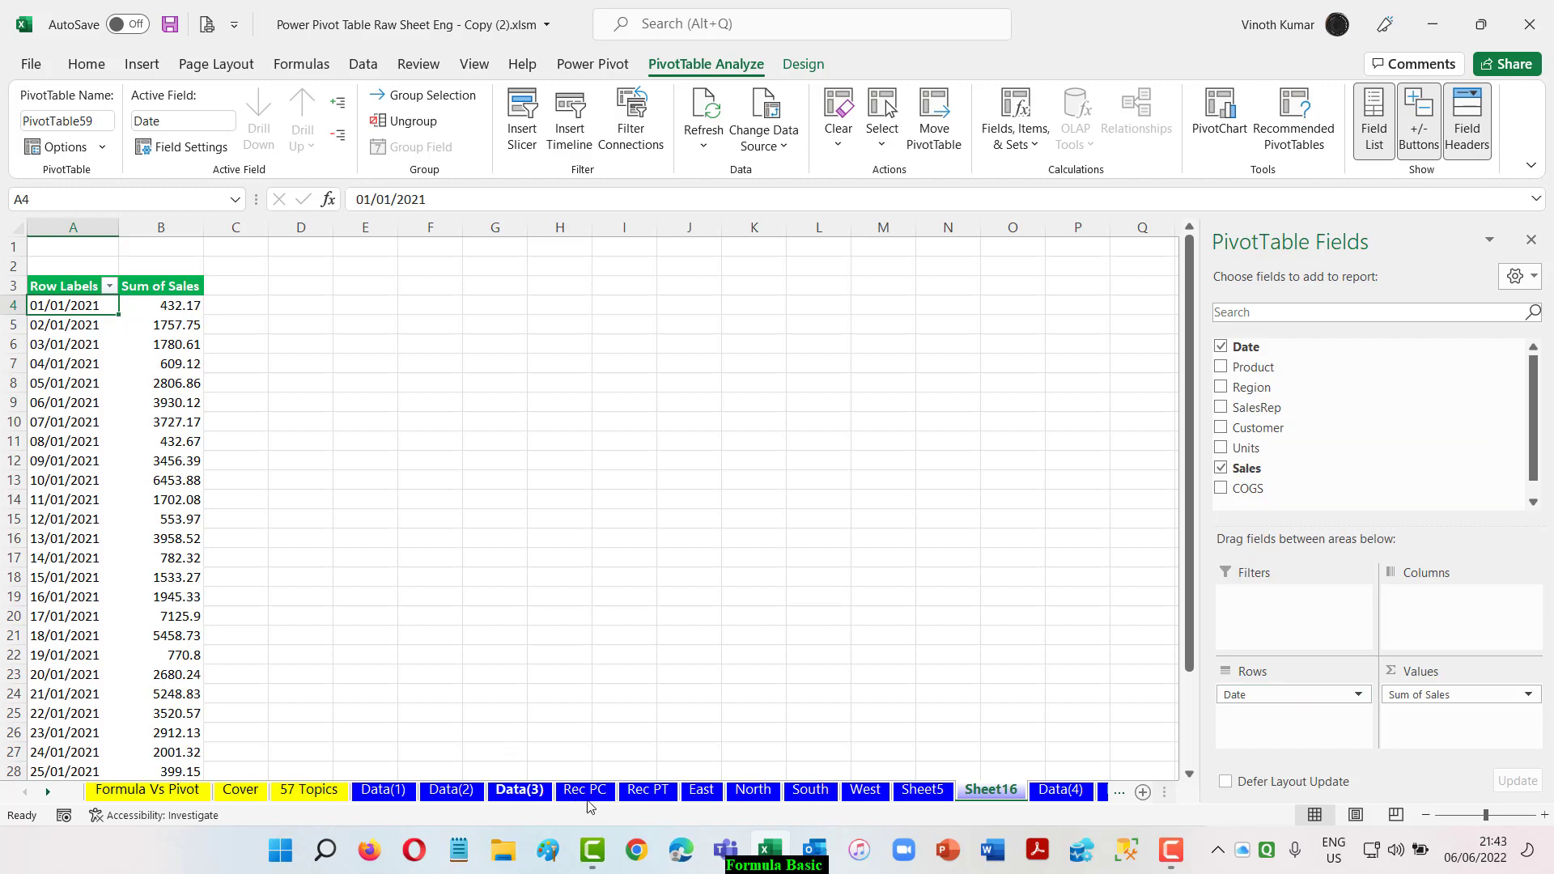
- Change the number format of the date entries A10:A114 on the Data(4) sheet
left_click(935, 797)
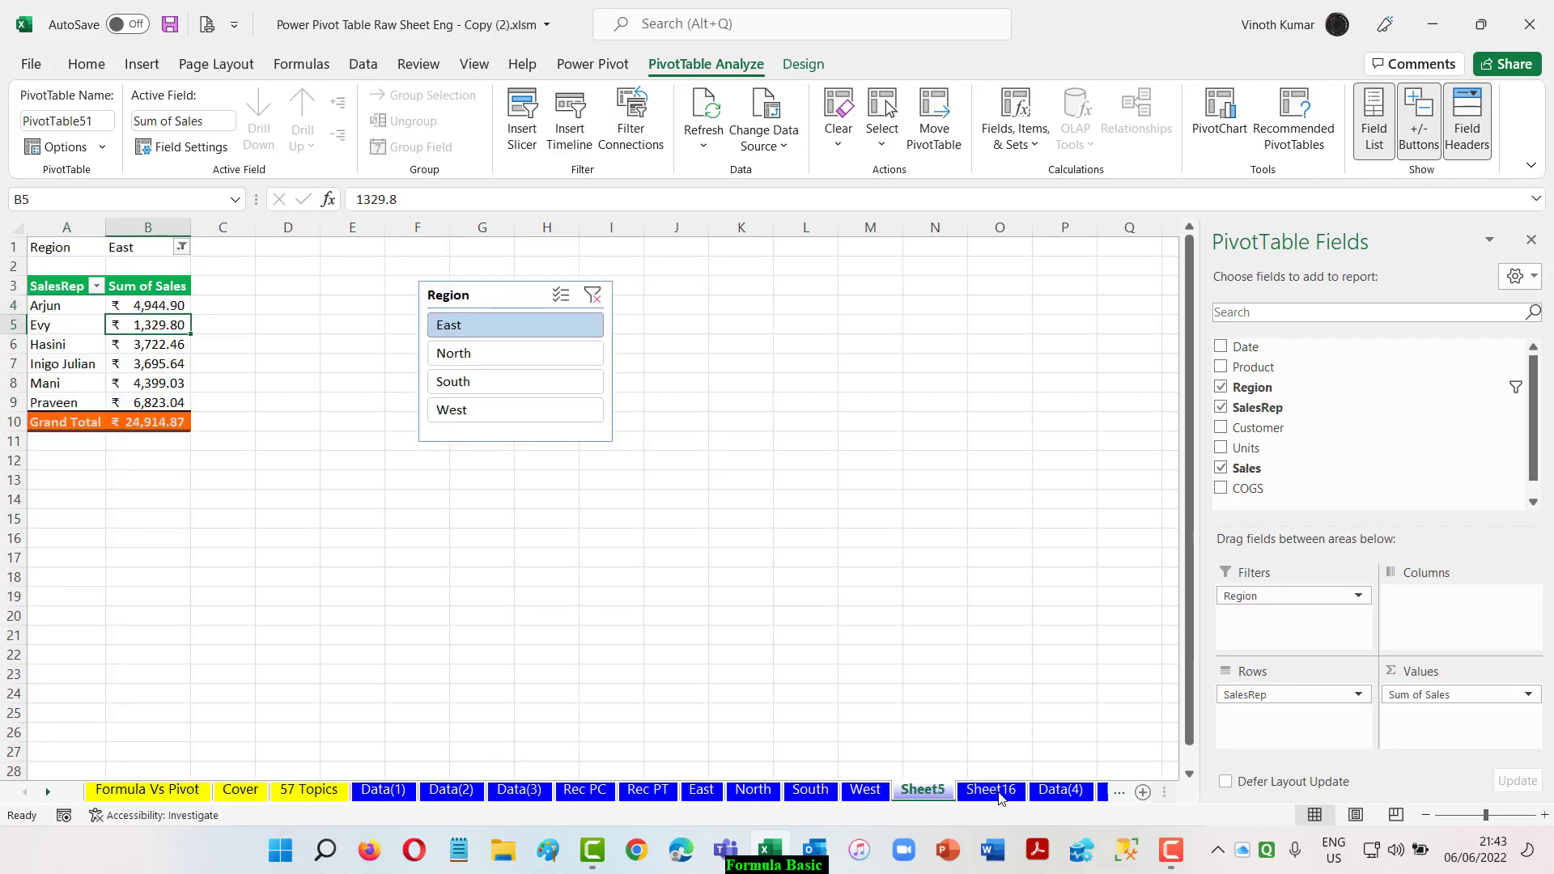
left_click(1060, 790)
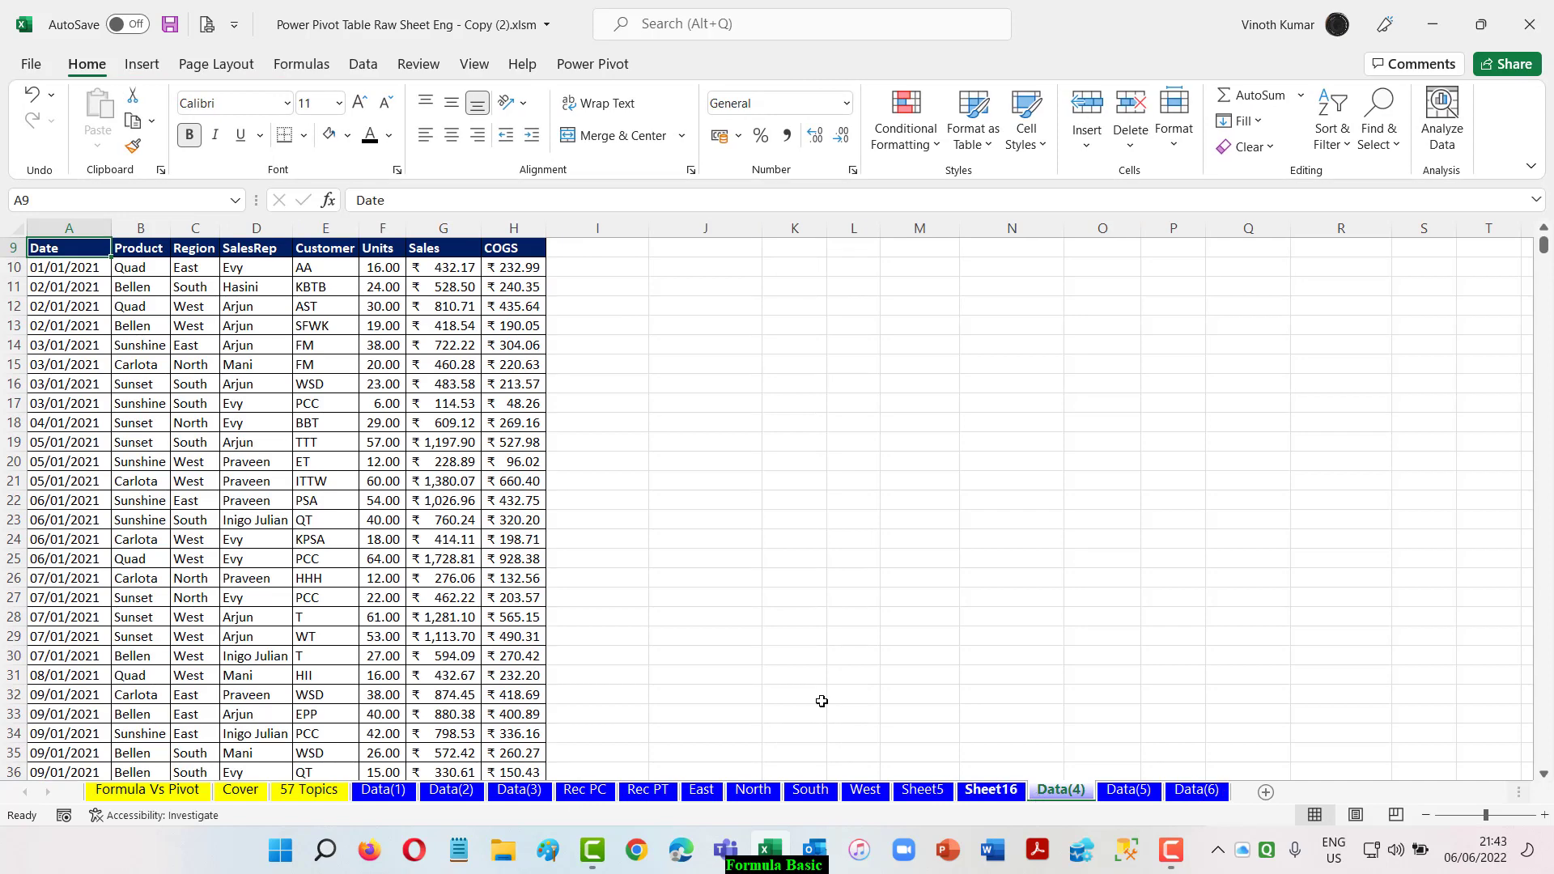
left_click(58, 271)
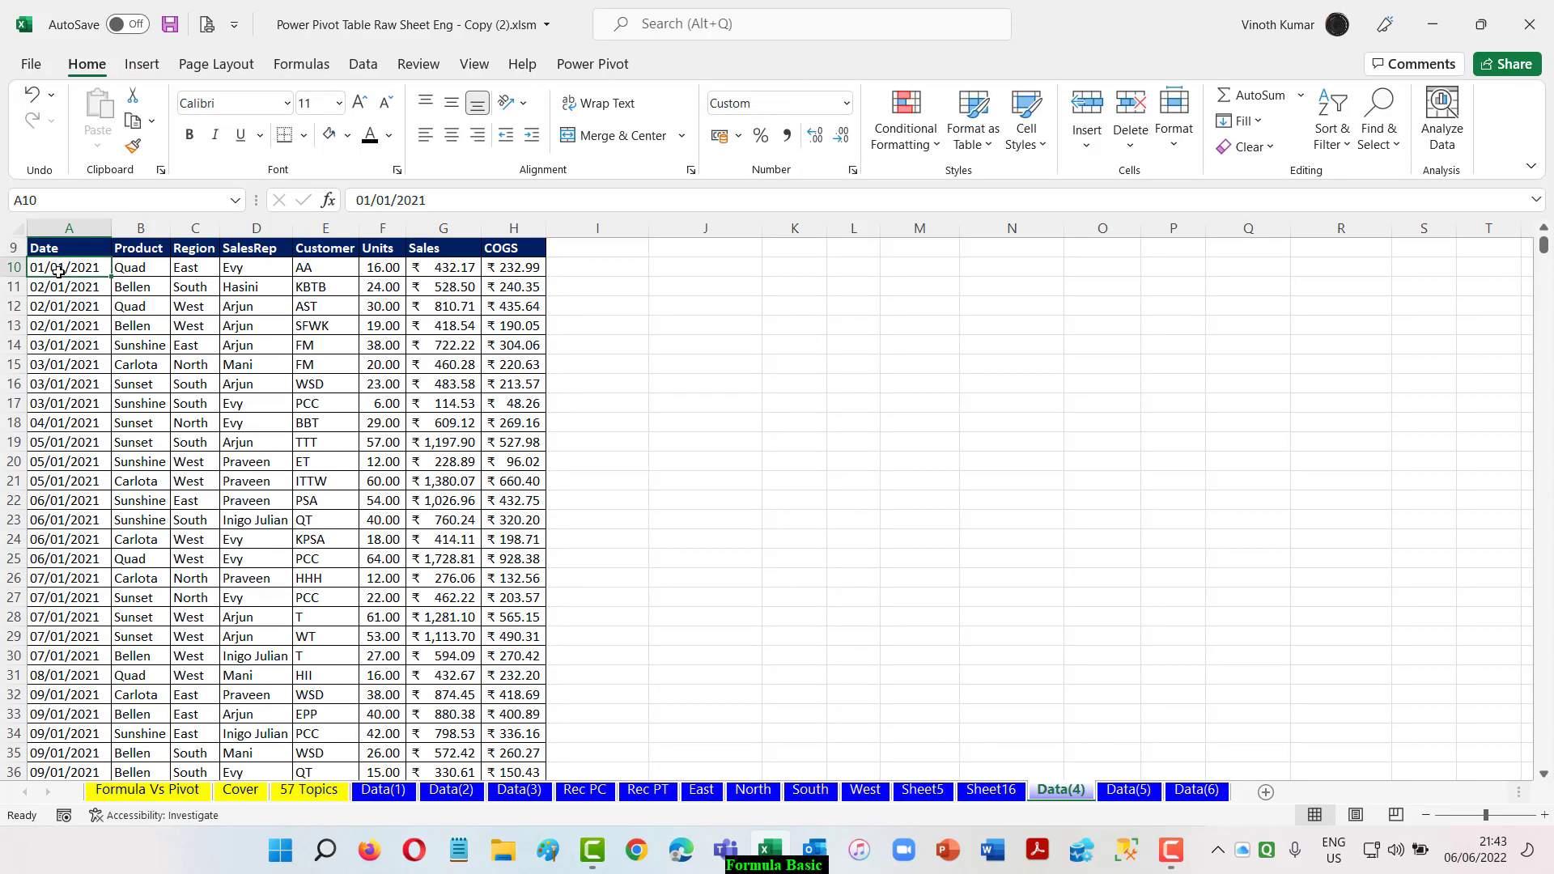
key("ctrl+shift+Down")
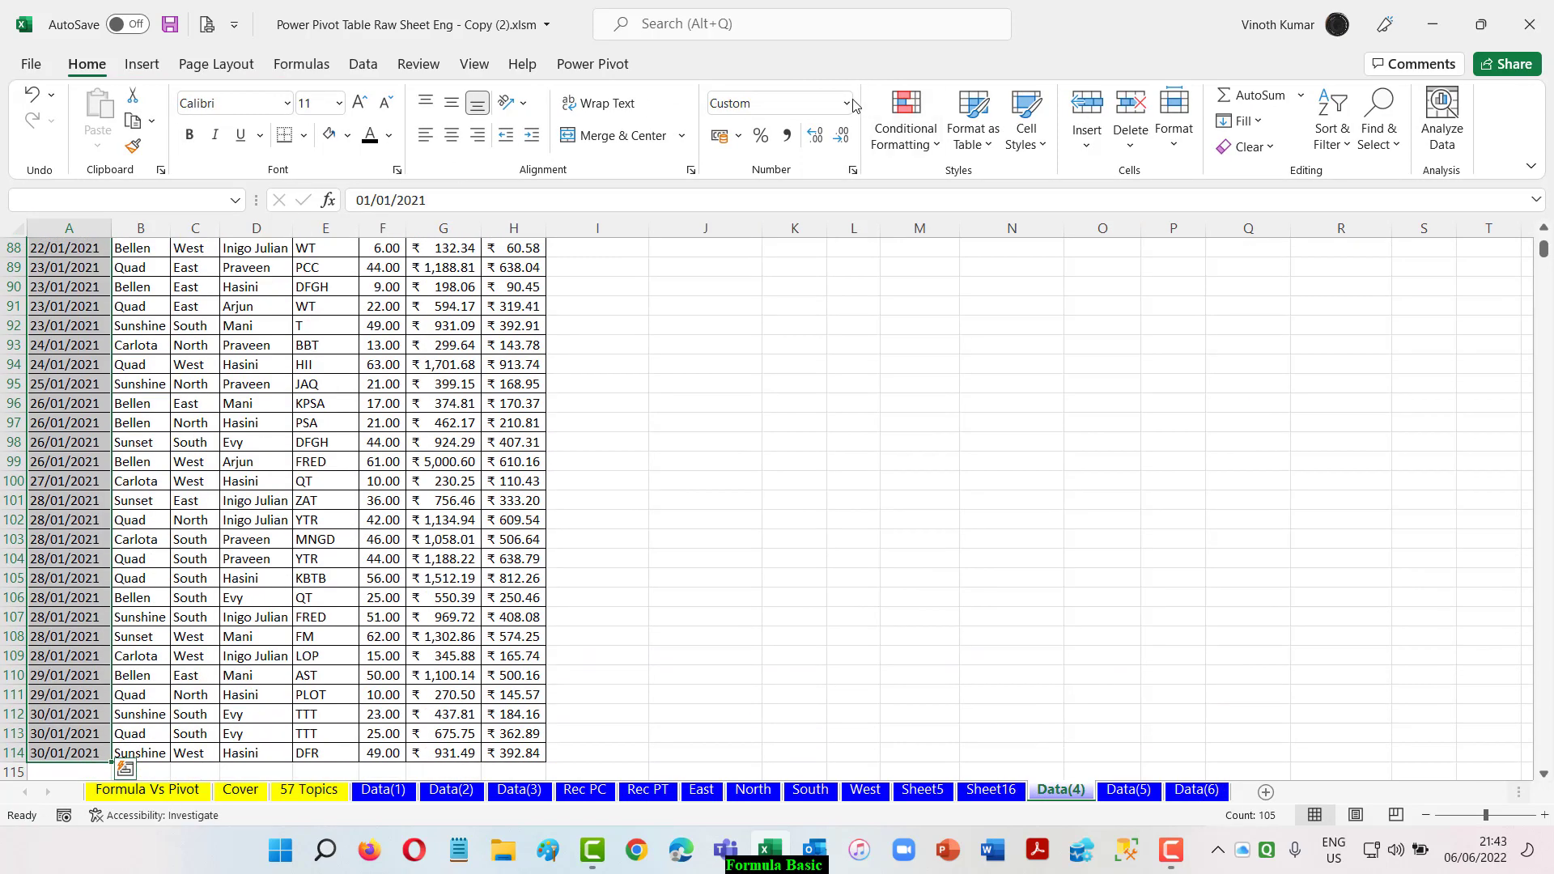
left_click(847, 103)
left_click(813, 350)
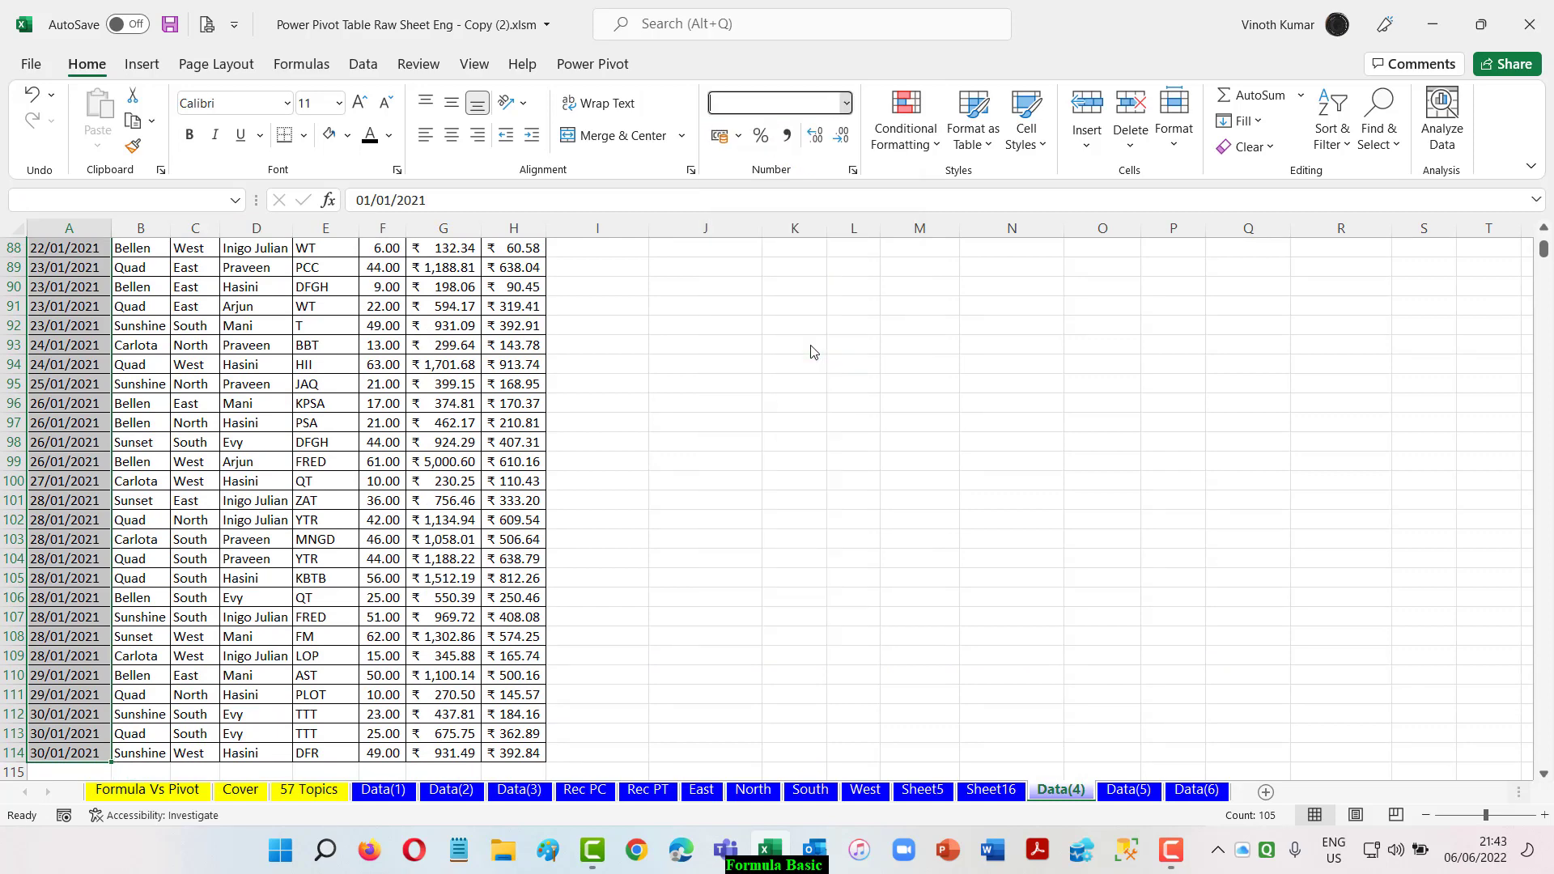
left_click(815, 408)
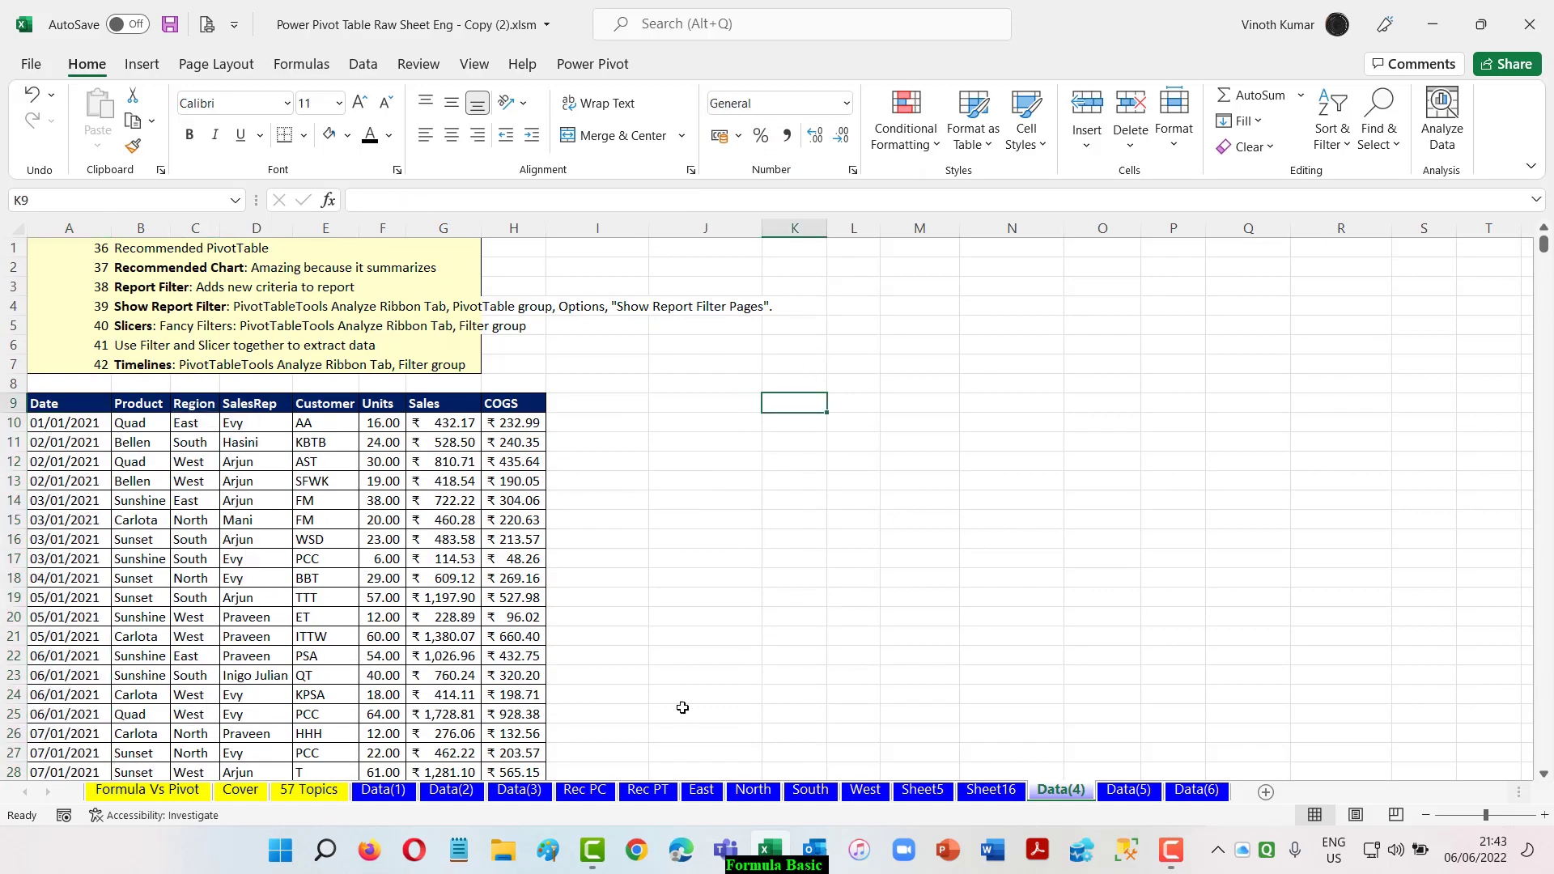
- Refresh the PivotTable on Sheet16 and try again to group its dates
left_click(1012, 796)
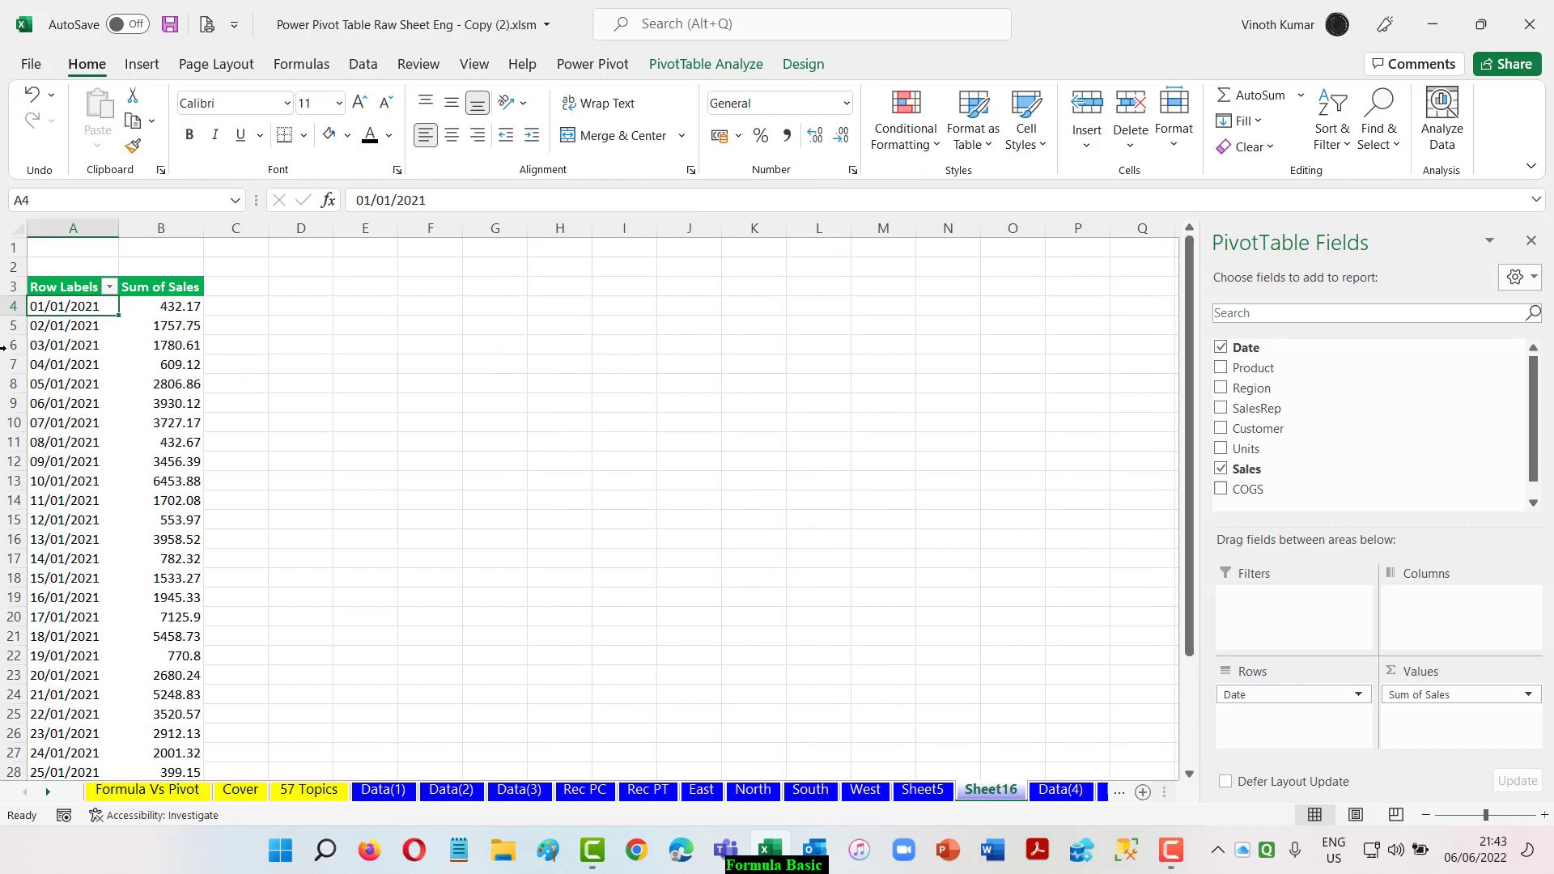
right_click(70, 311)
left_click(126, 385)
right_click(81, 300)
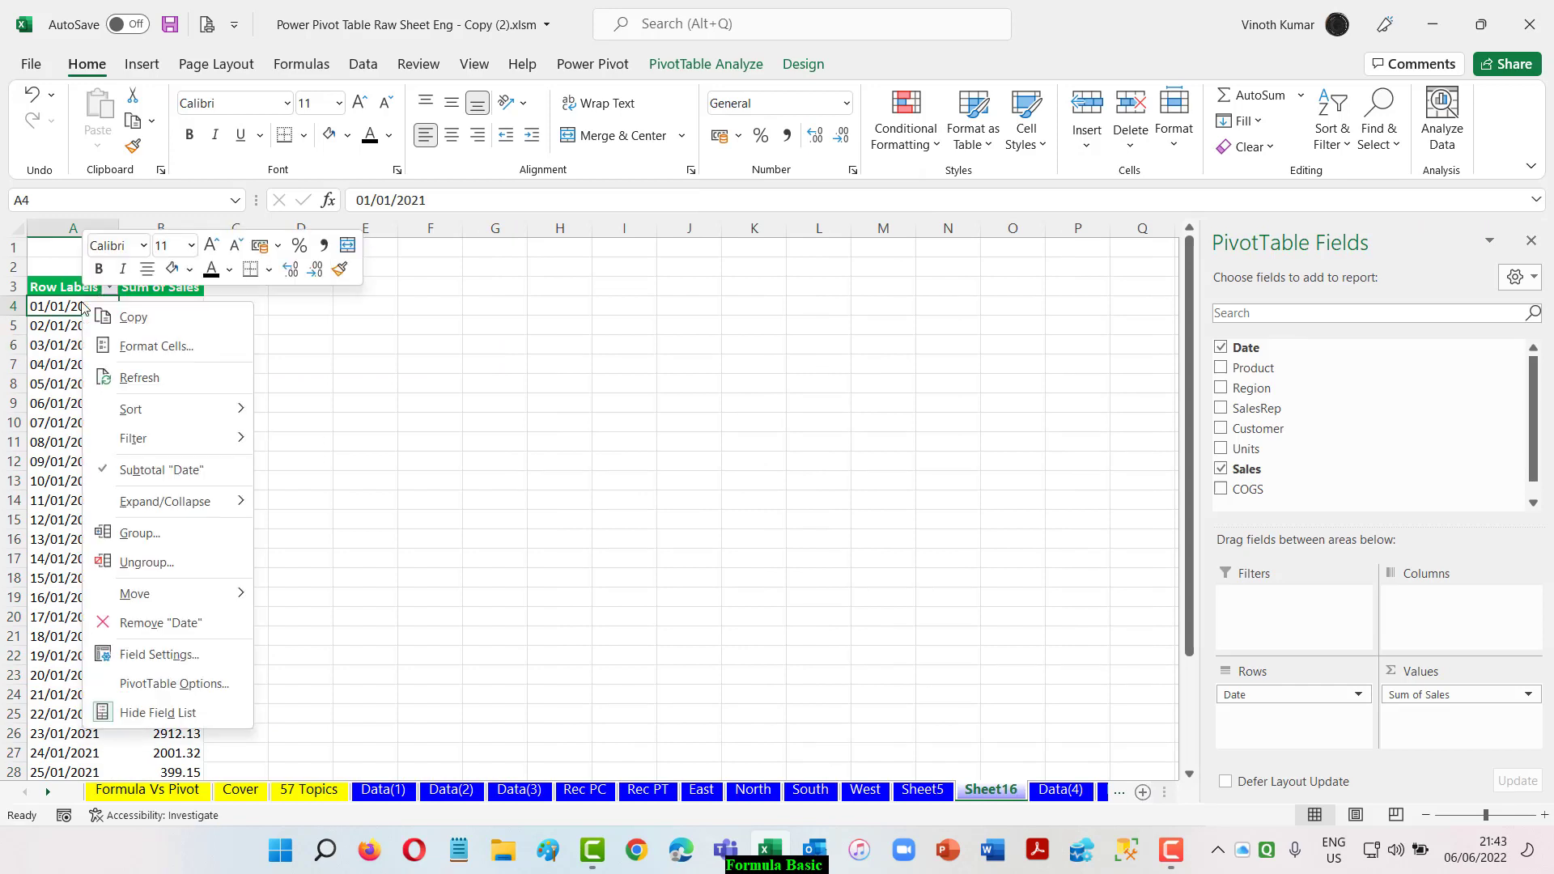
left_click(136, 548)
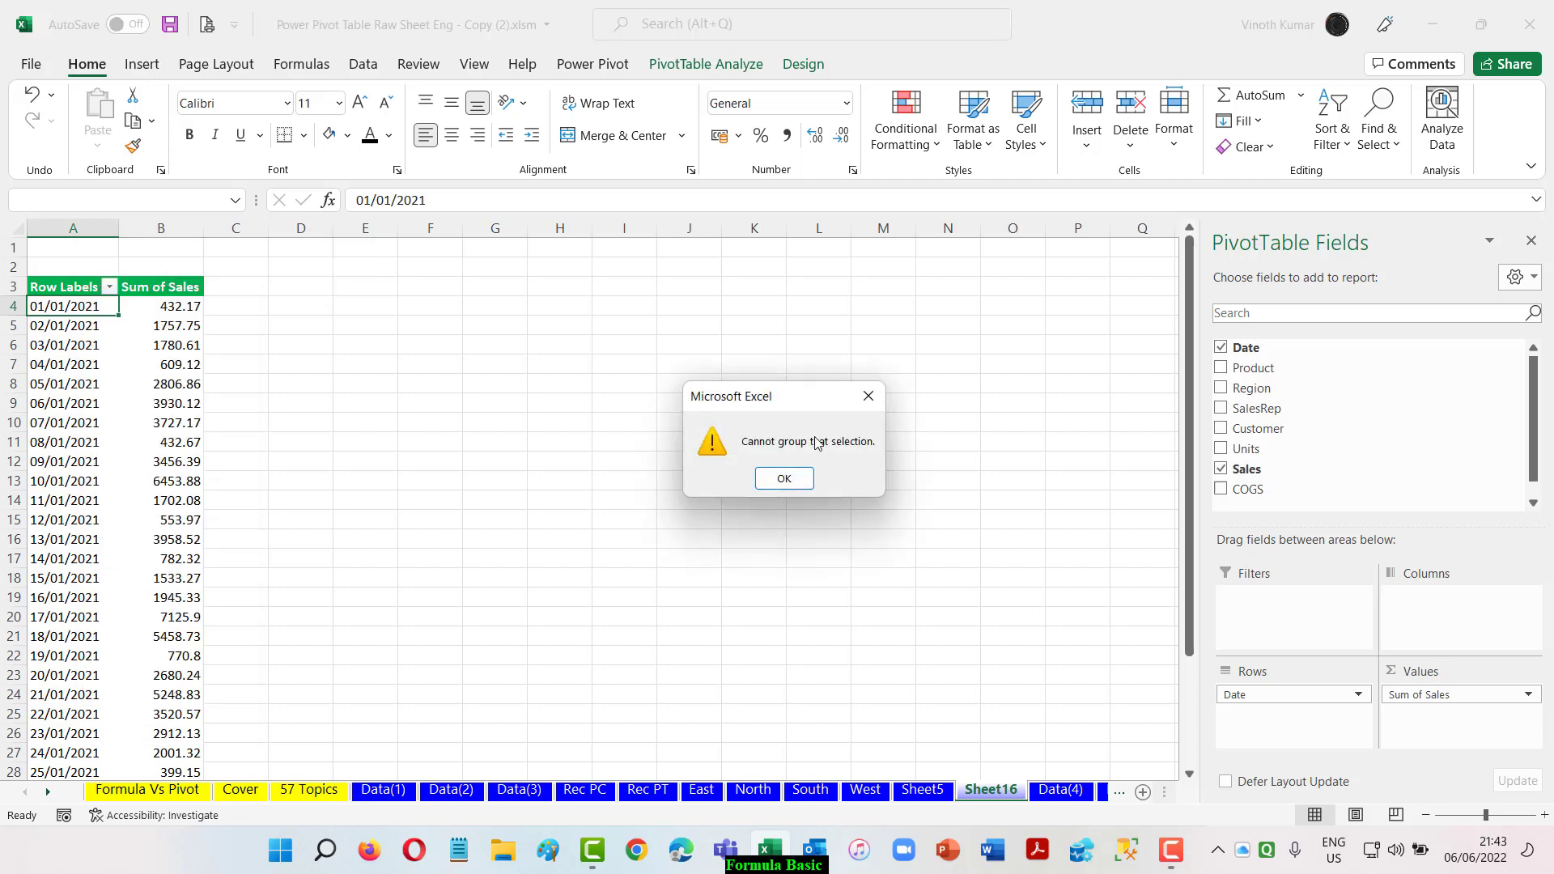
left_click(786, 479)
left_click(867, 501)
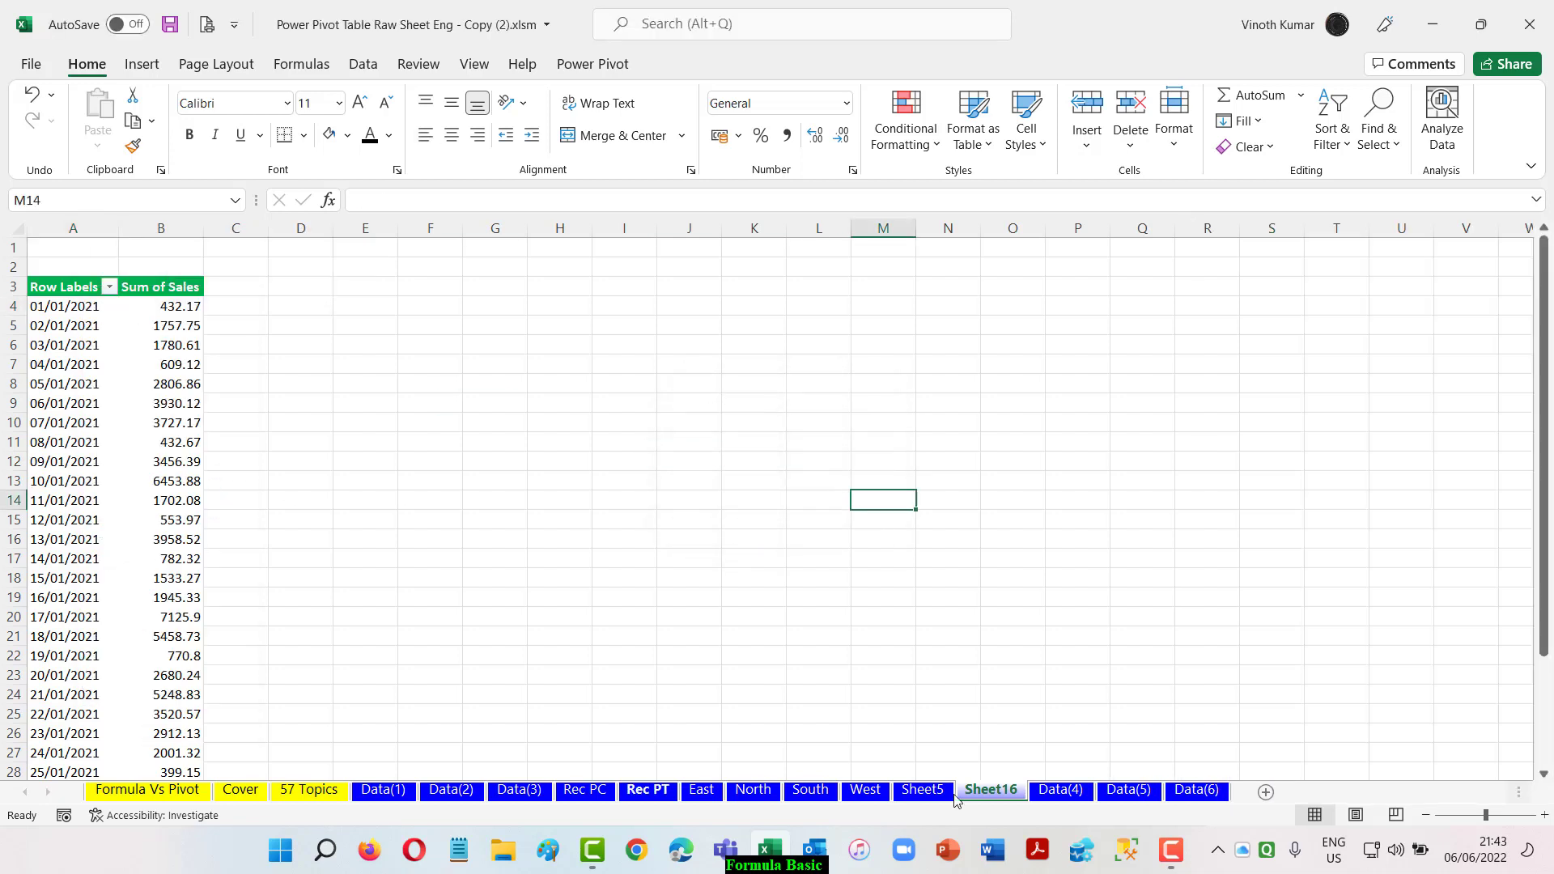
- Delete the Sheet16 worksheet from the workbook
right_click(995, 793)
left_click(1068, 541)
left_click(745, 479)
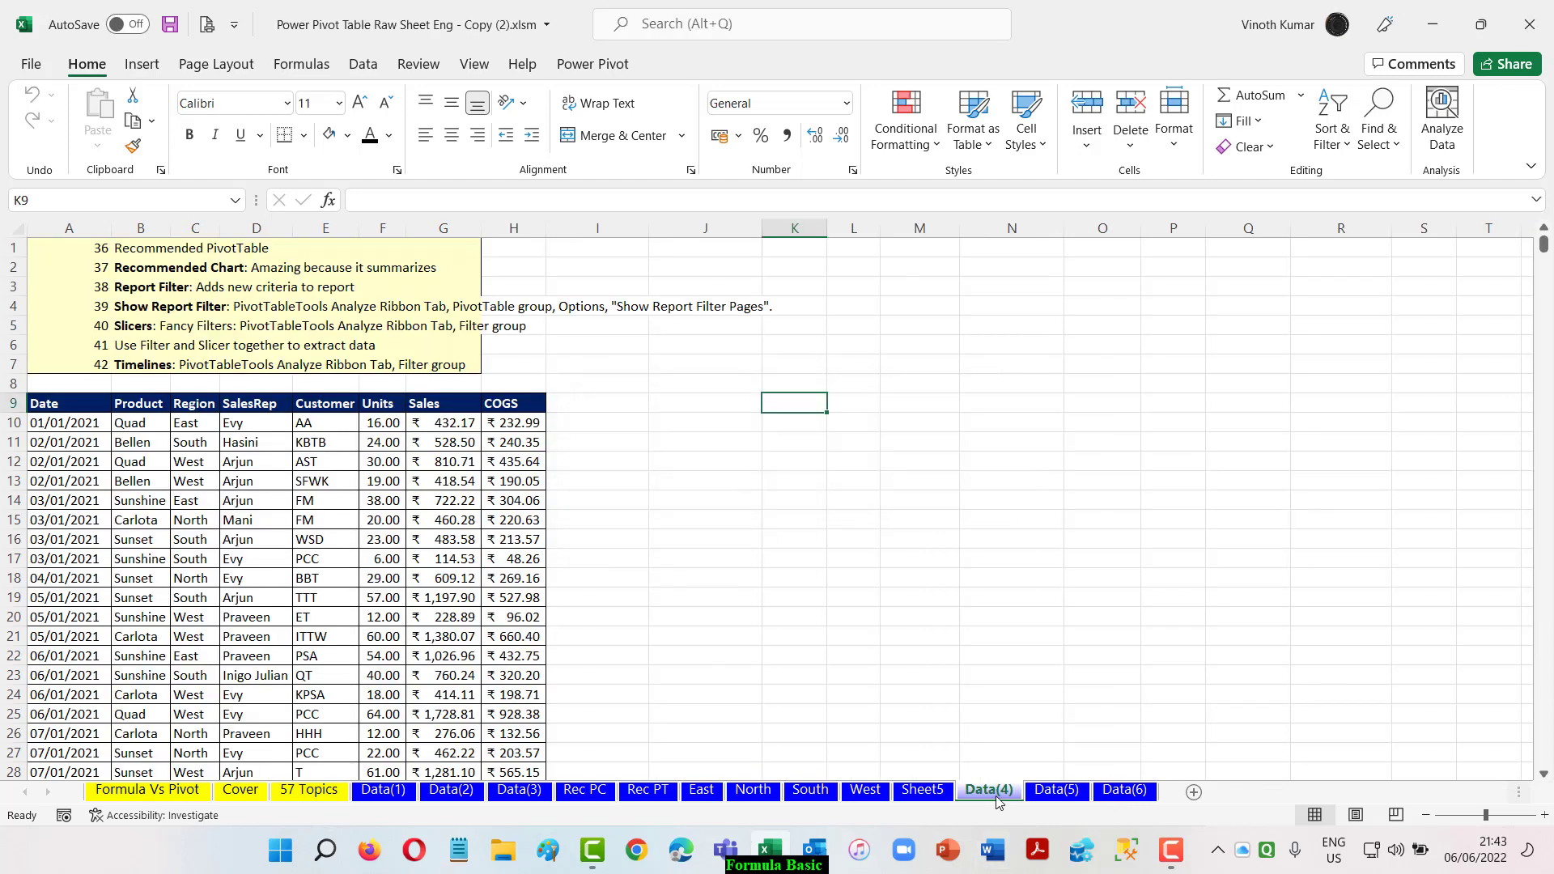
- Create a PivotTable on a new worksheet from the Data(2) table, range A11:R1011
left_click(1046, 791)
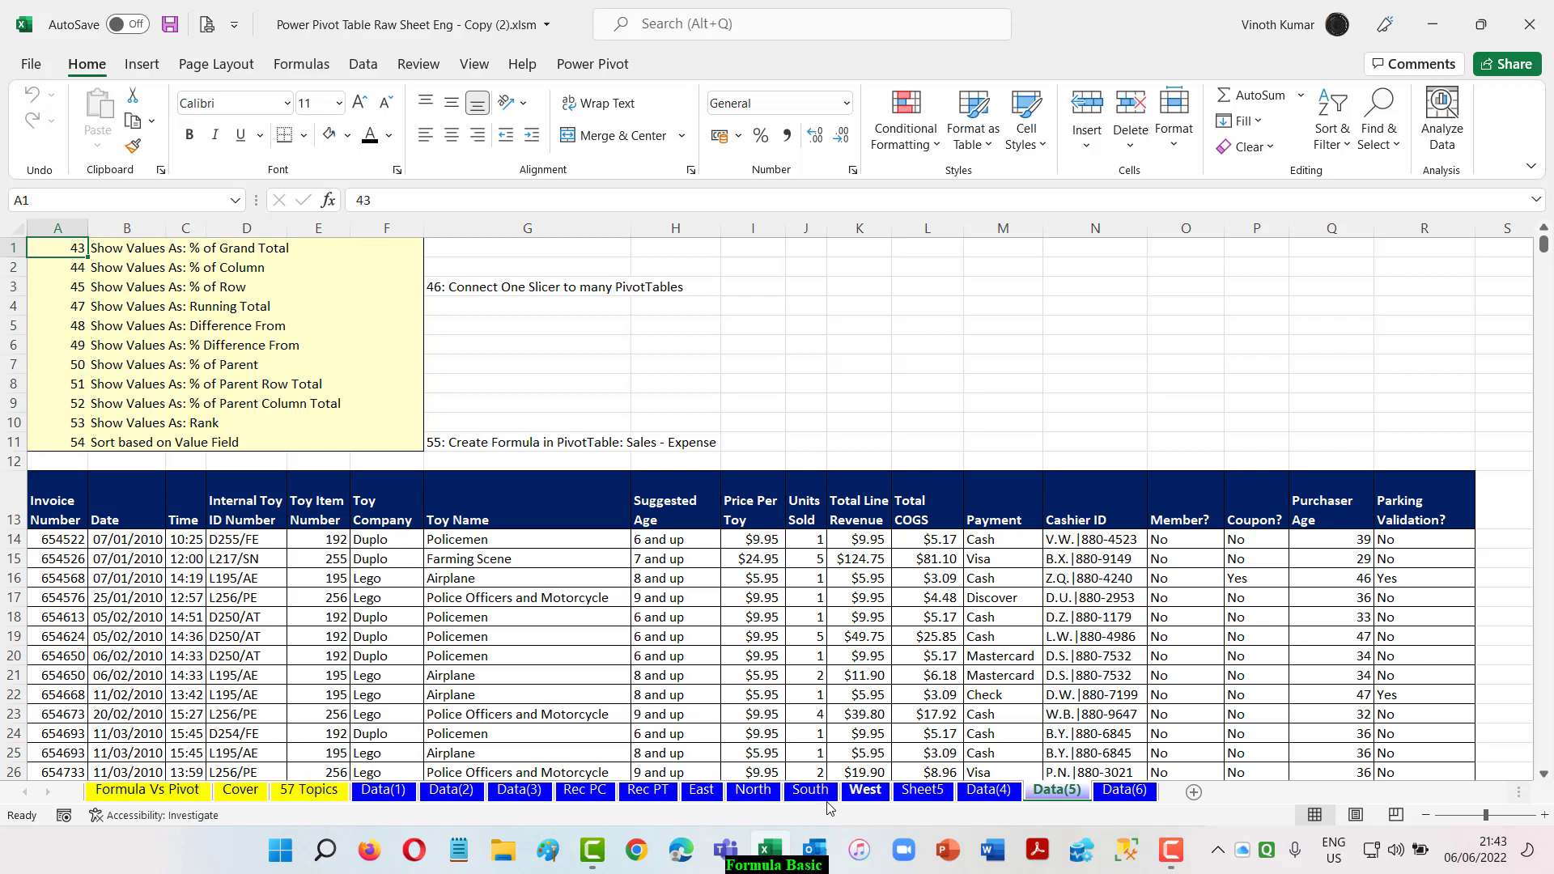
left_click(537, 793)
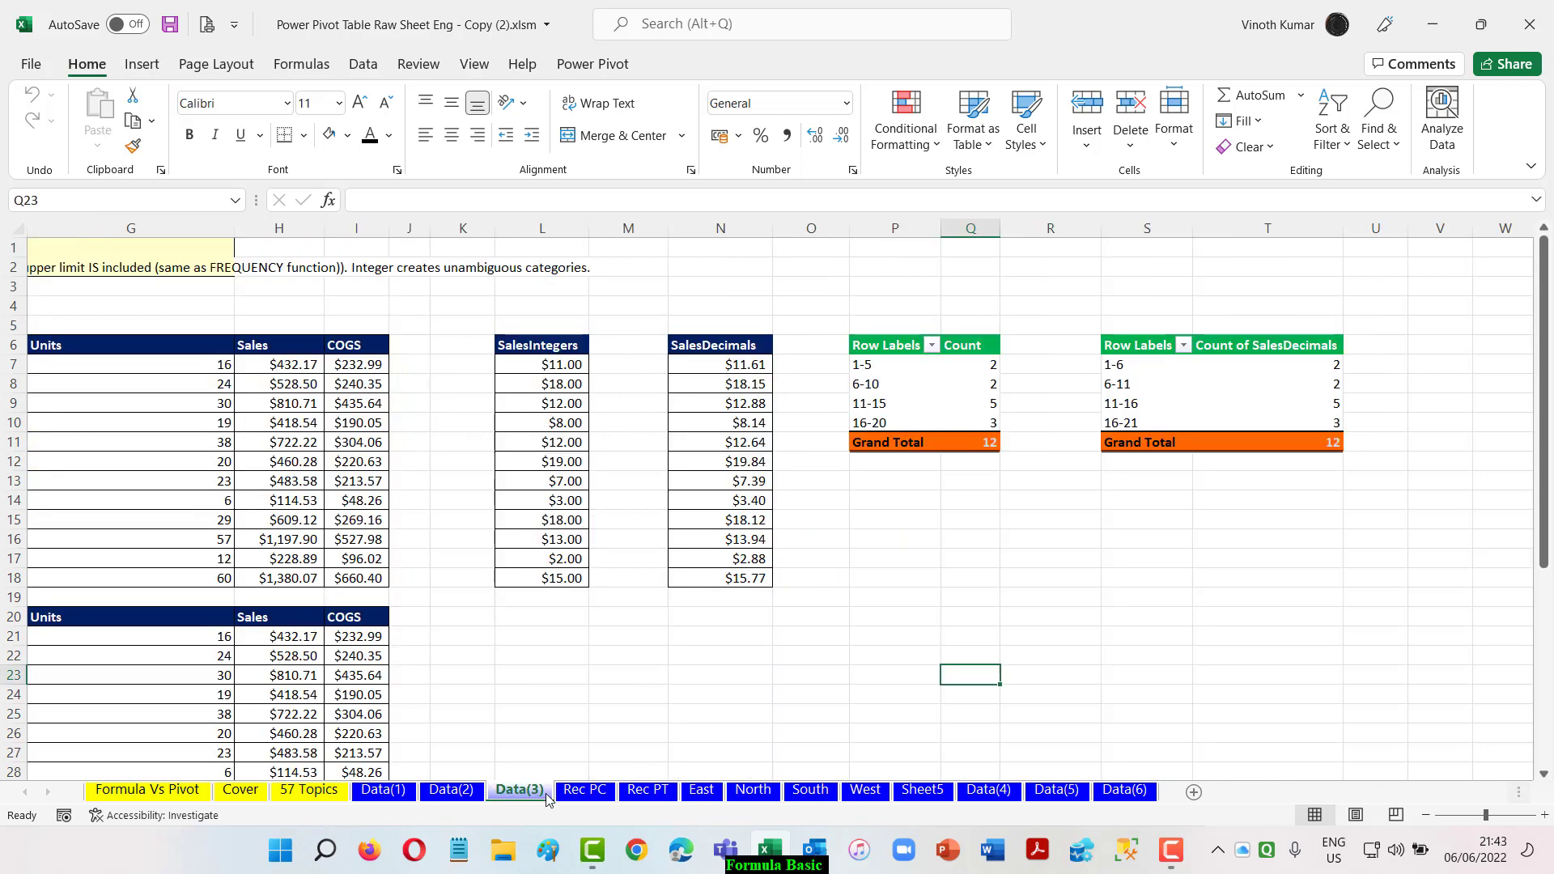
left_click(478, 795)
left_click(111, 503)
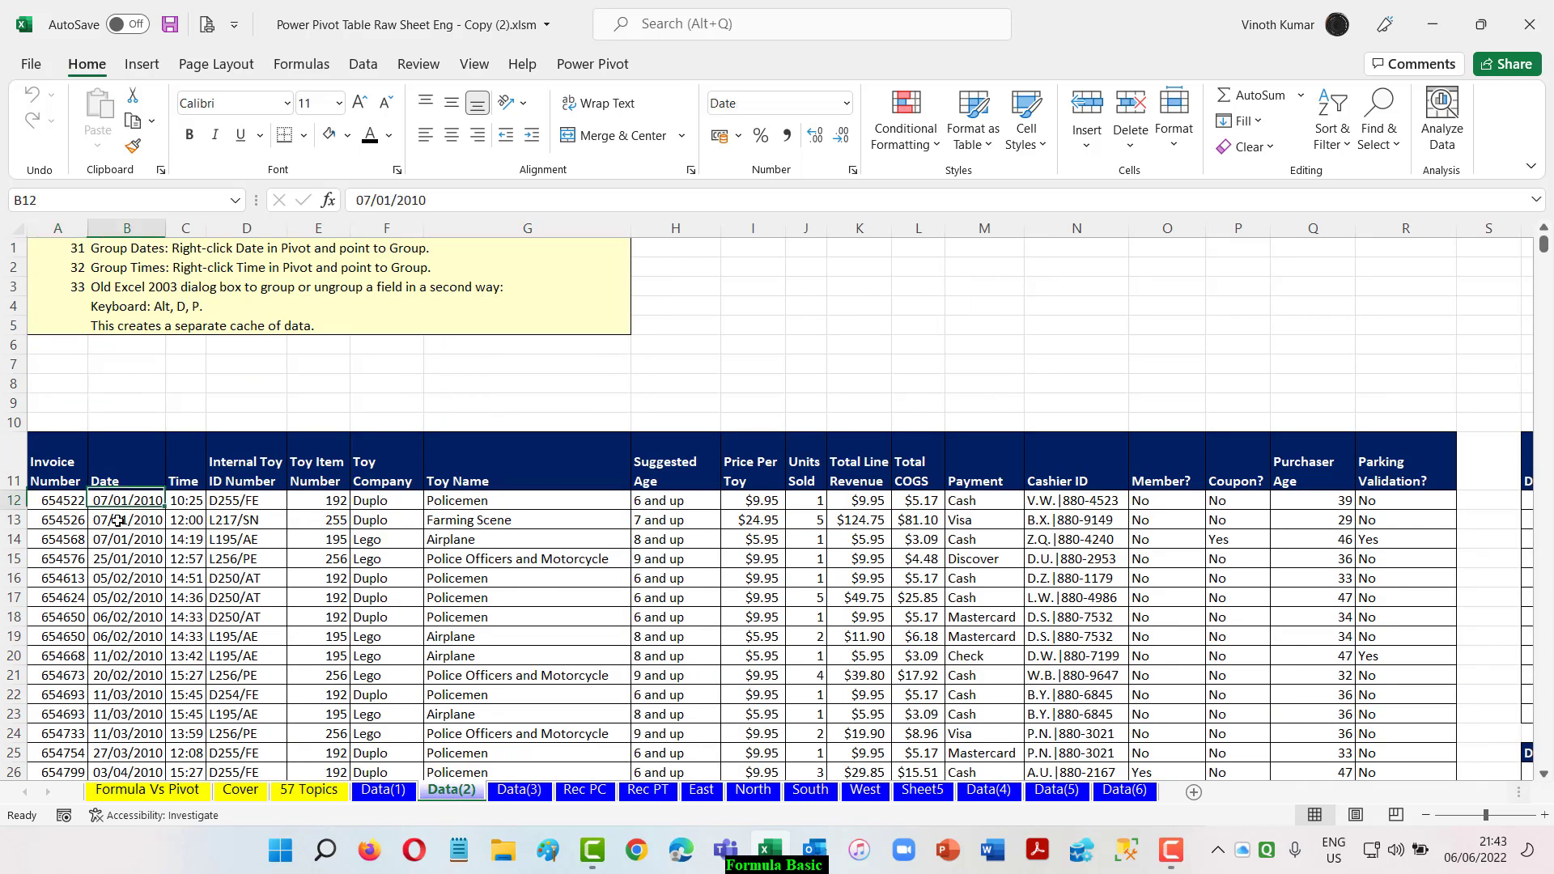
key("alt")
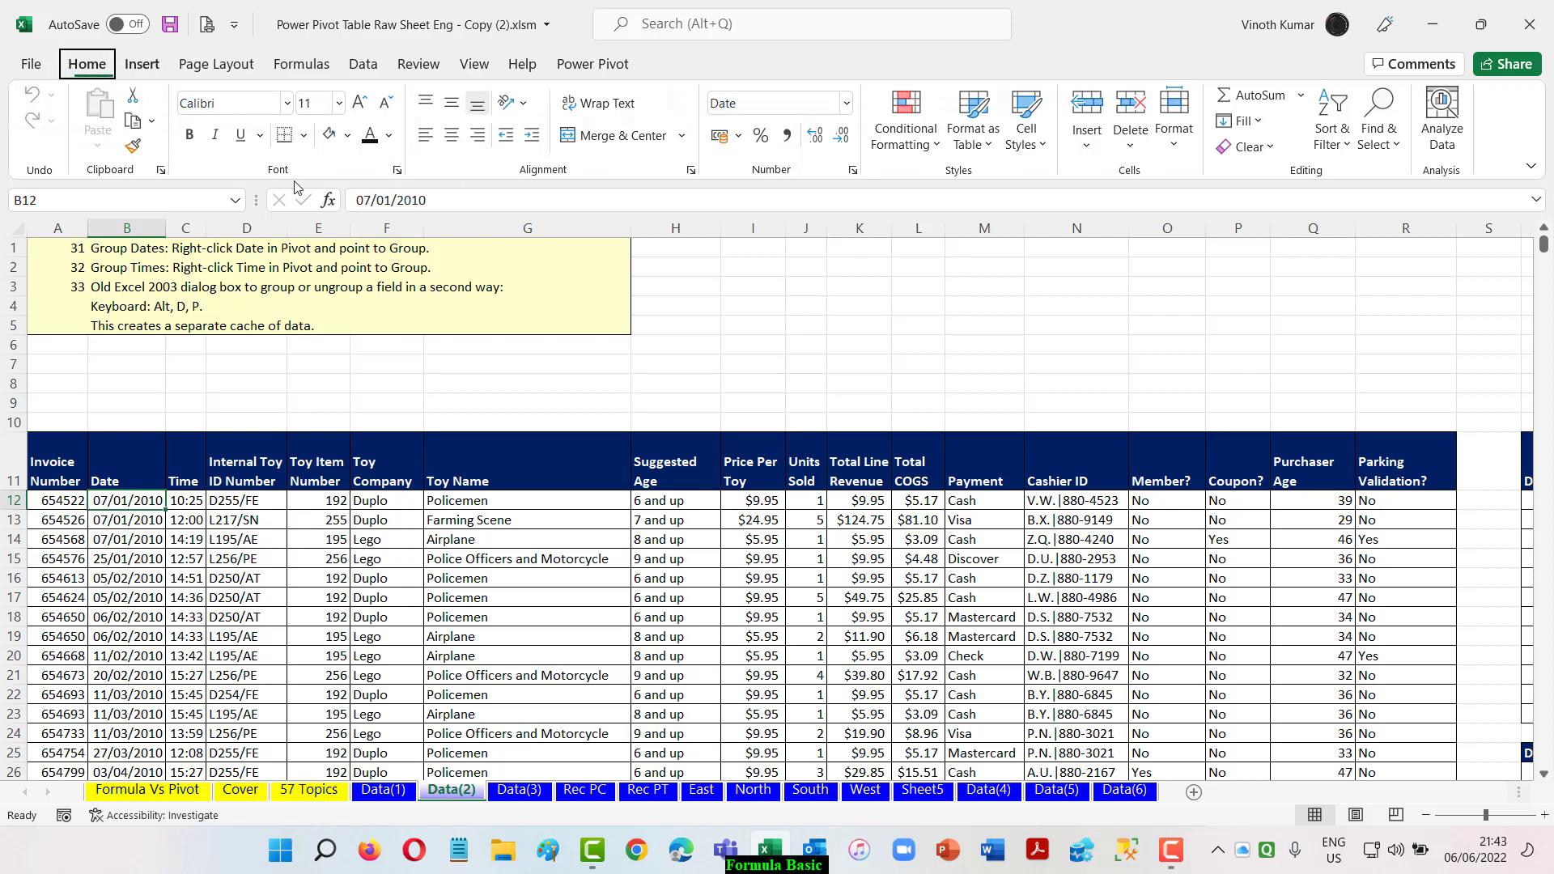
key("n")
key("v")
key("t")
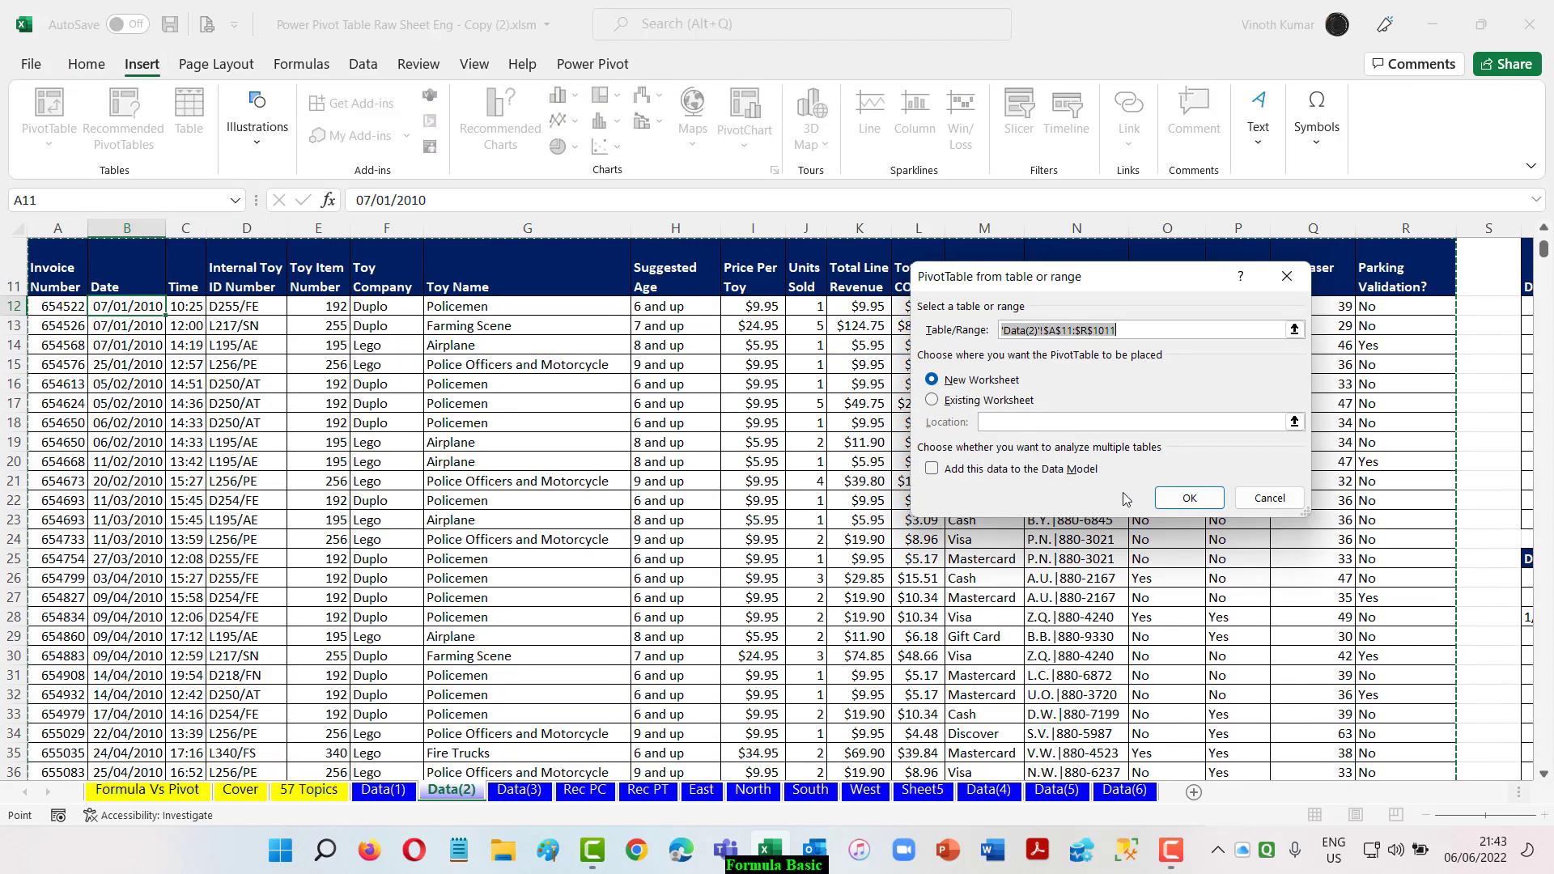
left_click(1186, 498)
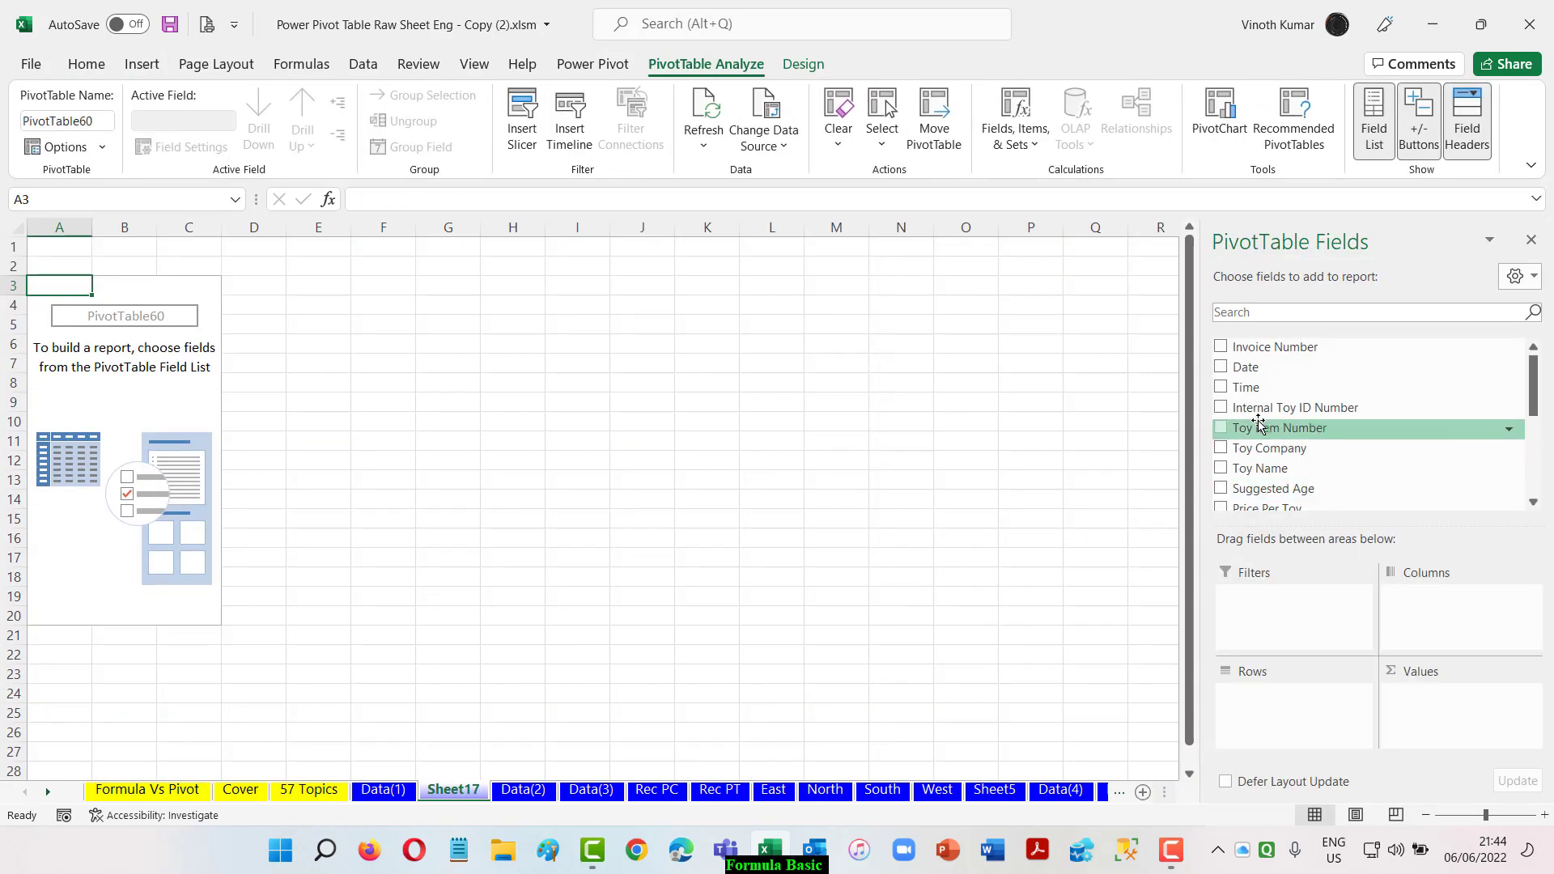
- Add Date to the rows and the sum of Total Line Revenue as values, and remove Quarters from the rows
left_click(1220, 368)
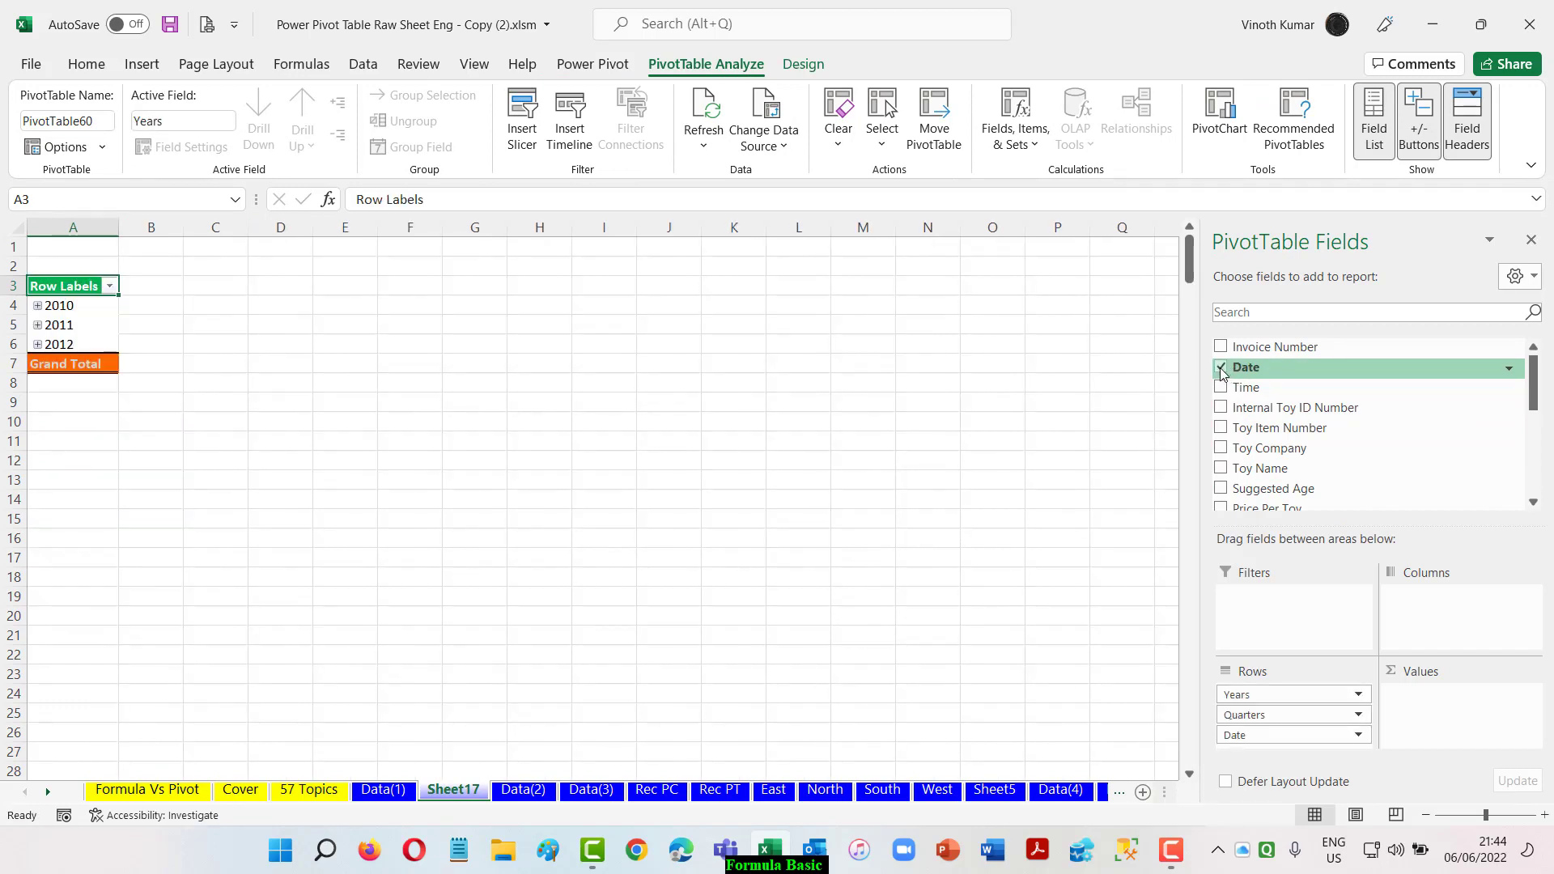
scroll(1375, 453, "down", 2)
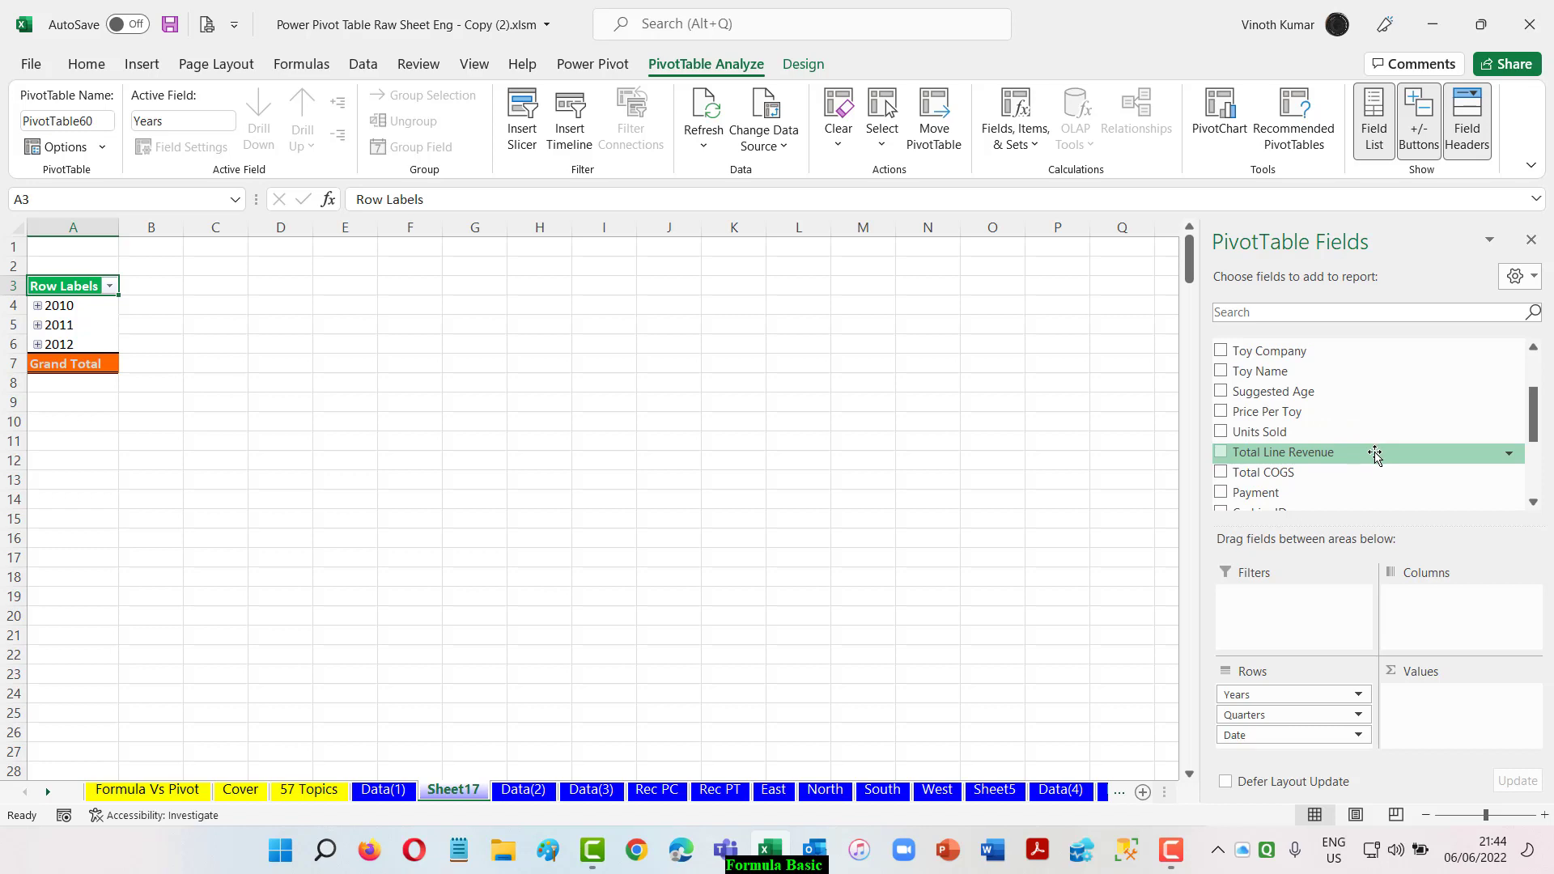
left_click_drag(1368, 451, 1453, 698)
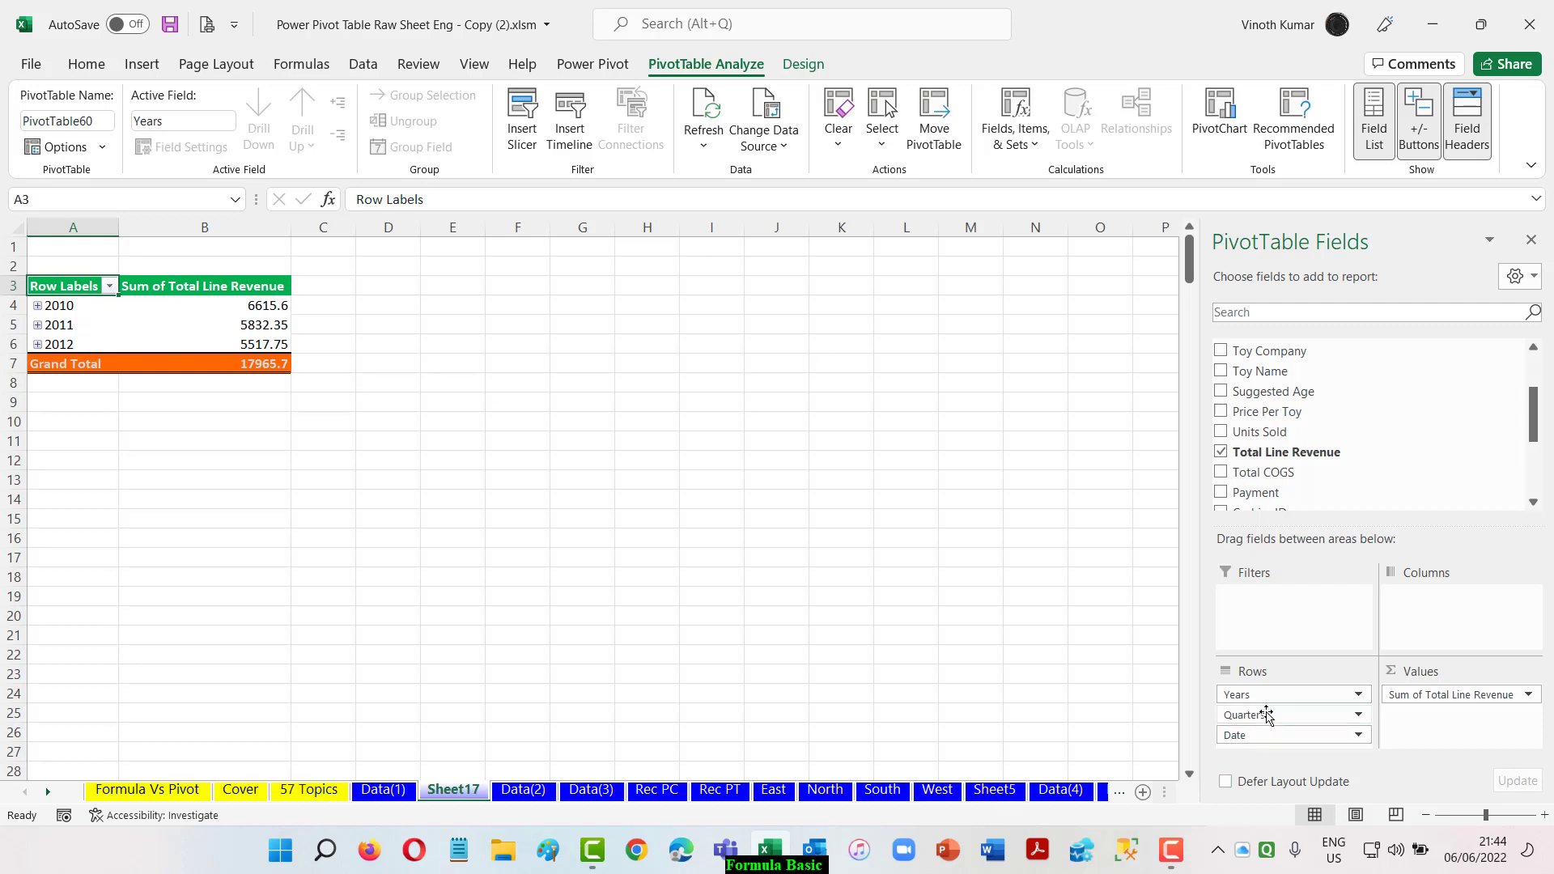
left_click_drag(1267, 714, 963, 716)
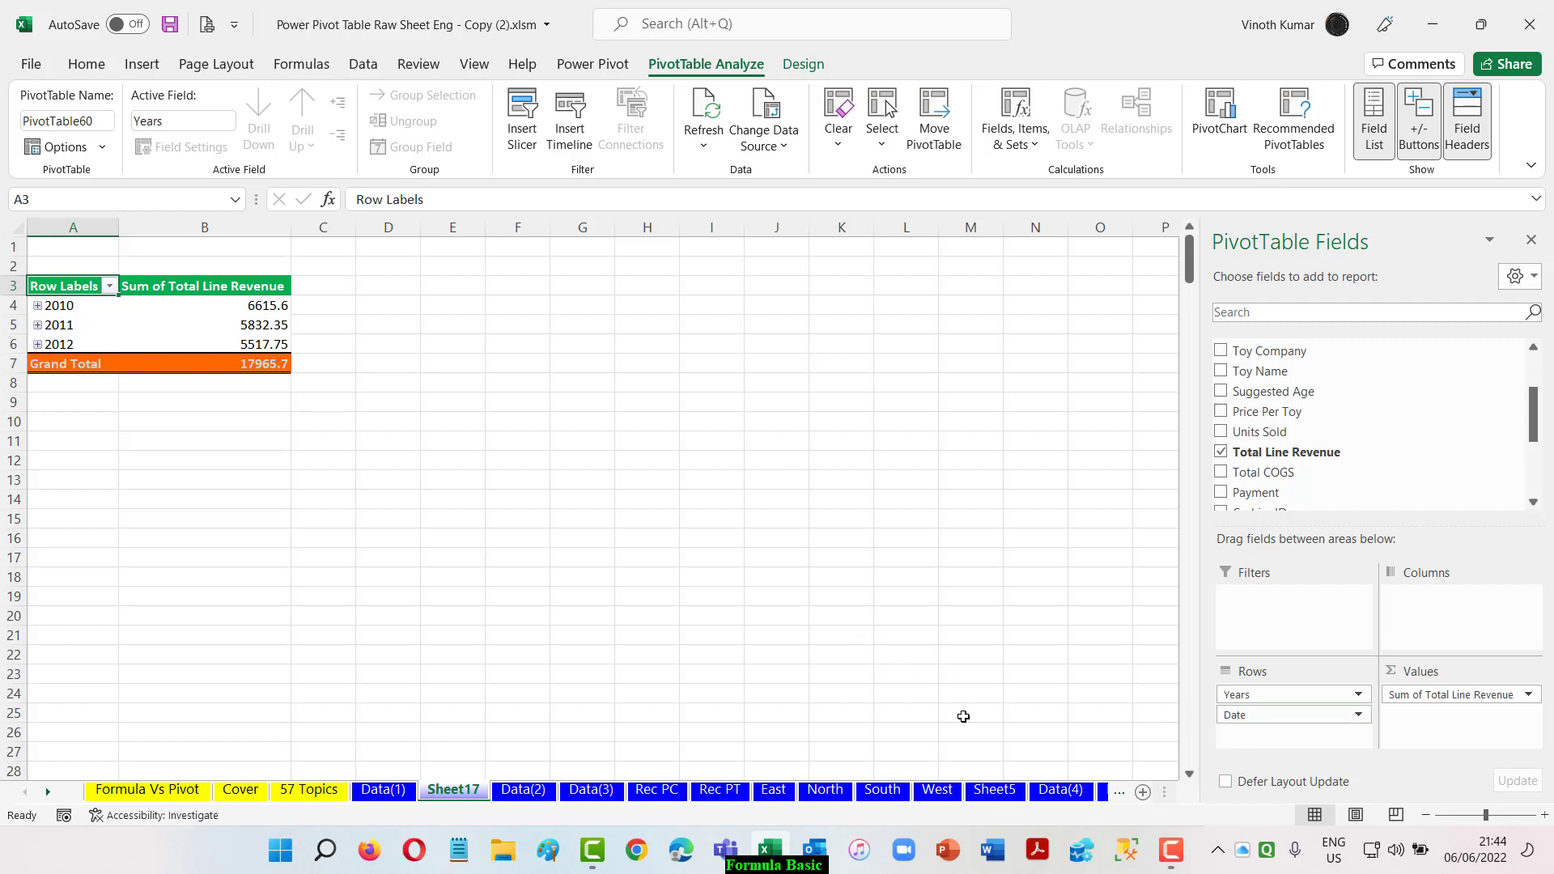
- Expand the entire Years field to list the months of every year, and look through them
left_click(71, 311)
right_click(71, 311)
mouse_move(162, 509)
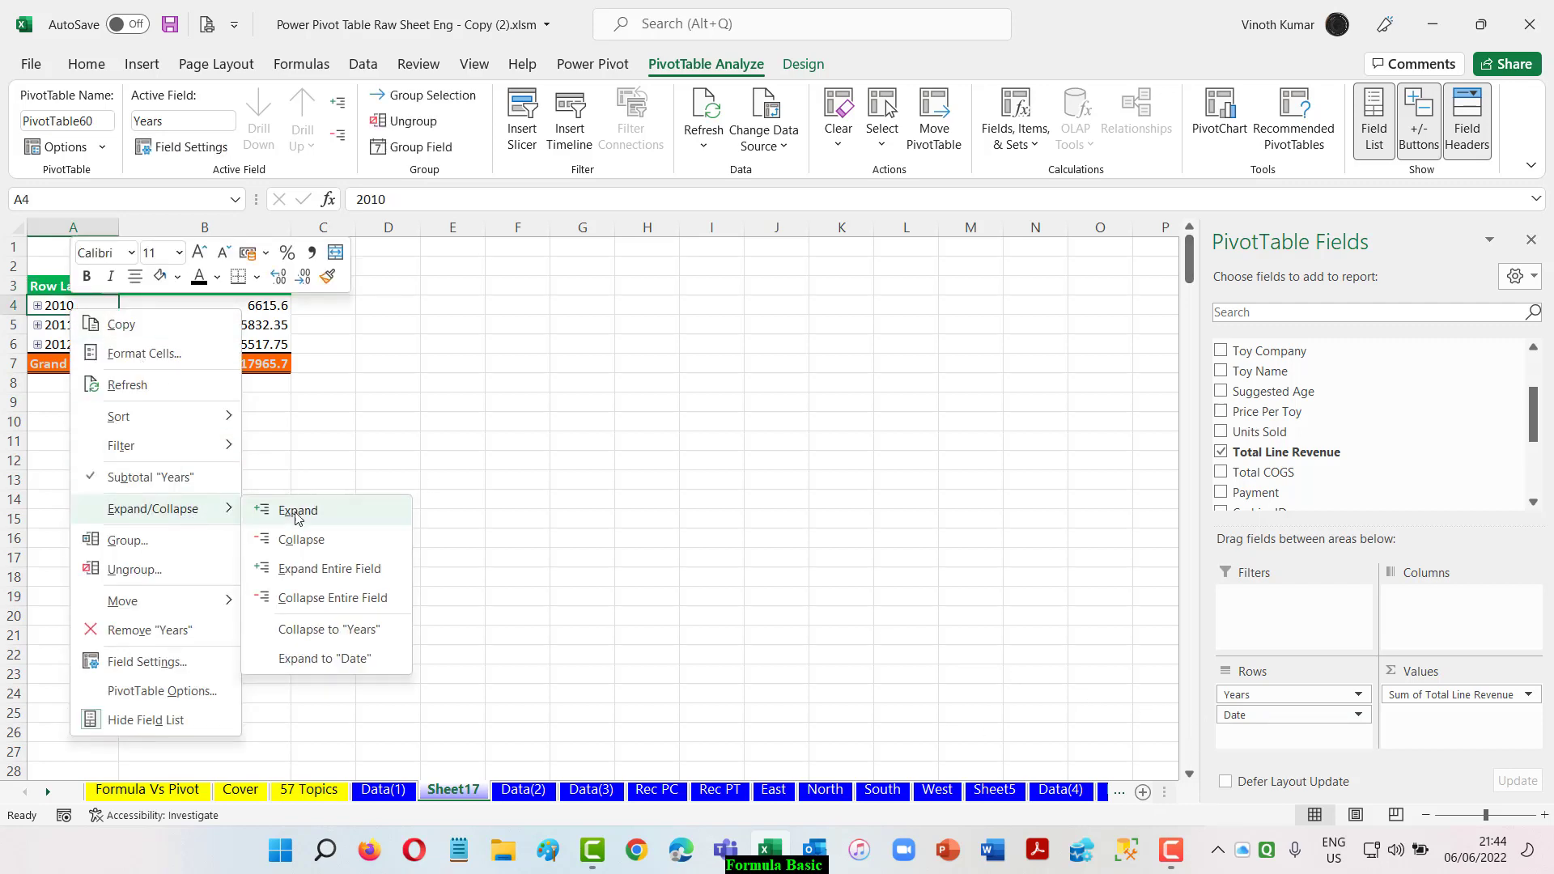
left_click(332, 568)
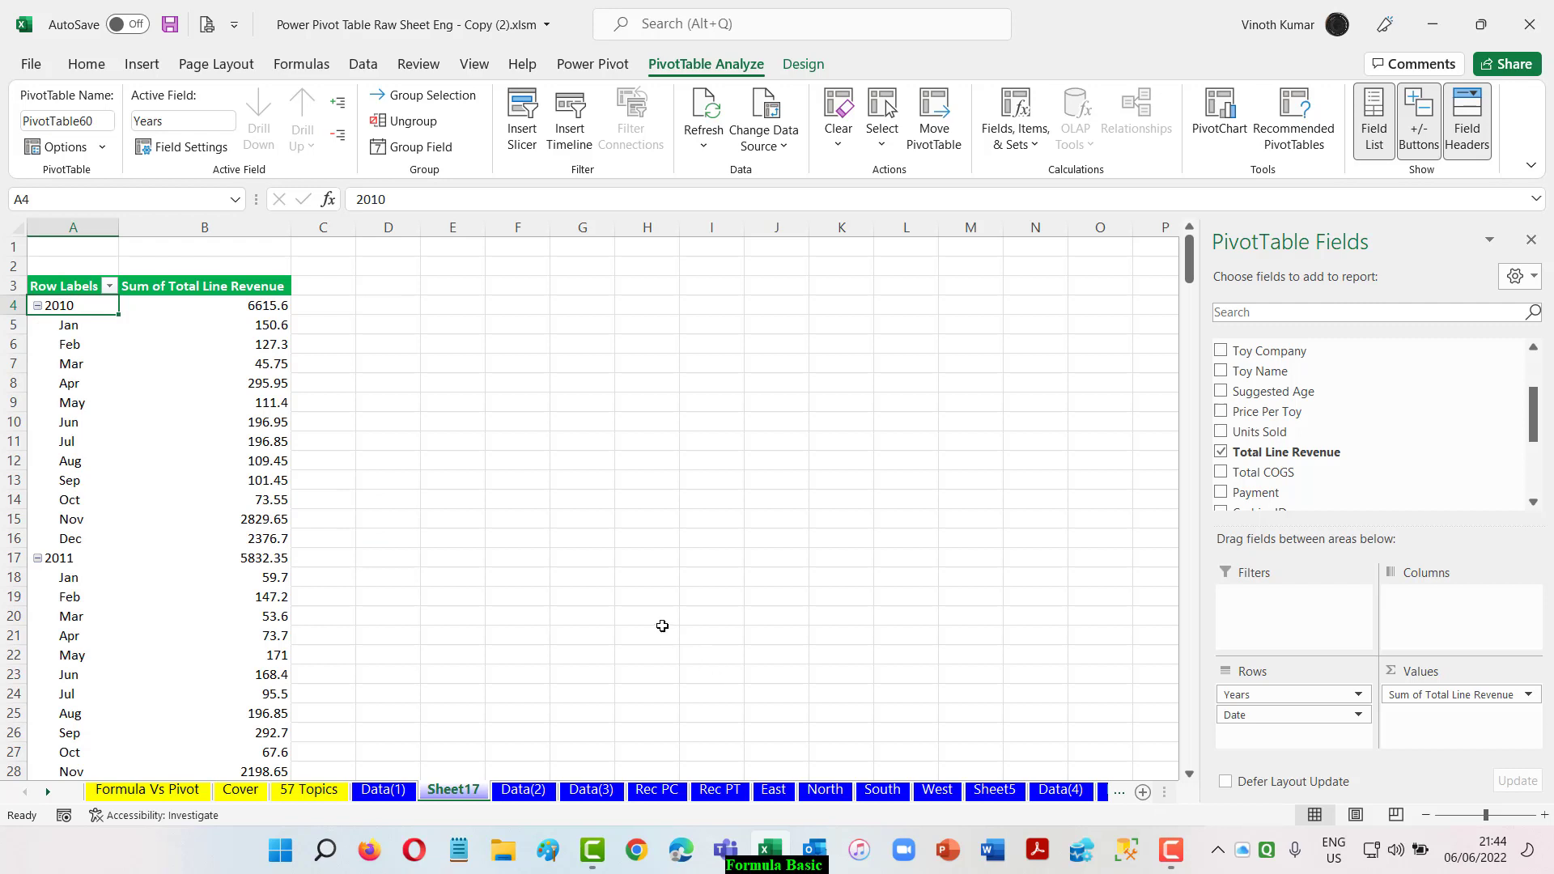
scroll(662, 626, "down", 10)
scroll(682, 628, "up", 10)
- Insert a timeline for the Date field and place it beside the PivotTable in row 4, starting around column E
left_click(567, 123)
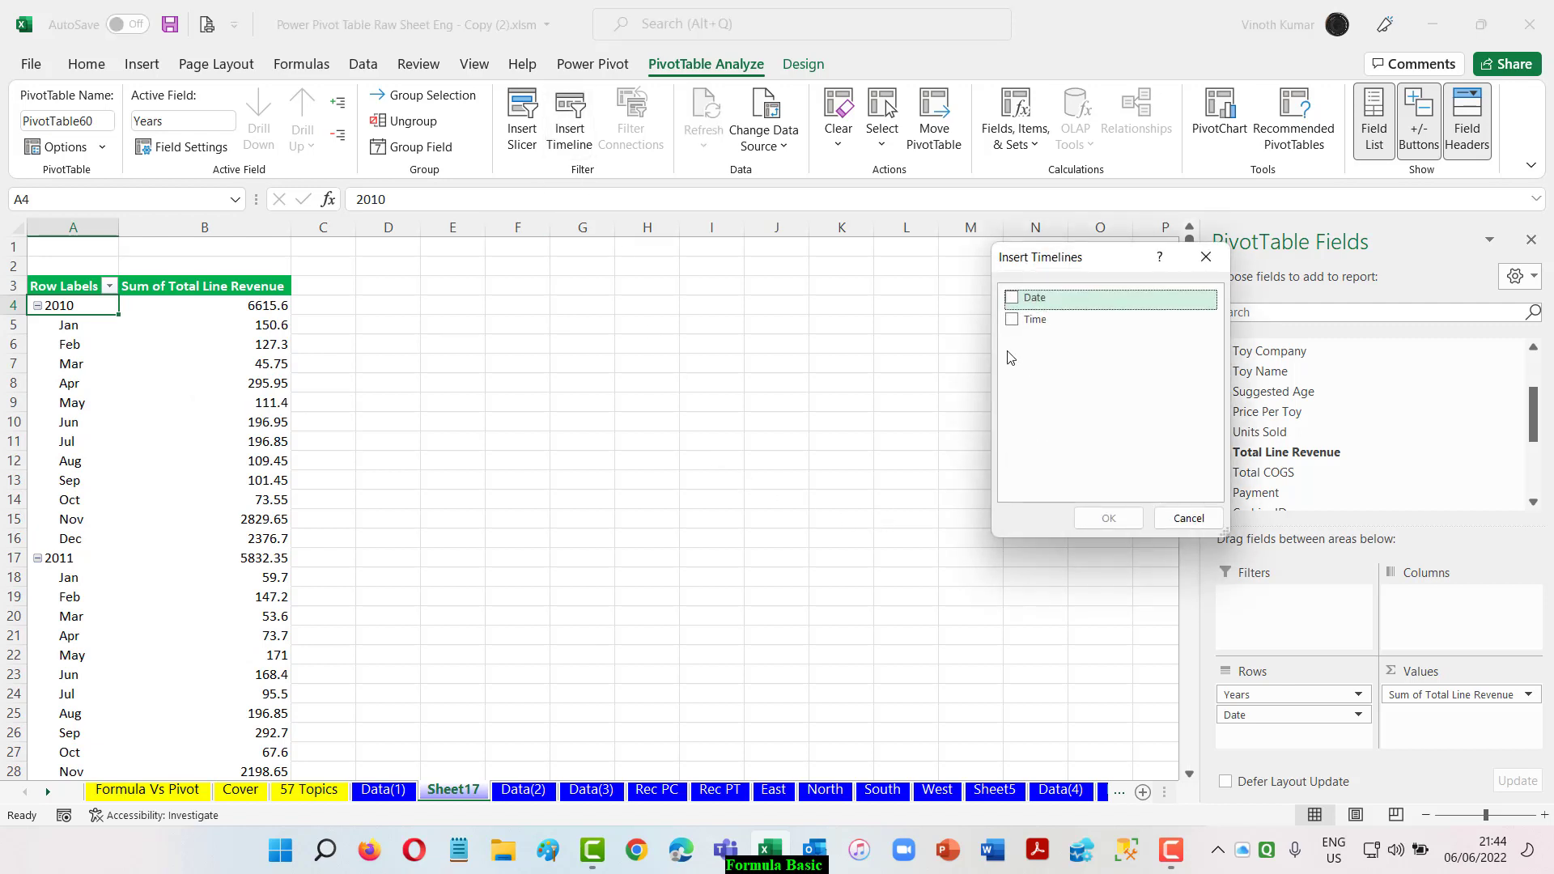
left_click(1011, 298)
left_click(1108, 518)
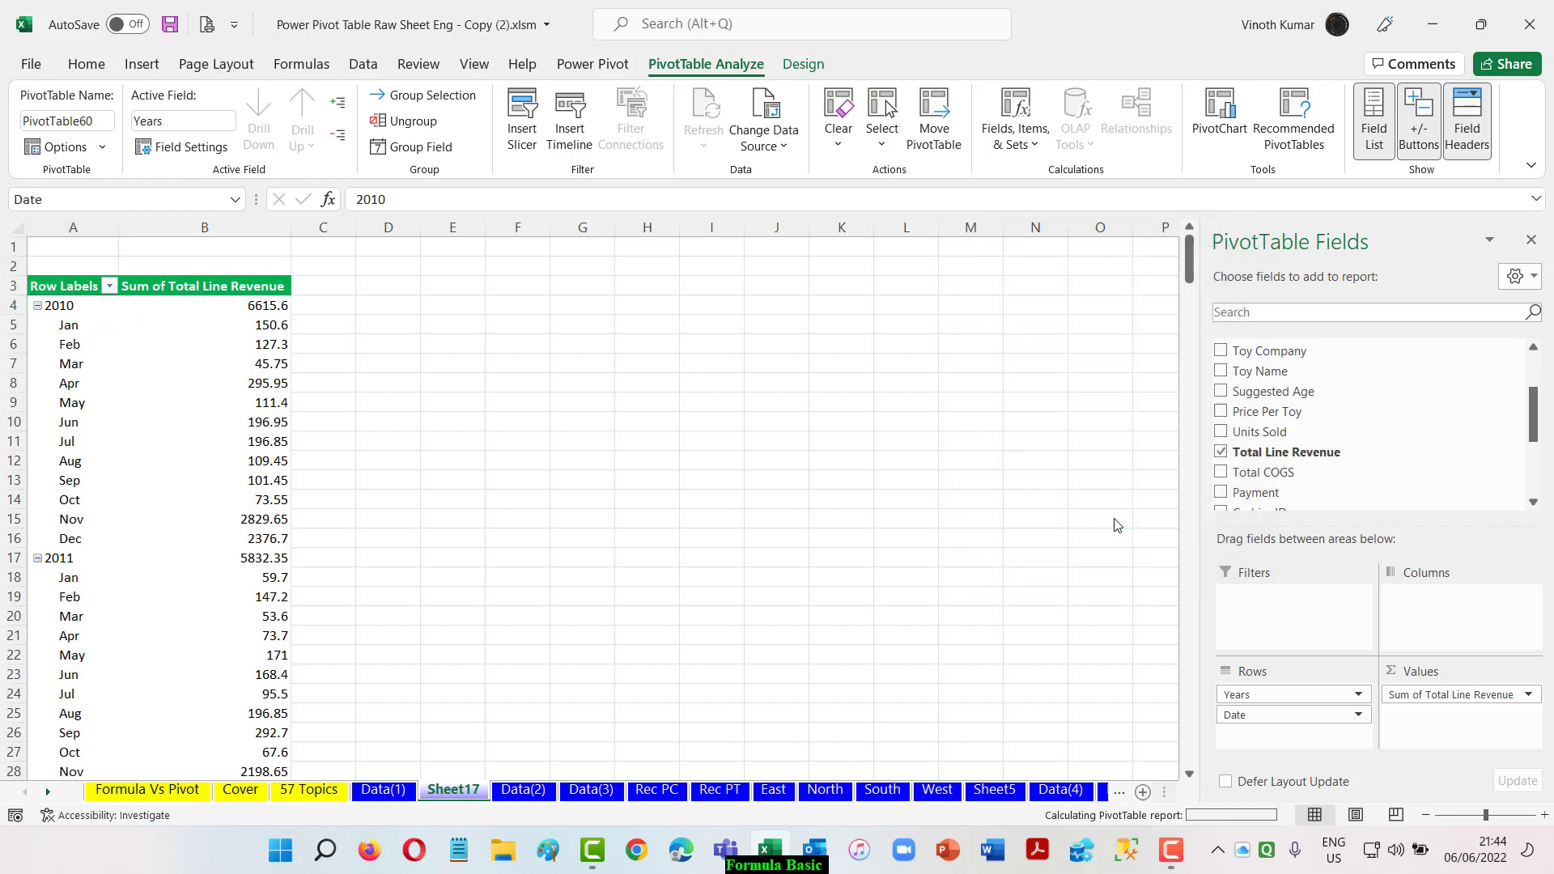
left_click_drag(645, 461, 657, 299)
- Switch the Date timeline's time level through years, quarters and months, ending with days
left_click(791, 331)
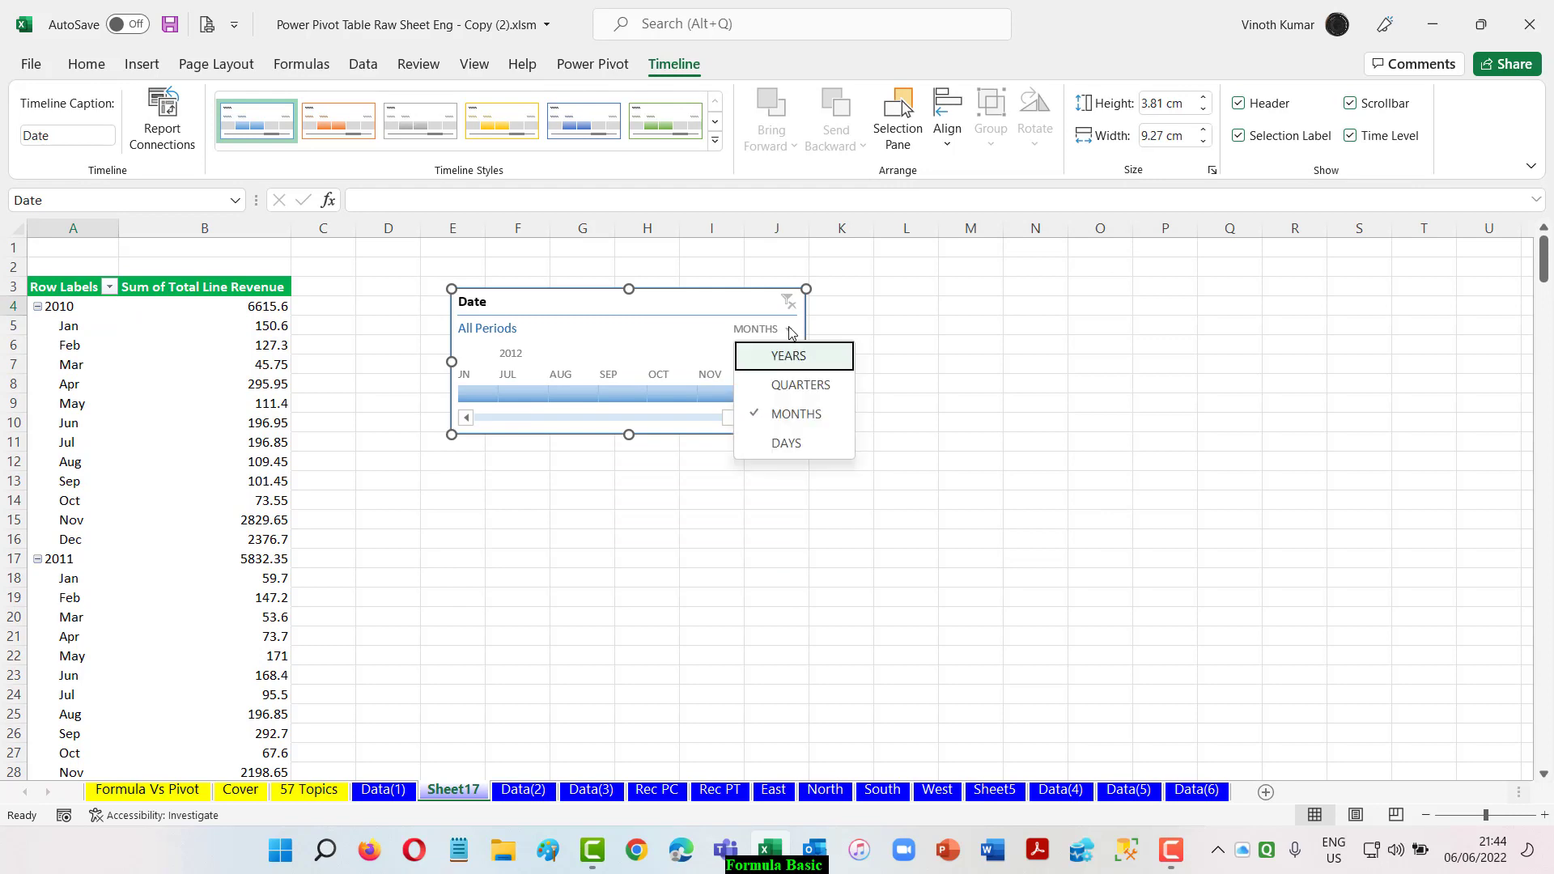
left_click(784, 358)
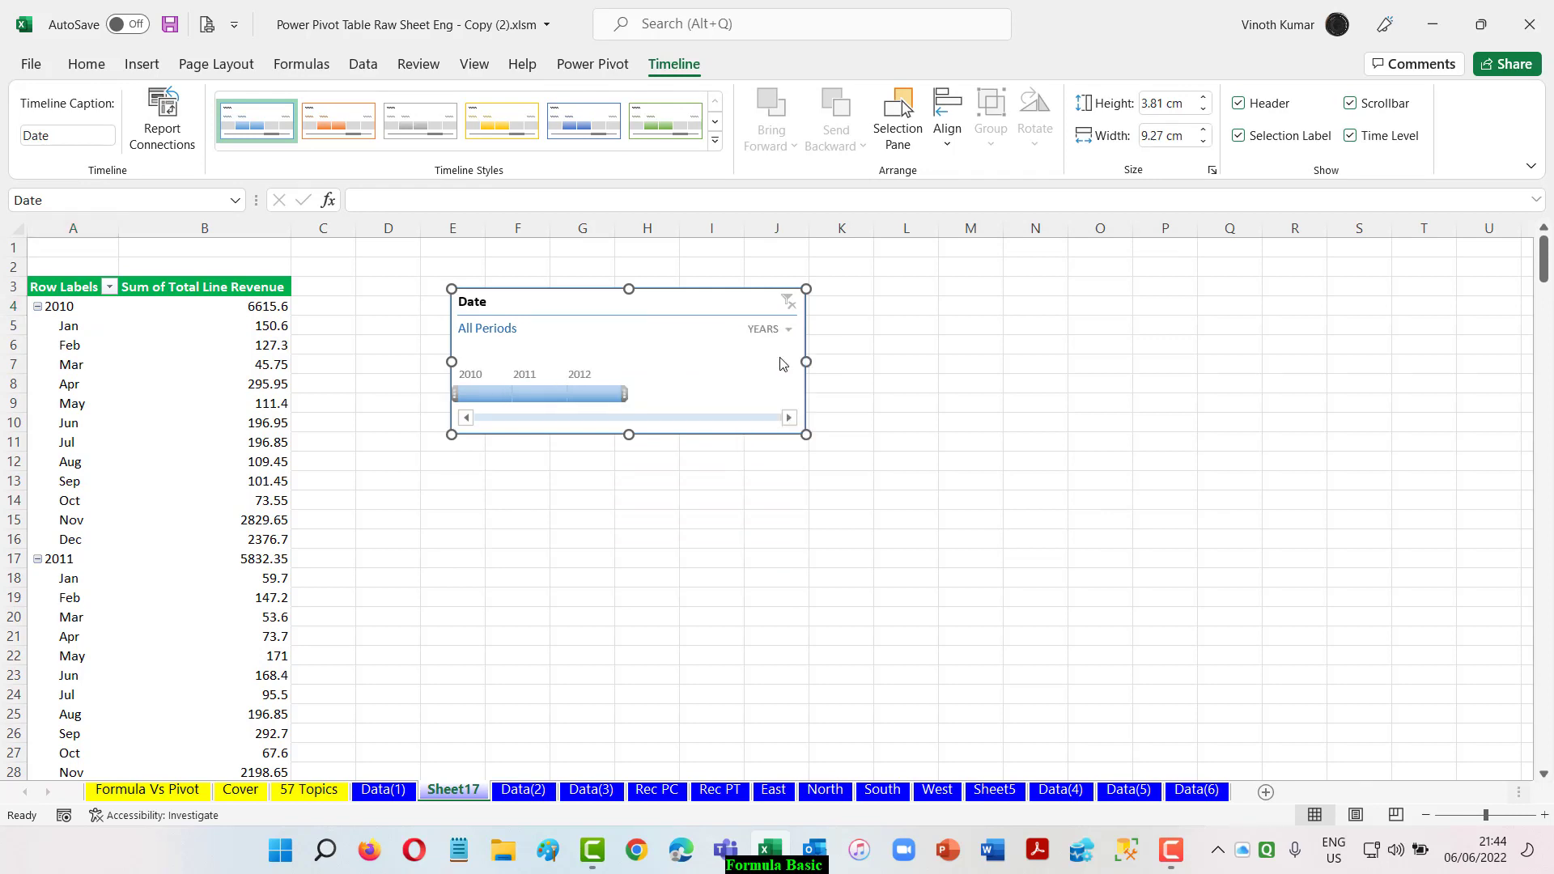
left_click(789, 329)
left_click(797, 379)
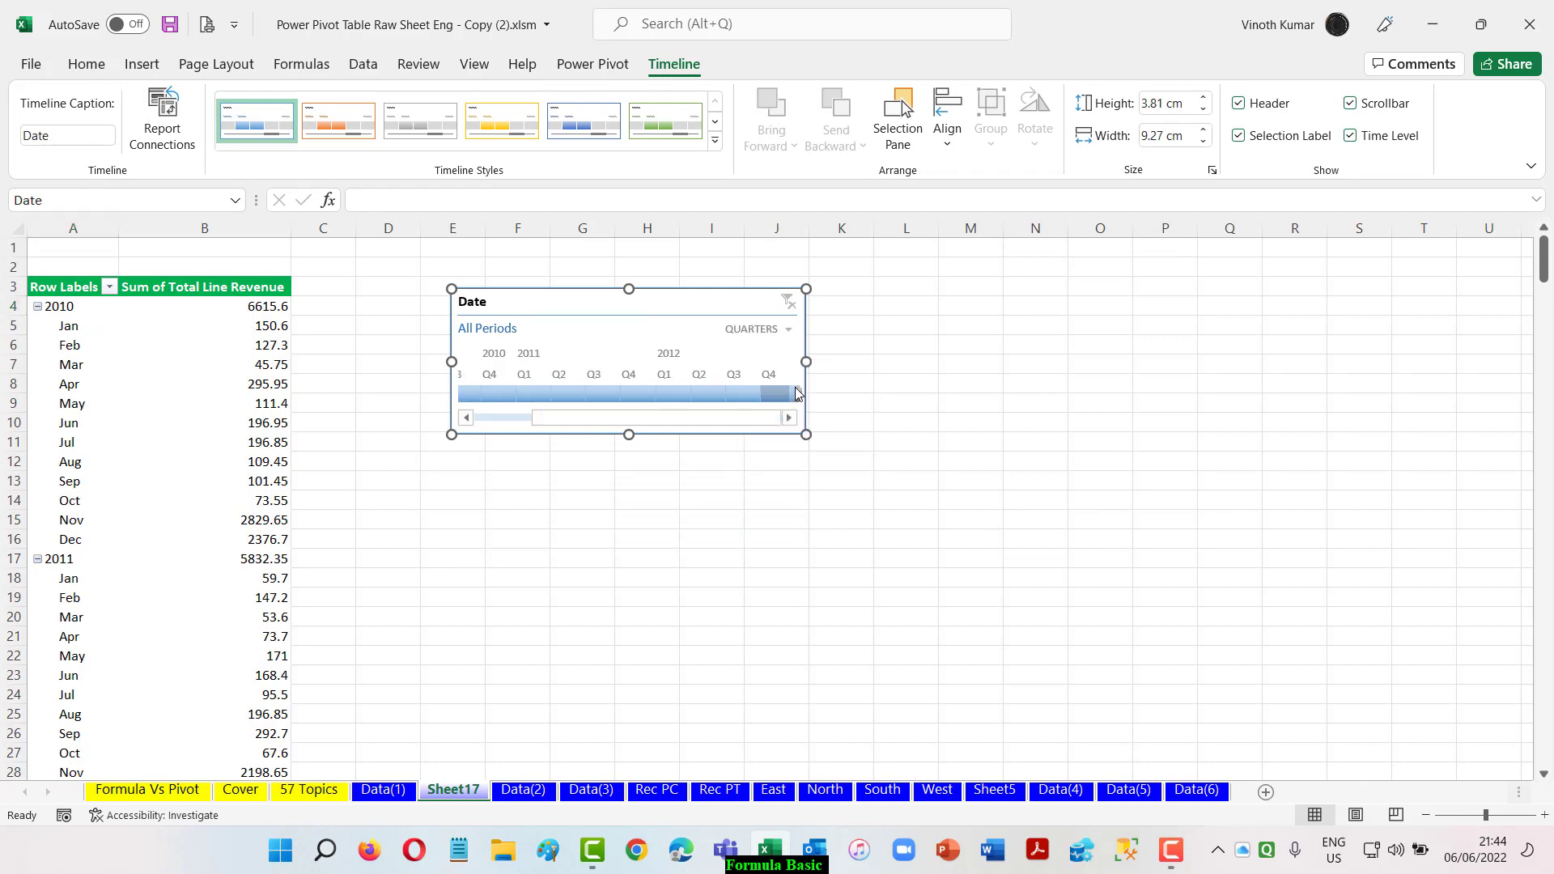
left_click(789, 329)
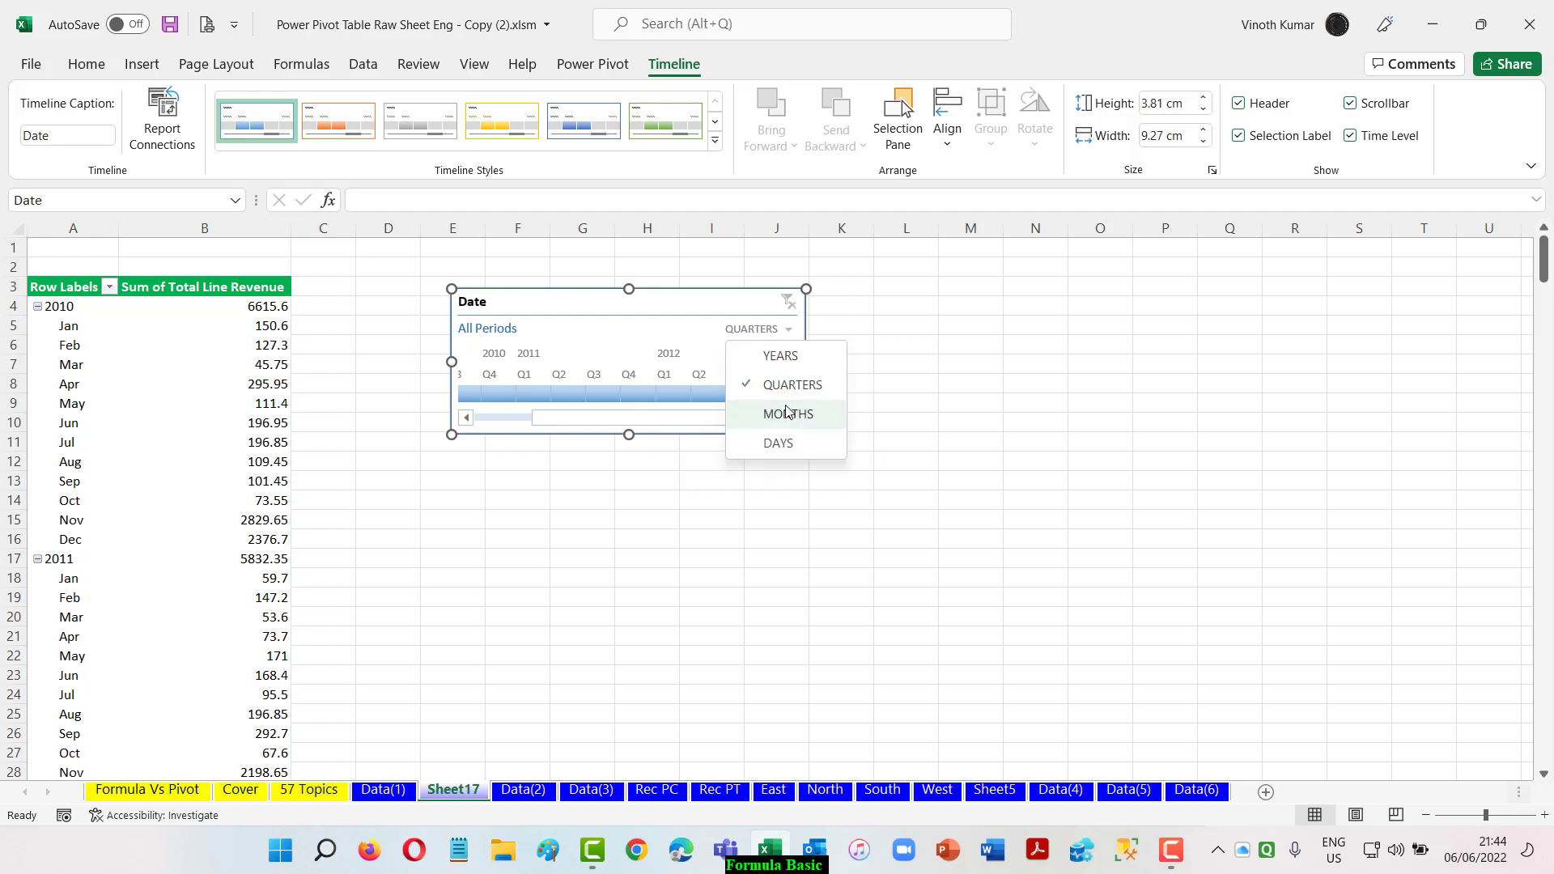
left_click(785, 412)
left_click(788, 330)
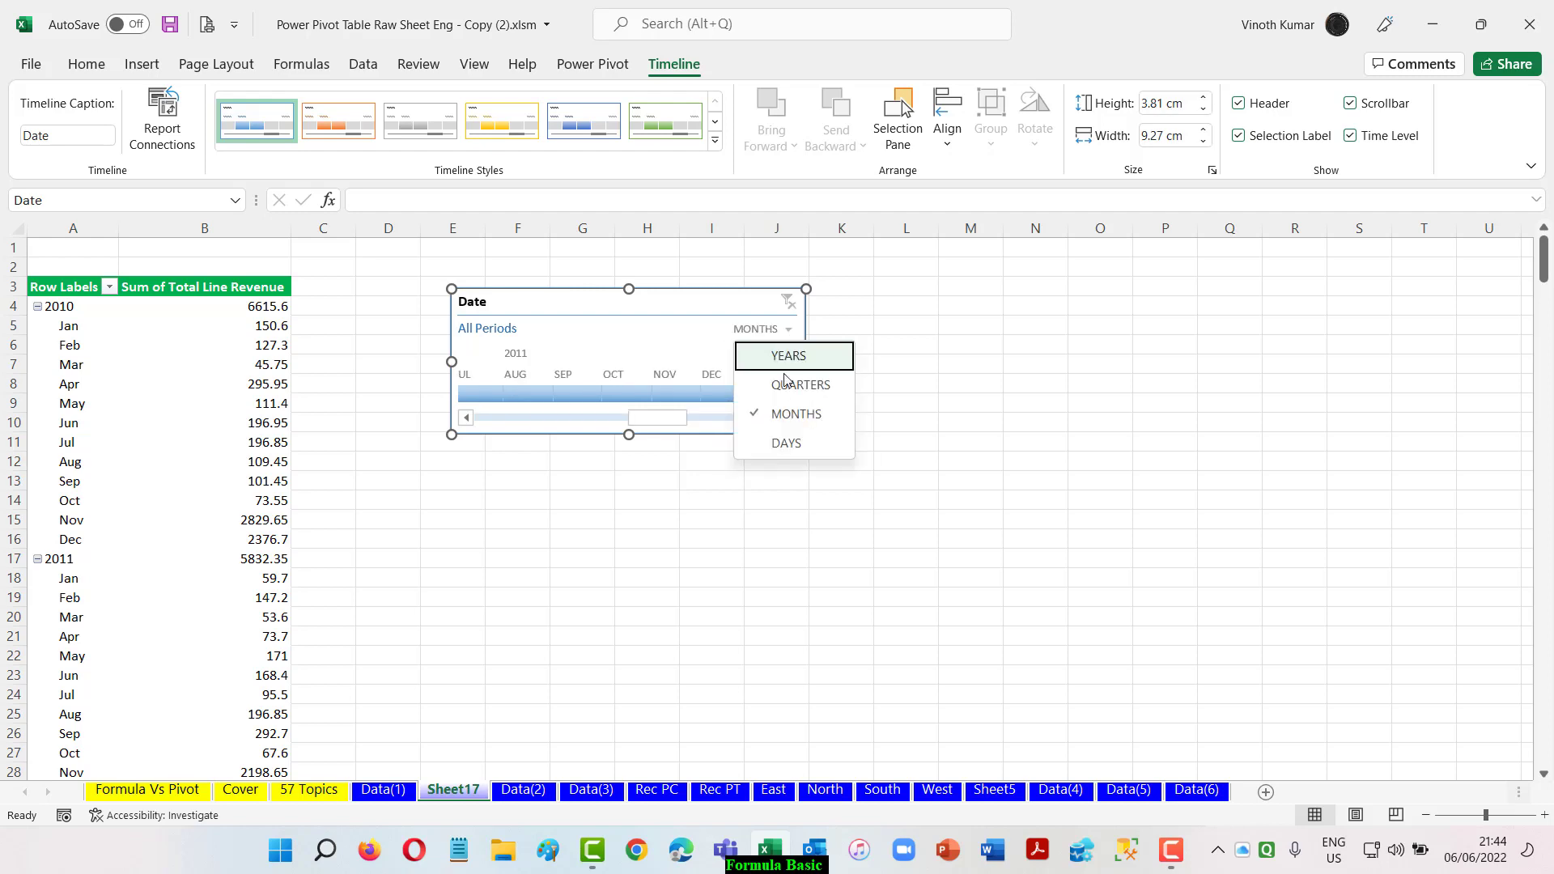
left_click(785, 410)
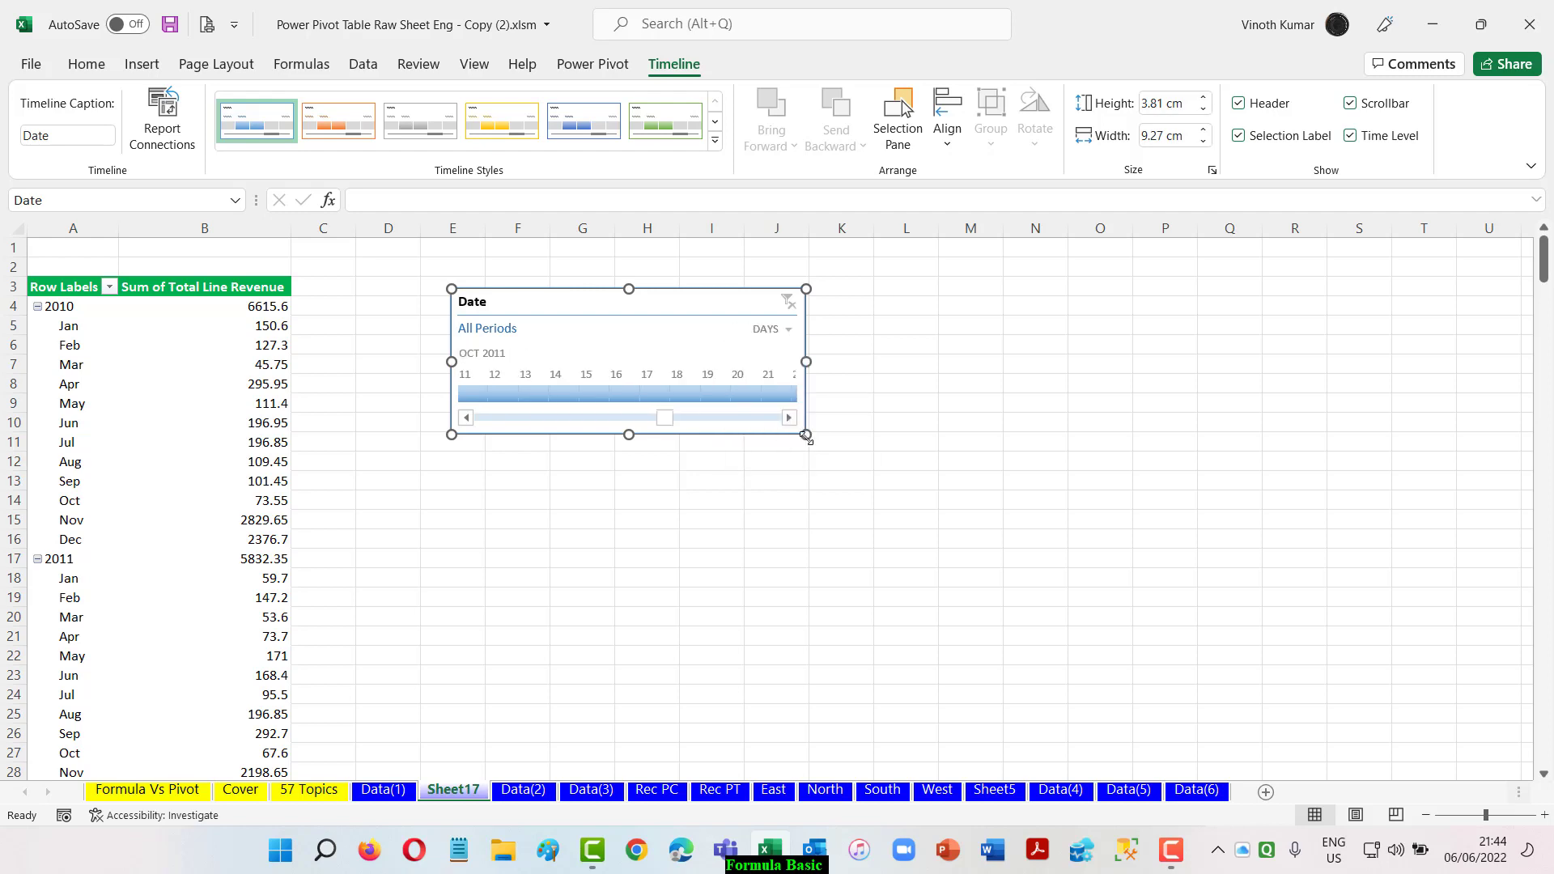
- Resize the Date timeline to about 13.6 cm wide and 3.85 cm high, and set its time level to years
left_click_drag(806, 436, 970, 448)
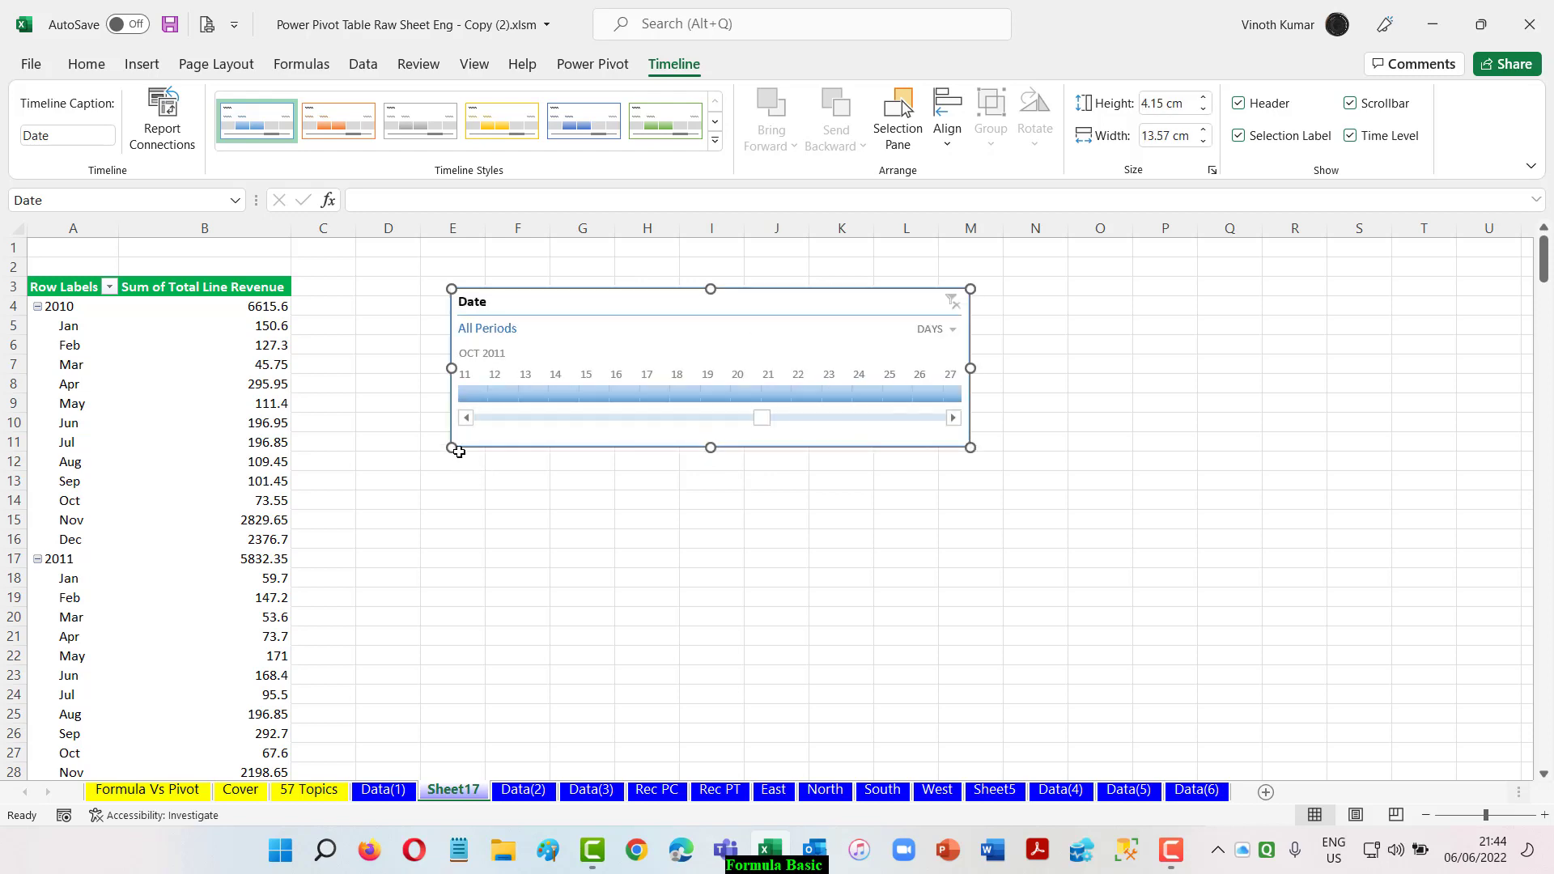
left_click_drag(450, 448, 451, 436)
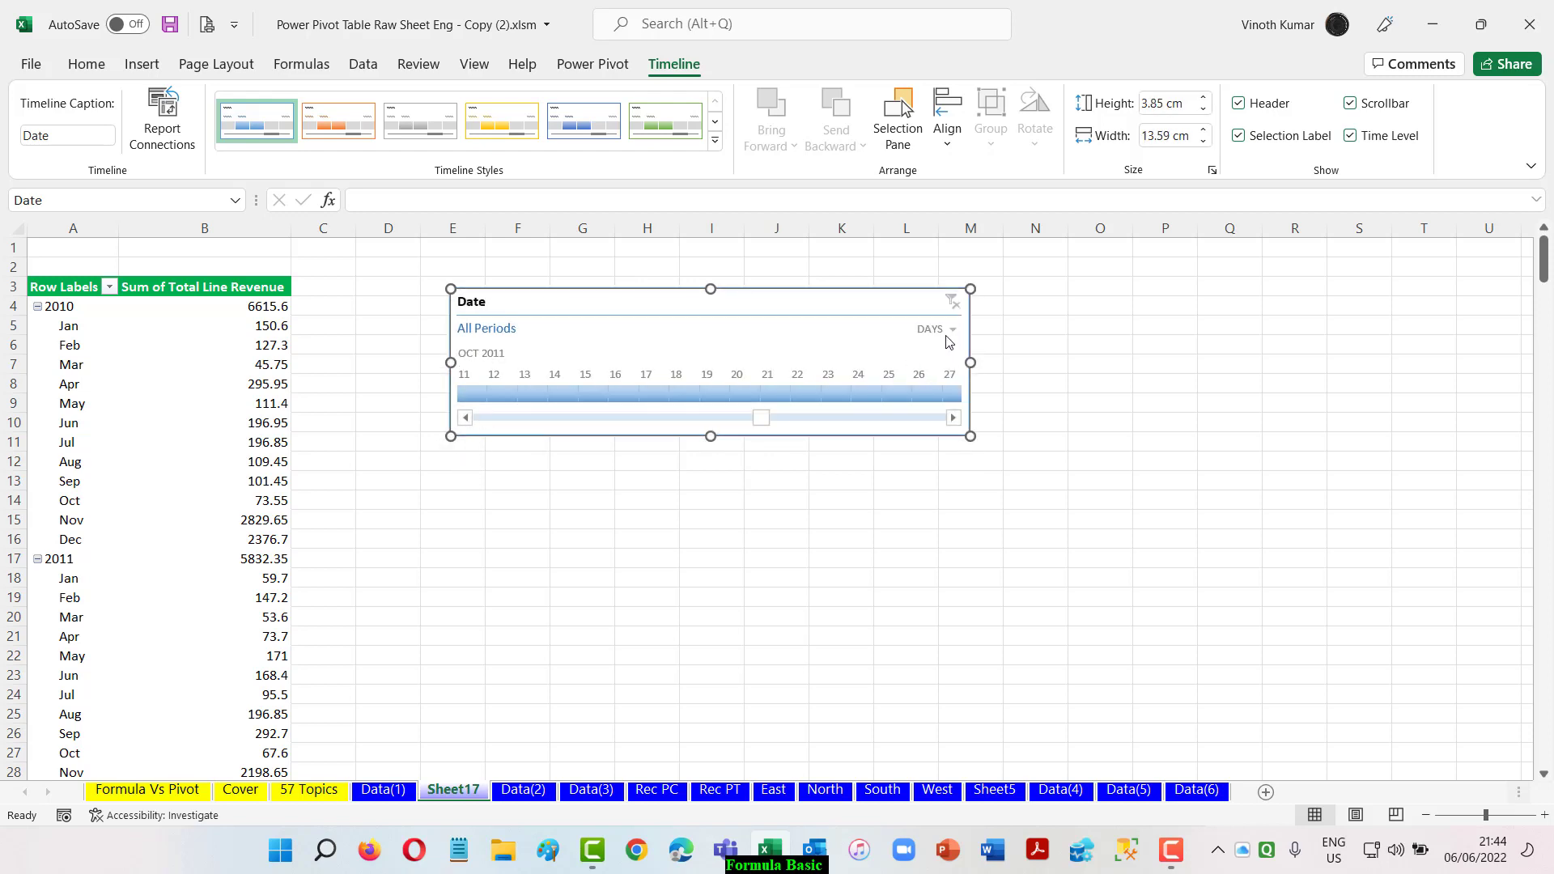
left_click(949, 330)
left_click(974, 359)
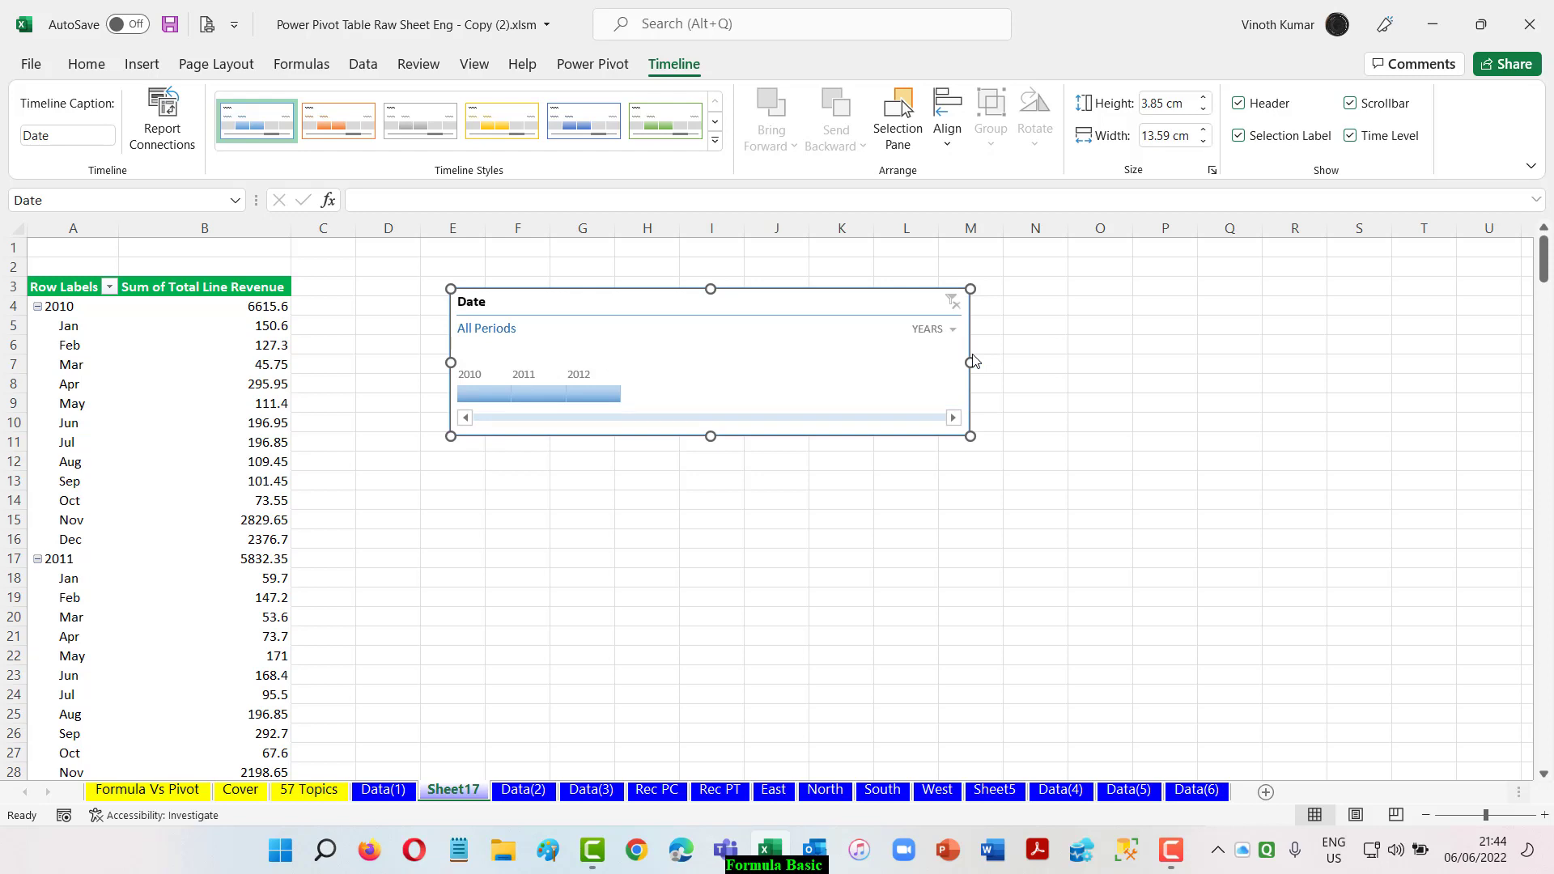
- Filter the PivotTable with the timeline to 2011, 2012 and finally 2010
left_click(526, 395)
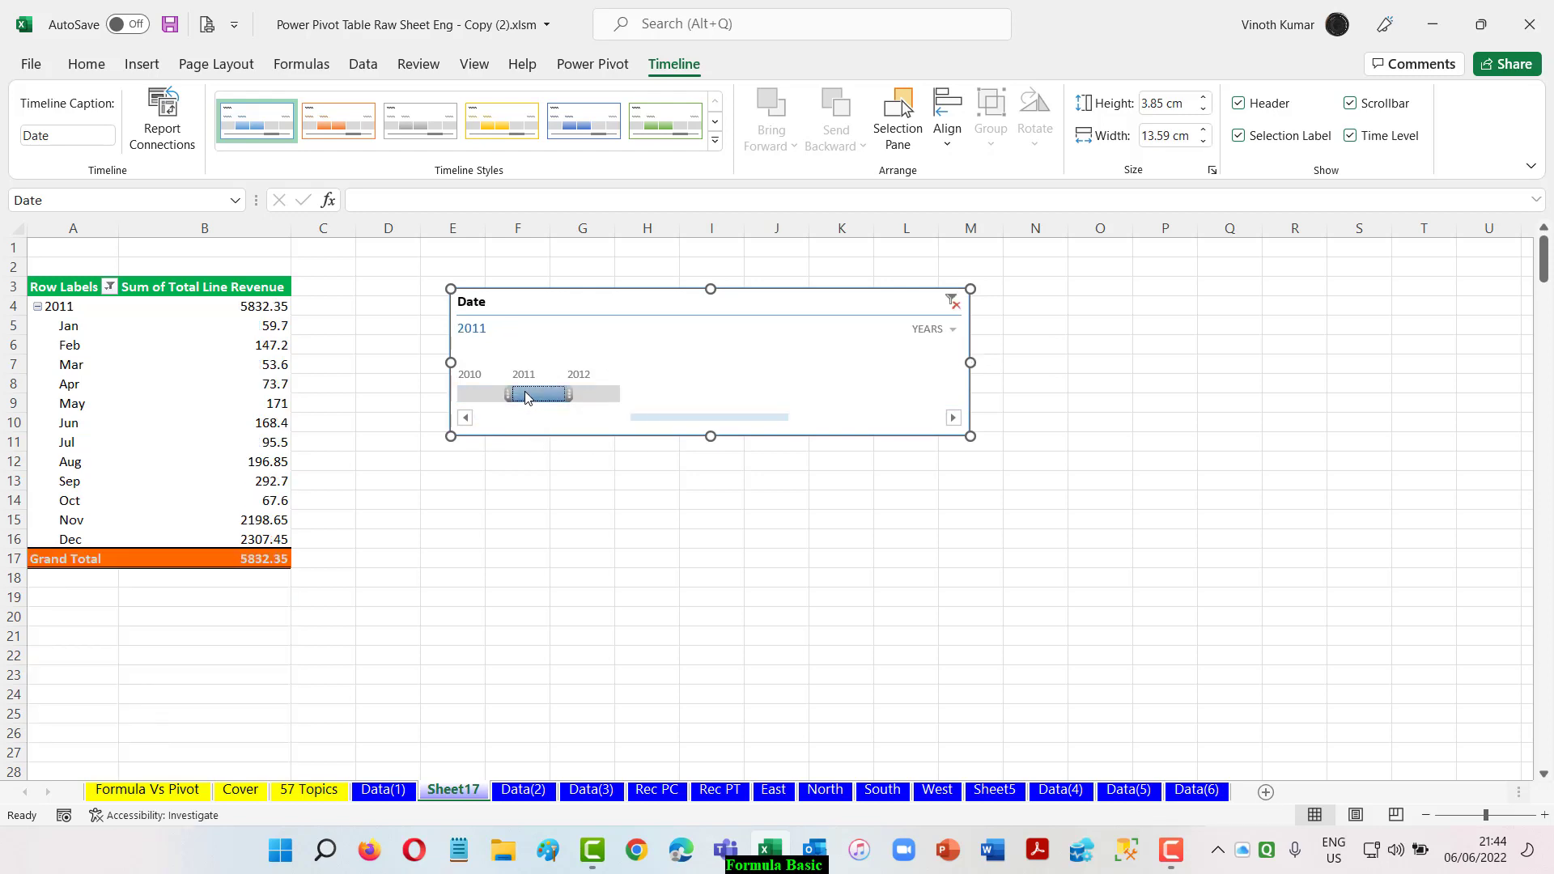
left_click(595, 395)
left_click(474, 395)
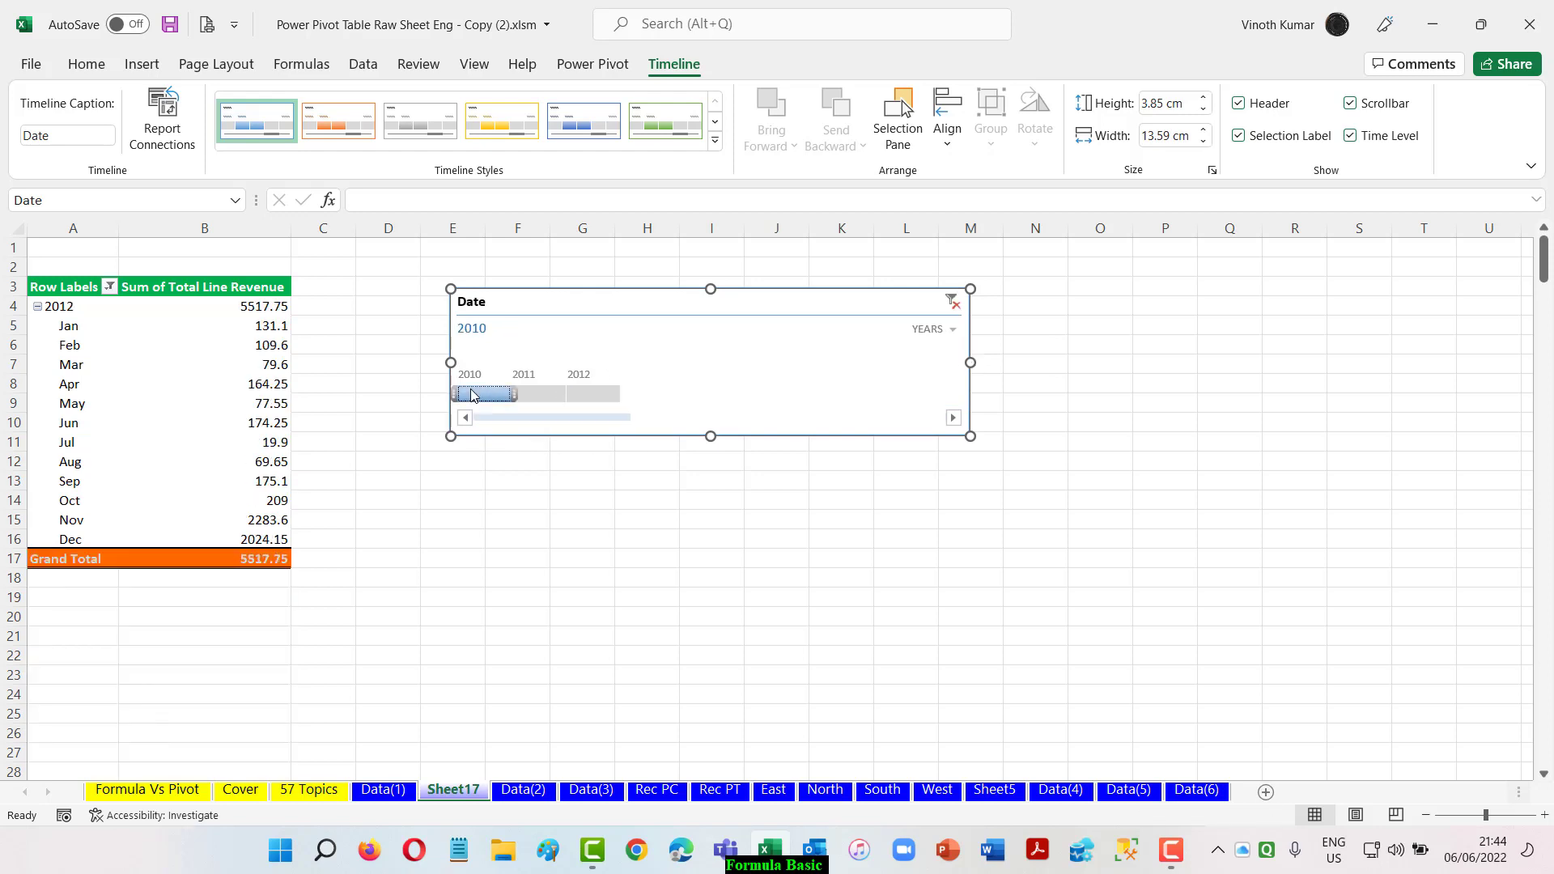
- Set the timeline's time level to quarters and filter the PivotTable to Q1 - Q4 2011
left_click(930, 328)
left_click(938, 353)
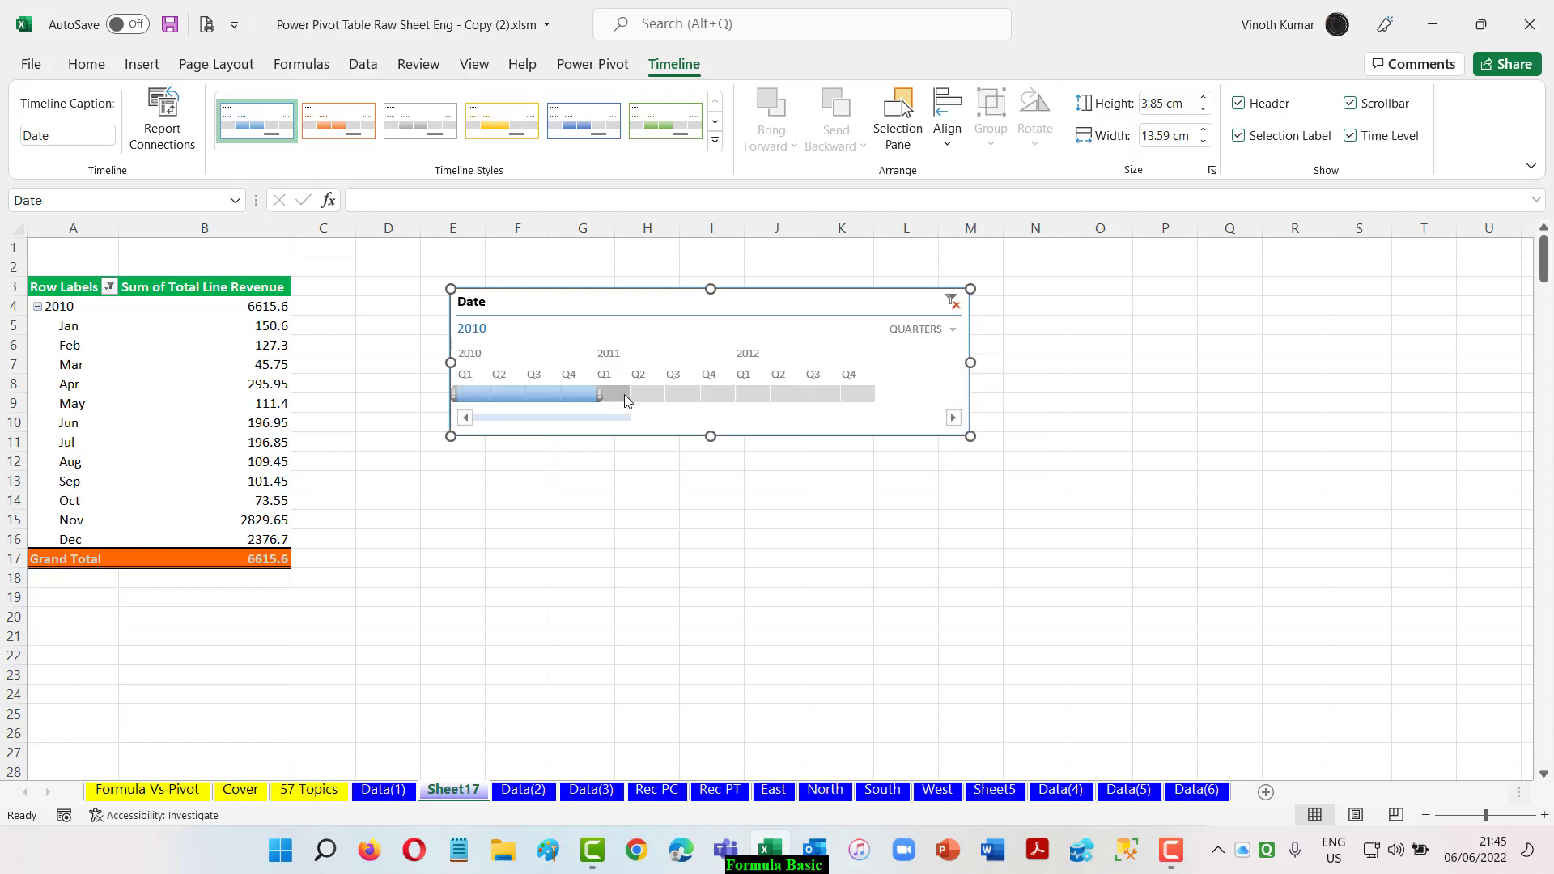
left_click_drag(625, 400, 720, 396)
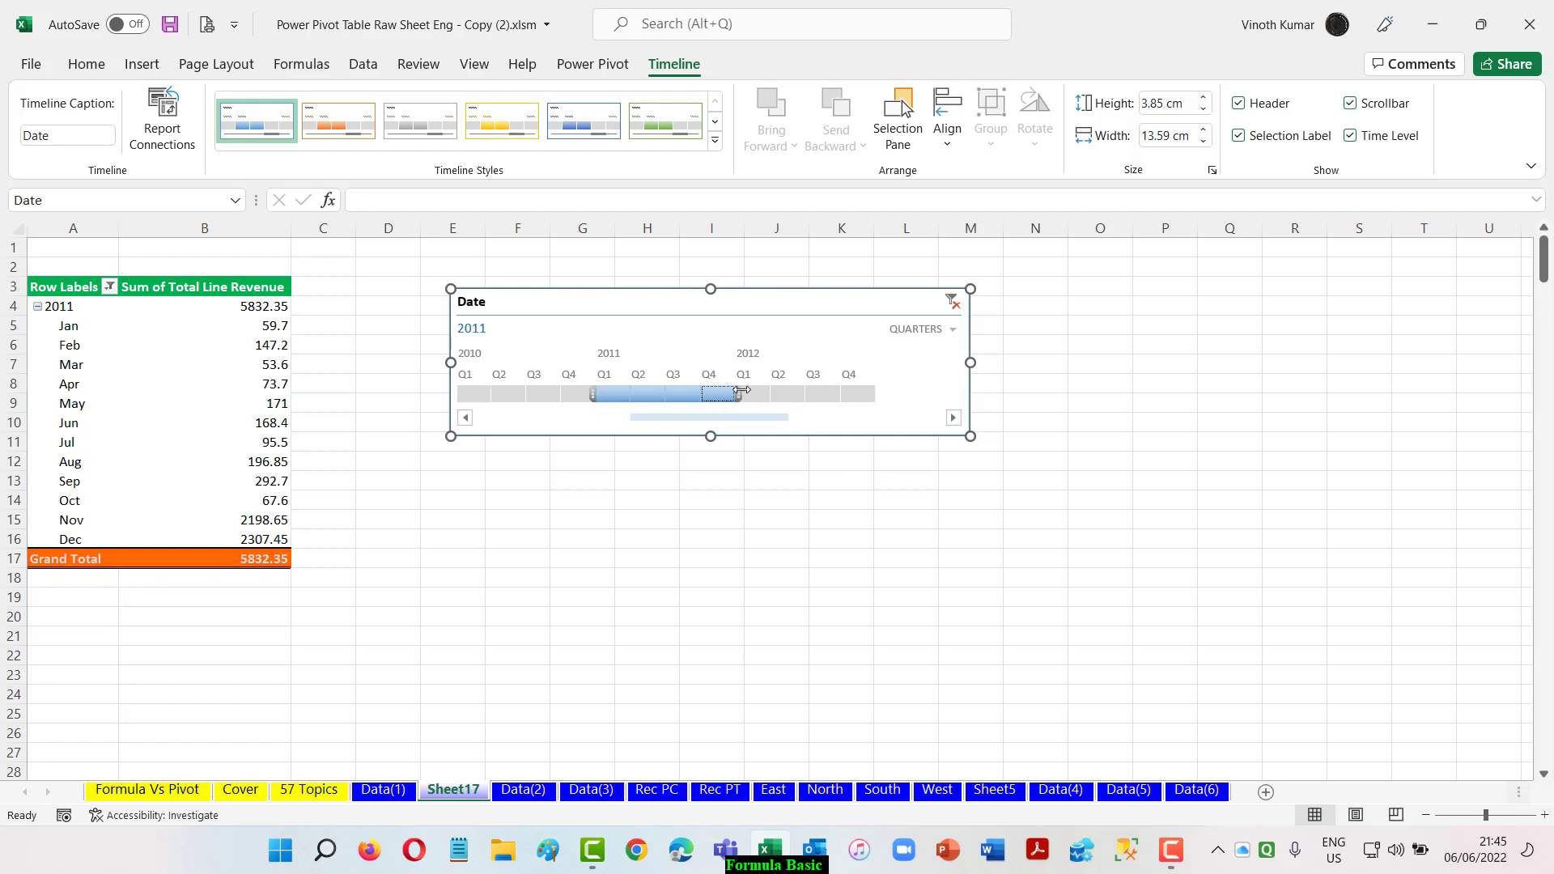
mouse_move(742, 391)
left_mouse_down()
mouse_move(878, 394)
mouse_move(738, 397)
left_mouse_up()
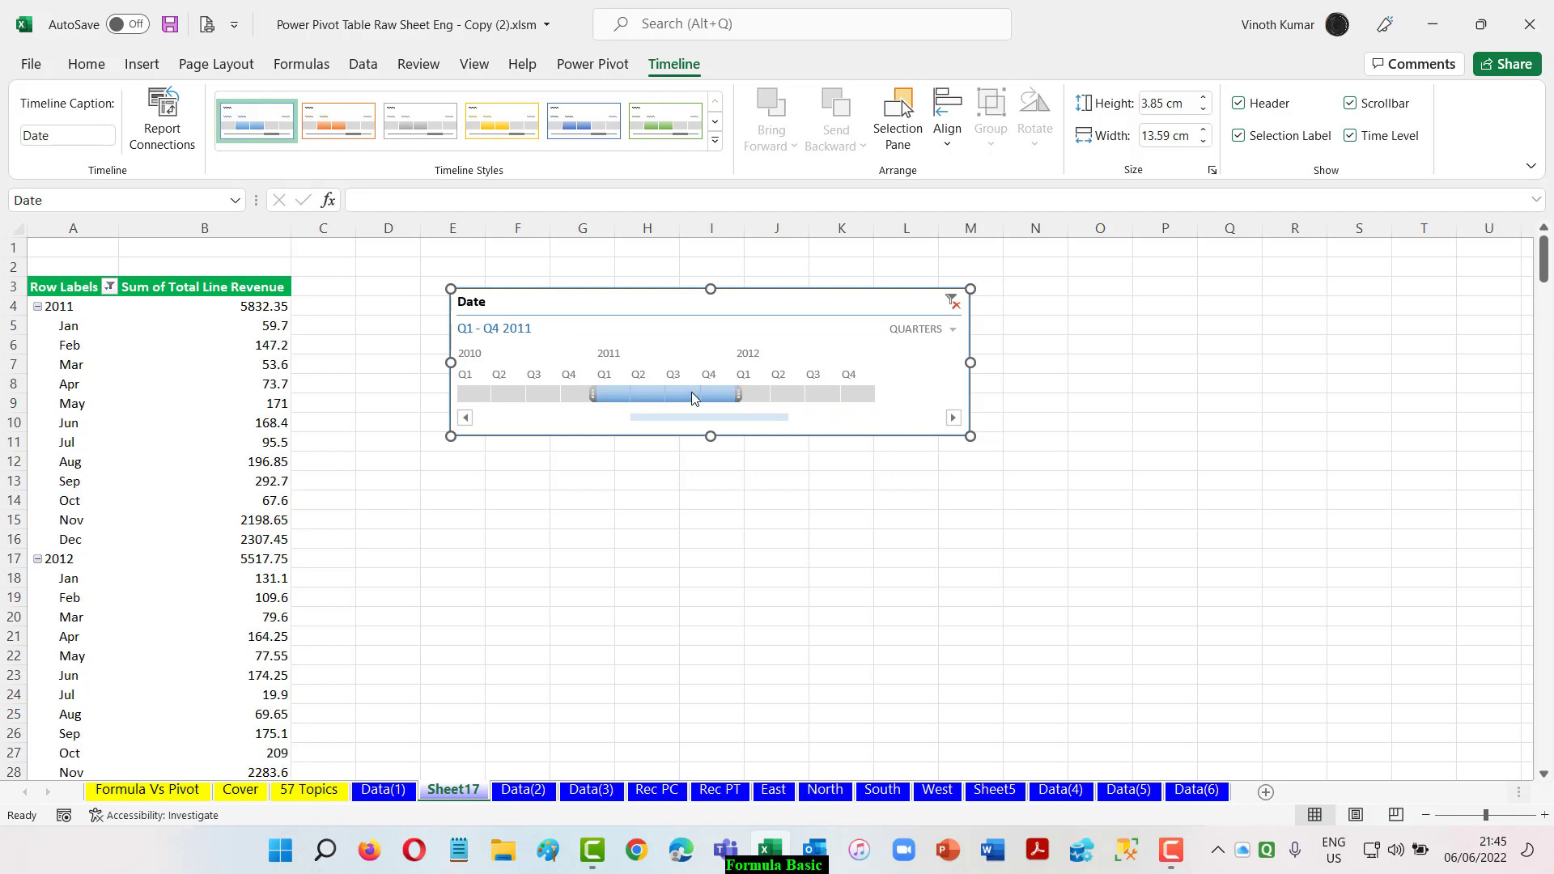
- Extend the timeline selection back to Q1 2010, and narrow the filter to Q1 2010 only
left_click_drag(593, 395, 409, 367)
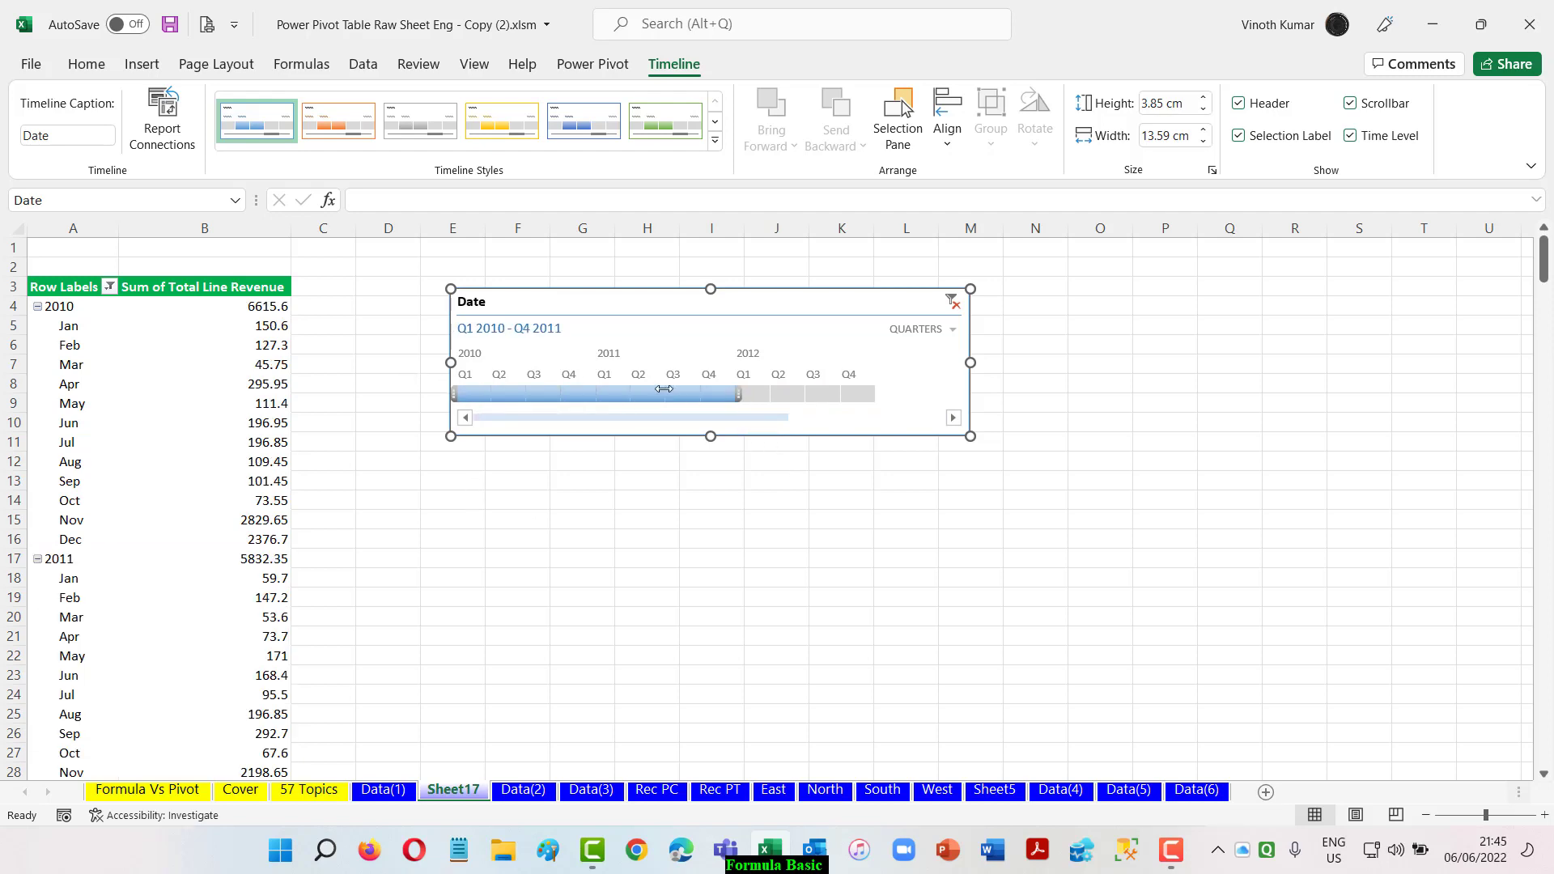
left_click_drag(664, 390, 596, 396)
left_click(477, 394)
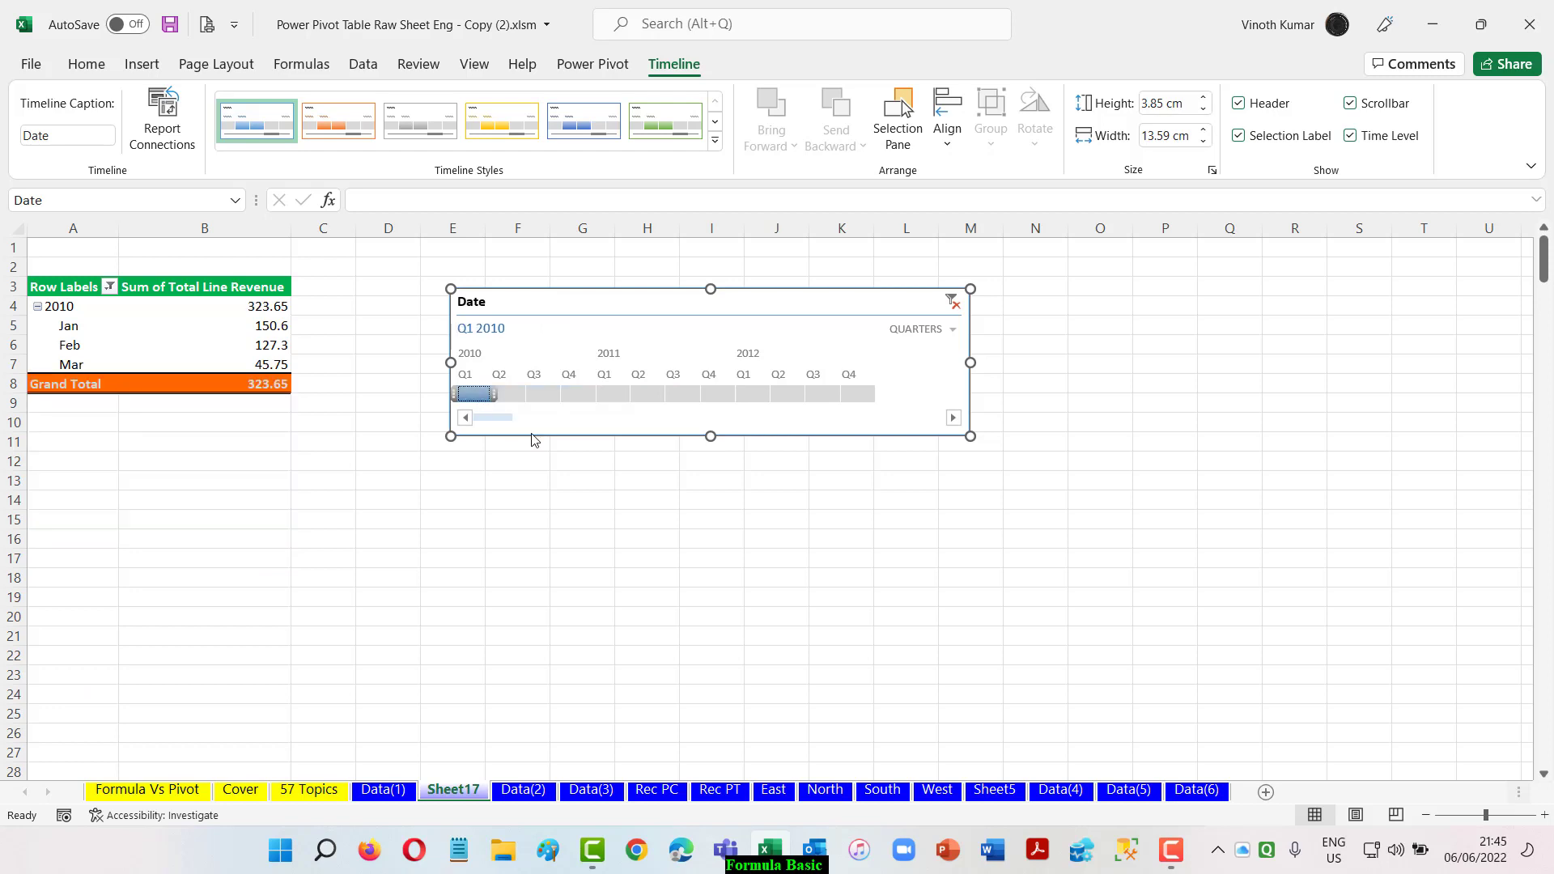
- Filter the PivotTable with the timeline to single first quarters in turn: Q1 2011, Q1 2012, Q1 2010 and Q1 2011 again
left_click(611, 397)
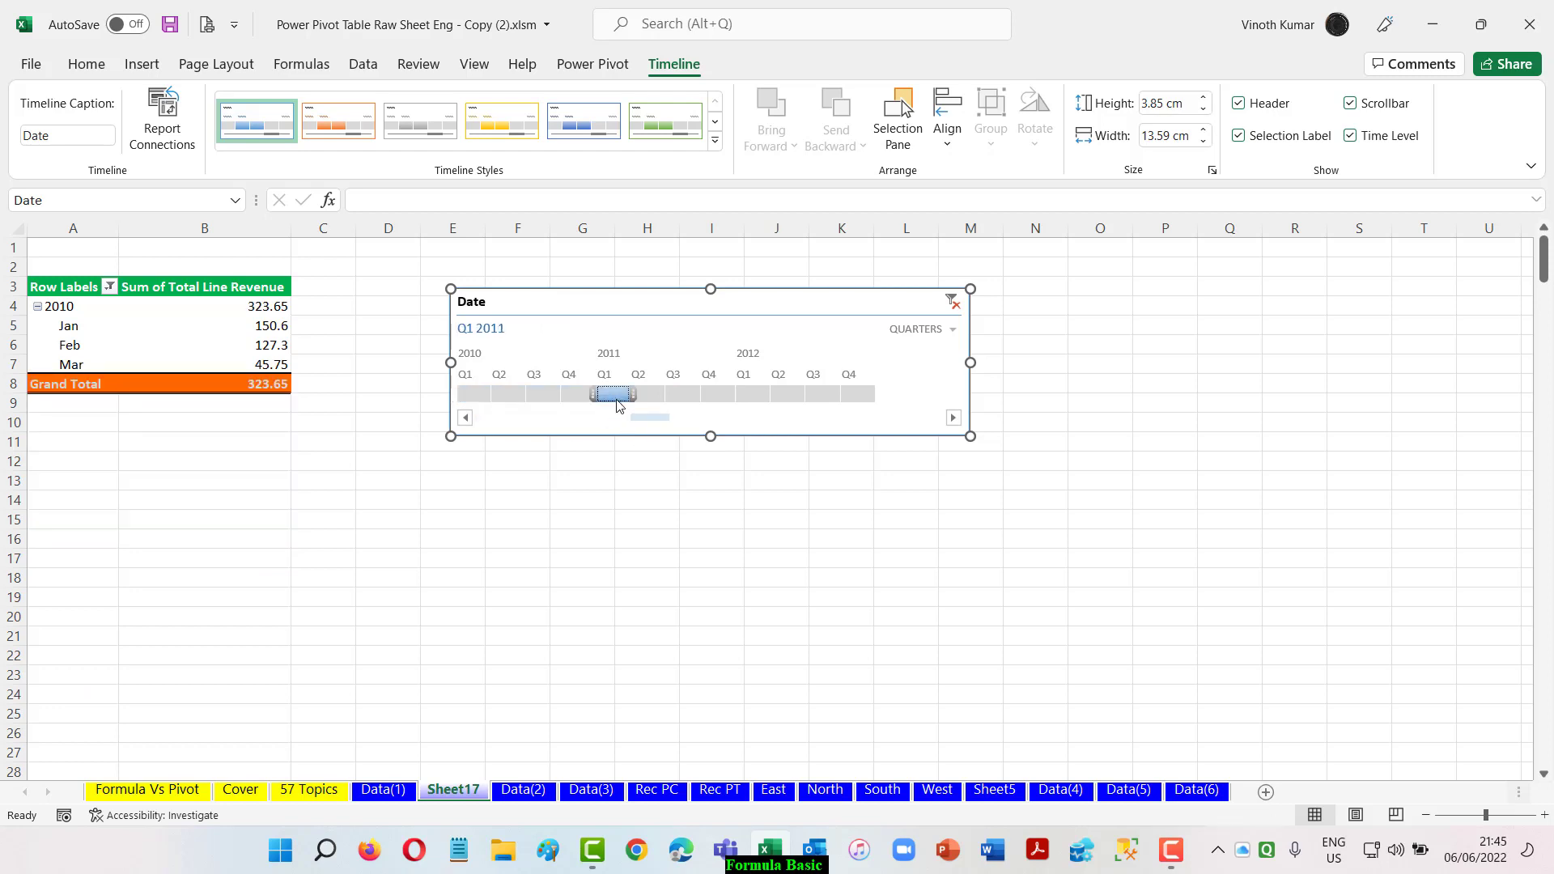
left_click(753, 397)
left_click(476, 395)
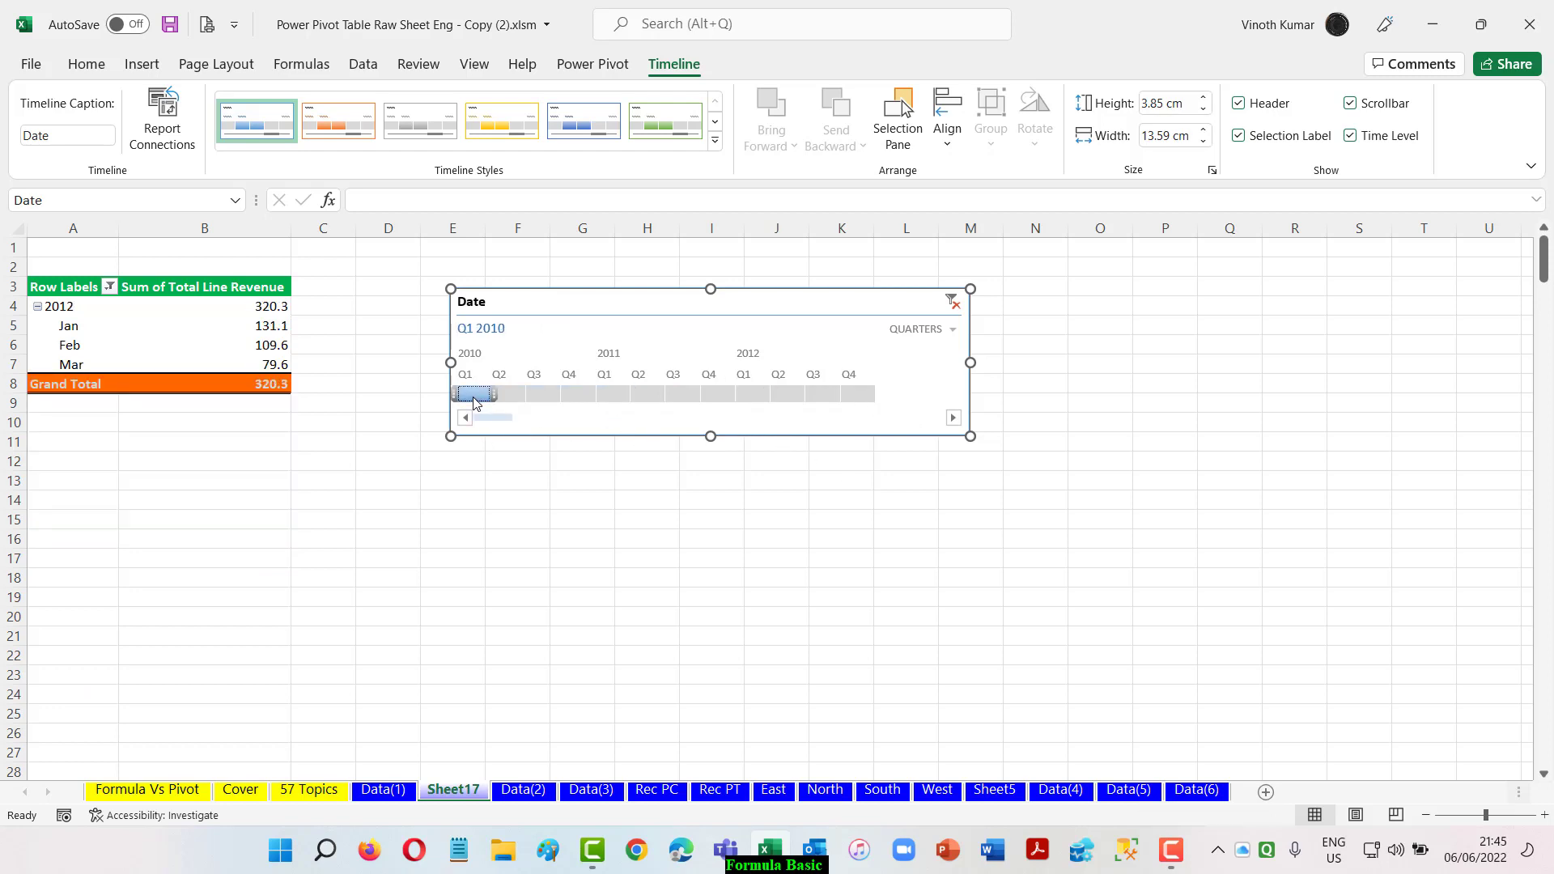
left_click(614, 395)
- Filter the timeline to Q2 2012 and extend the selection back to Q2 2011, then to Q2 2010
left_click(787, 395)
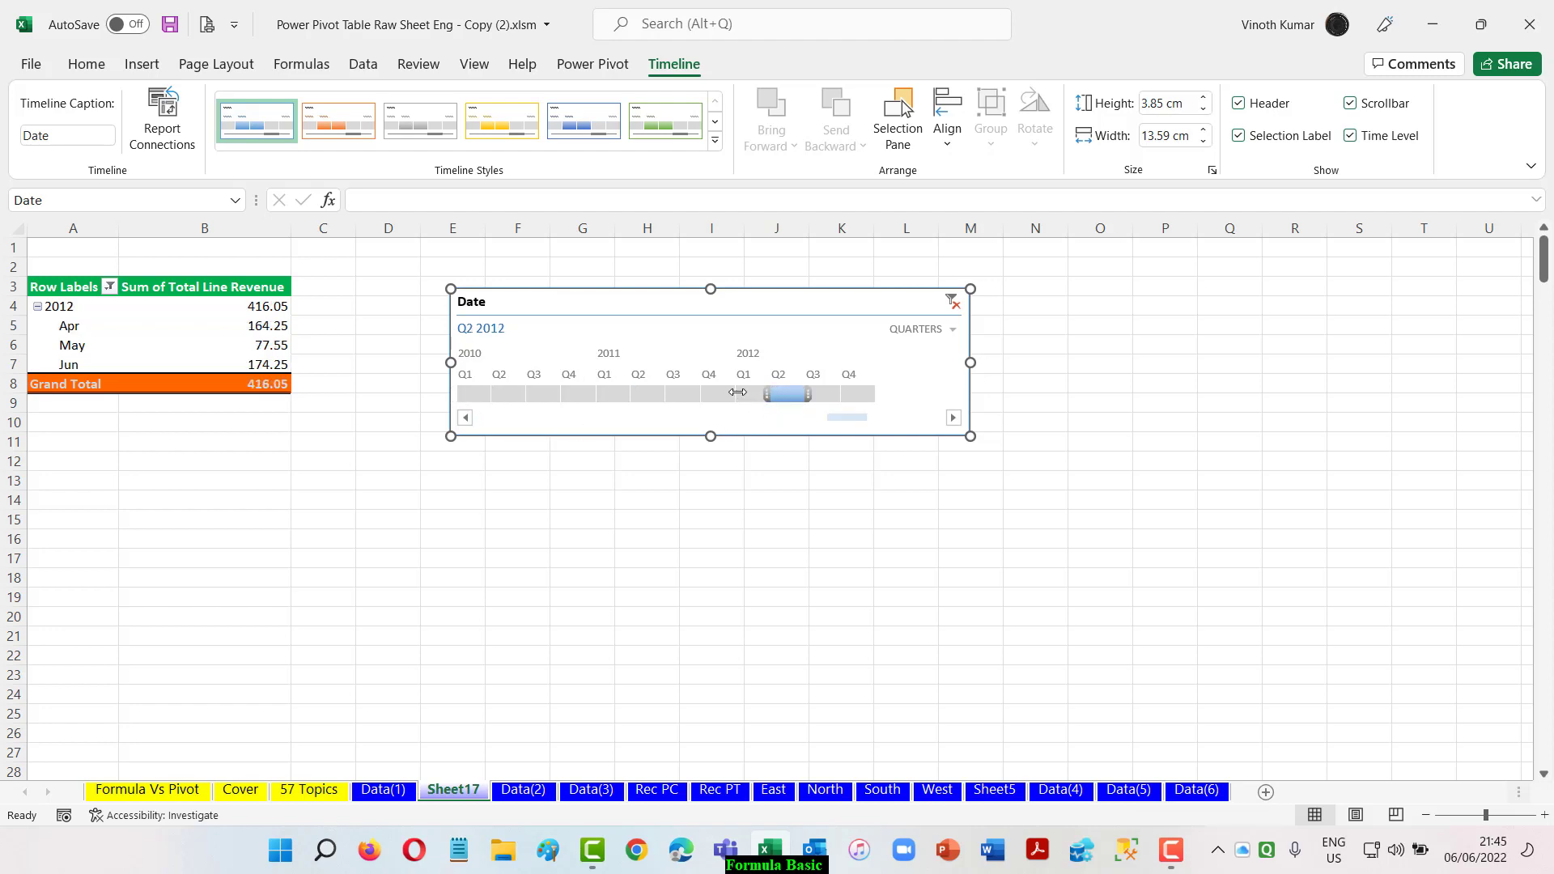
left_click_drag(737, 393, 630, 393)
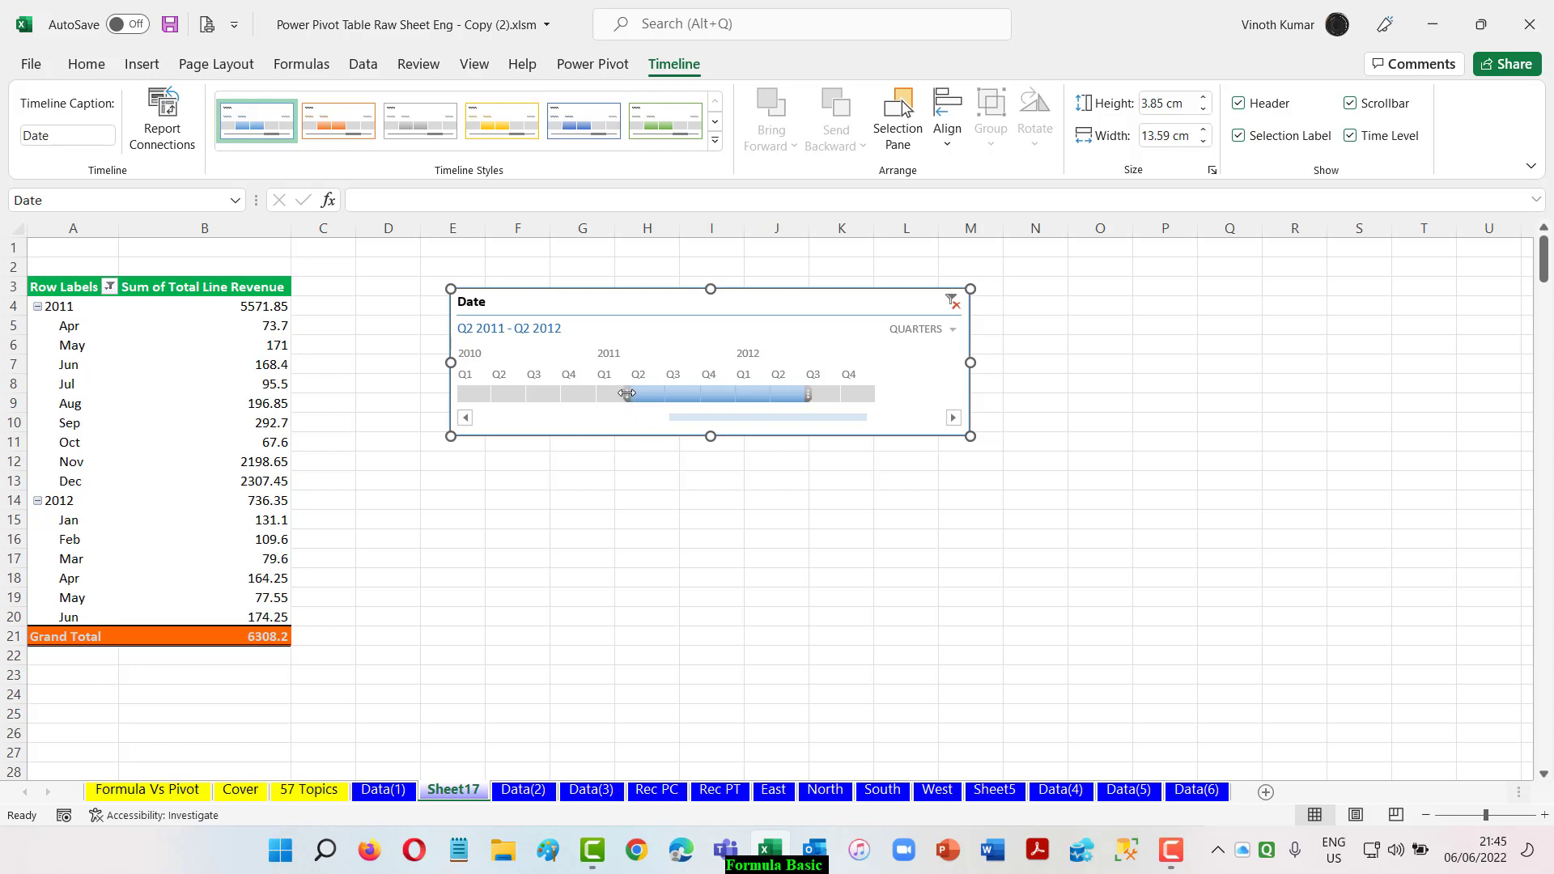
left_click_drag(627, 393, 487, 393)
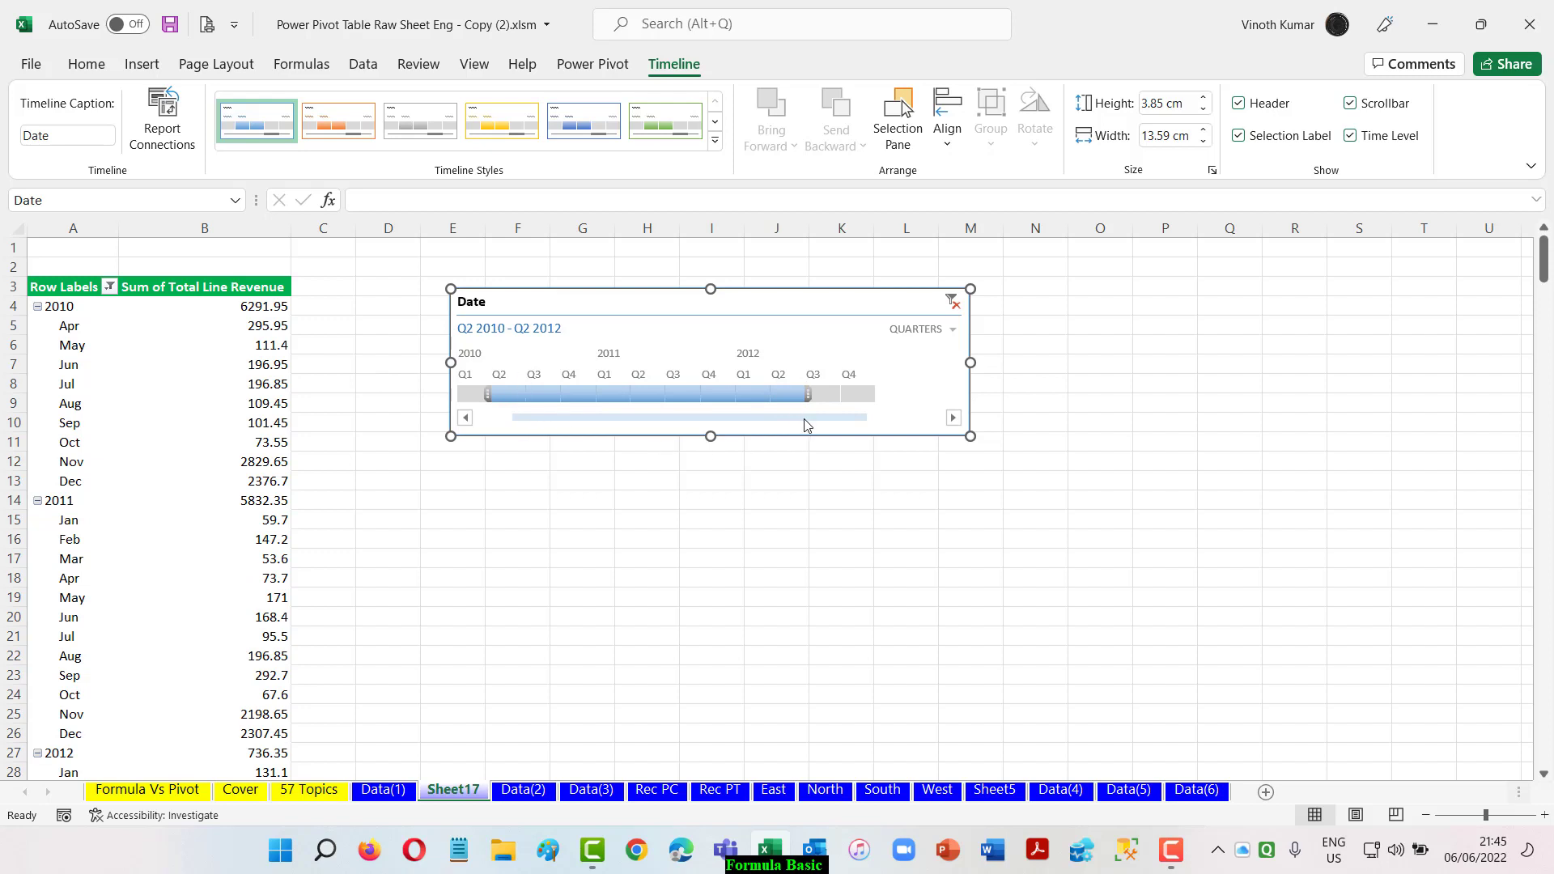
- Change the timeline's time level to years, then to months, and finally back to years
left_click(952, 330)
left_click(946, 354)
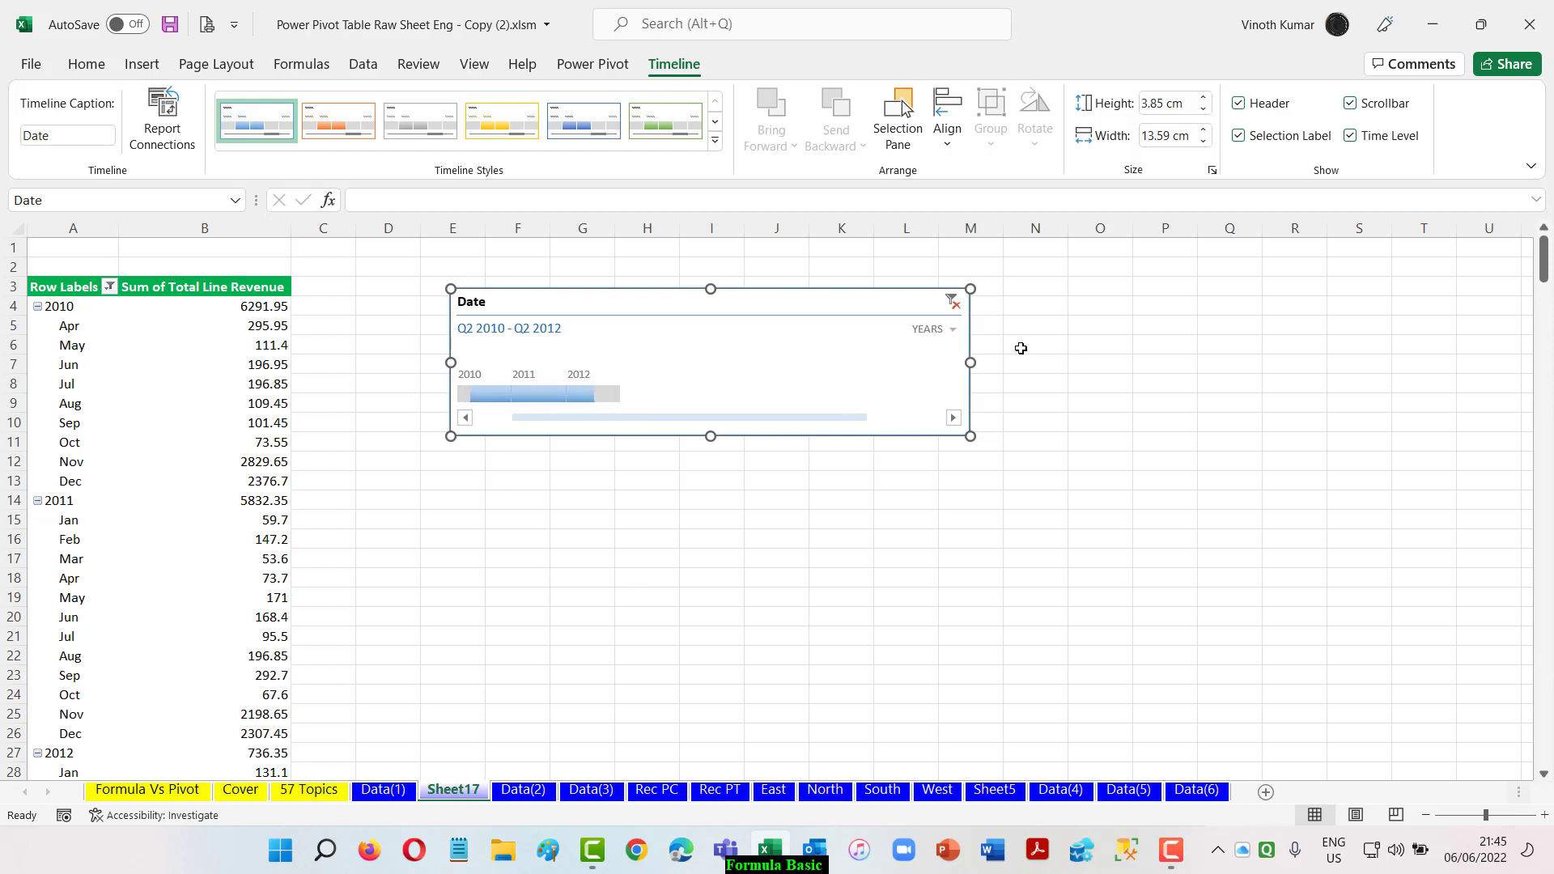
left_click(931, 329)
left_click(976, 409)
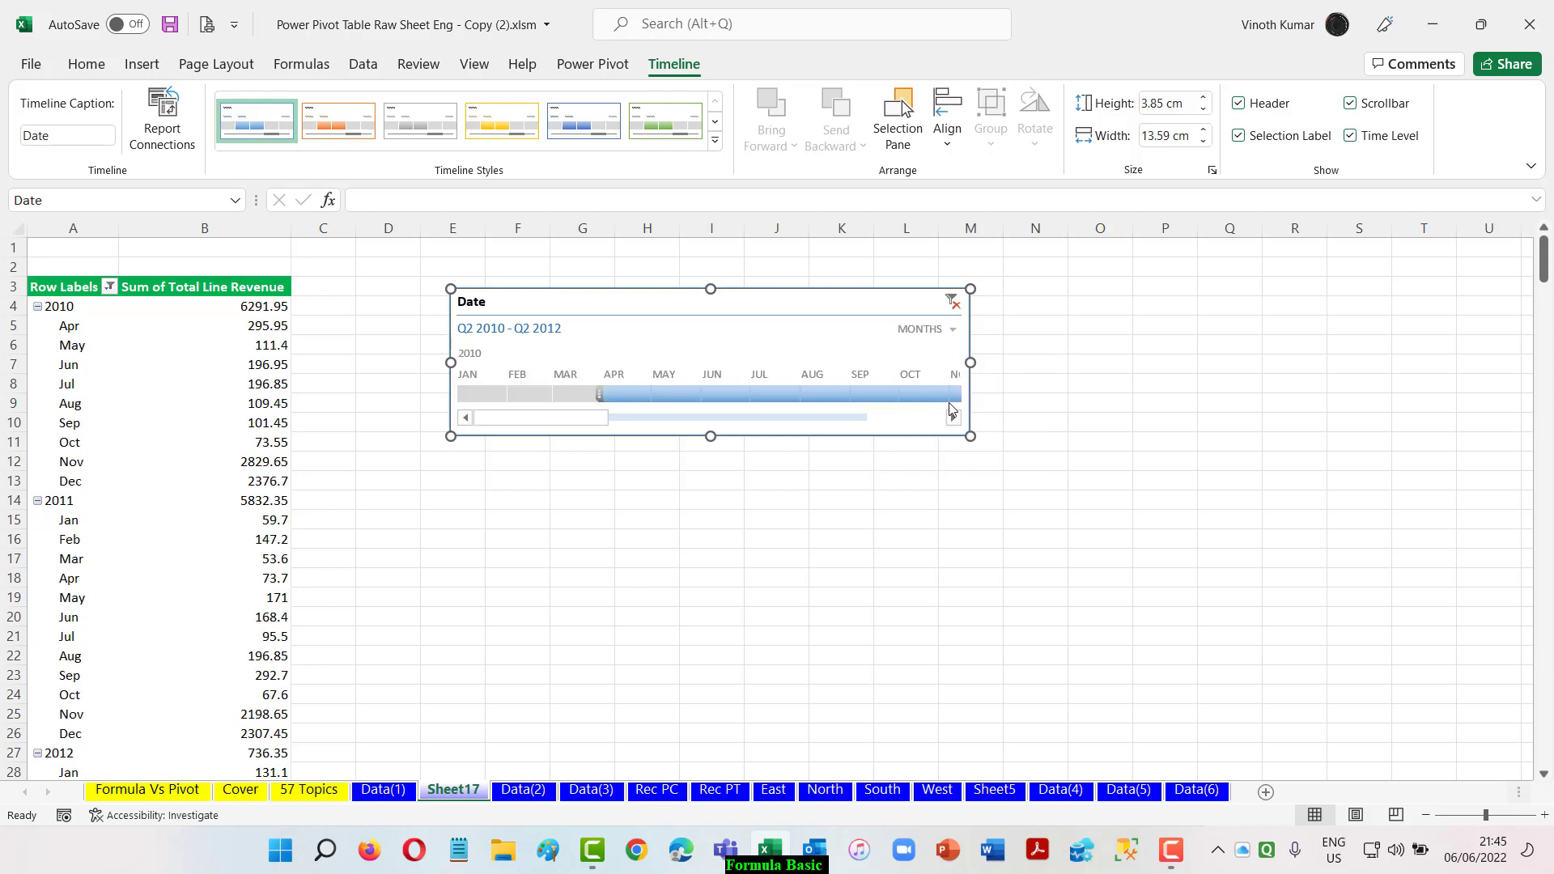
mouse_move(488, 425)
left_mouse_down()
mouse_move(813, 437)
mouse_move(798, 418)
mouse_move(468, 403)
left_mouse_up()
left_click(925, 329)
left_click(942, 354)
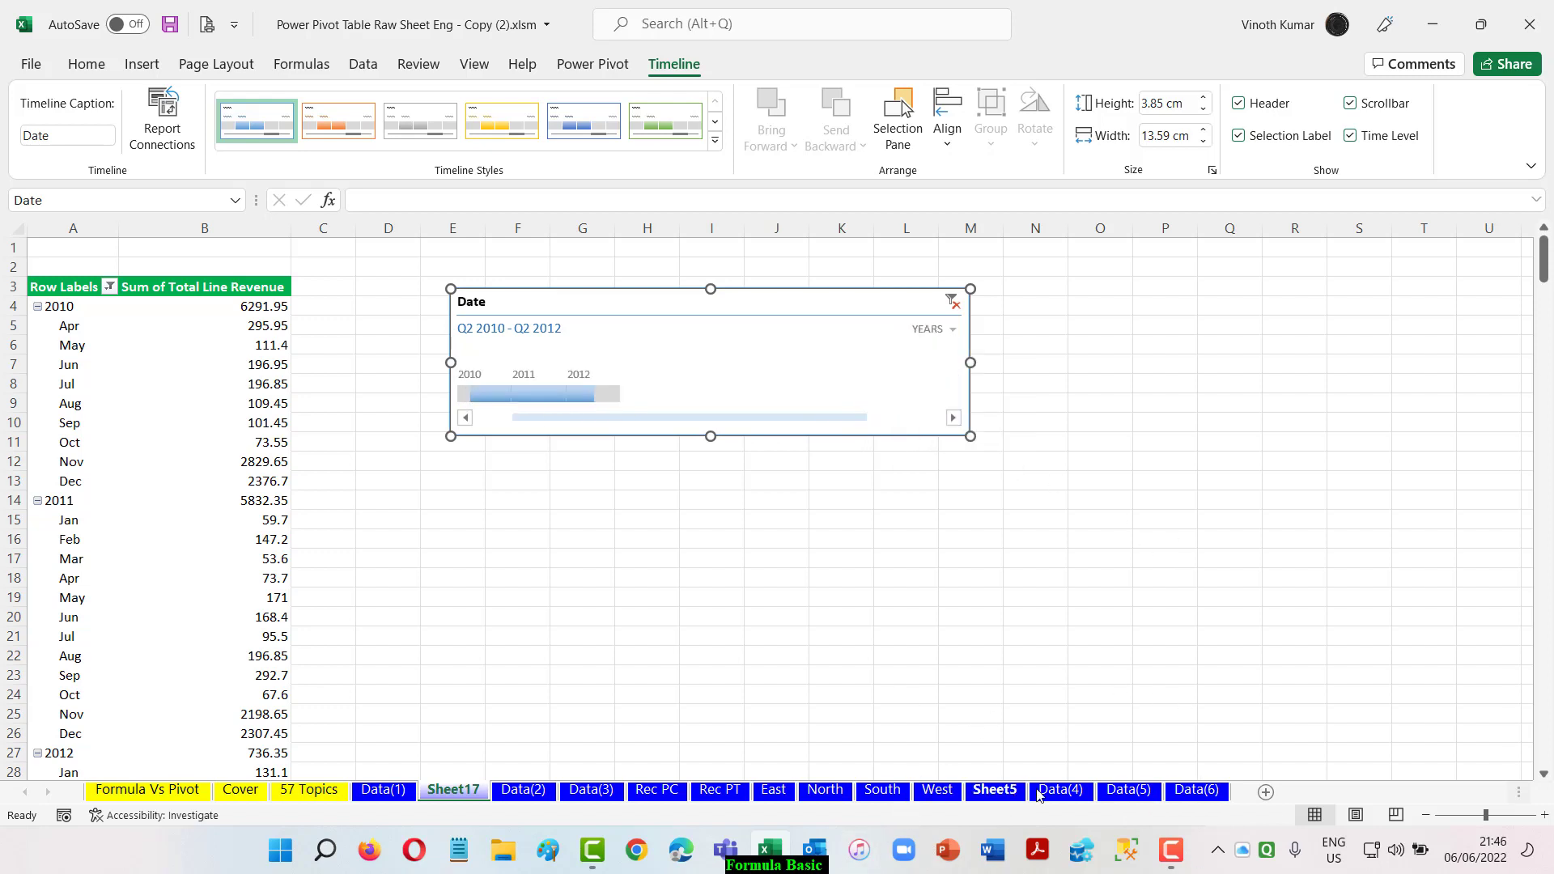
- Switch to the Data(4) worksheet
left_click(1067, 791)
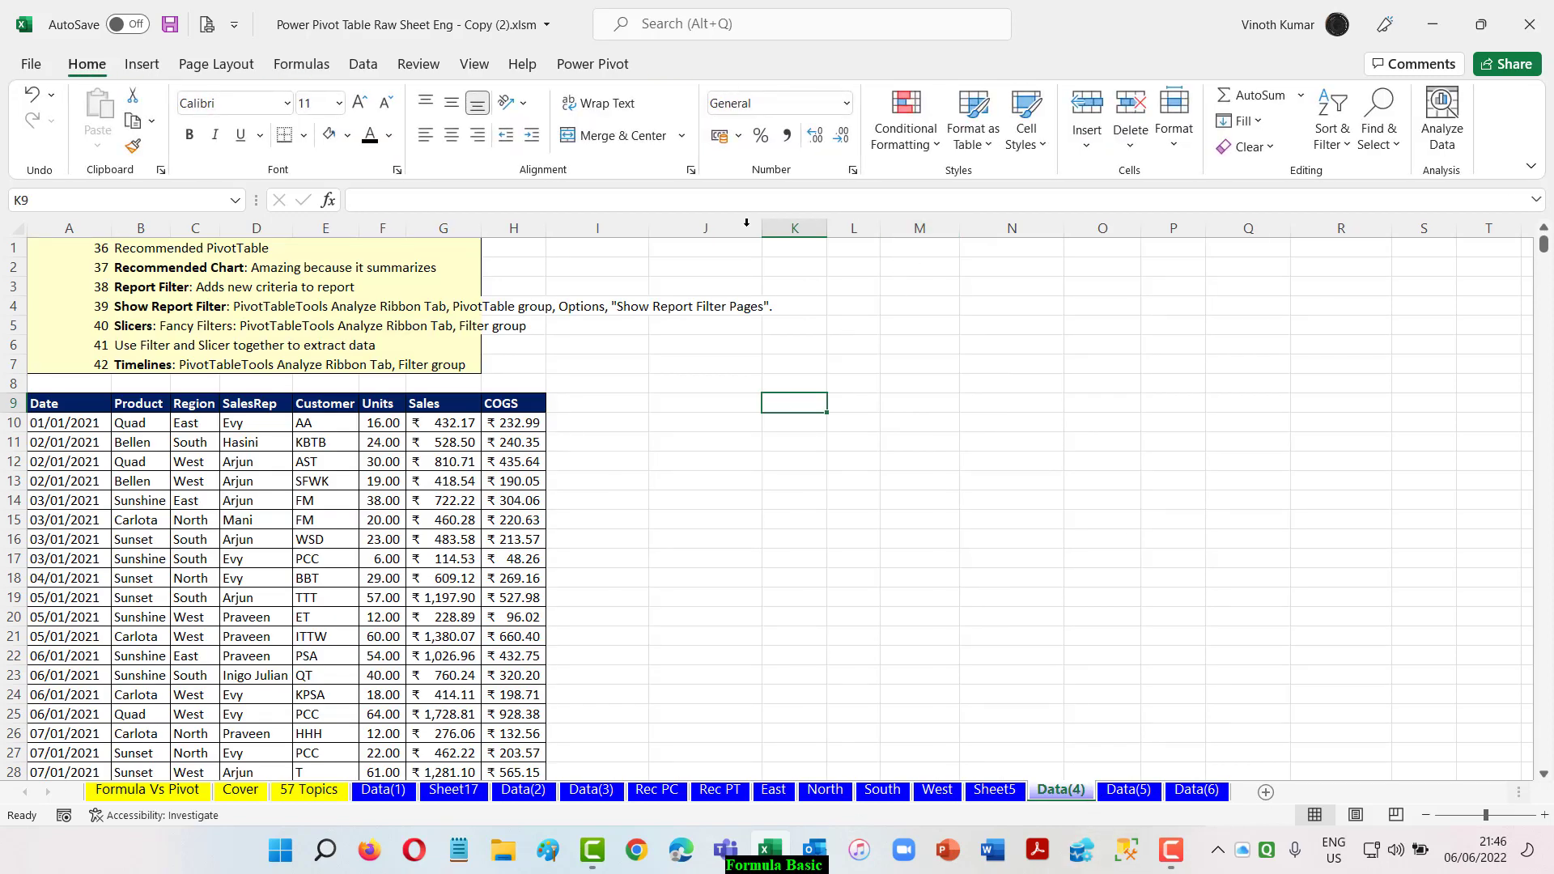